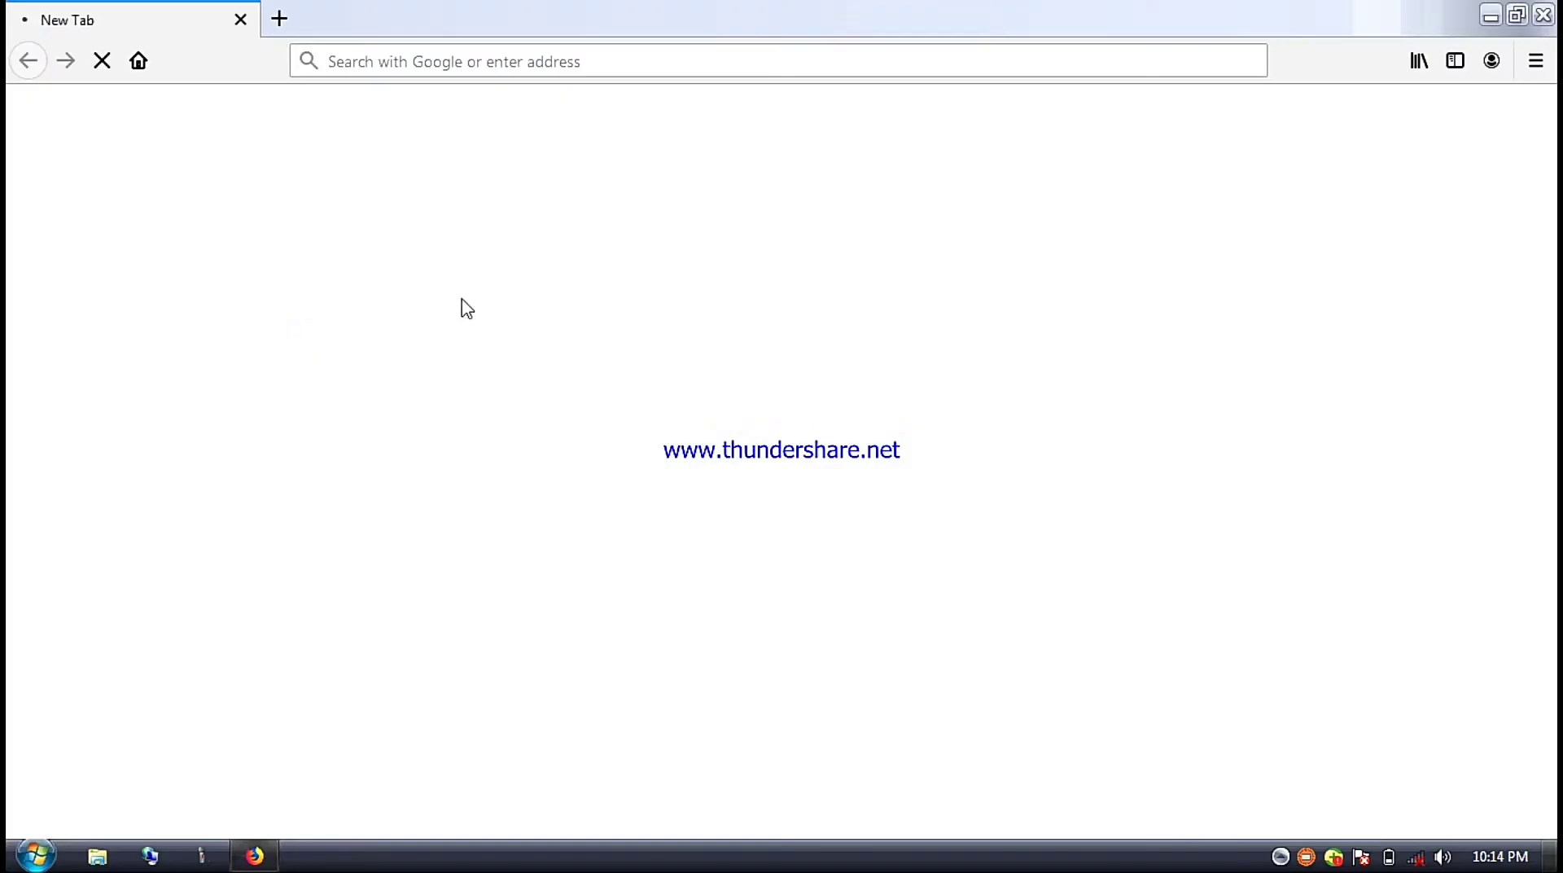
Launch DOPSoft and start a new project file.
click(240, 19)
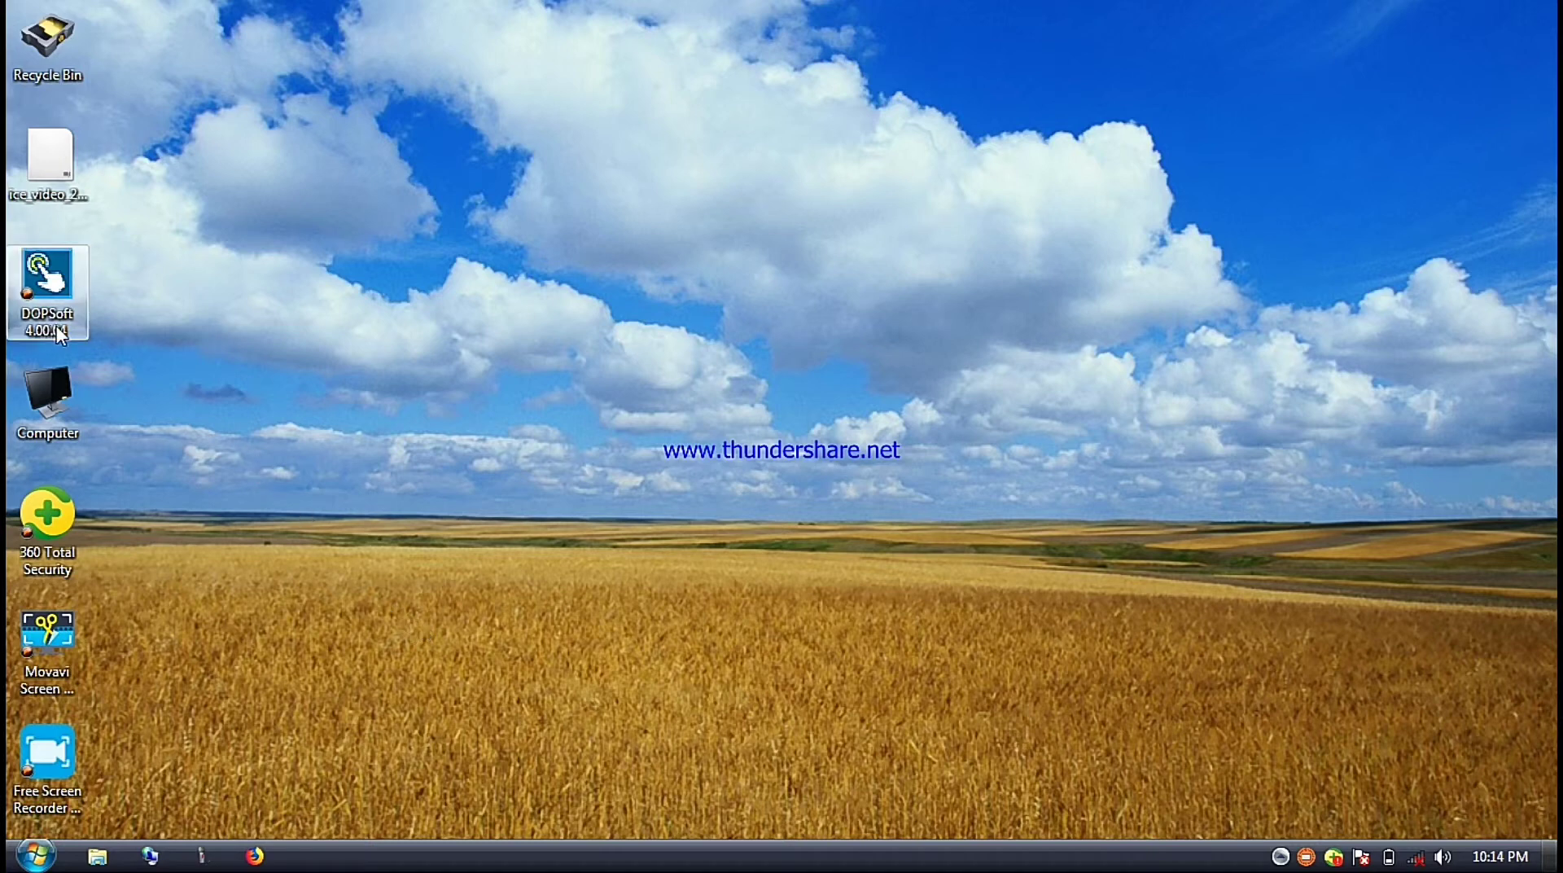
double_click(61, 303)
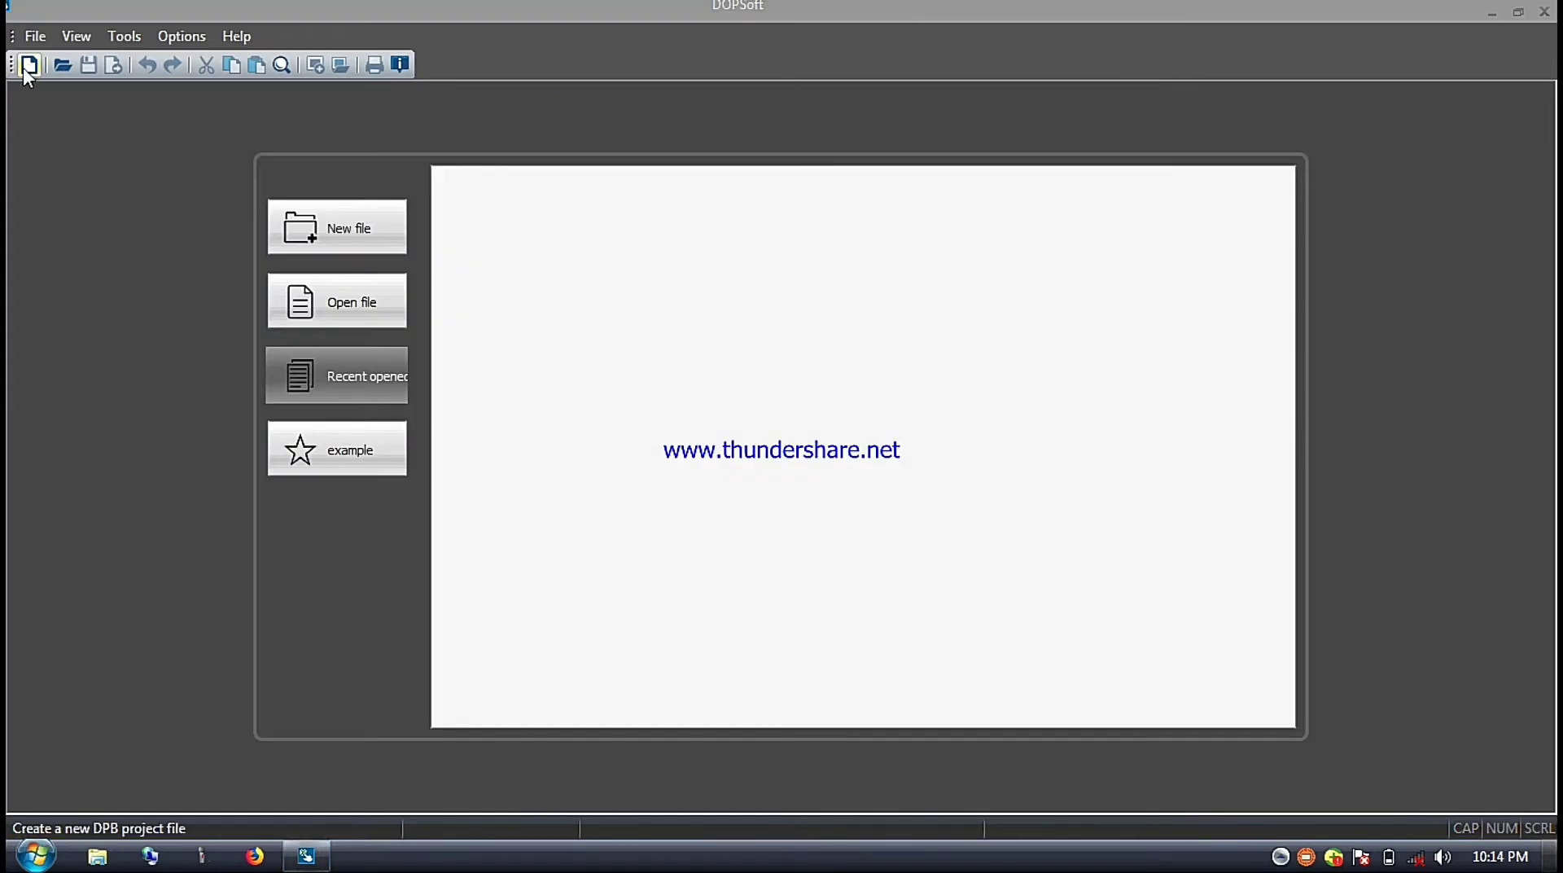
click(26, 37)
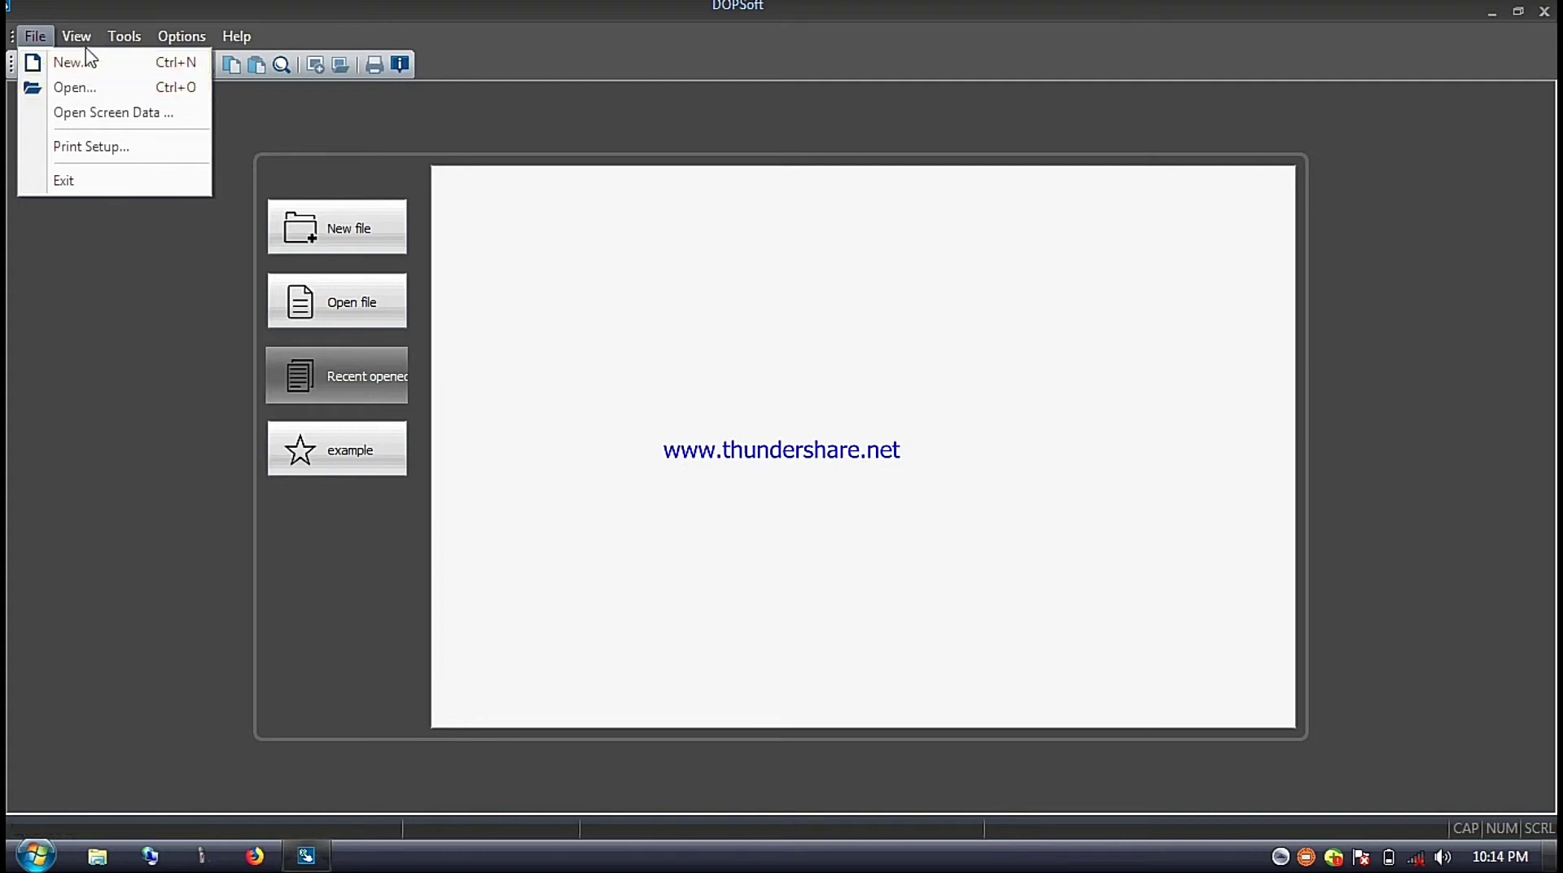
click(106, 51)
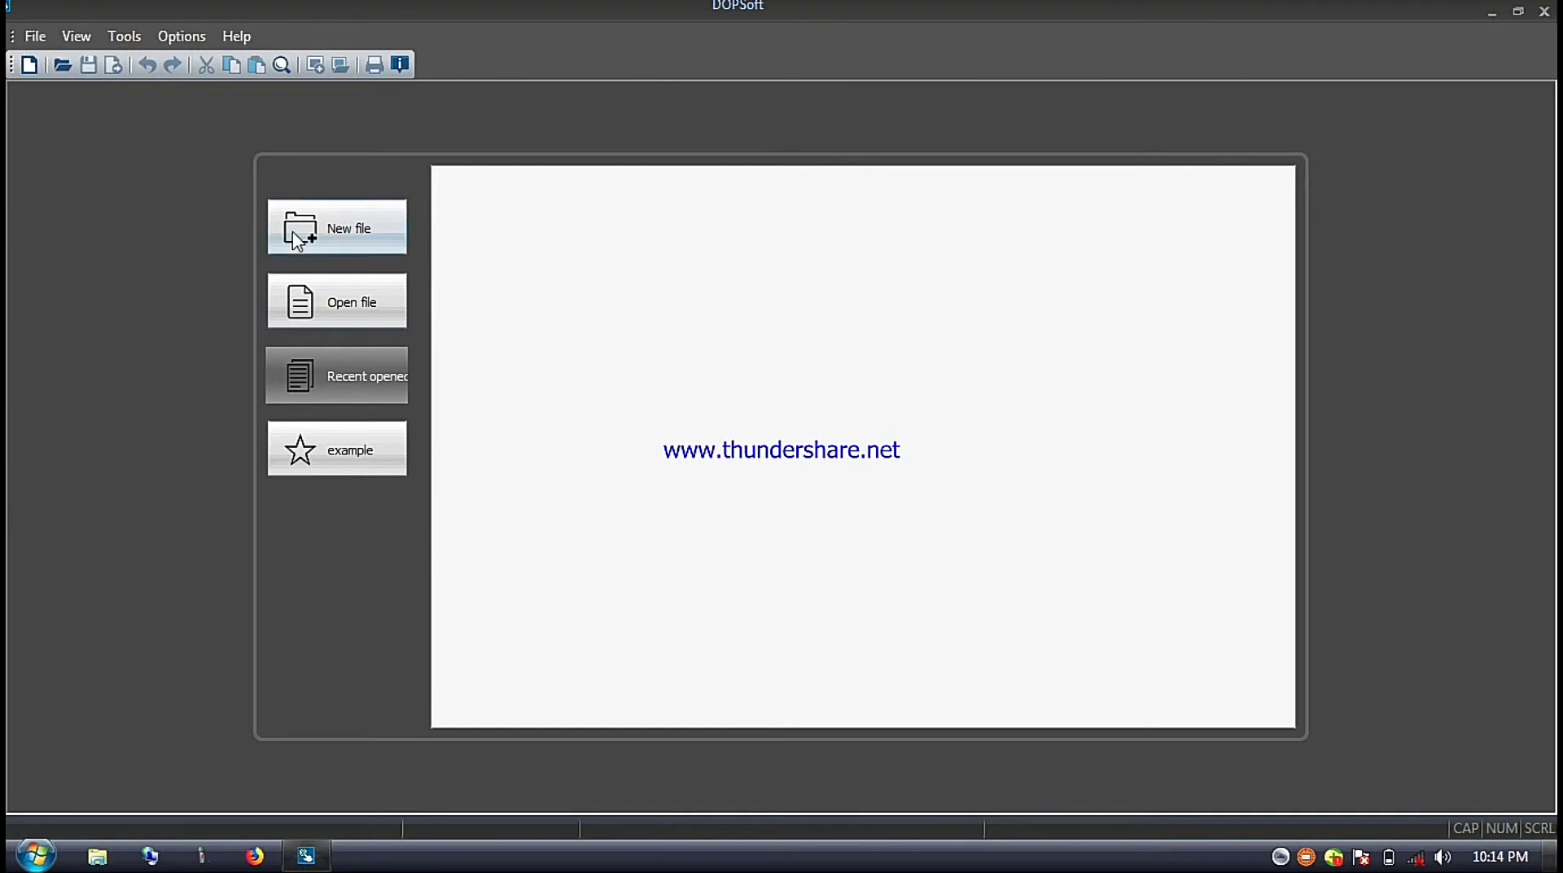
click(298, 234)
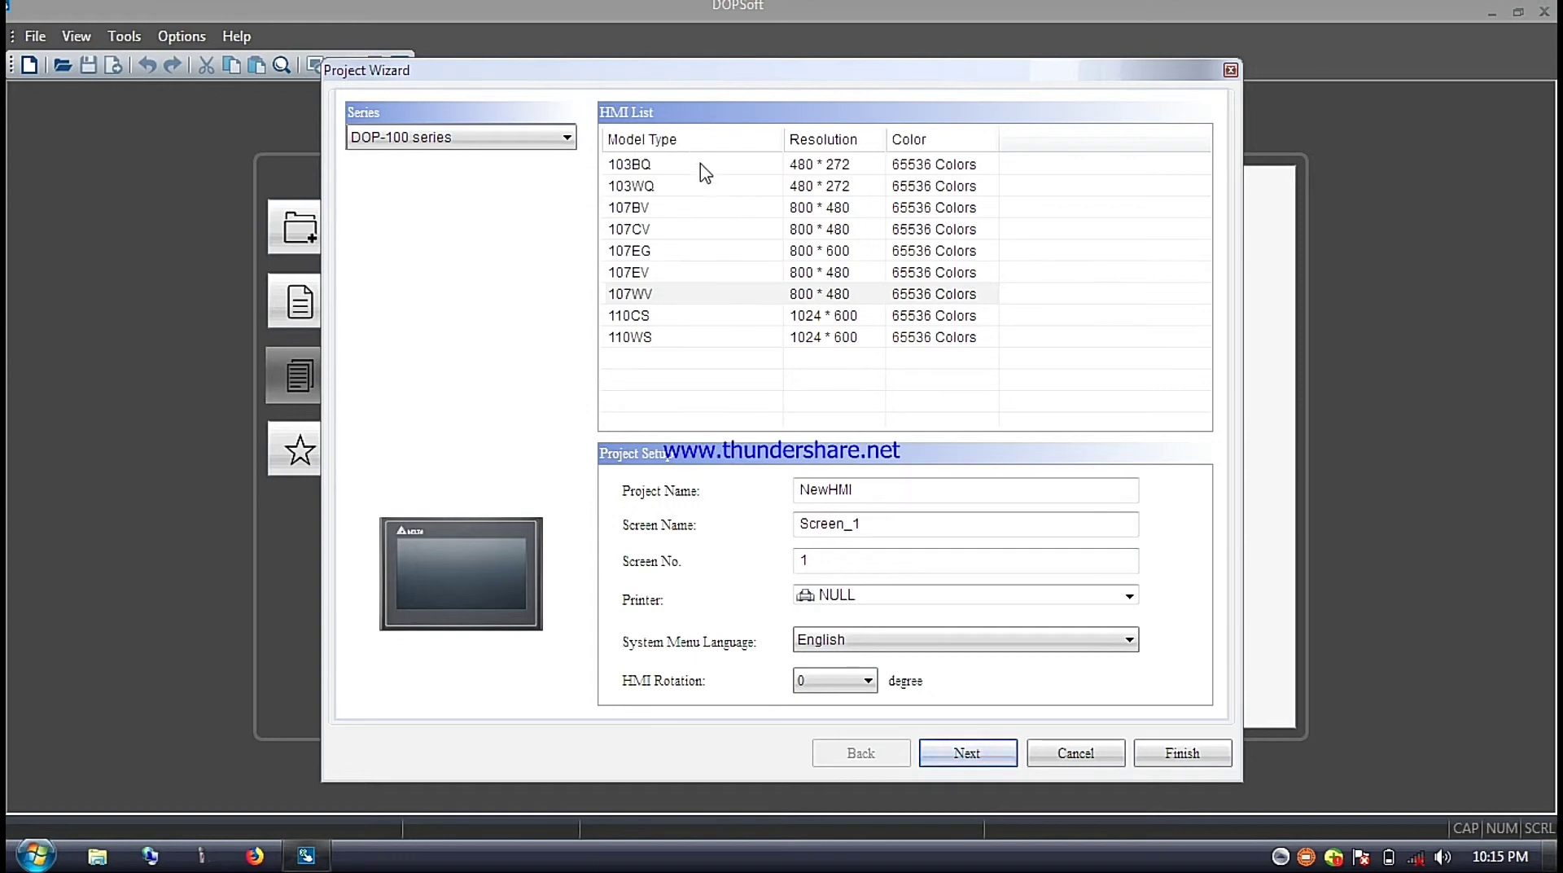
Select HMI model 107WV, name the project NG SAMPLE 1, and continue to the communication settings.
click(652, 296)
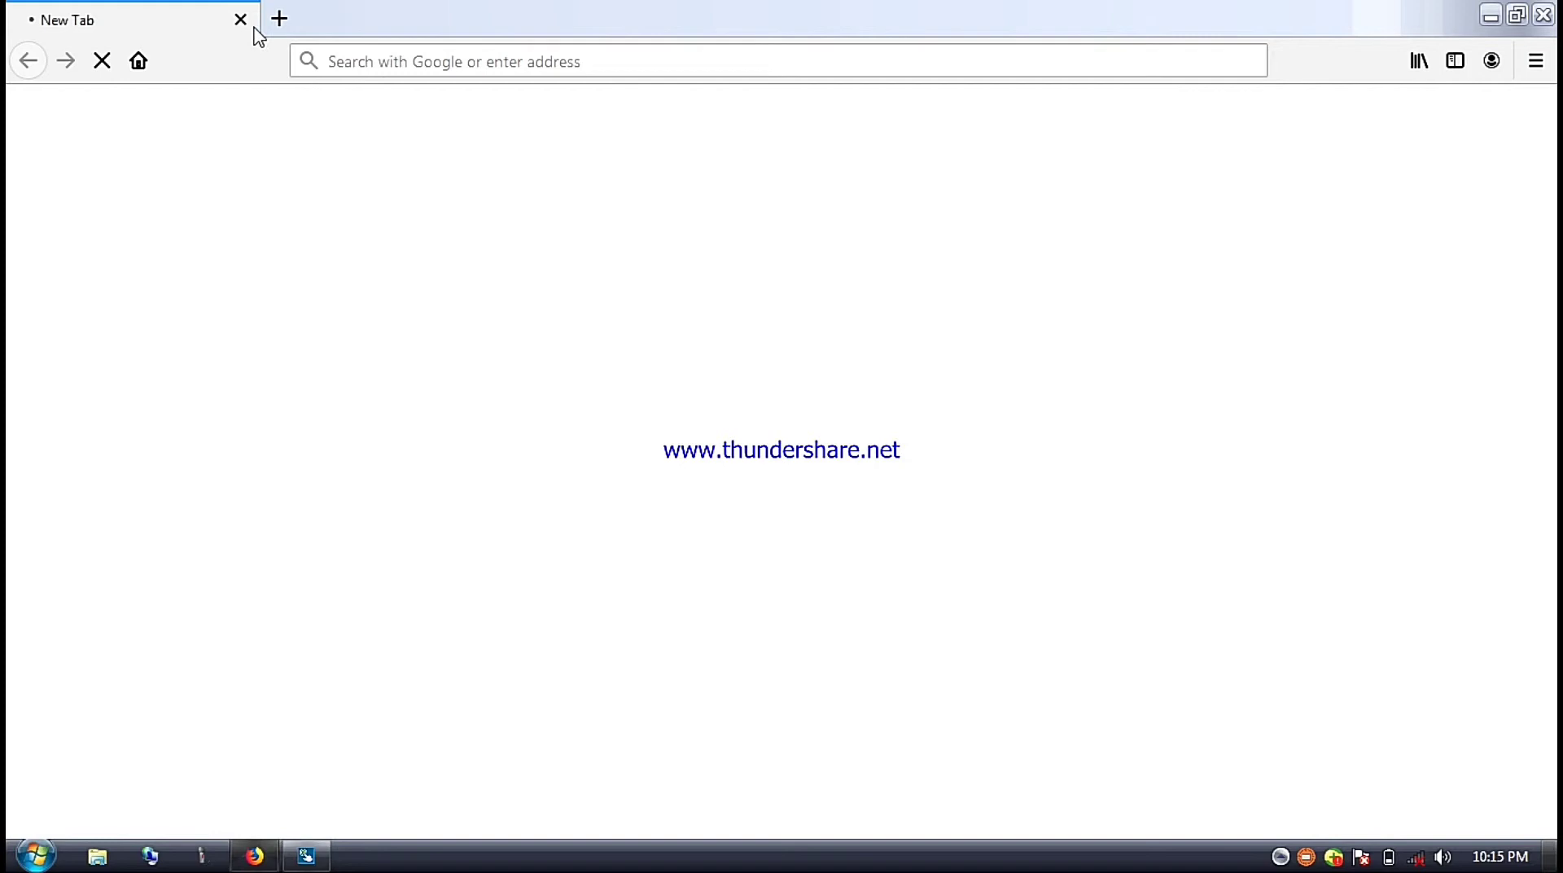
click(249, 17)
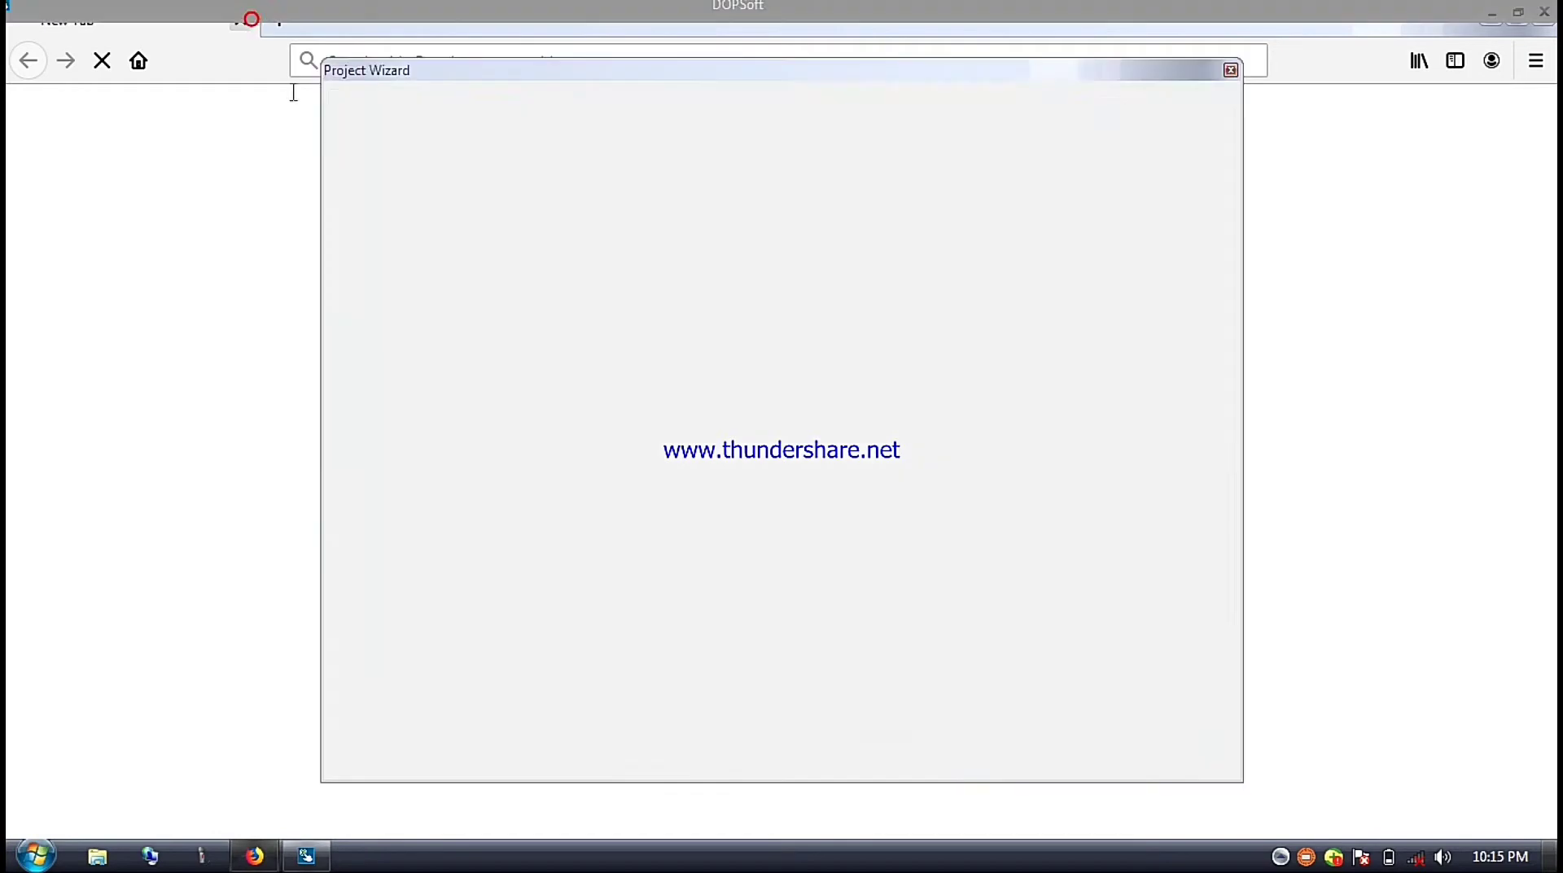
double_click(874, 488)
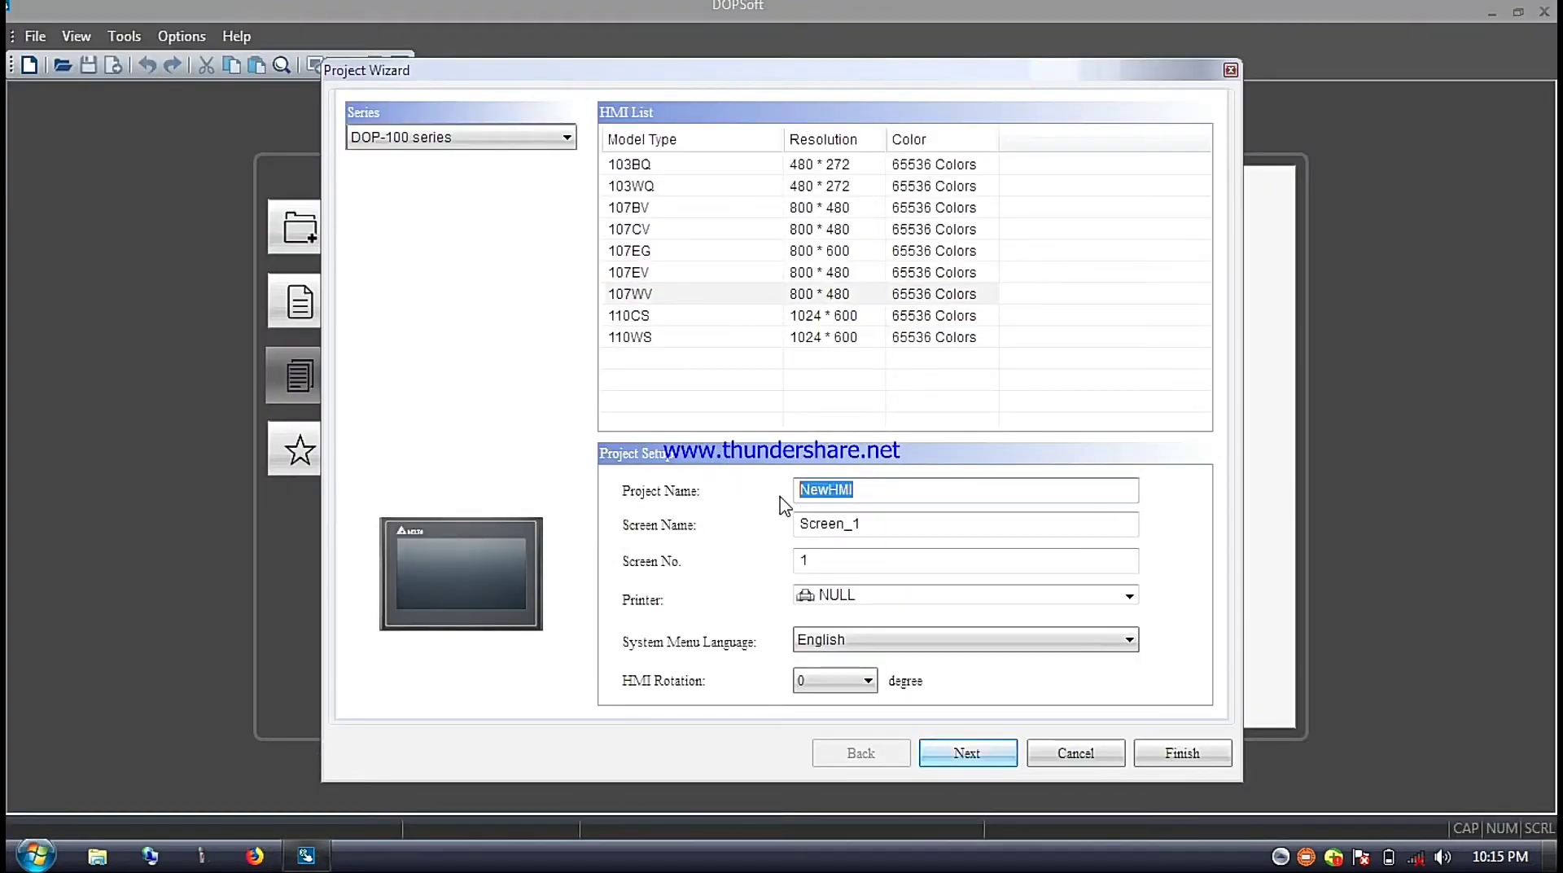
key(BackSpace)
text(E 1)
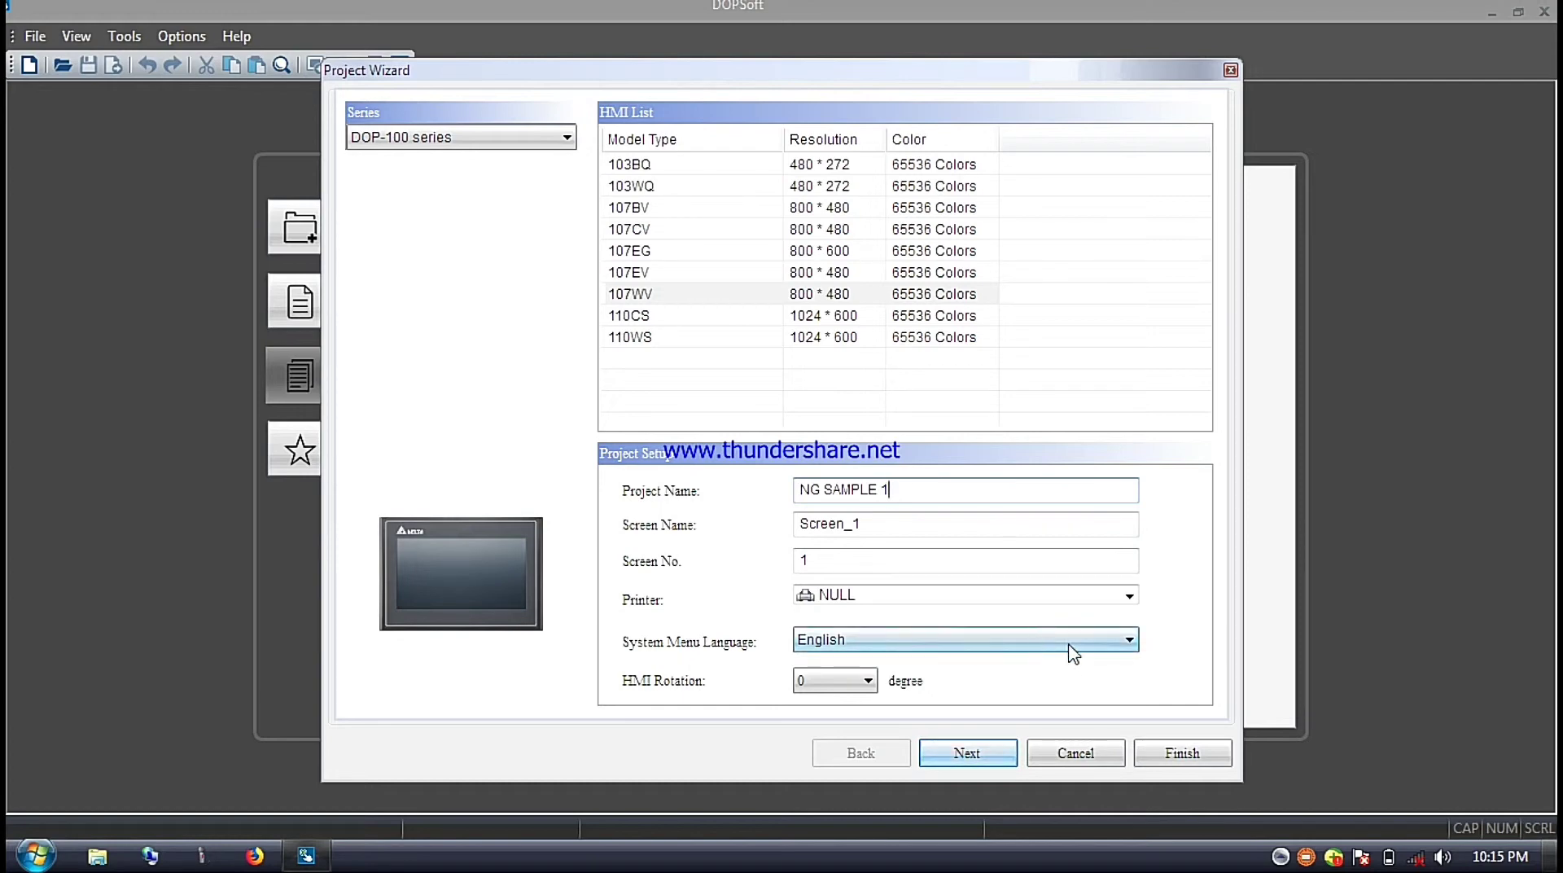
click(976, 757)
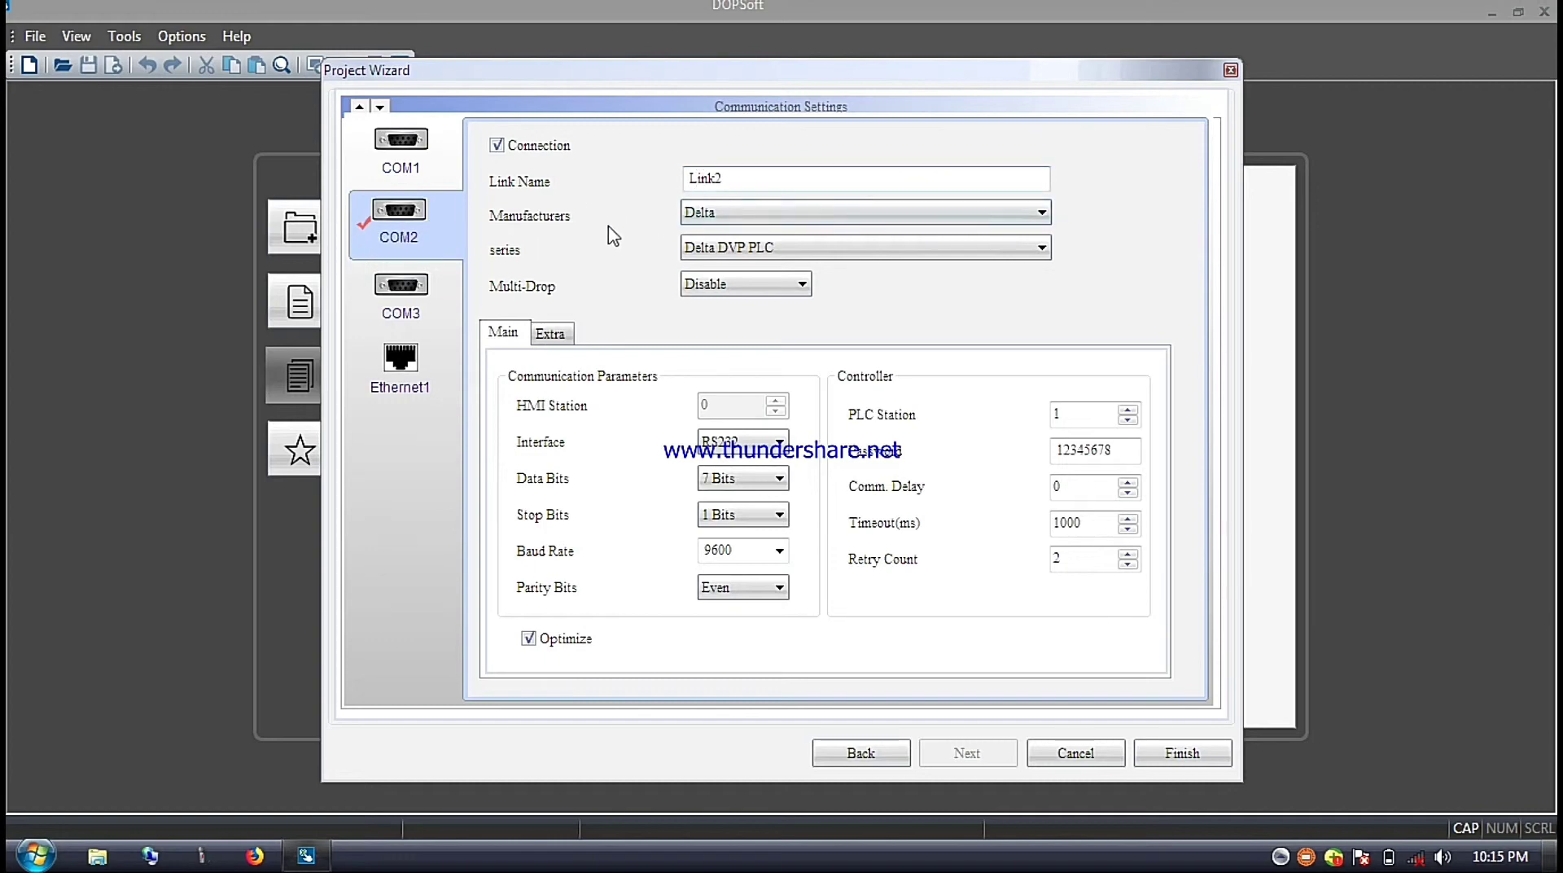
Check the PLC series options for COM2, keep Delta DVP PLC, and finish the project wizard.
click(800, 256)
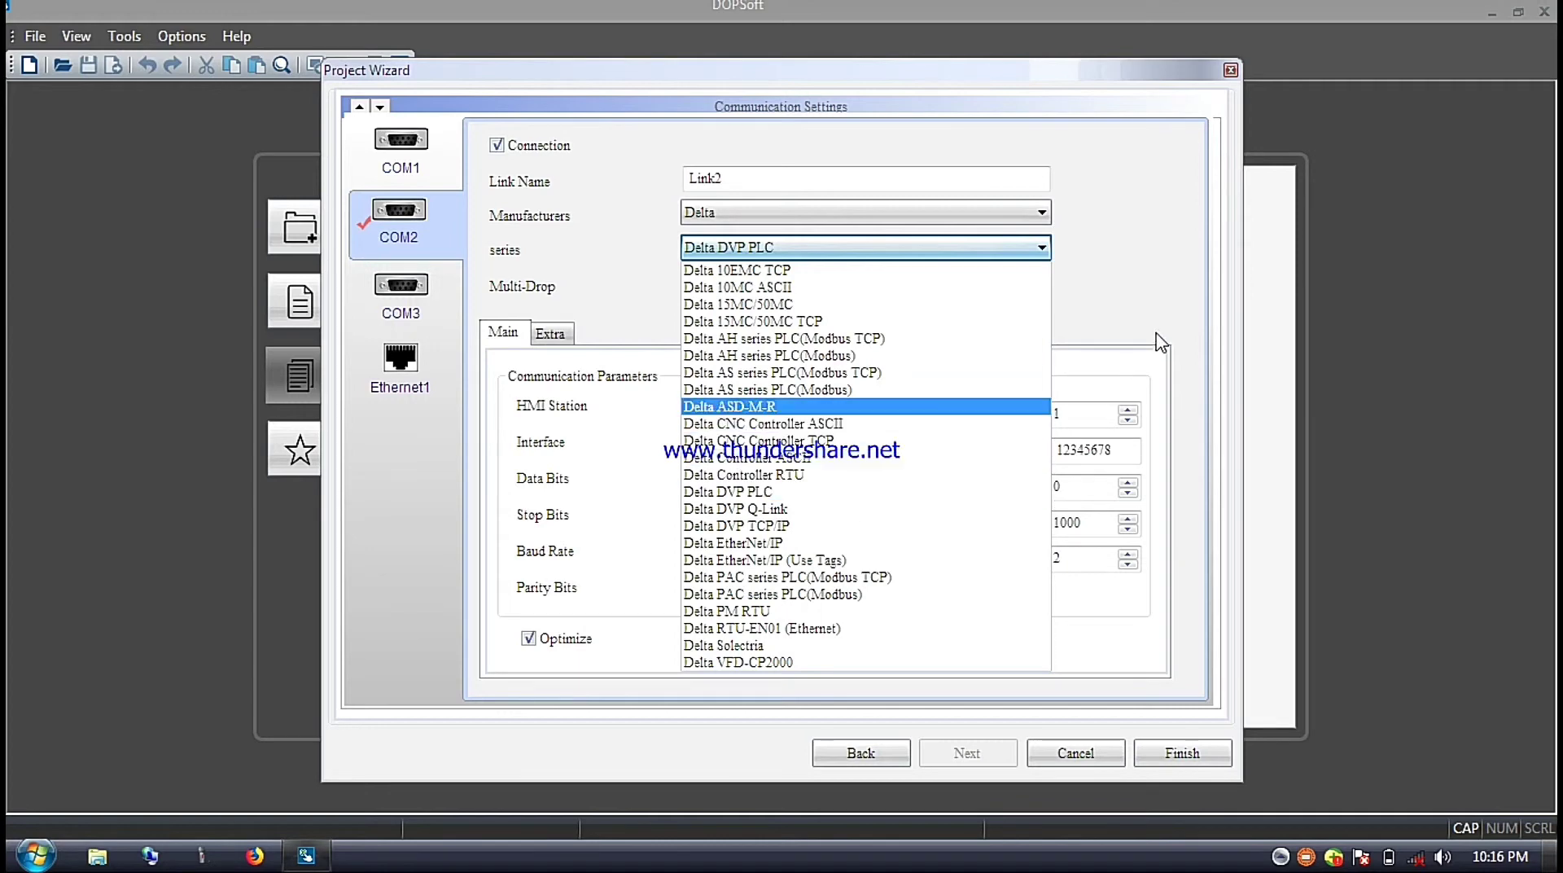
click(1176, 258)
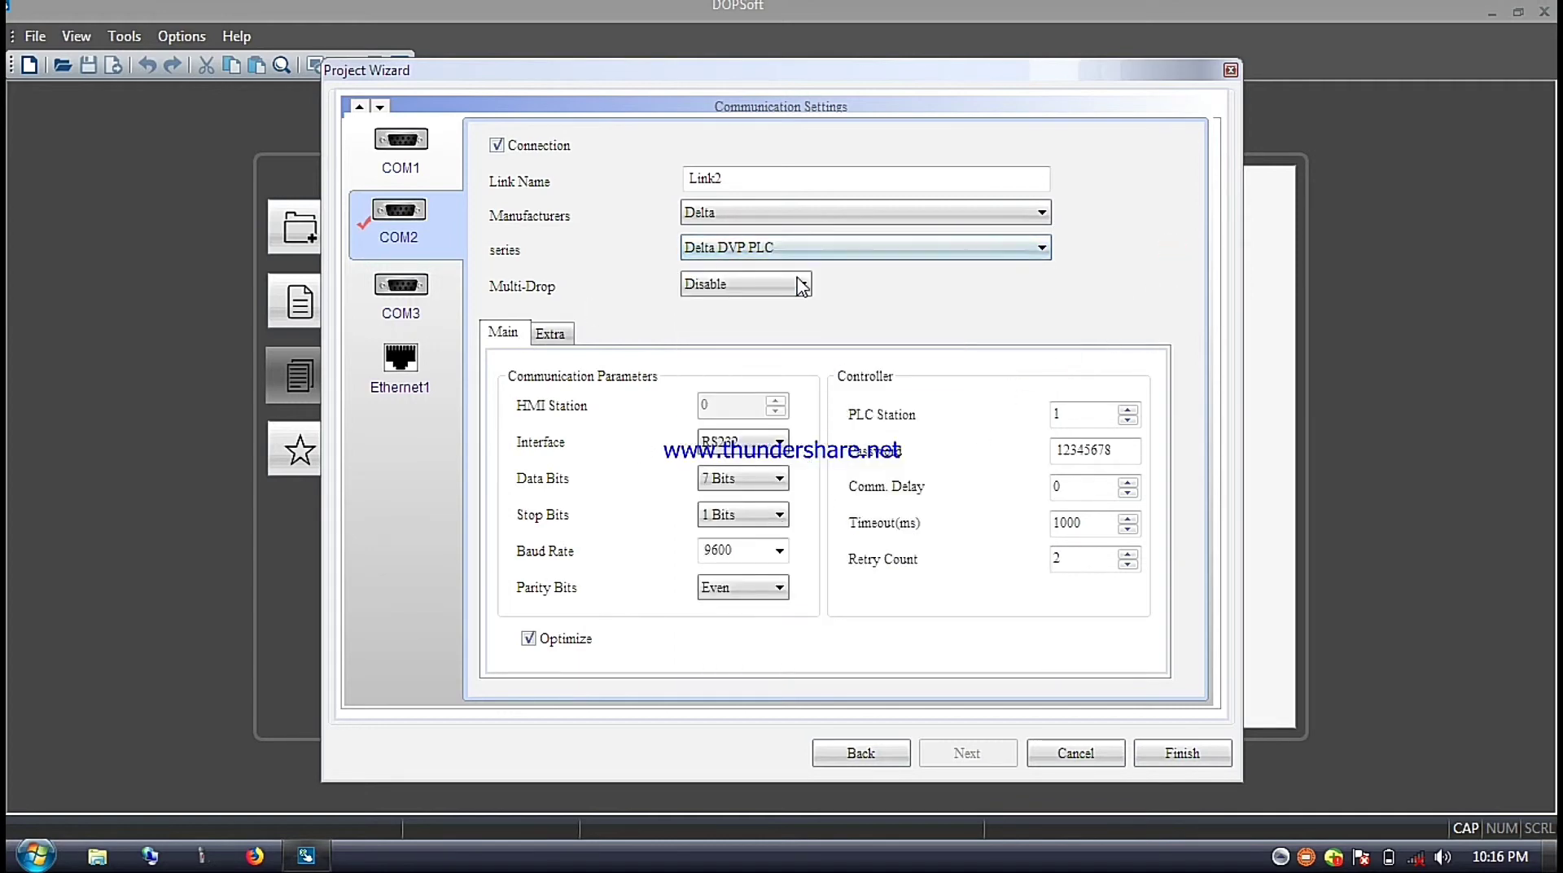
click(1159, 754)
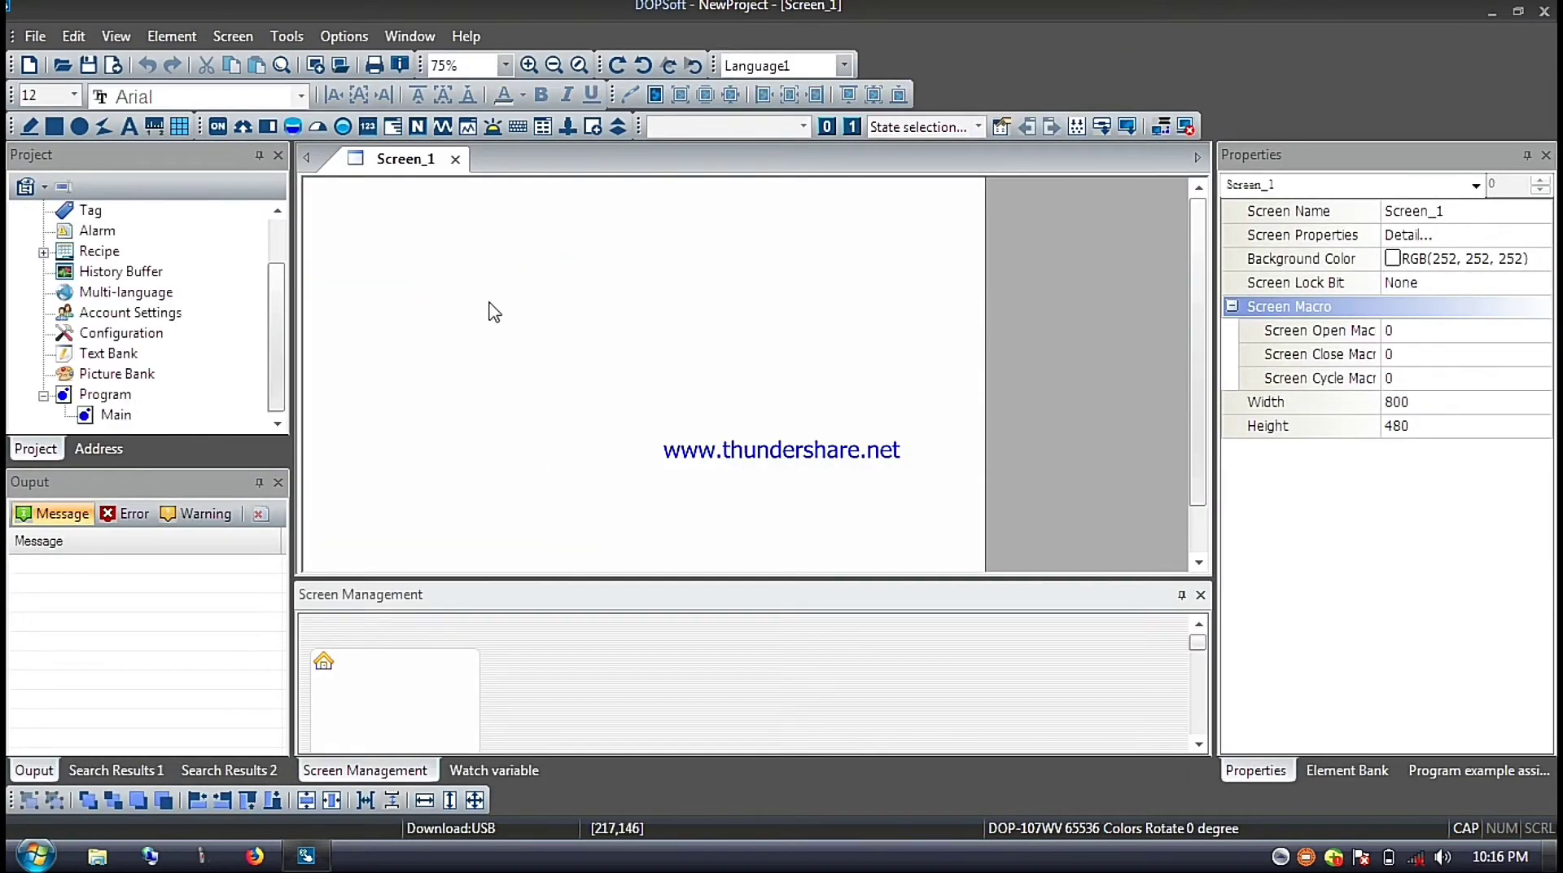
click(505, 65)
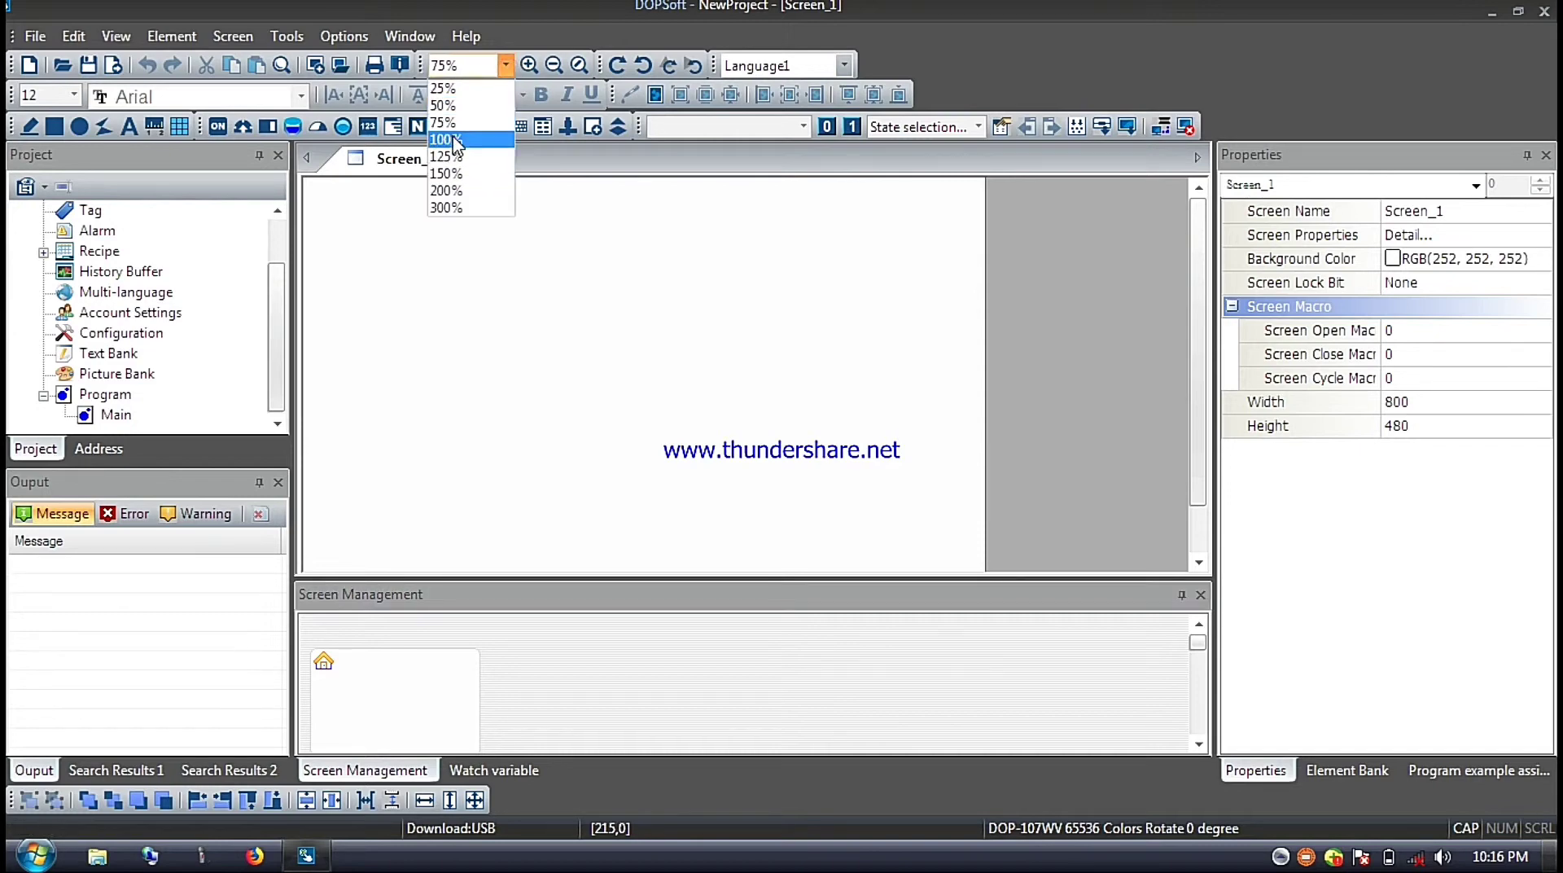
click(456, 140)
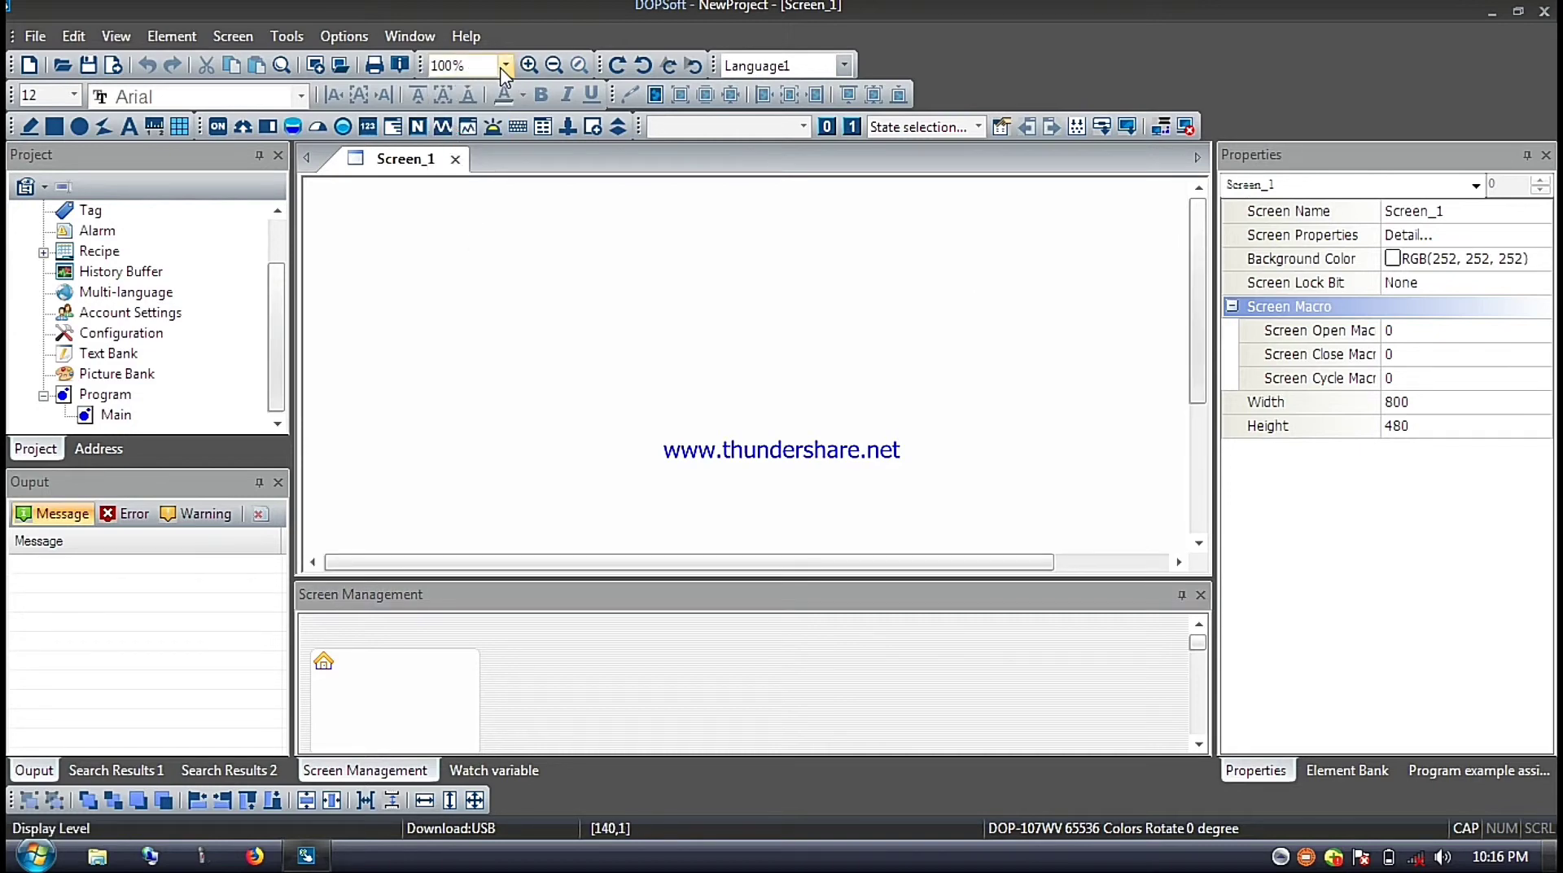
click(505, 65)
click(457, 122)
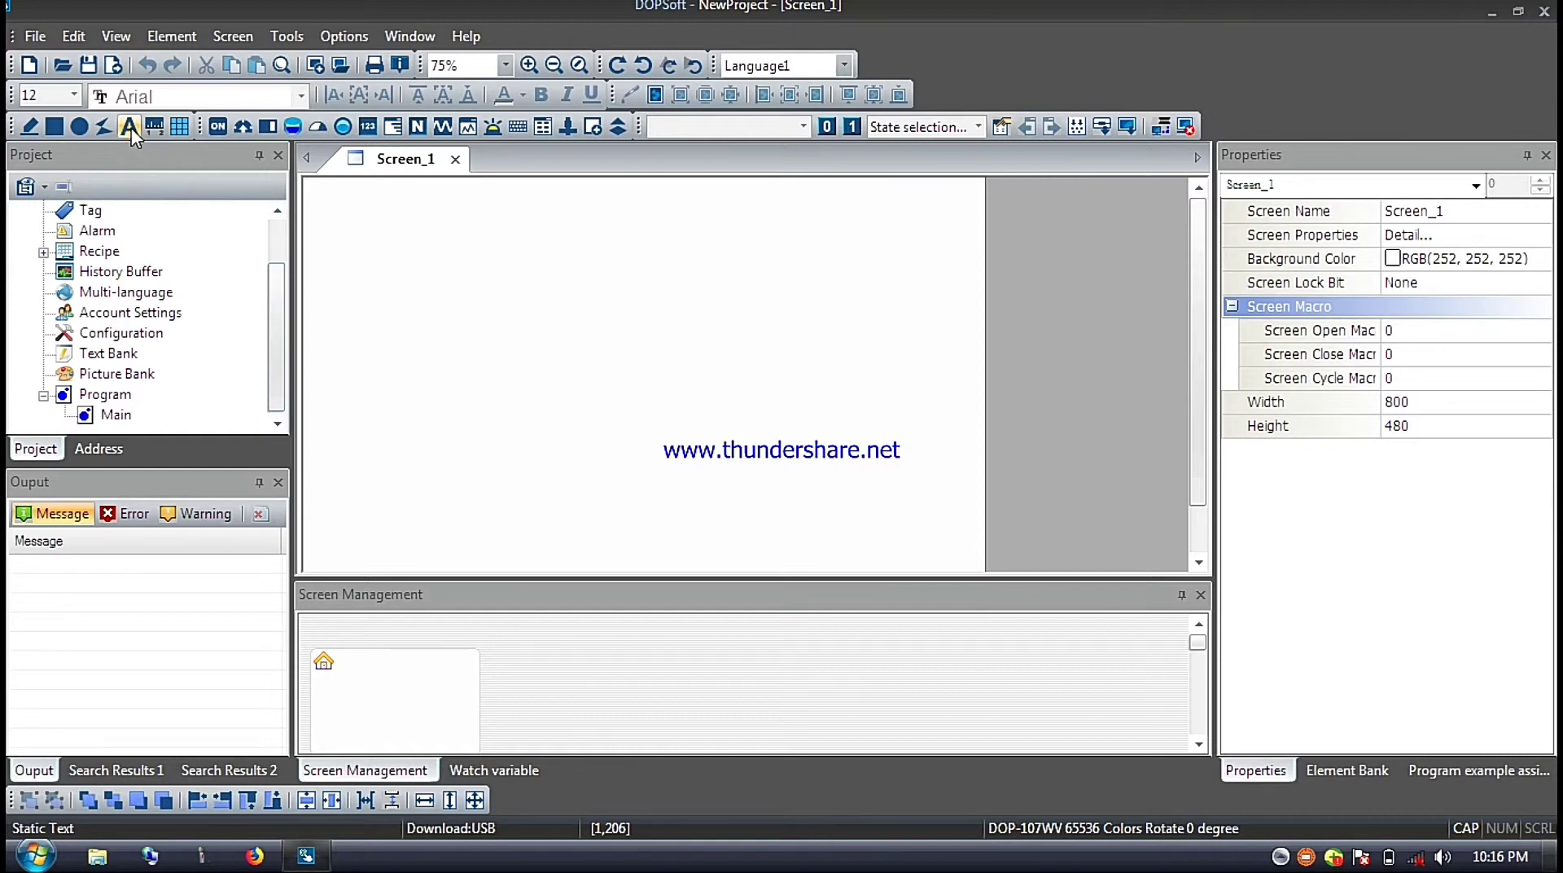
Try to draw a static text element across the upper part of Screen_1.
click(305, 184)
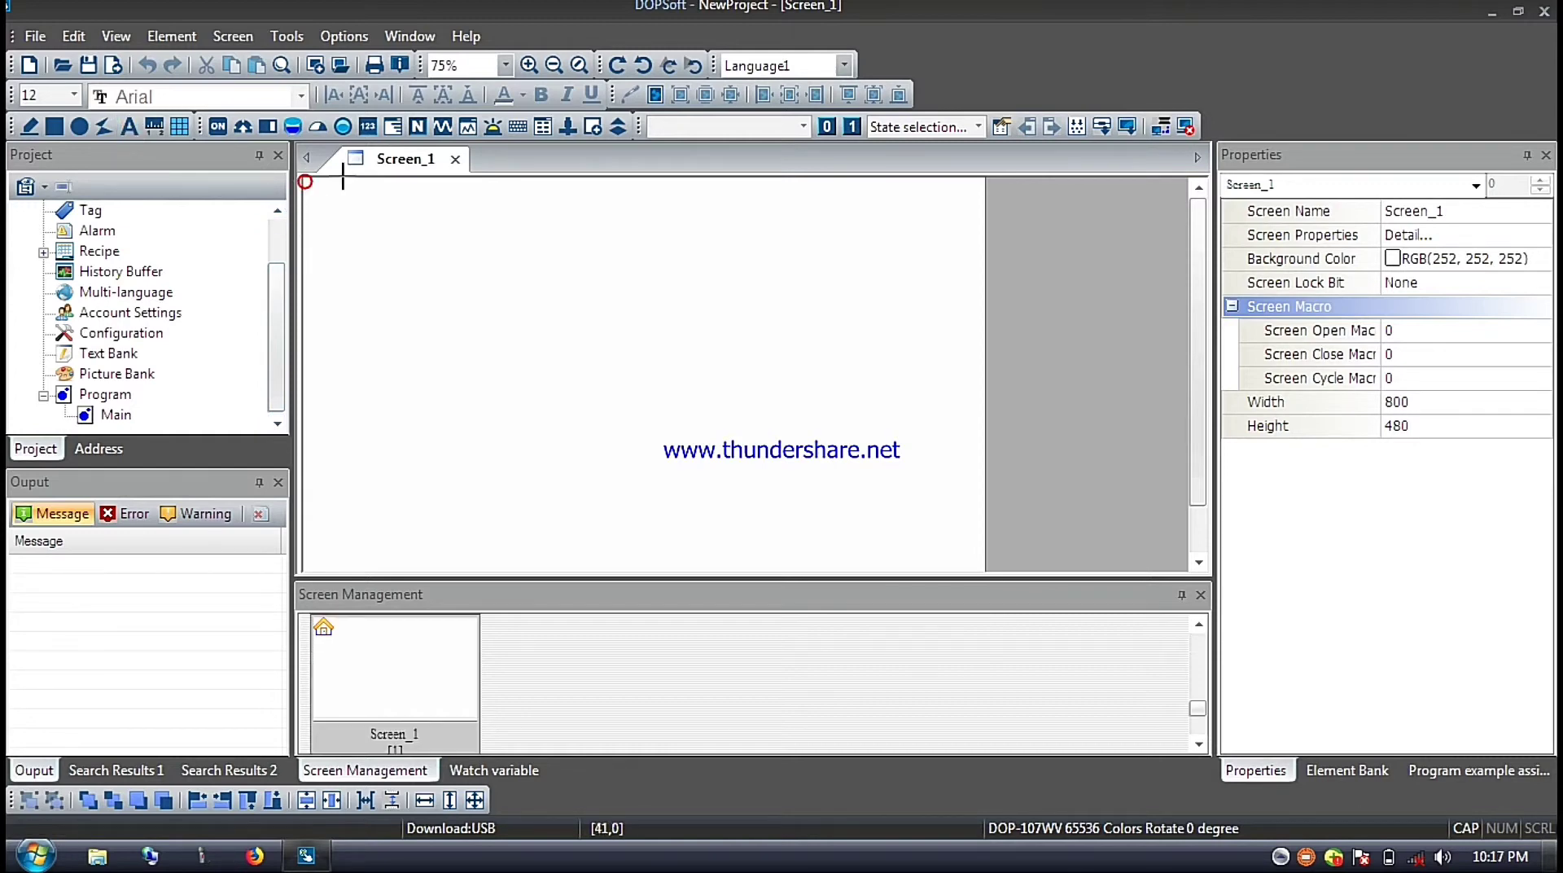
drag(744, 210, 953, 196)
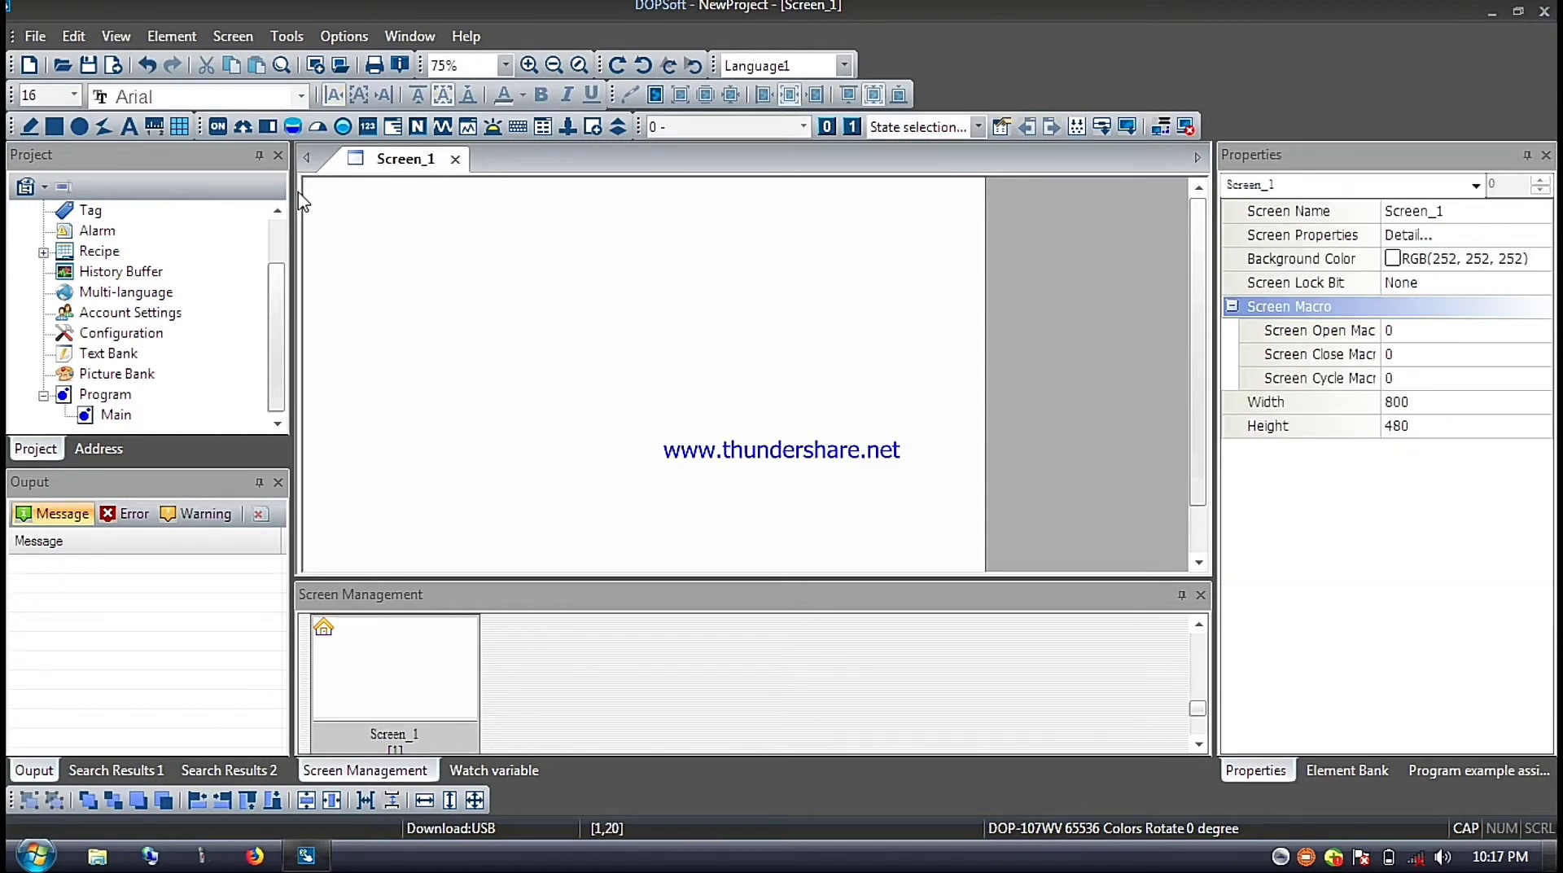
drag(304, 196, 988, 248)
drag(307, 189, 865, 268)
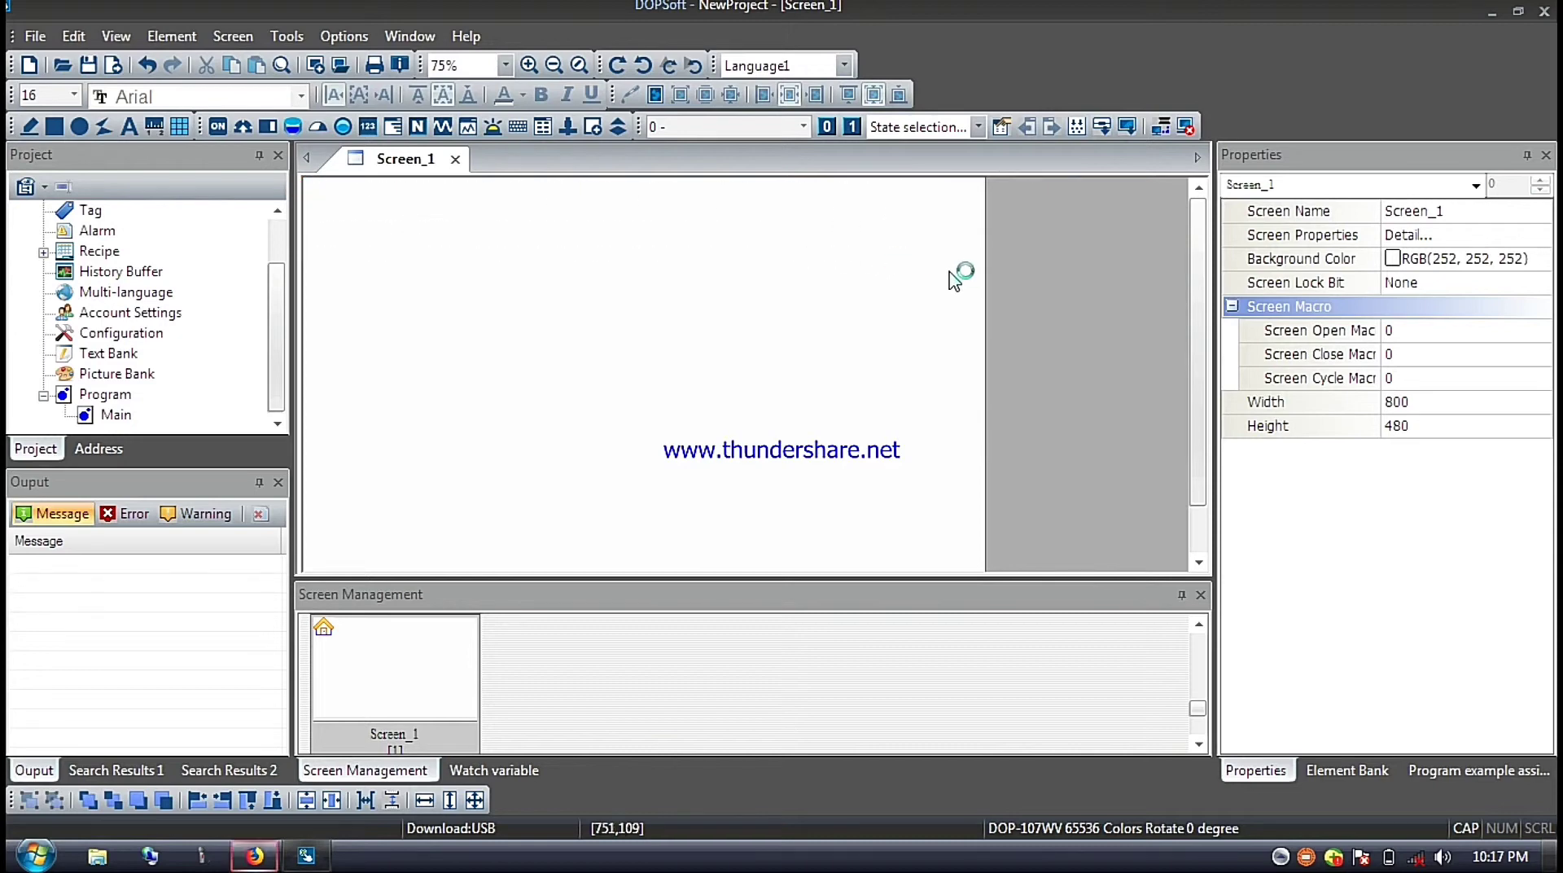
key(alt+Tab)
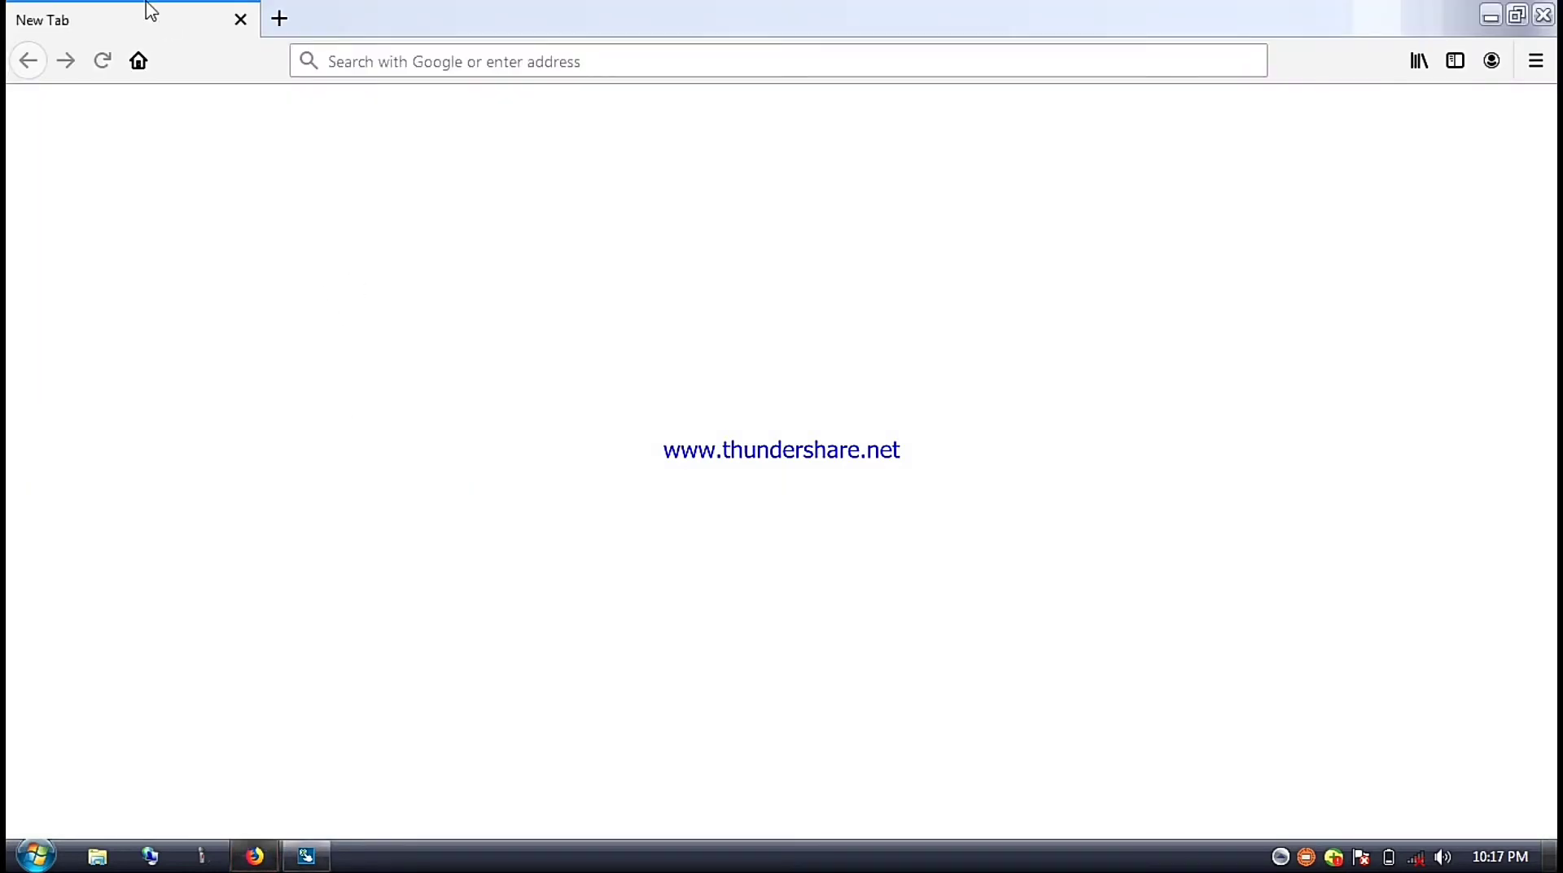
click(240, 19)
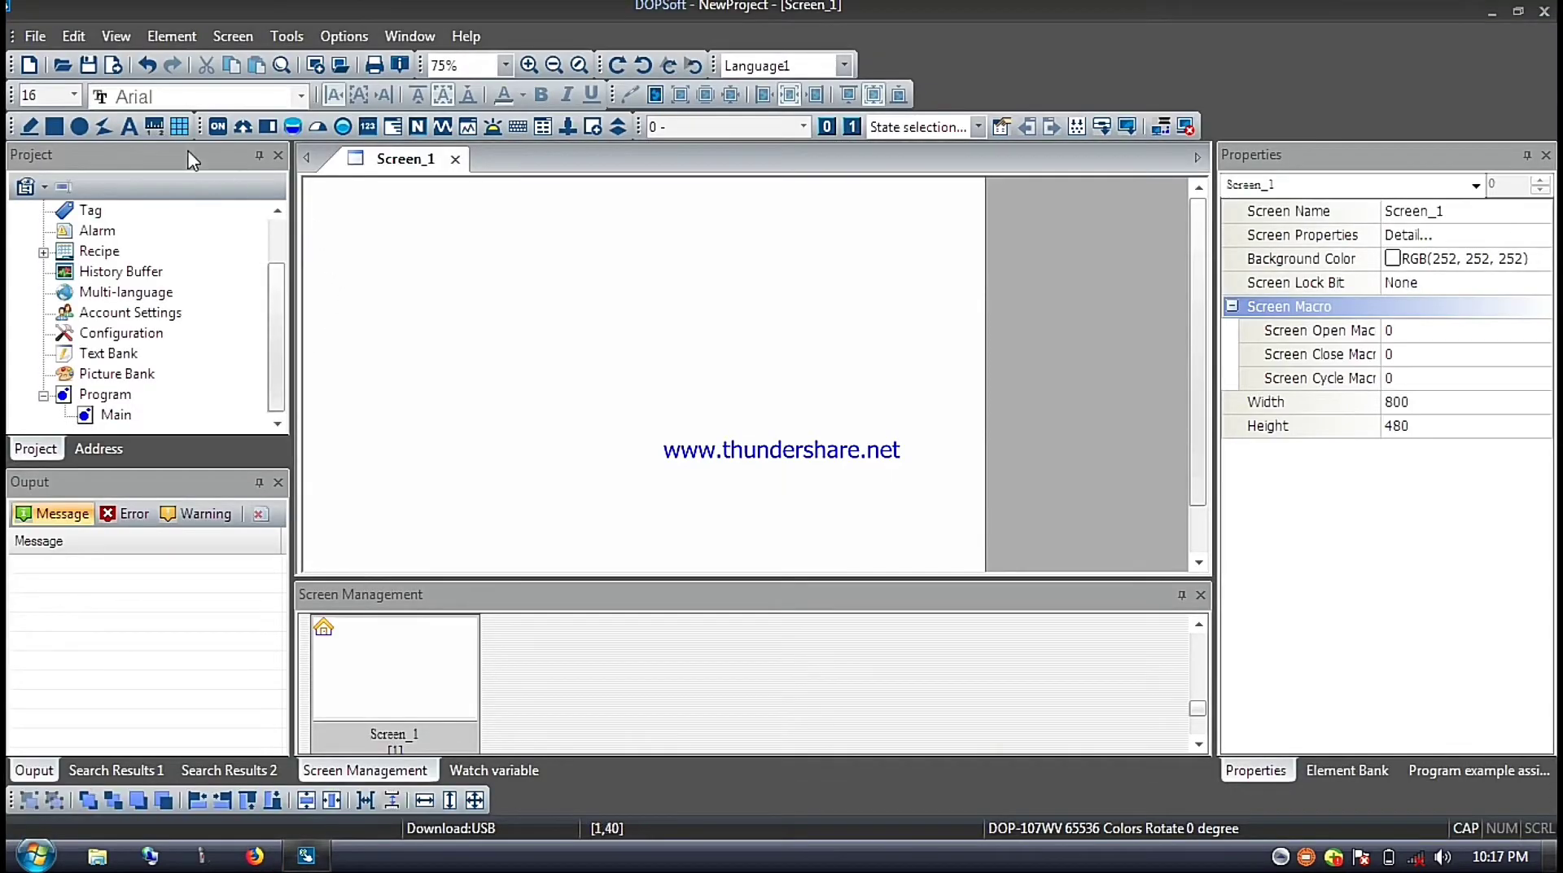
click(130, 128)
click(306, 244)
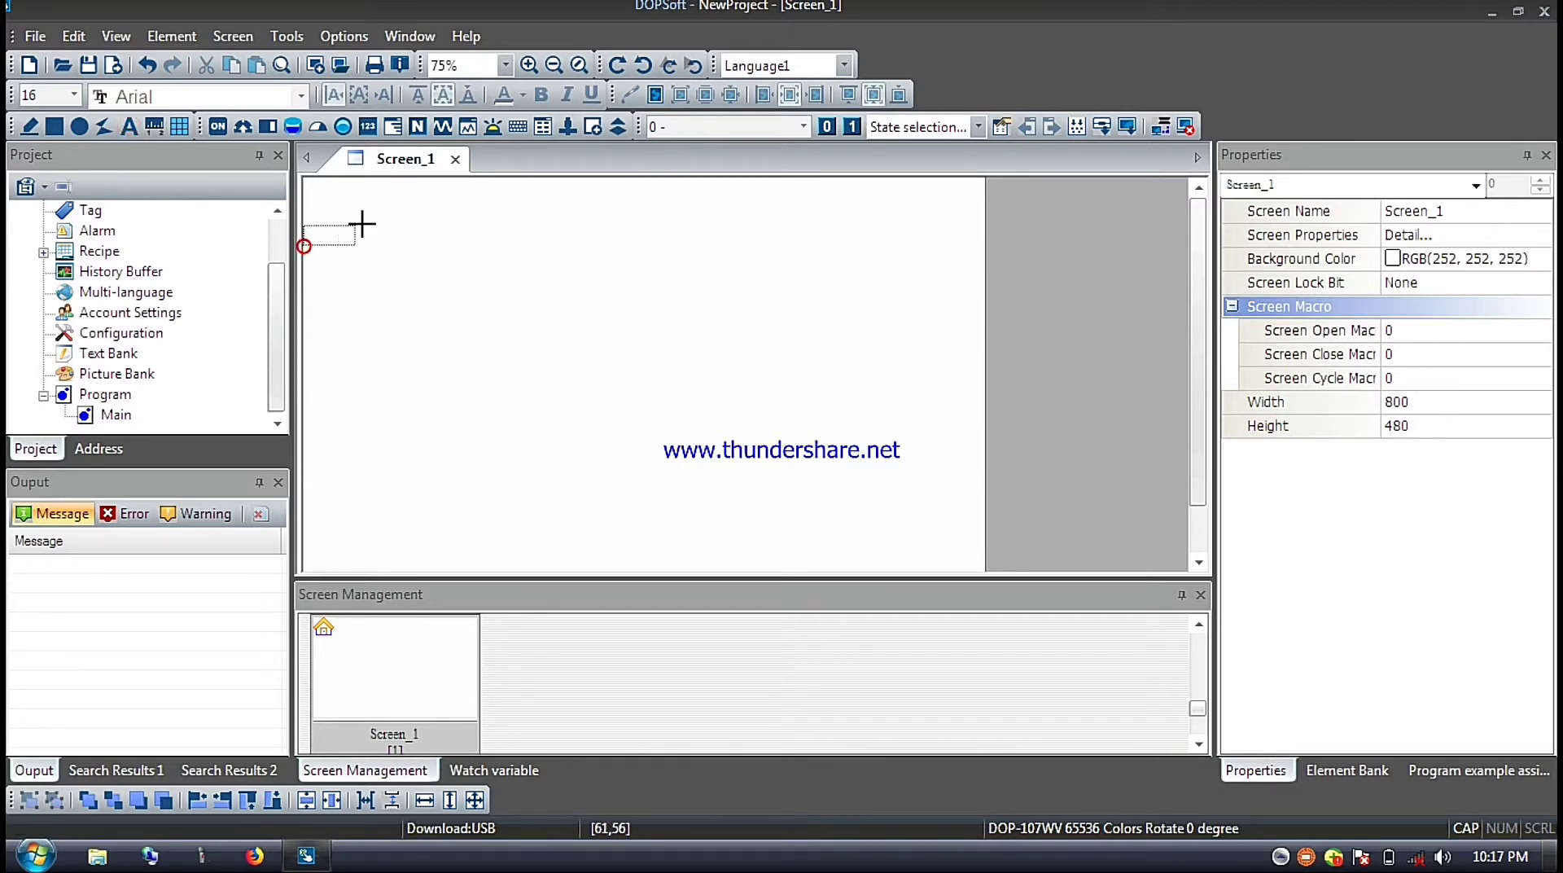
click(729, 304)
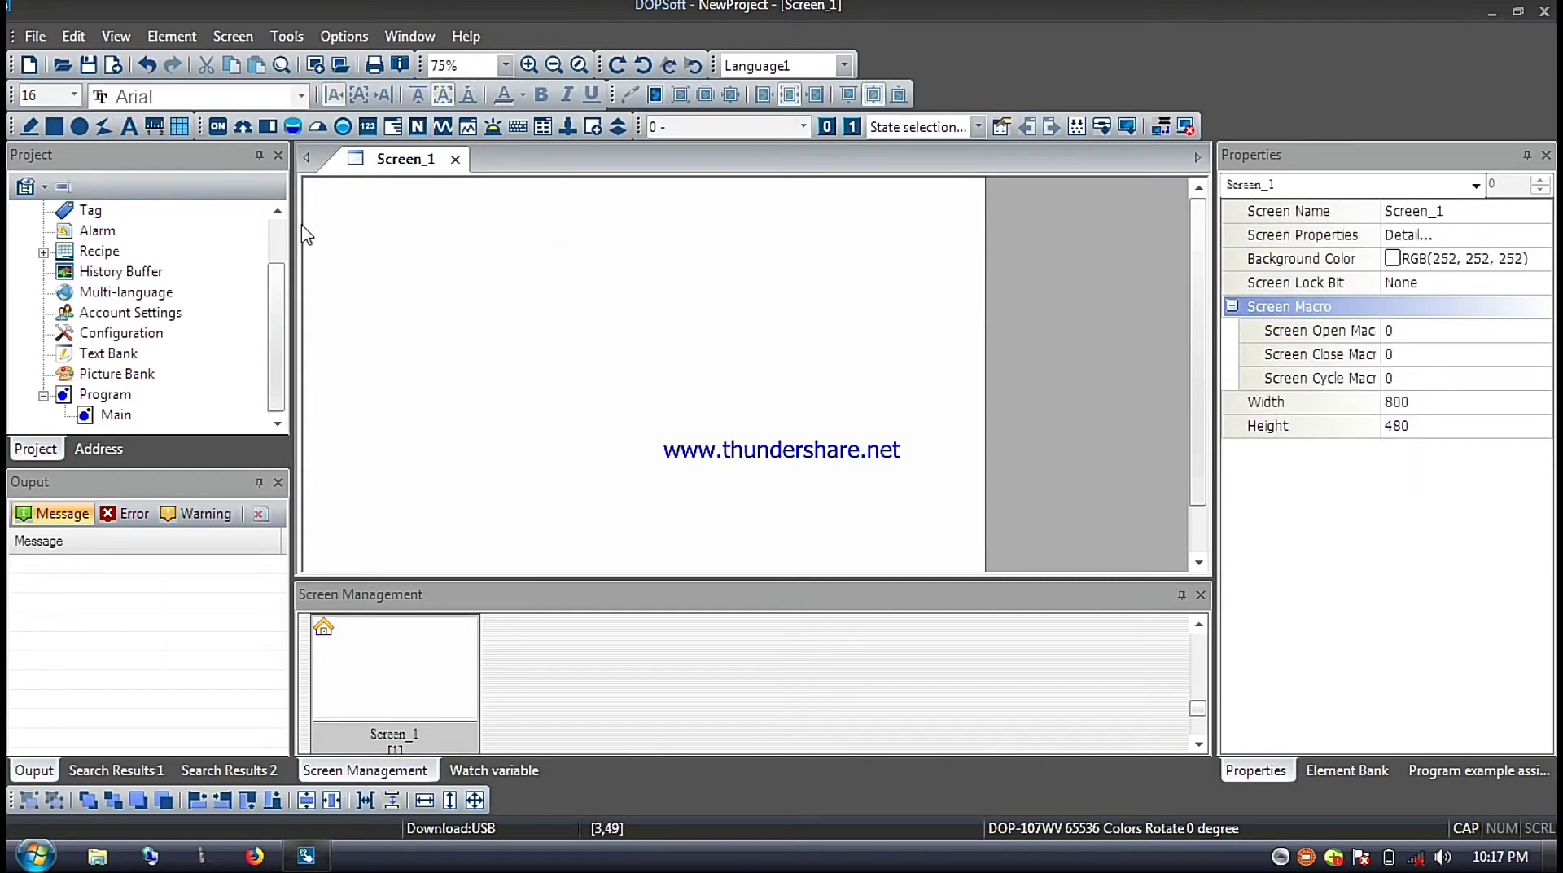
drag(305, 222, 770, 291)
click(814, 303)
Draw a static text element about 786 by 103 near the top of Screen_1 and set its read address to X00 on Link2.
click(130, 127)
drag(308, 229, 978, 315)
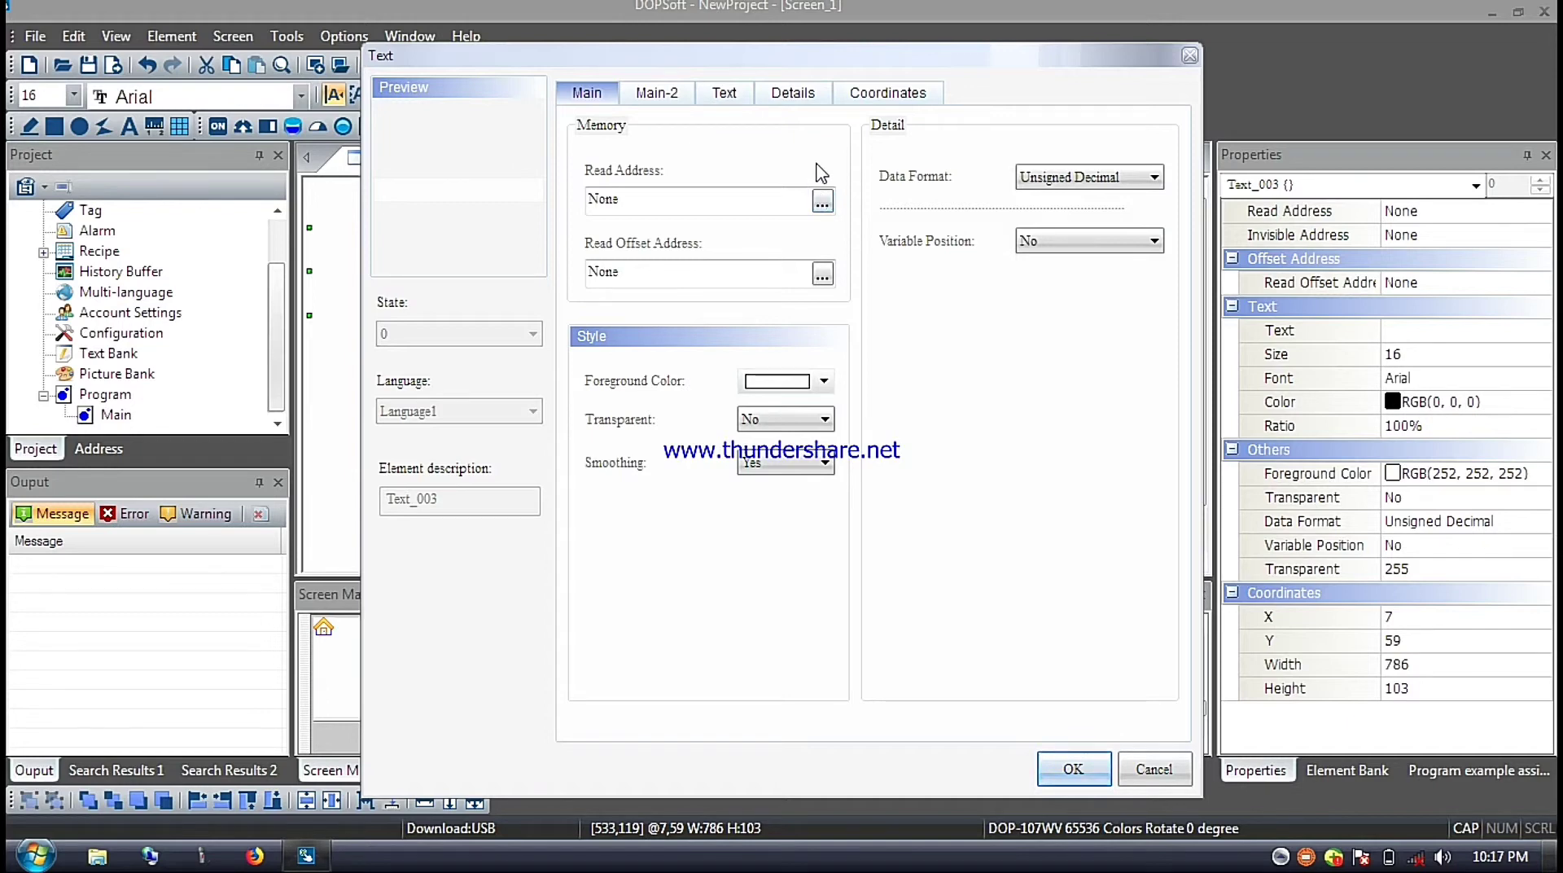
click(822, 200)
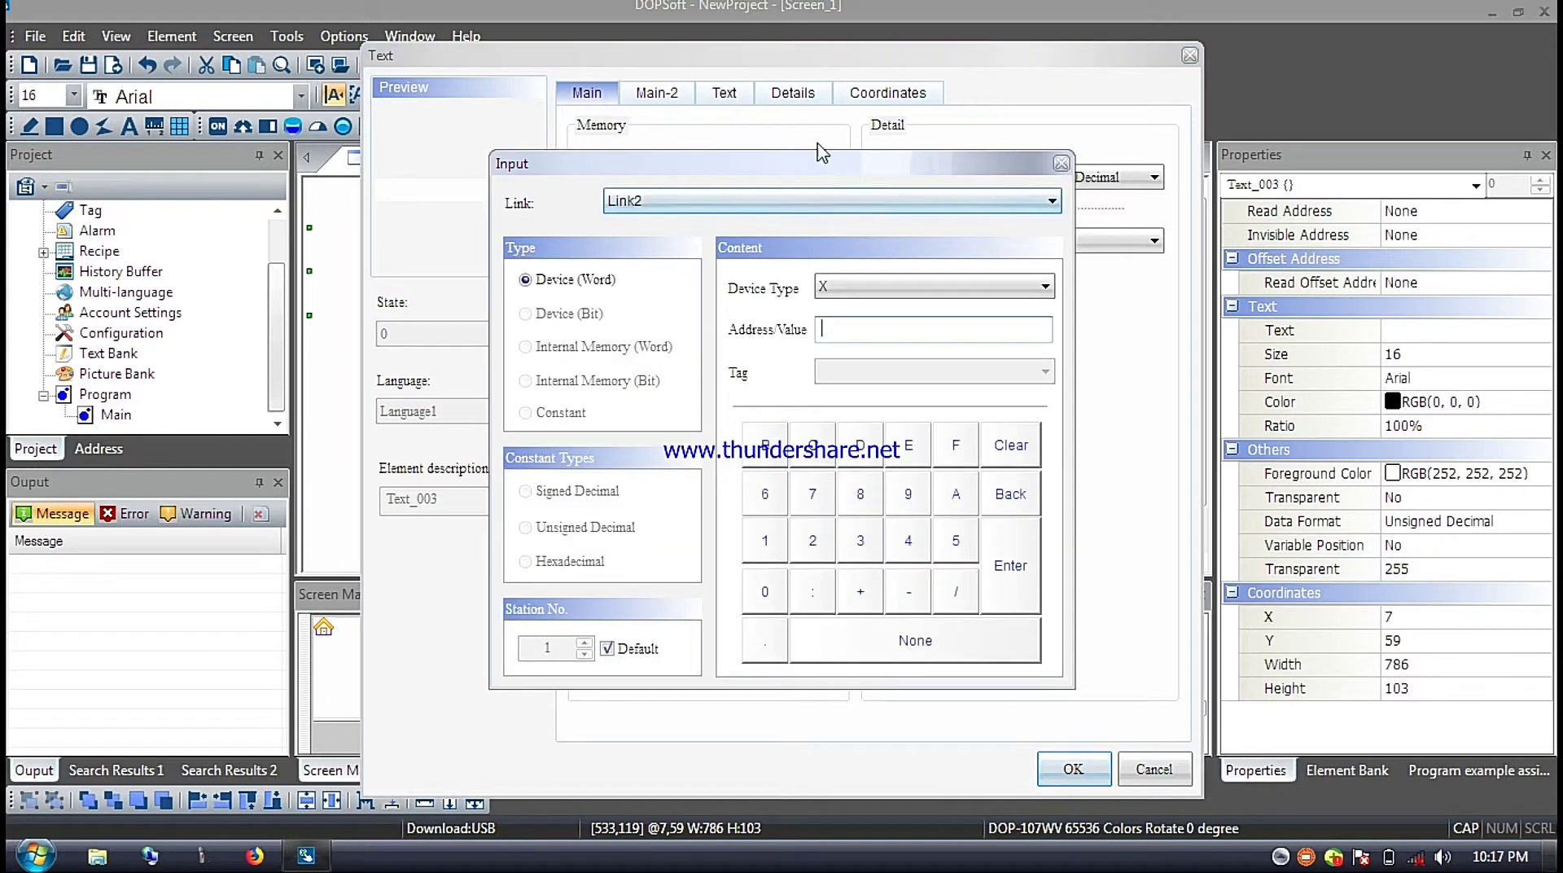
click(764, 591)
click(764, 591)
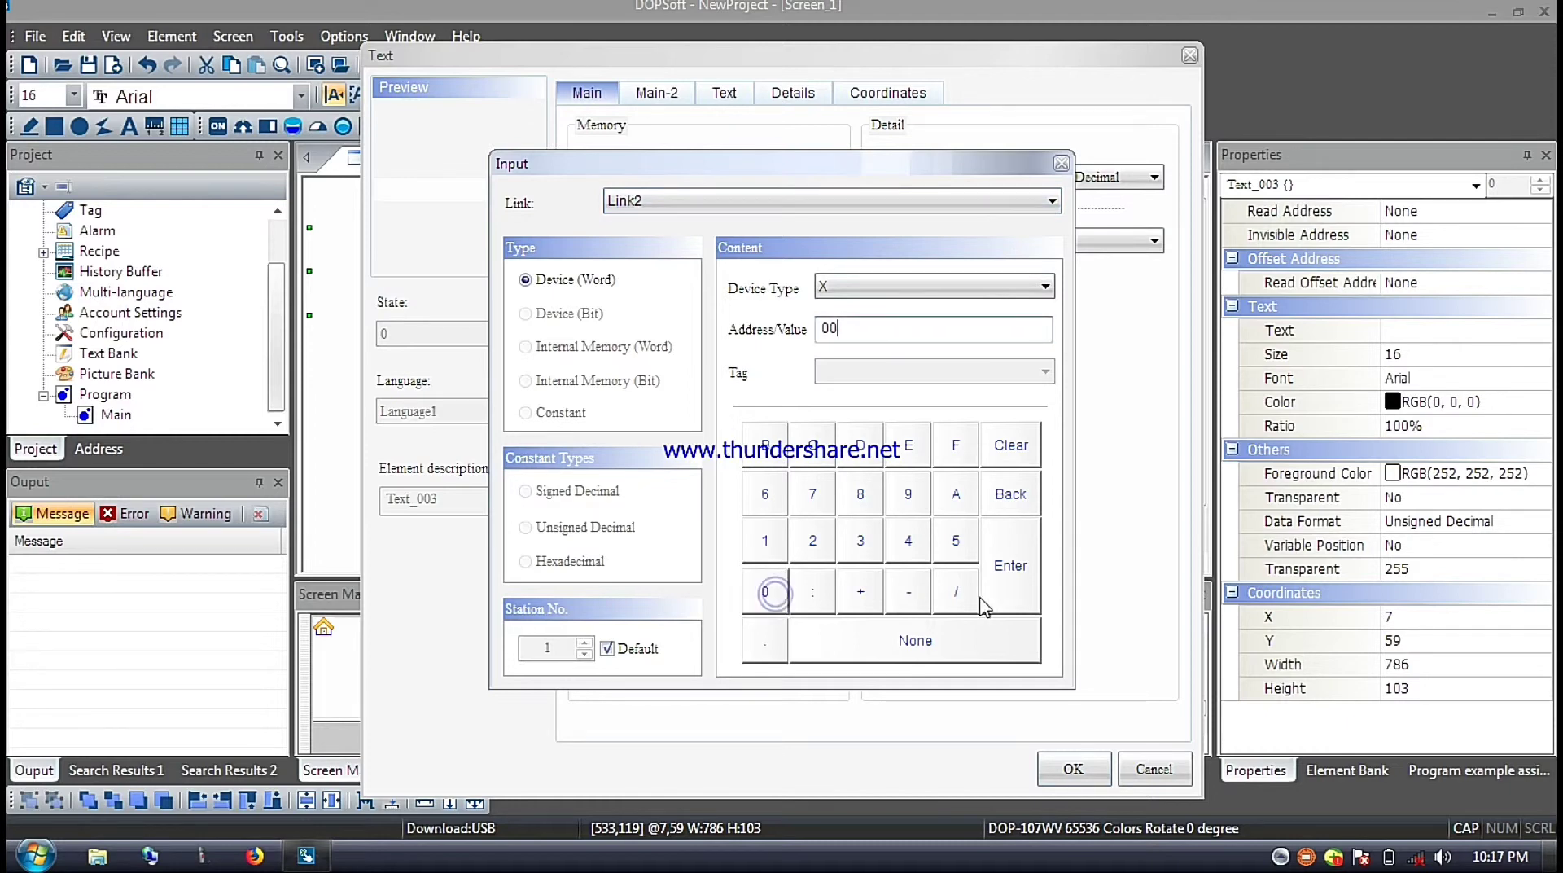
click(1017, 574)
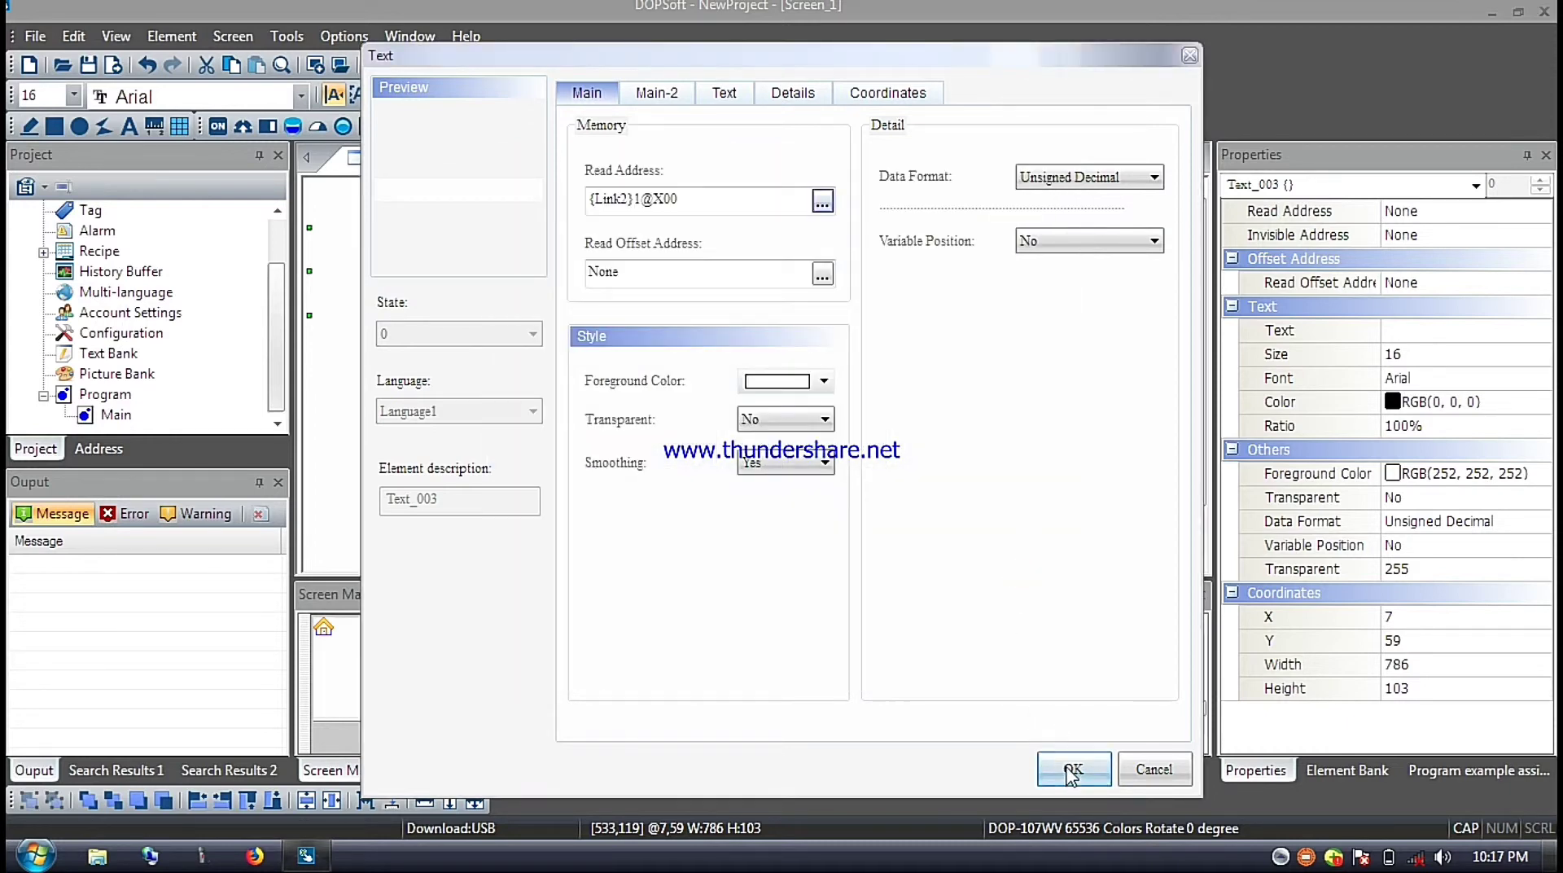
Enter NG ELECTRICAL as the static text element's text and make it bold.
click(717, 96)
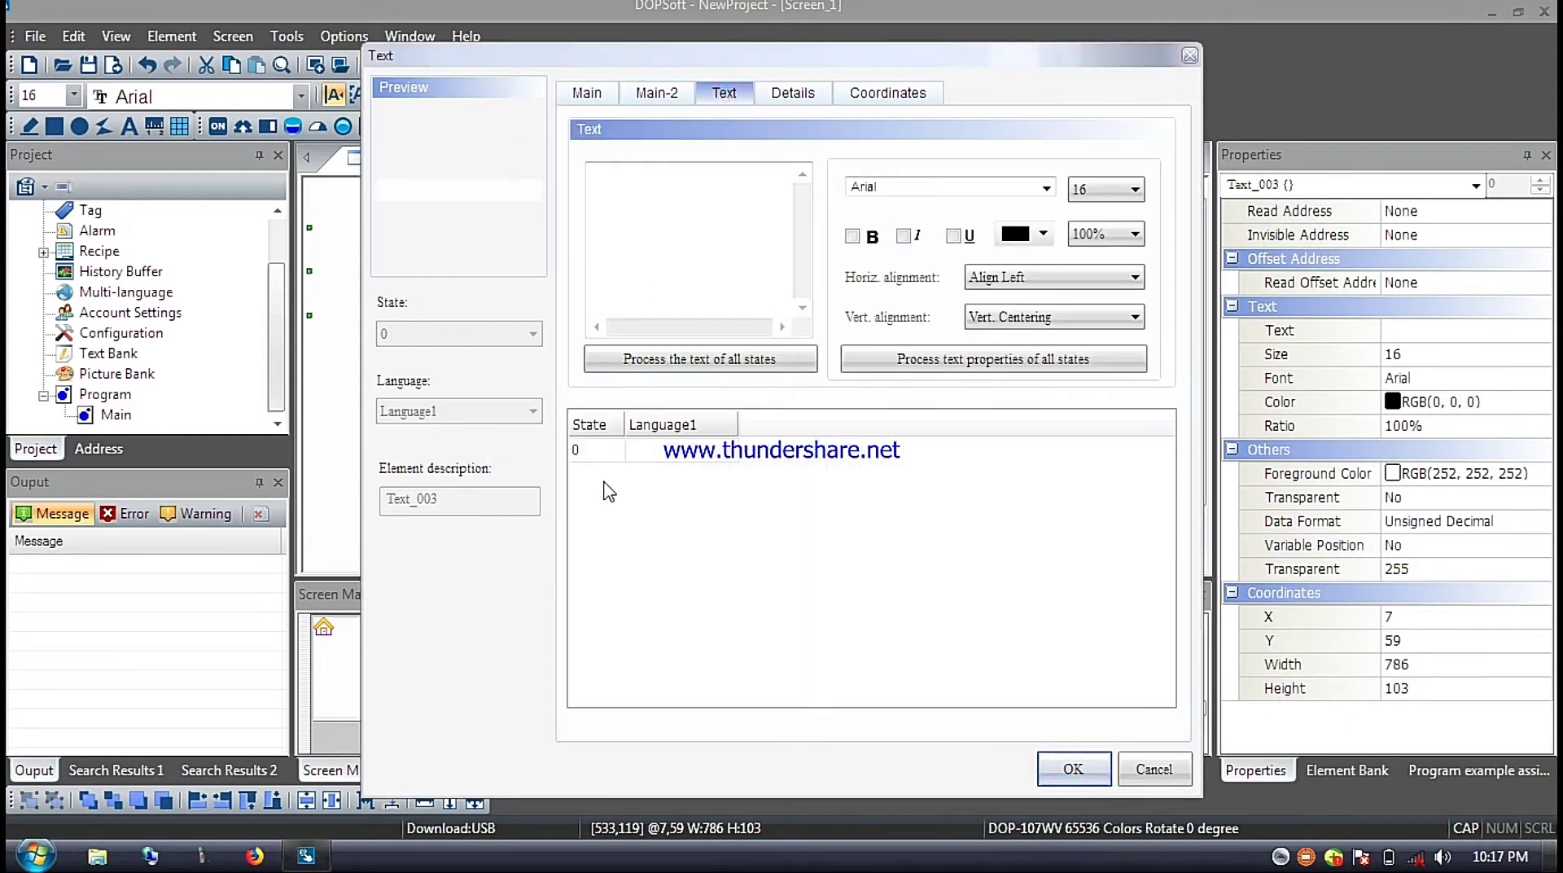
click(668, 233)
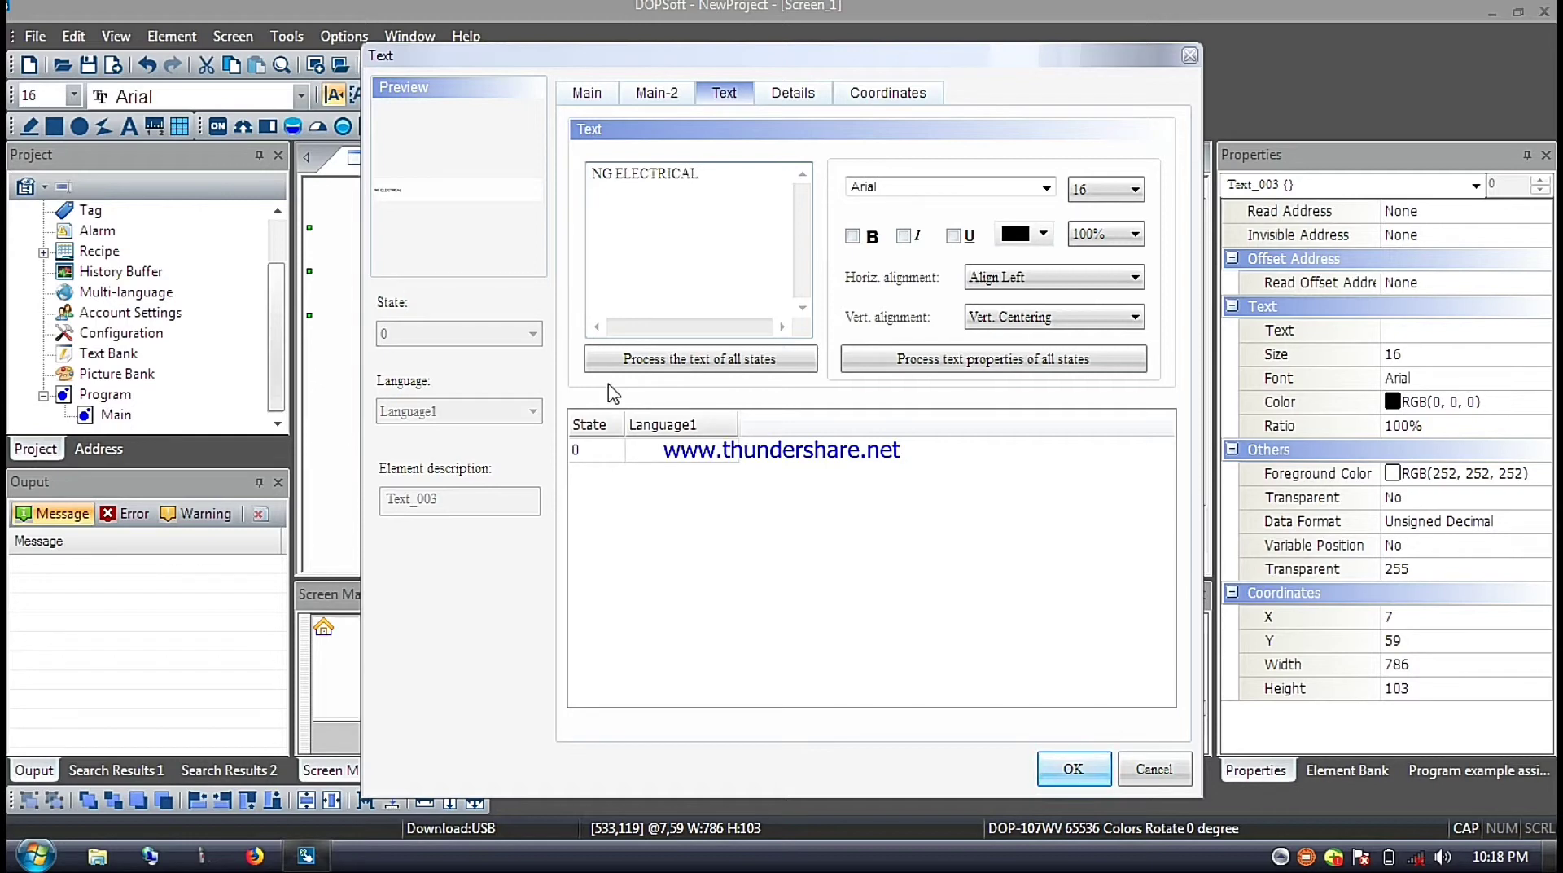
click(852, 236)
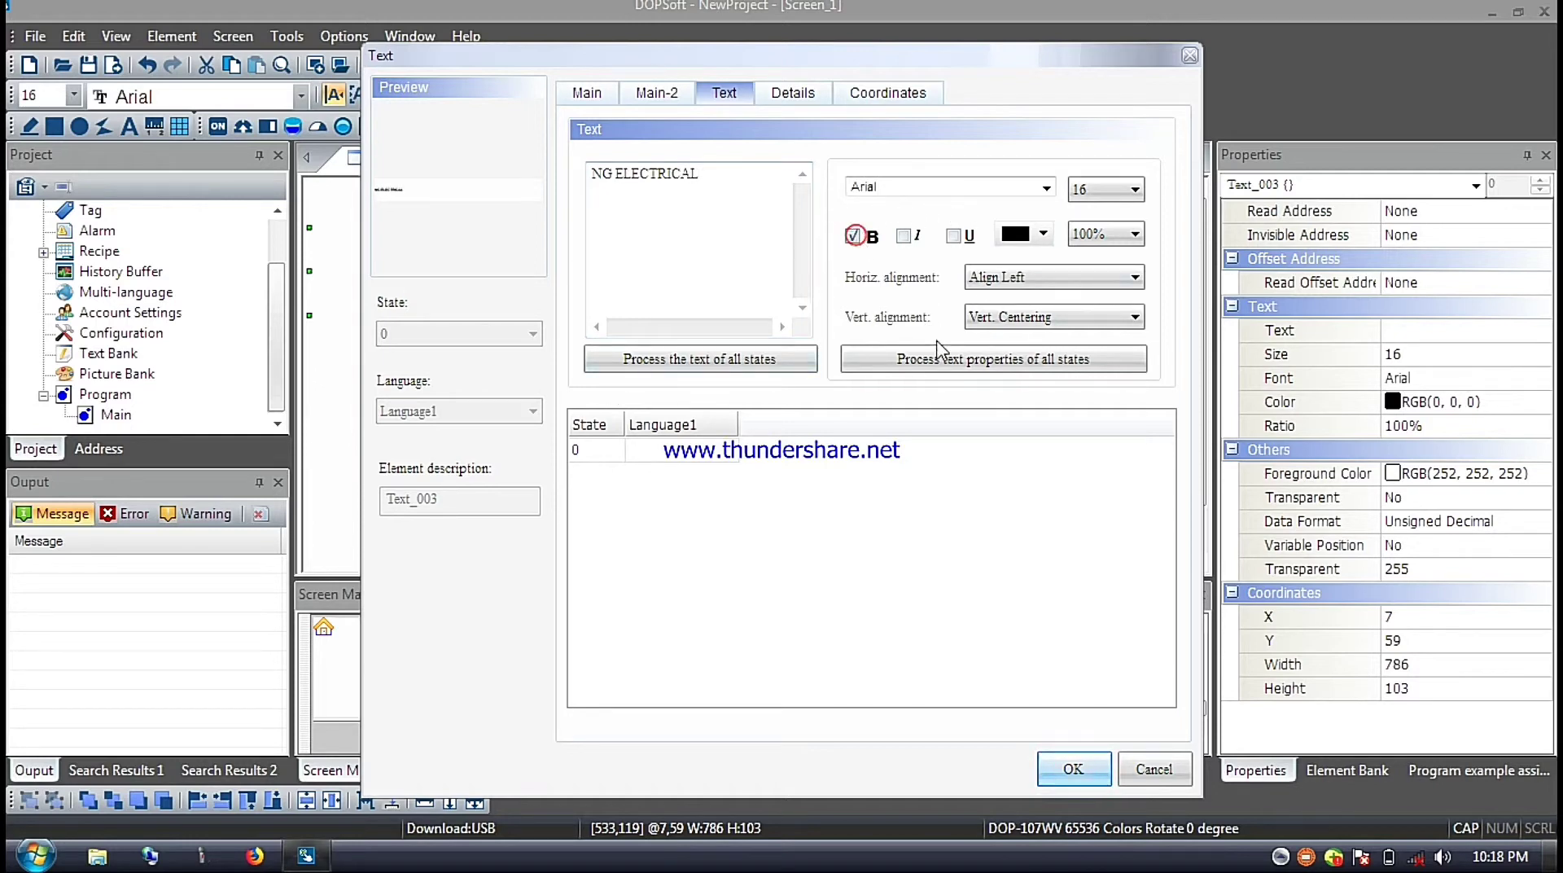
Try right alignment on the NG ELECTRICAL text and settle on Horiz. Centering as its horizontal alignment.
click(1133, 277)
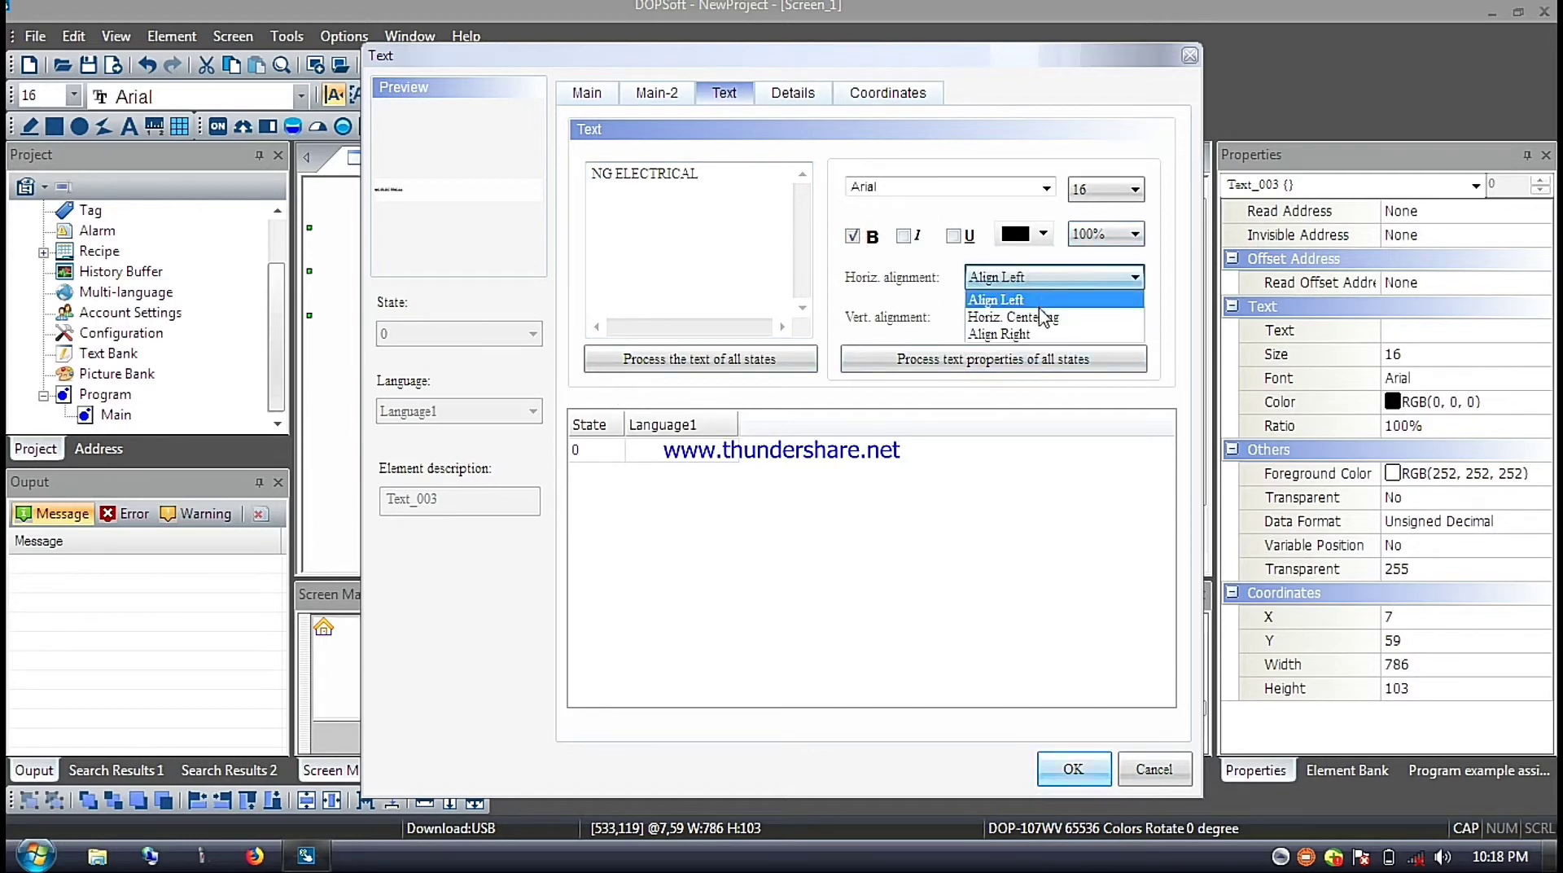
click(1043, 316)
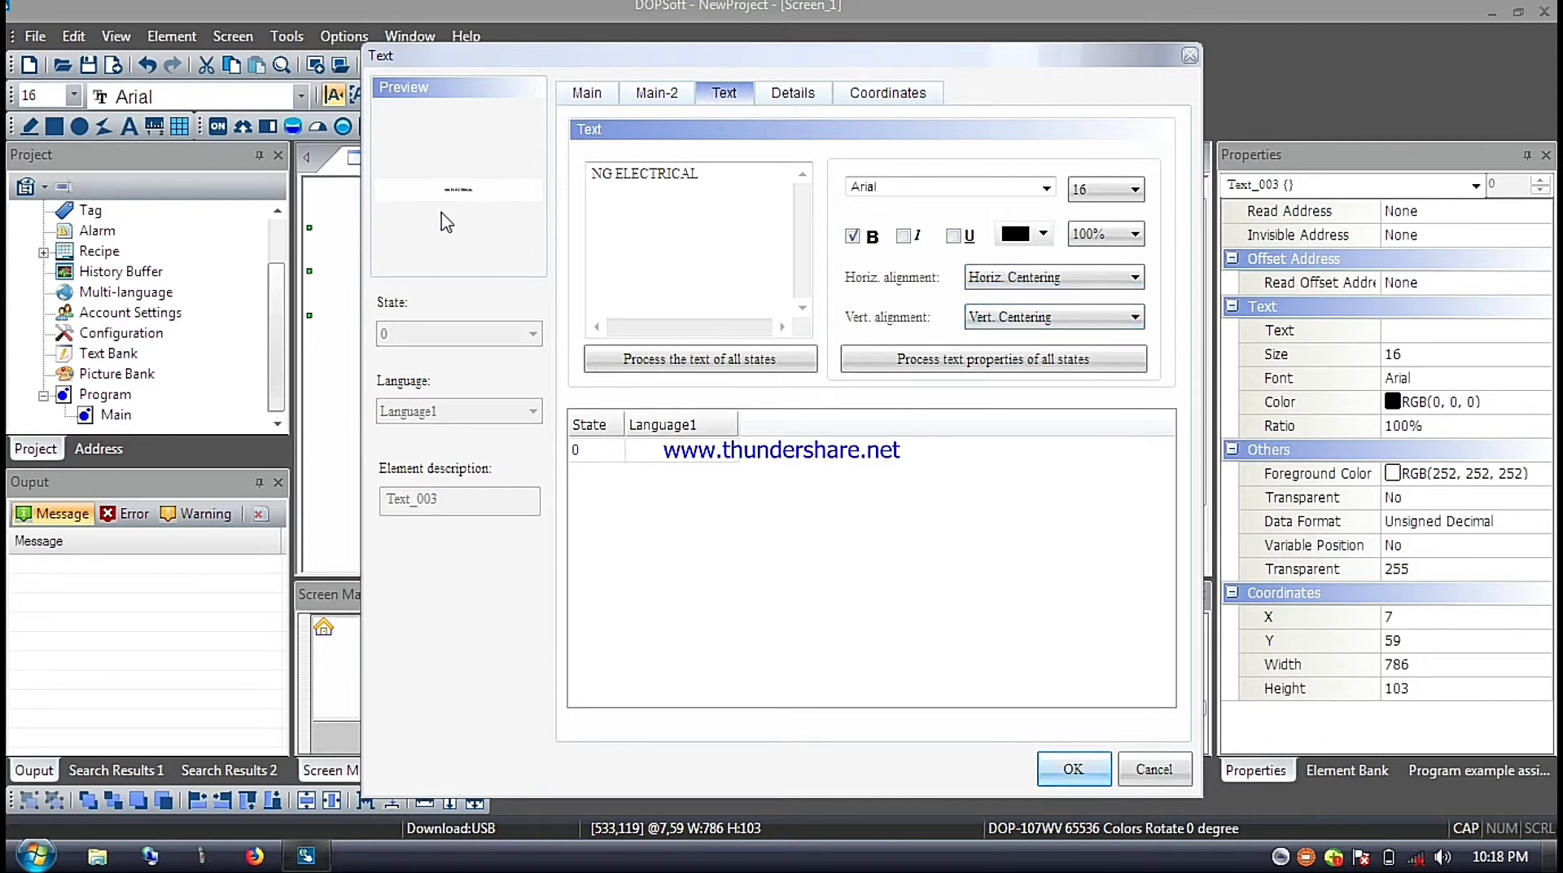
click(1076, 283)
click(1050, 335)
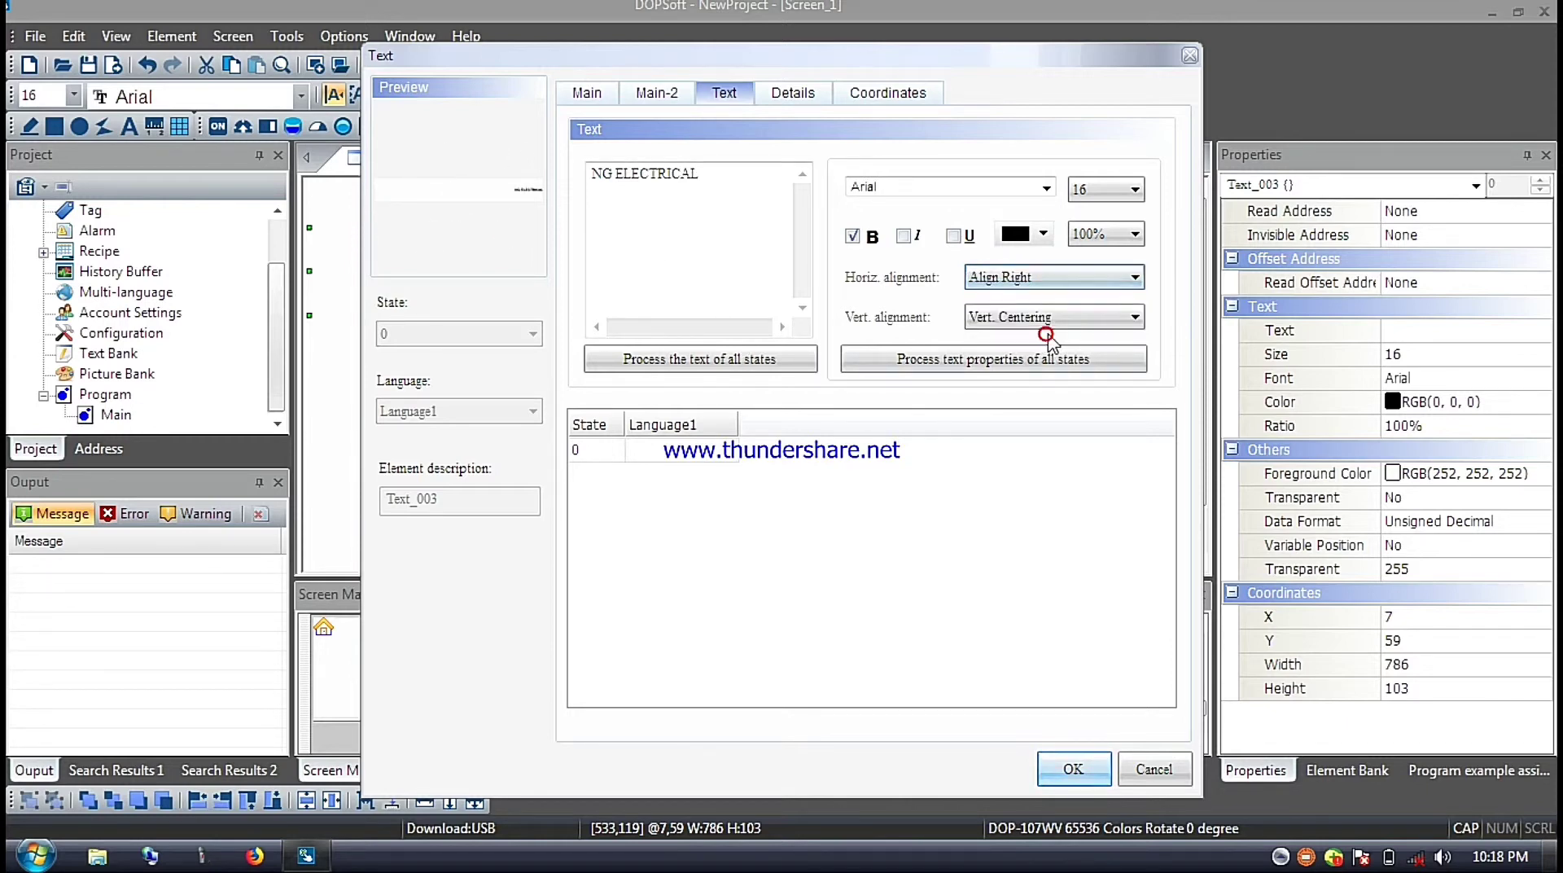
click(1063, 278)
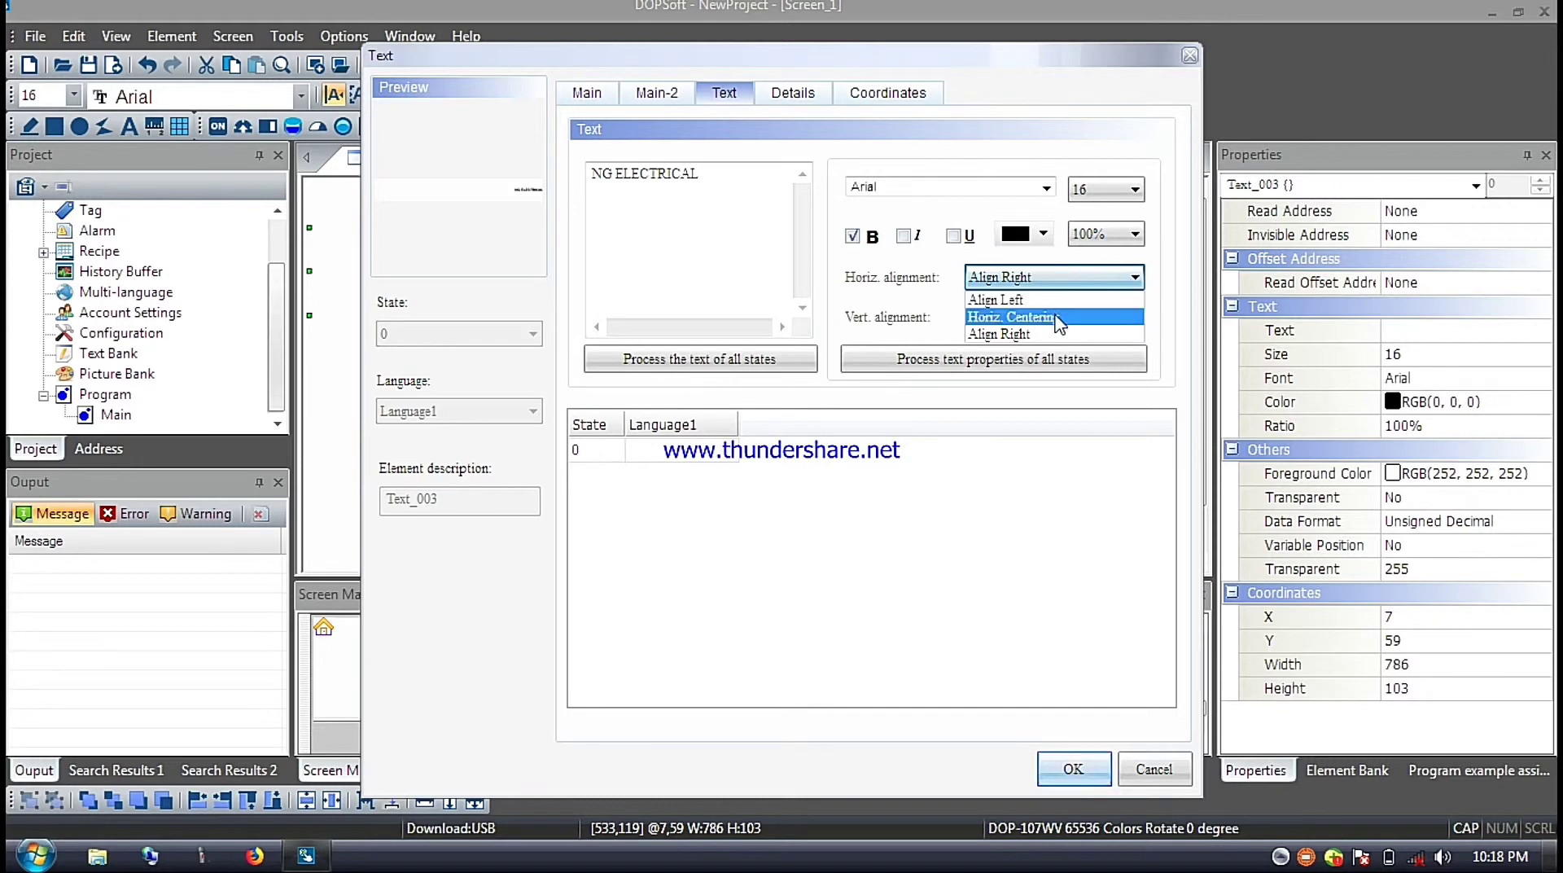
click(1057, 317)
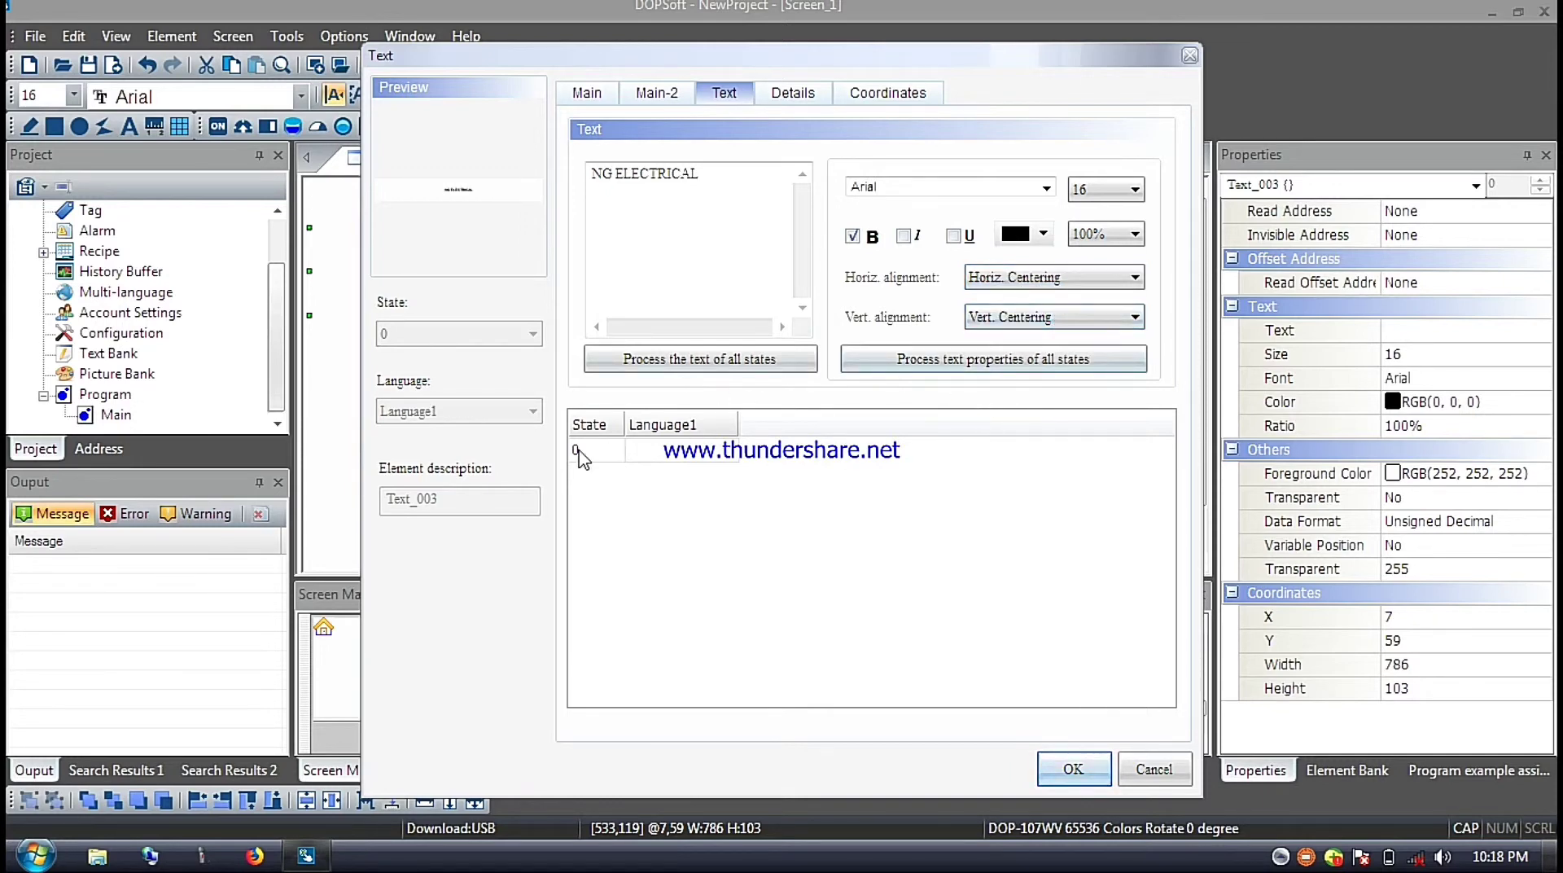
Set the NG ELECTRICAL text colour to pure red from the basic colours.
click(1024, 235)
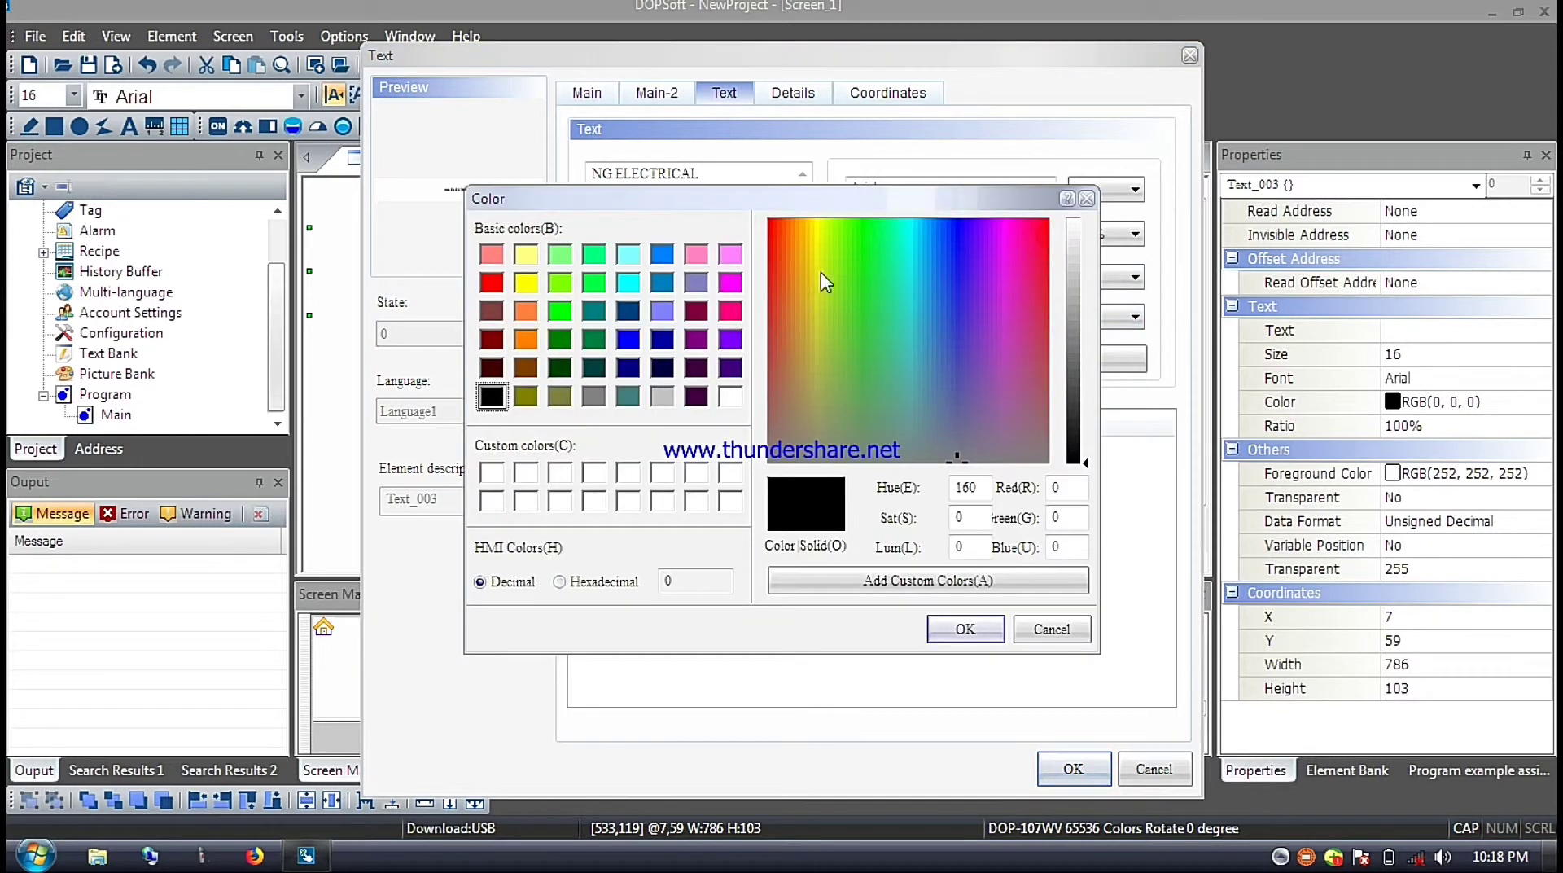
click(490, 282)
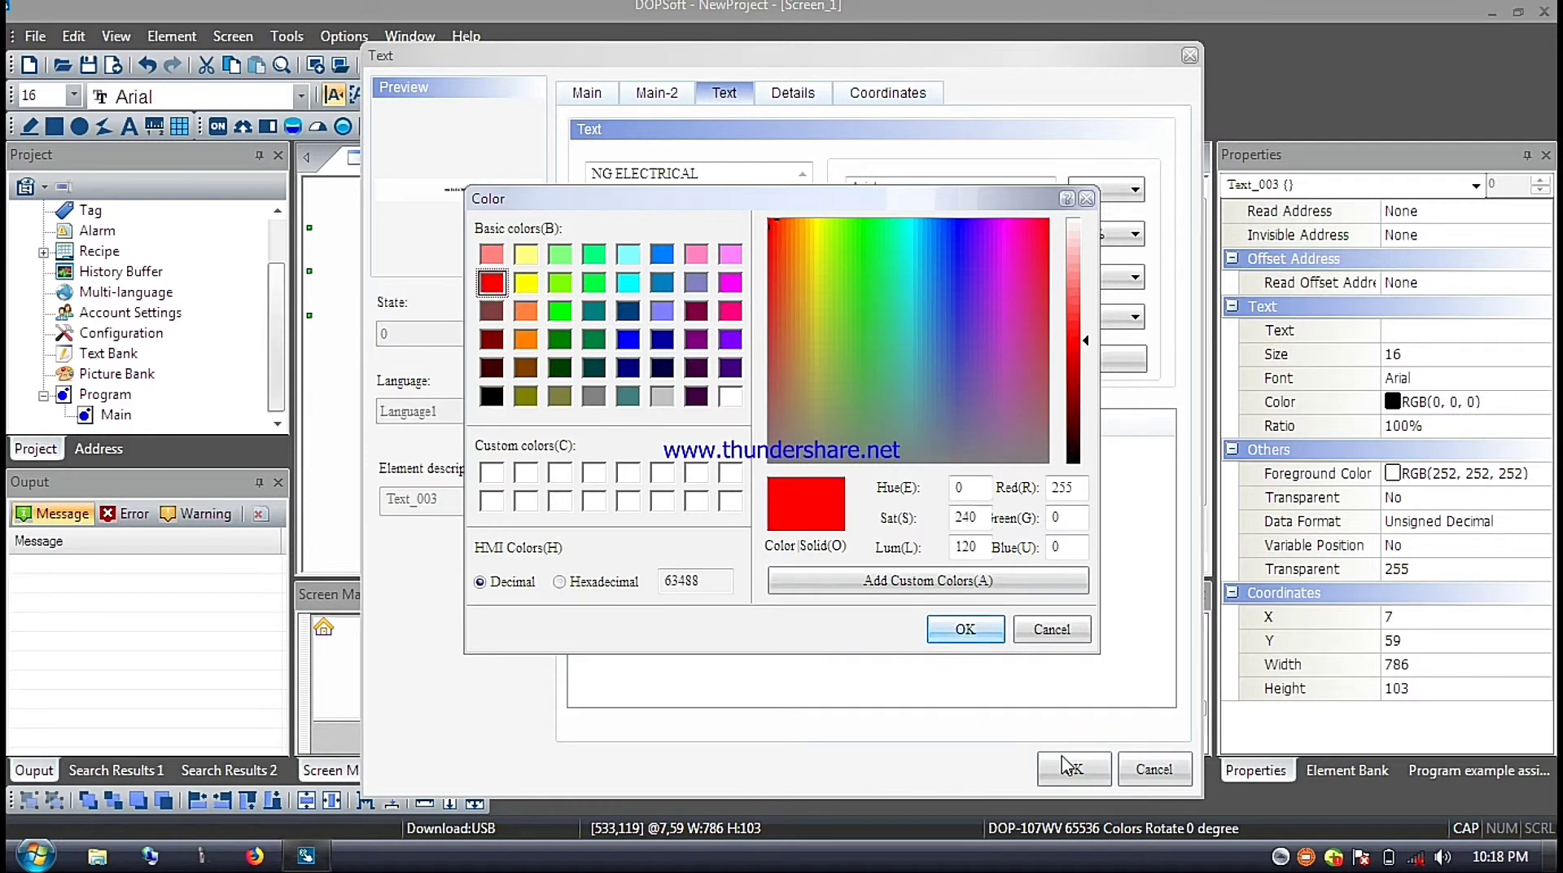
click(965, 629)
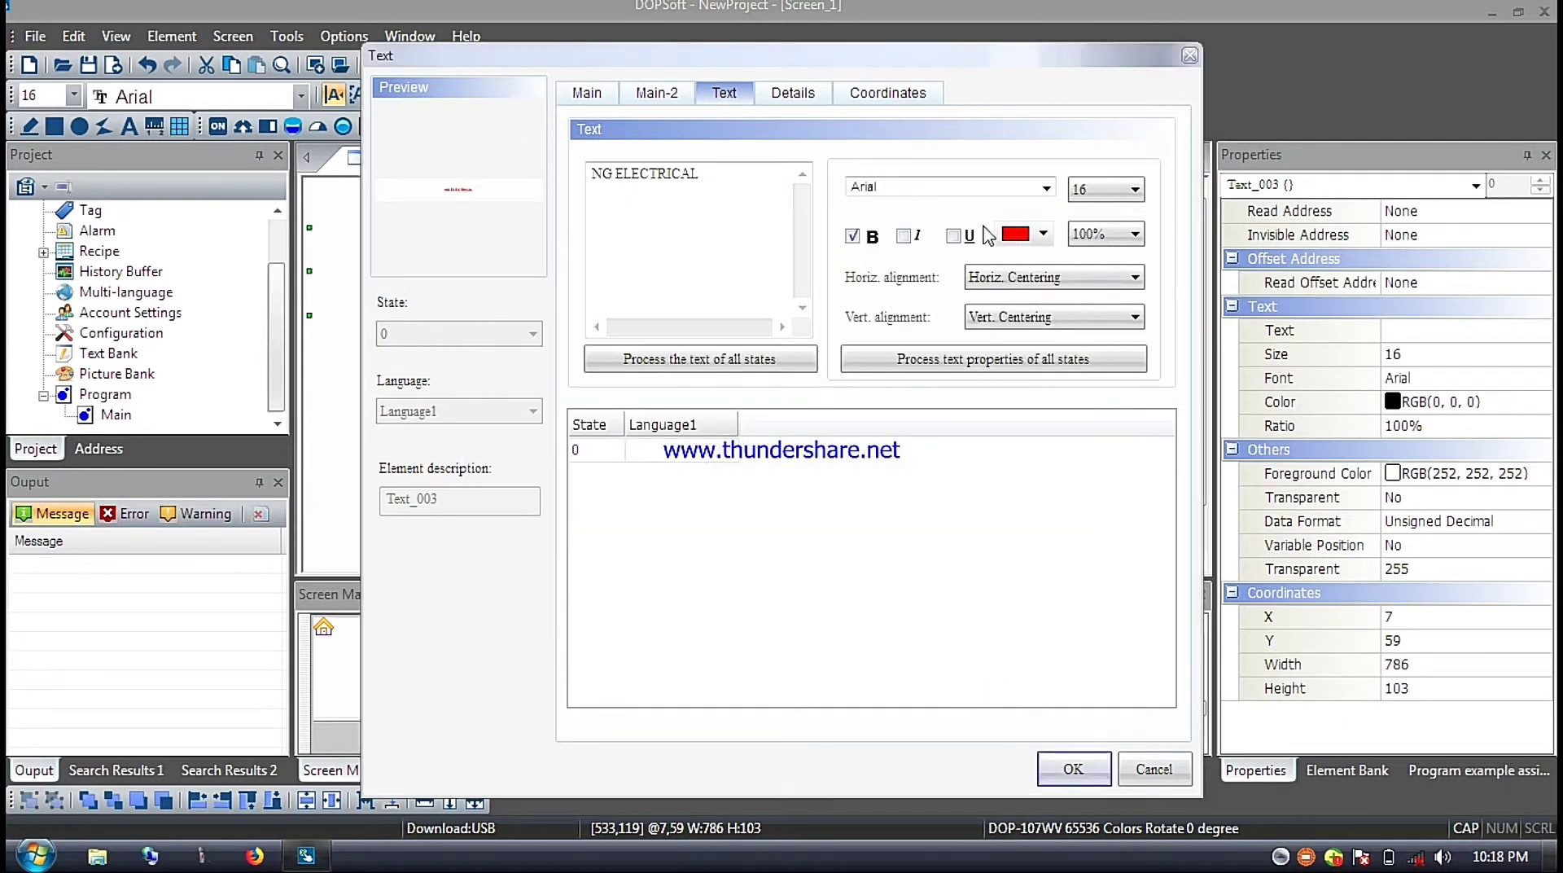
Set the NG ELECTRICAL text size to 64 and apply the text element's settings.
click(1133, 192)
click(1105, 280)
click(1103, 192)
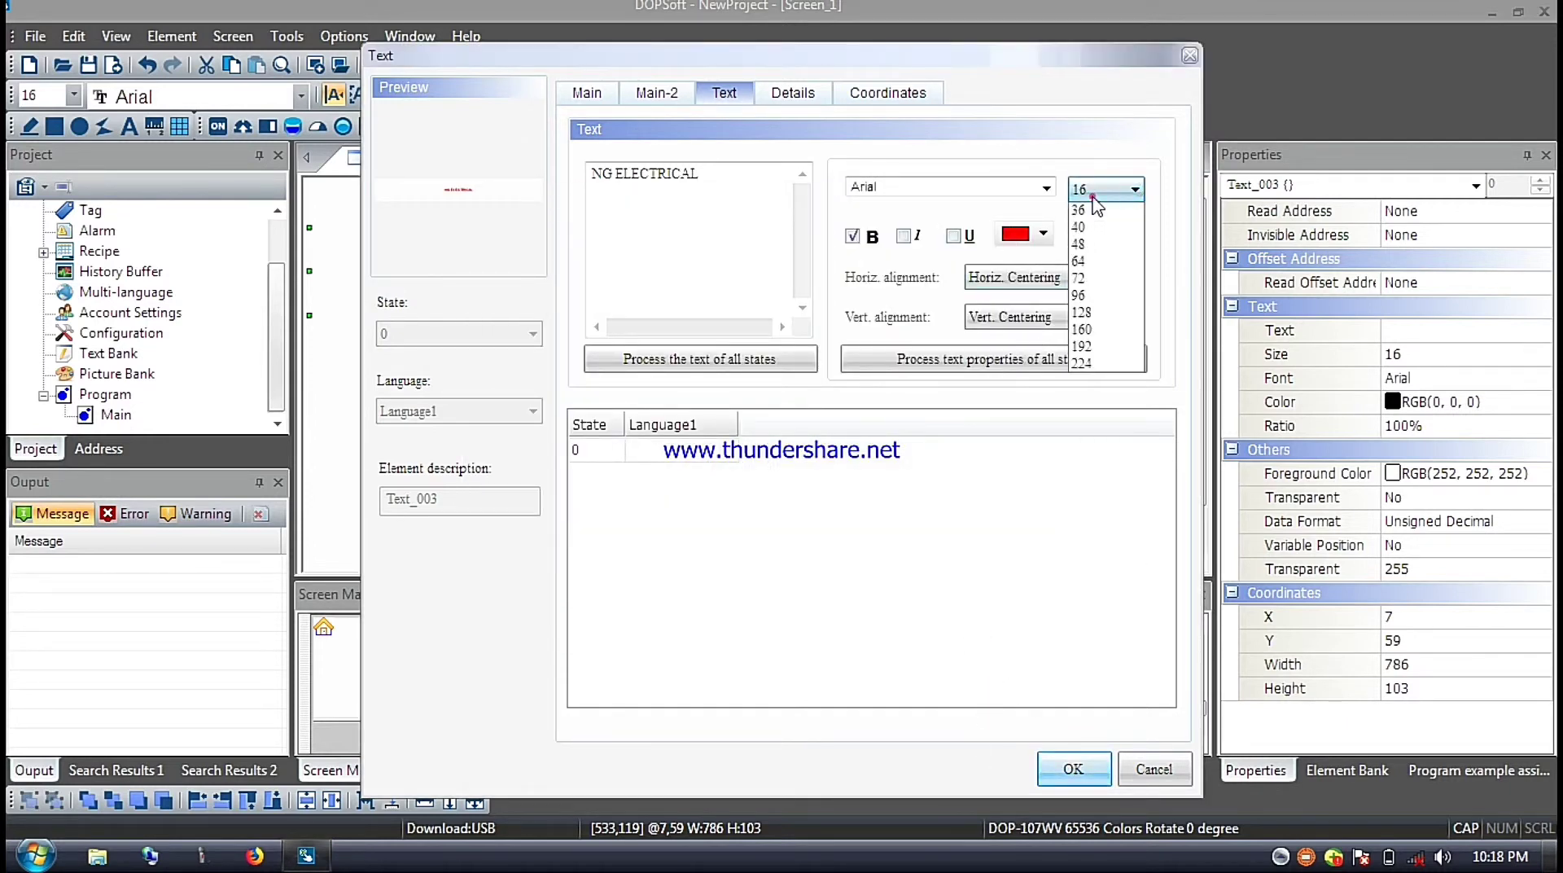
click(1105, 382)
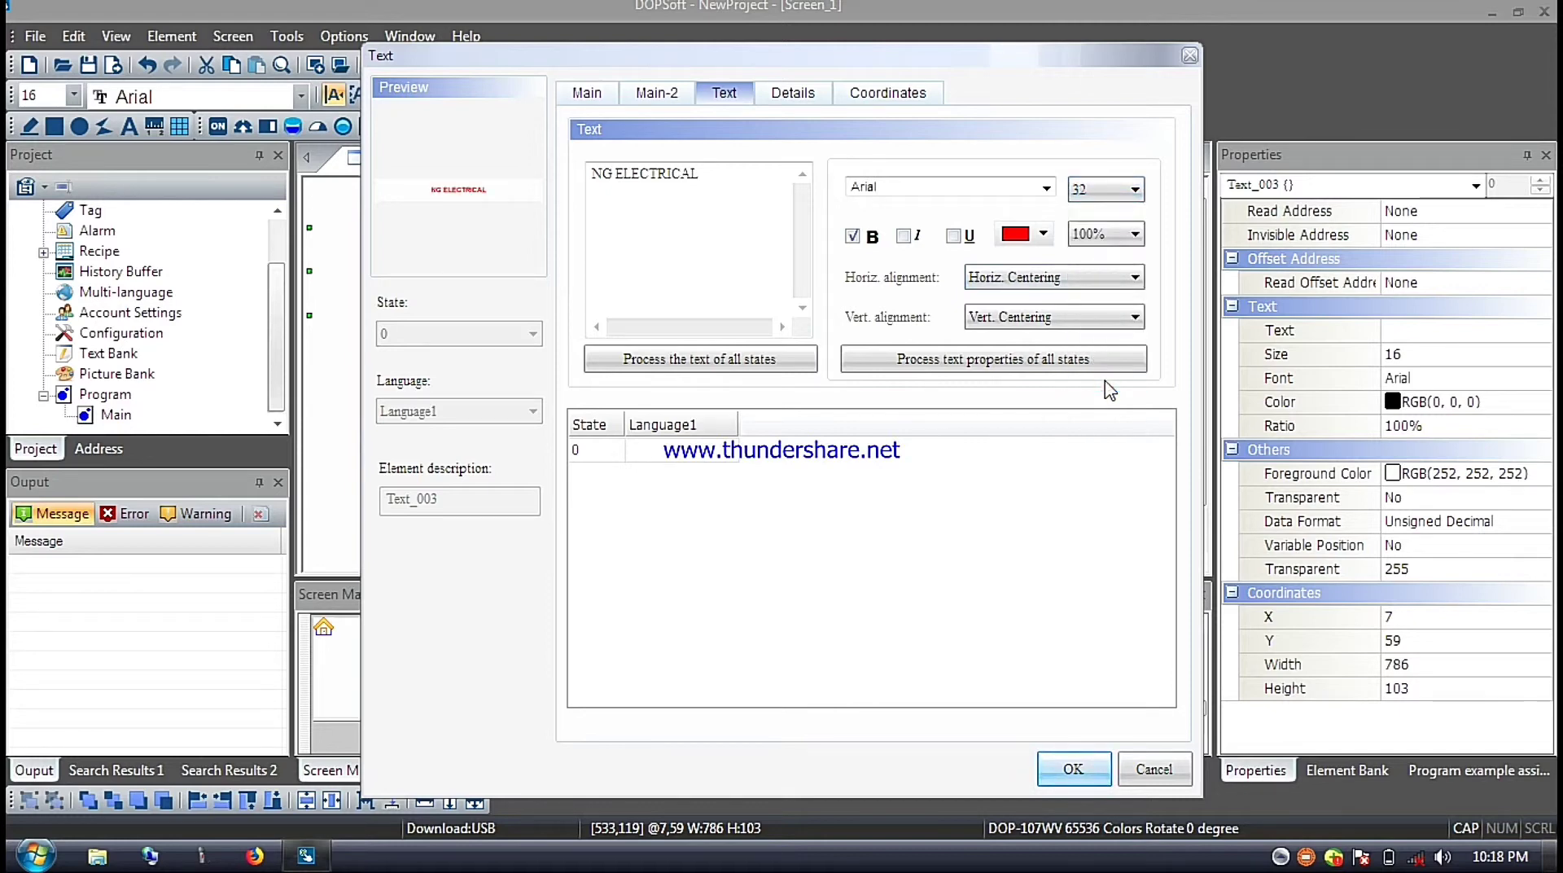
click(1080, 195)
click(1095, 466)
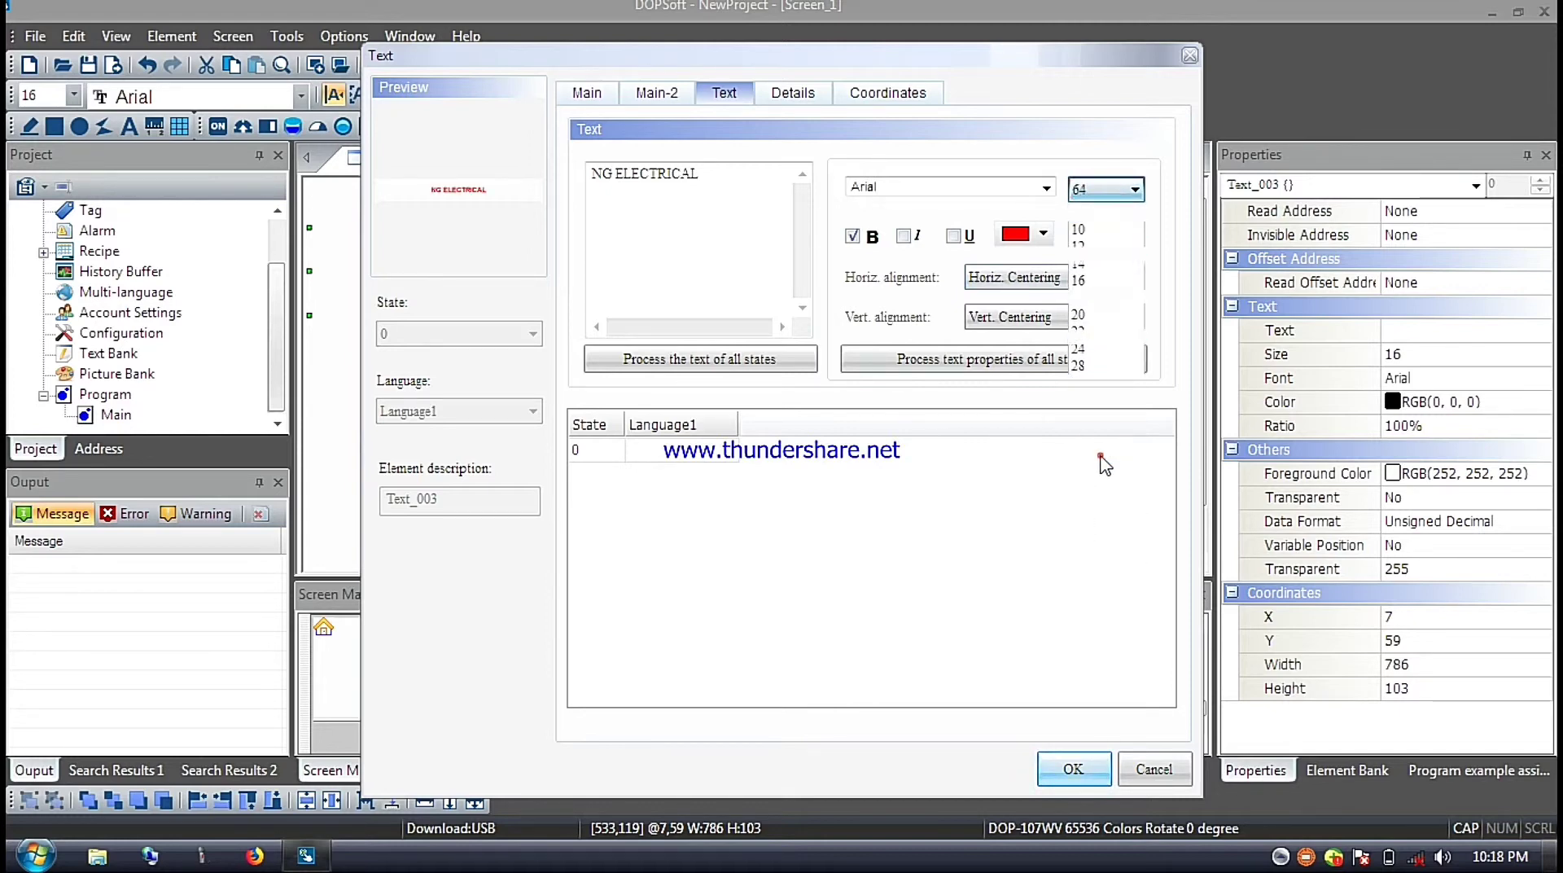
click(1074, 772)
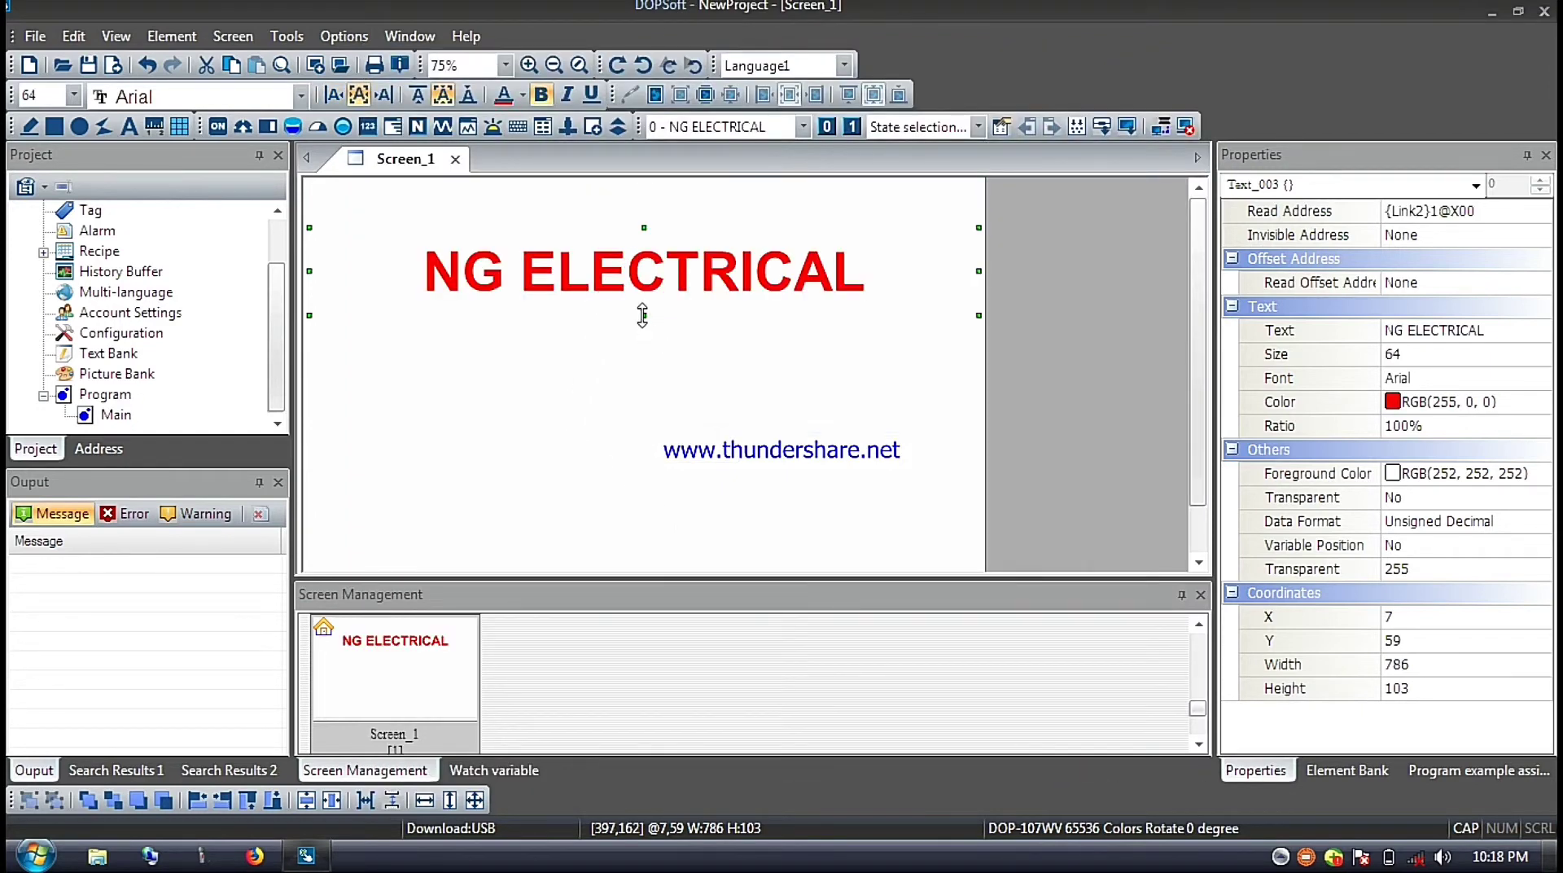
Nudge the NG ELECTRICAL title up and to the left until it sits at X 0, Y 0 on Screen_1.
click(645, 275)
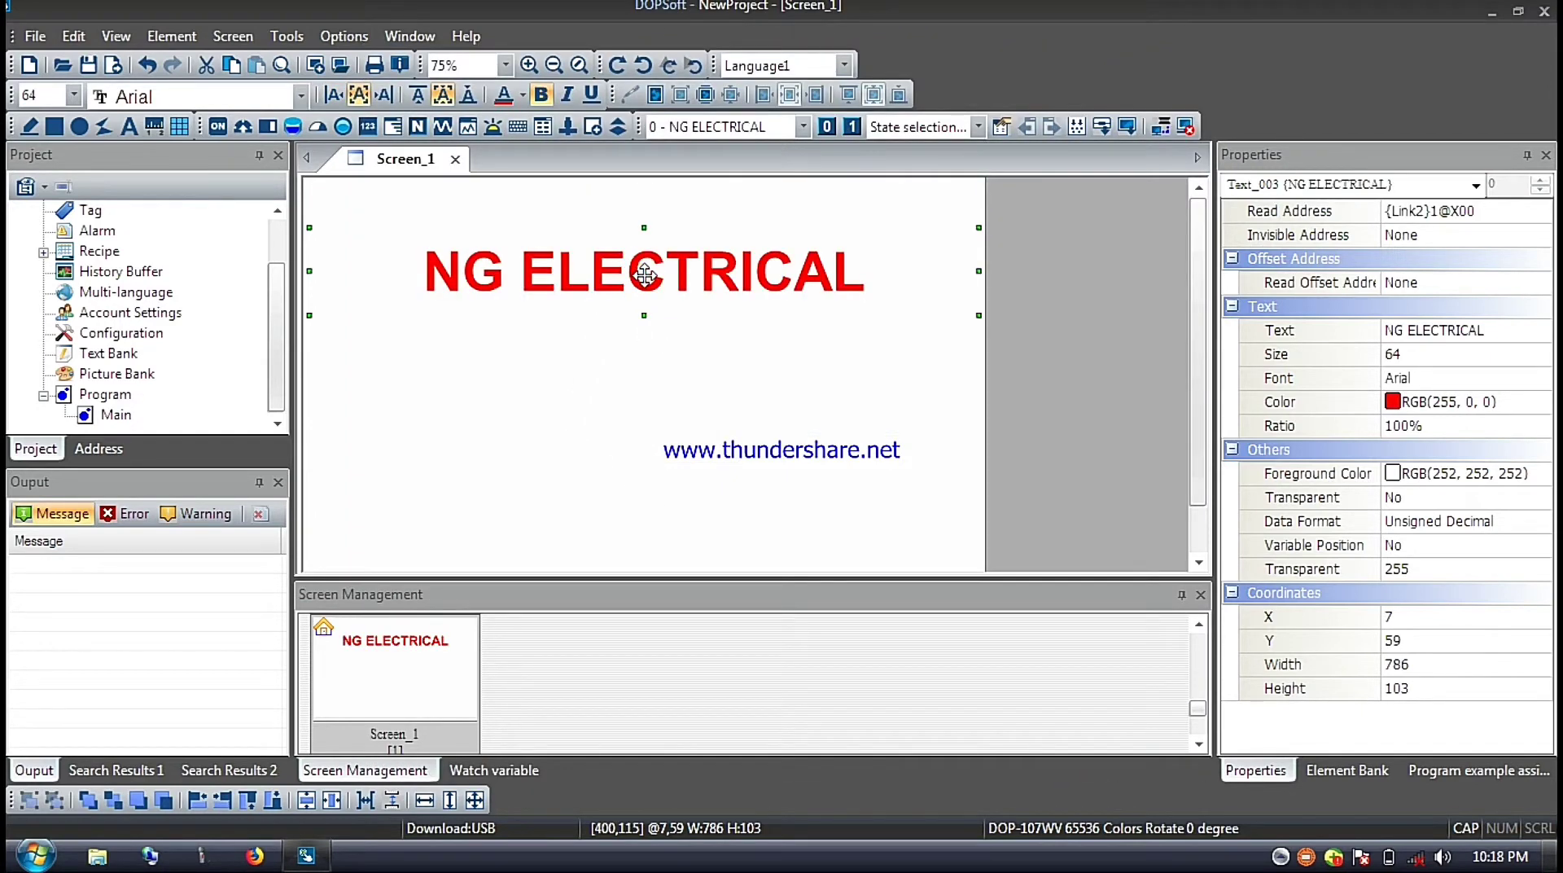
key(Up)
key(Up)
key(Up)
key(Up)
key(Up)
key(Up)
key(Up)
key(Up)
key(Up)
key(Up)
key(Up)
key(Up)
key(Up)
key(Up)
key(Up)
key(Up)
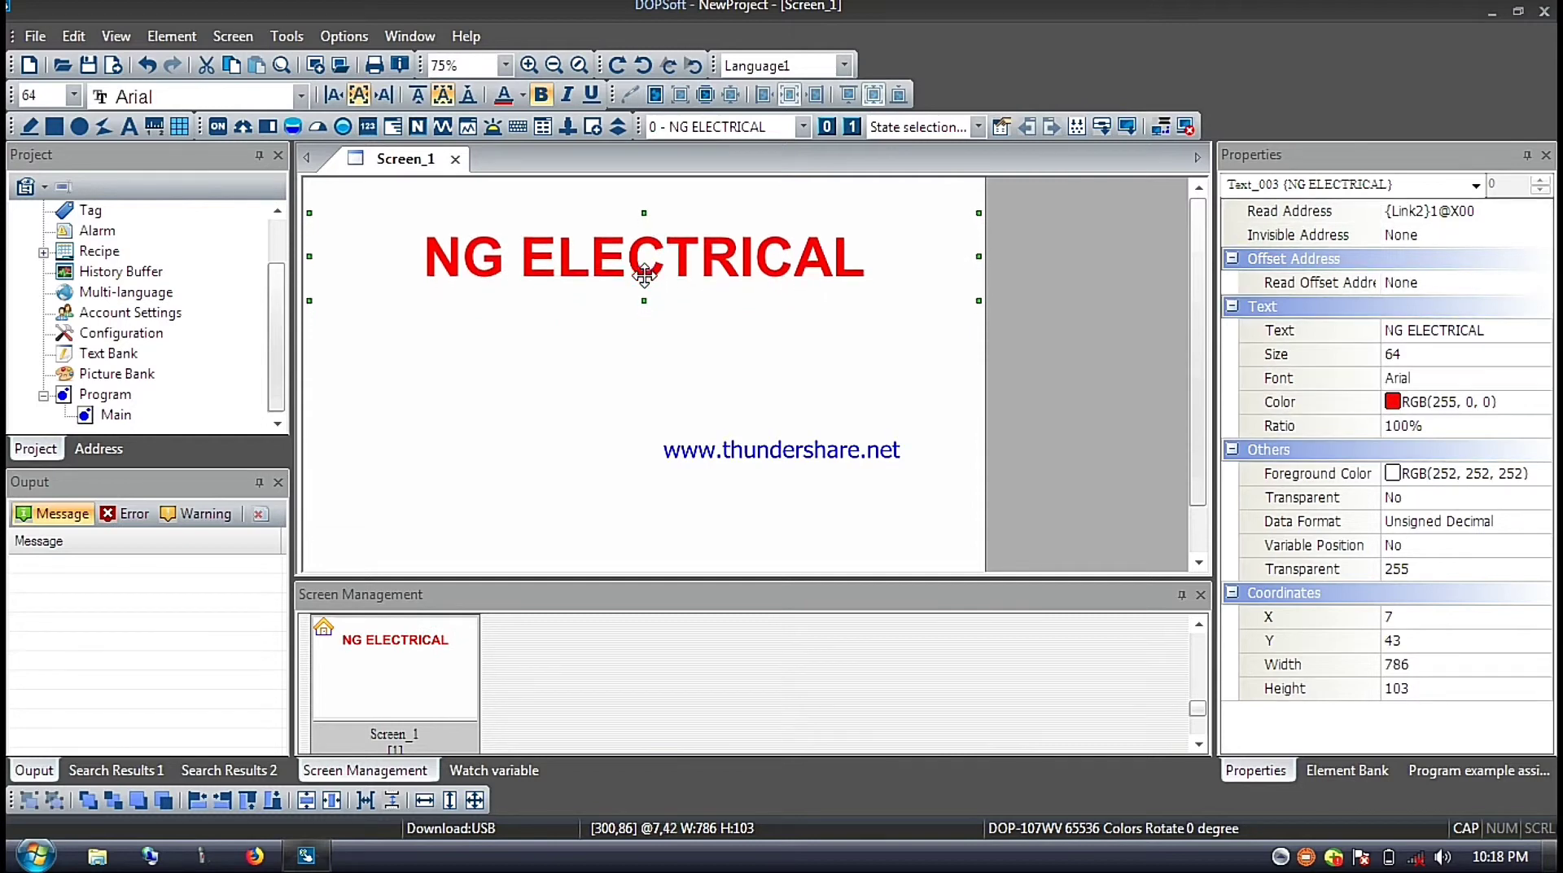
key(Up)
key(Up)
key(Up)
key(Up)
key(Up)
key(Up)
key(Up)
key(Up)
key(Up)
key(Up)
key(Up)
key(Up)
key(Up)
key(Up)
key(Up)
key(Up)
key(Up)
key(Up)
key(Up)
key(Up)
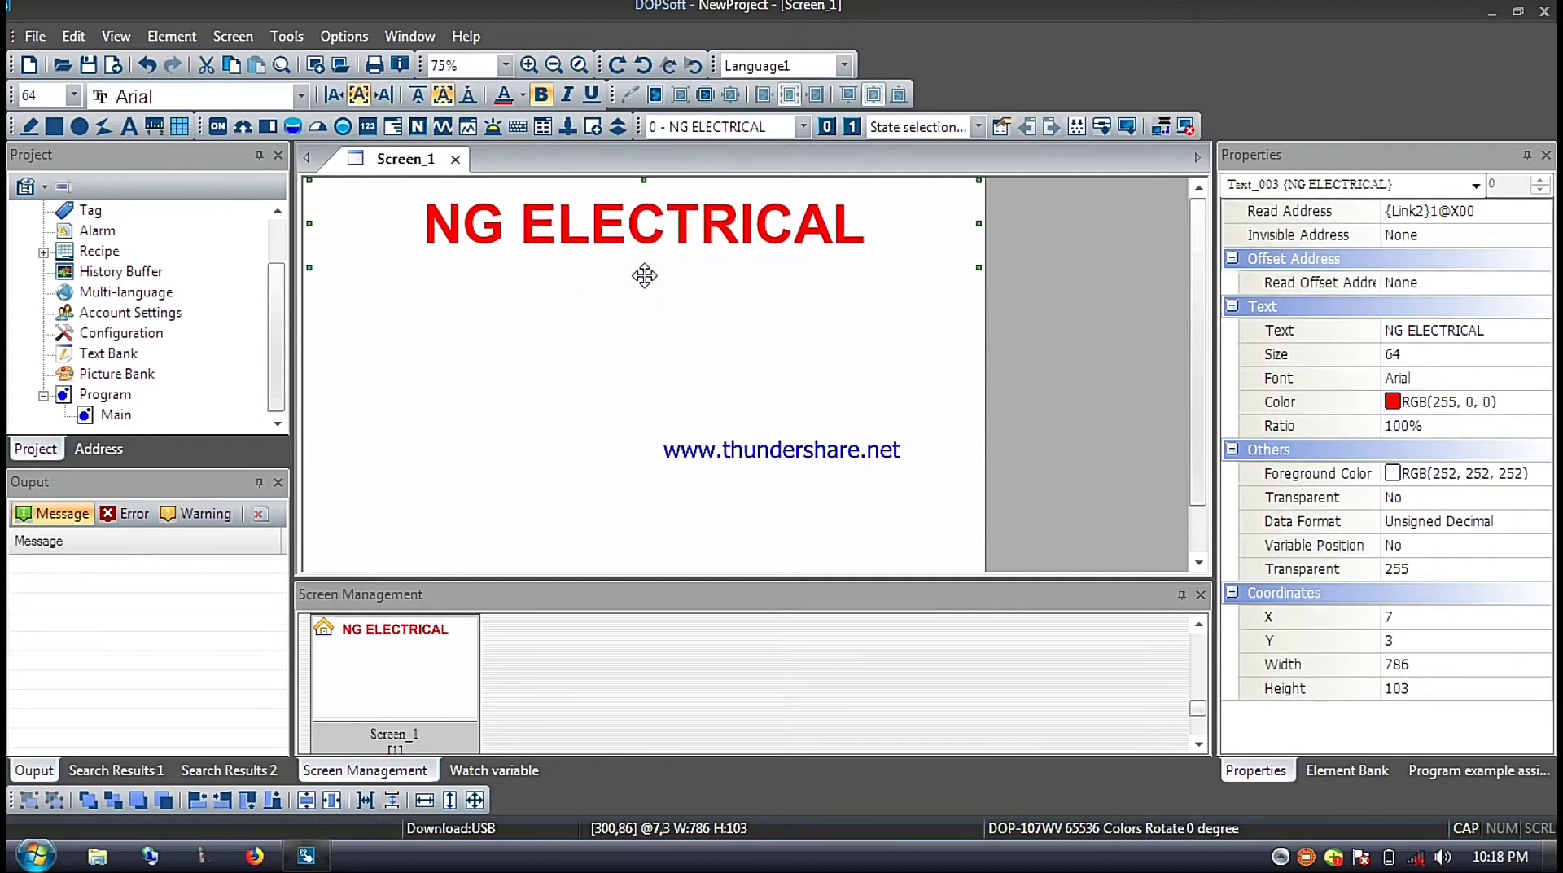
key(Up)
key(Up)
key(Up)
key(Left)
key(Left)
key(Left)
key(Left)
key(Left)
key(Left)
key(Left)
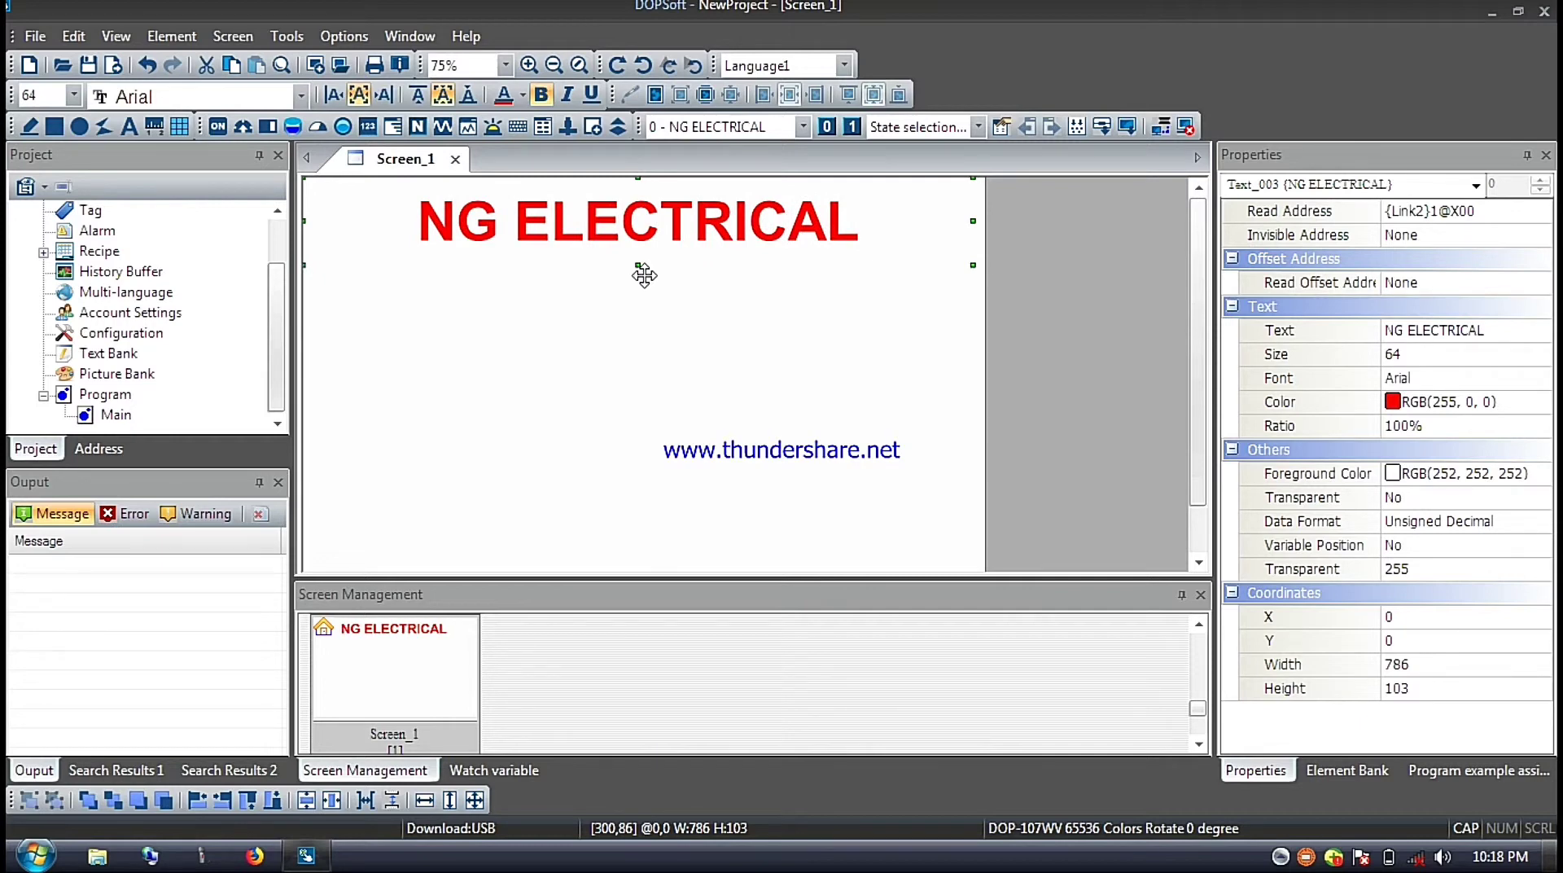
click(434, 404)
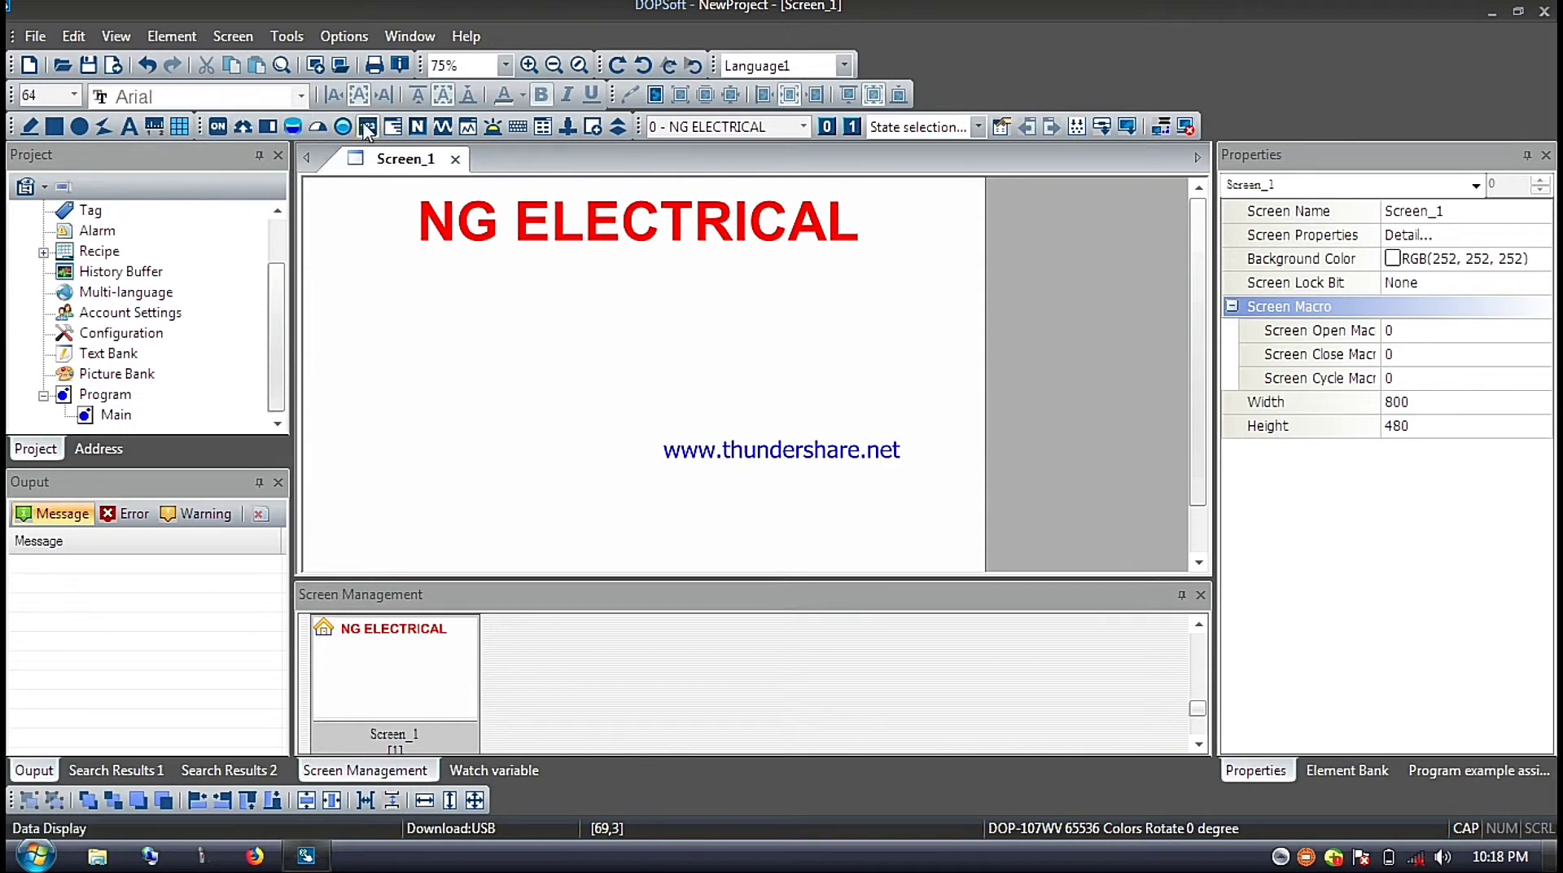
Draw a Set to On button below the title's left end and adjust it to about 185 by 136 at X 29, Y 136.
click(217, 127)
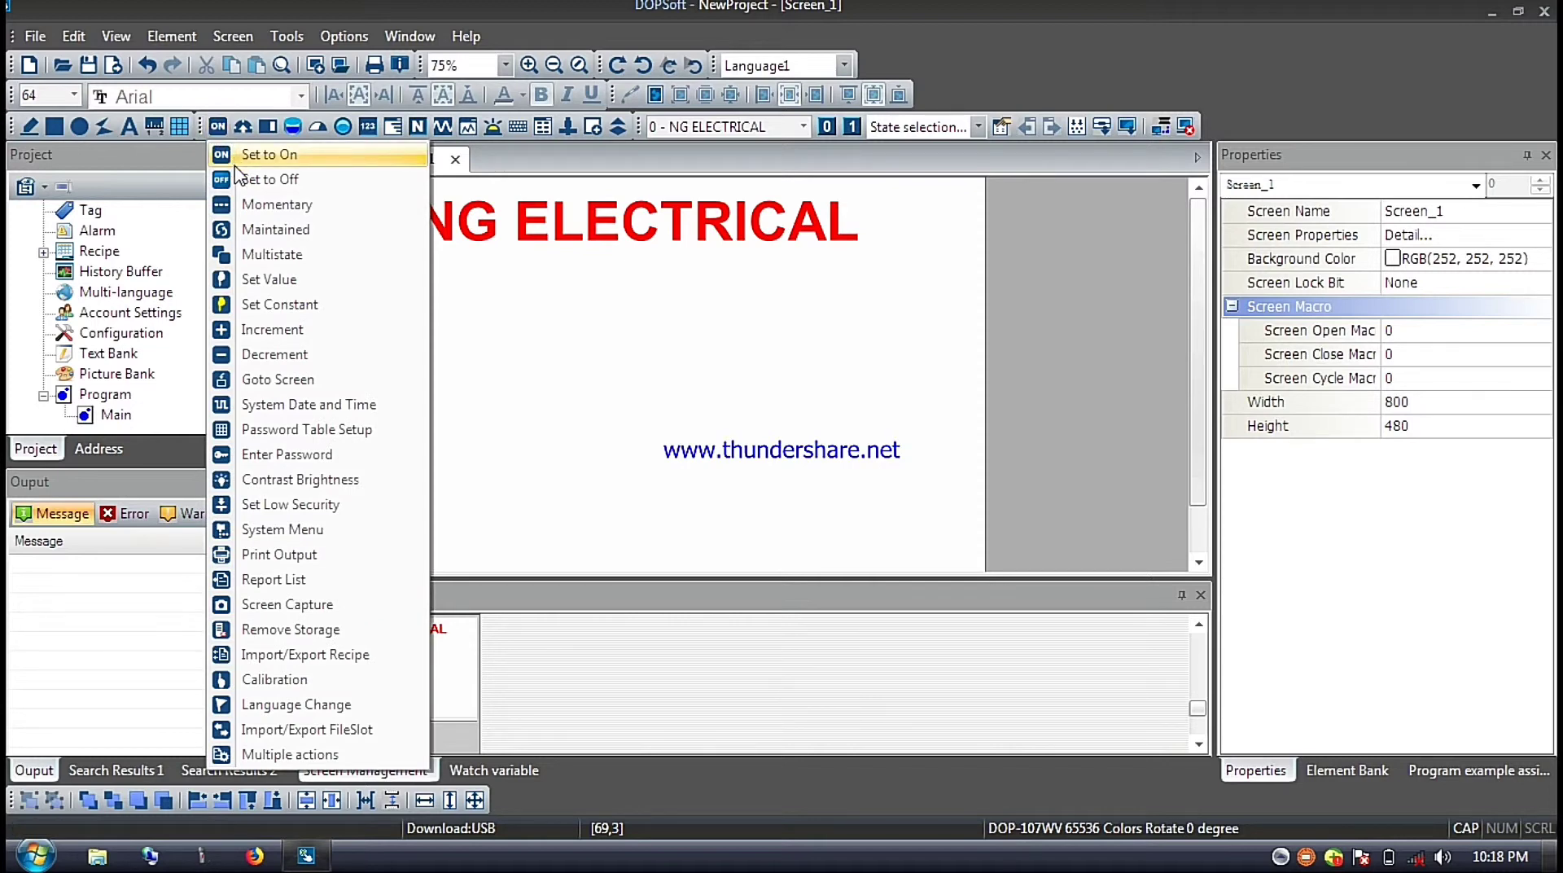
click(264, 154)
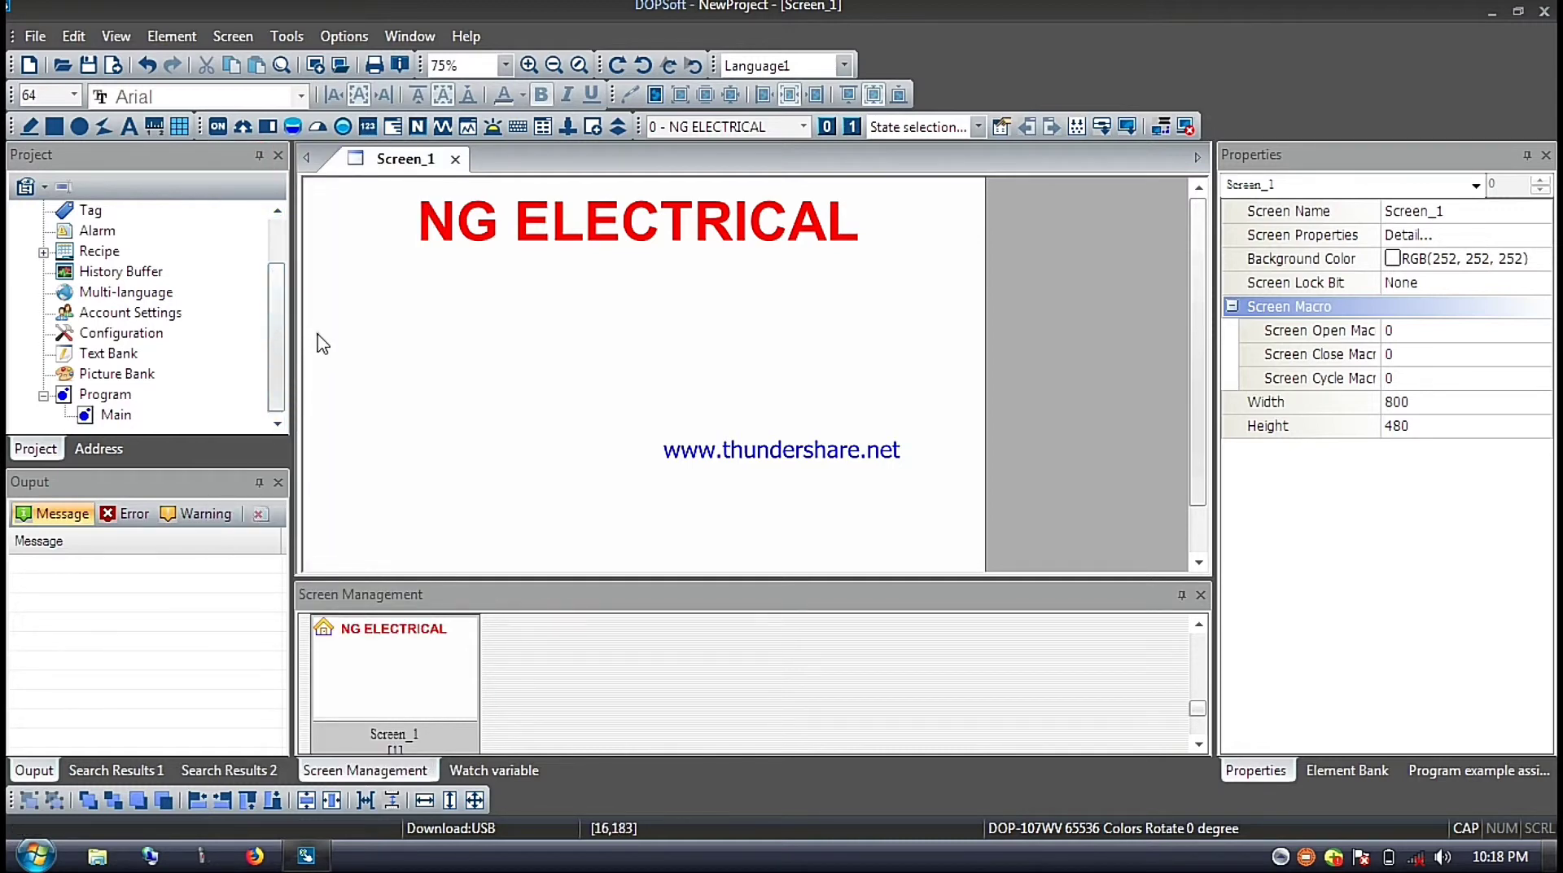
drag(318, 333, 474, 249)
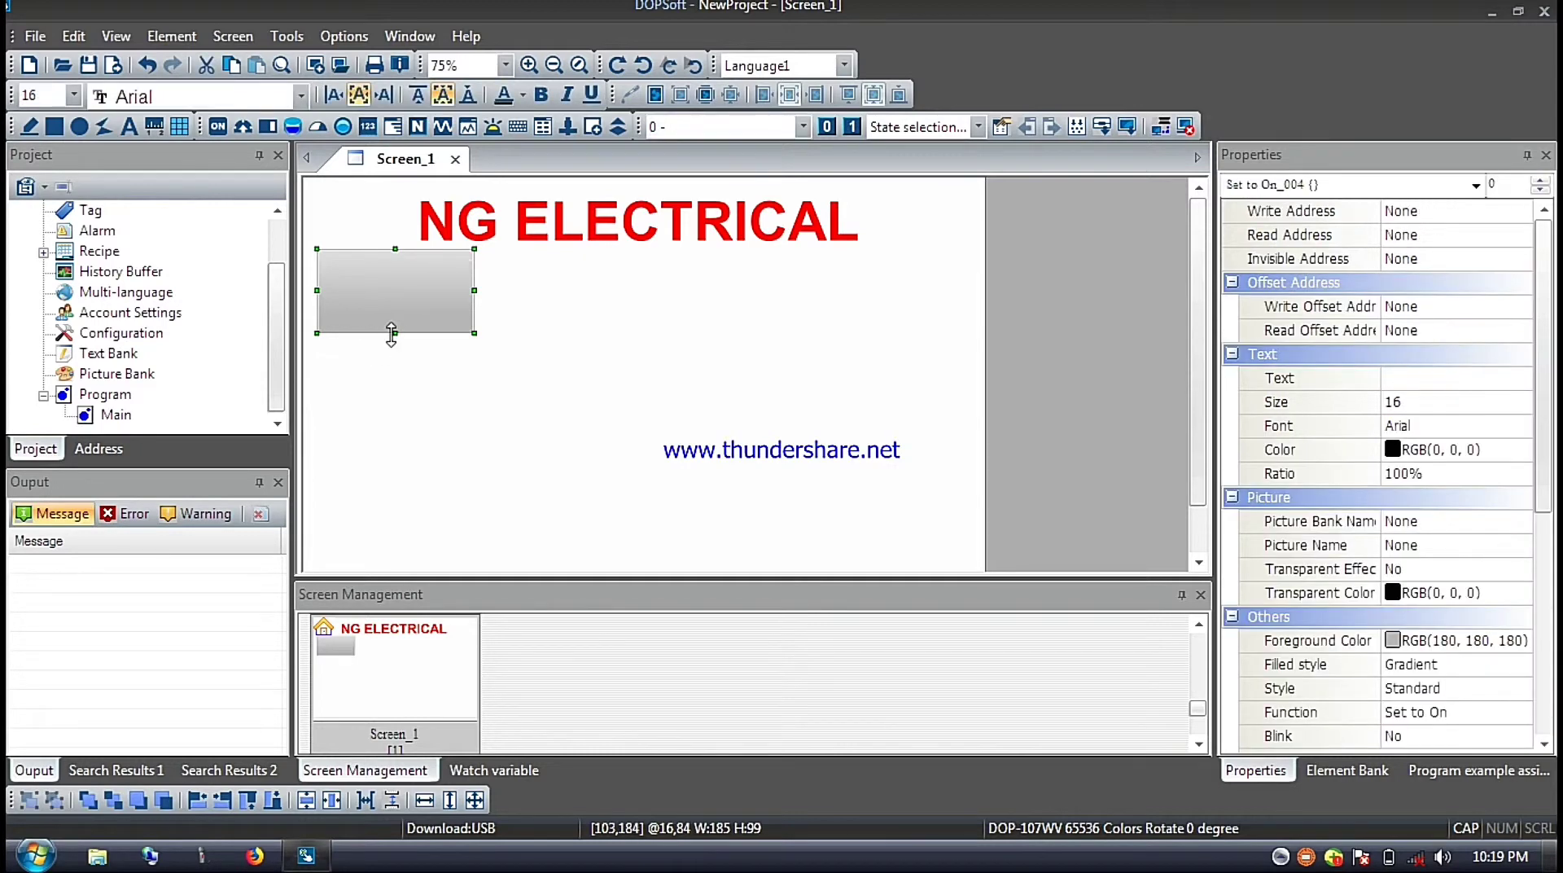
drag(393, 333, 416, 380)
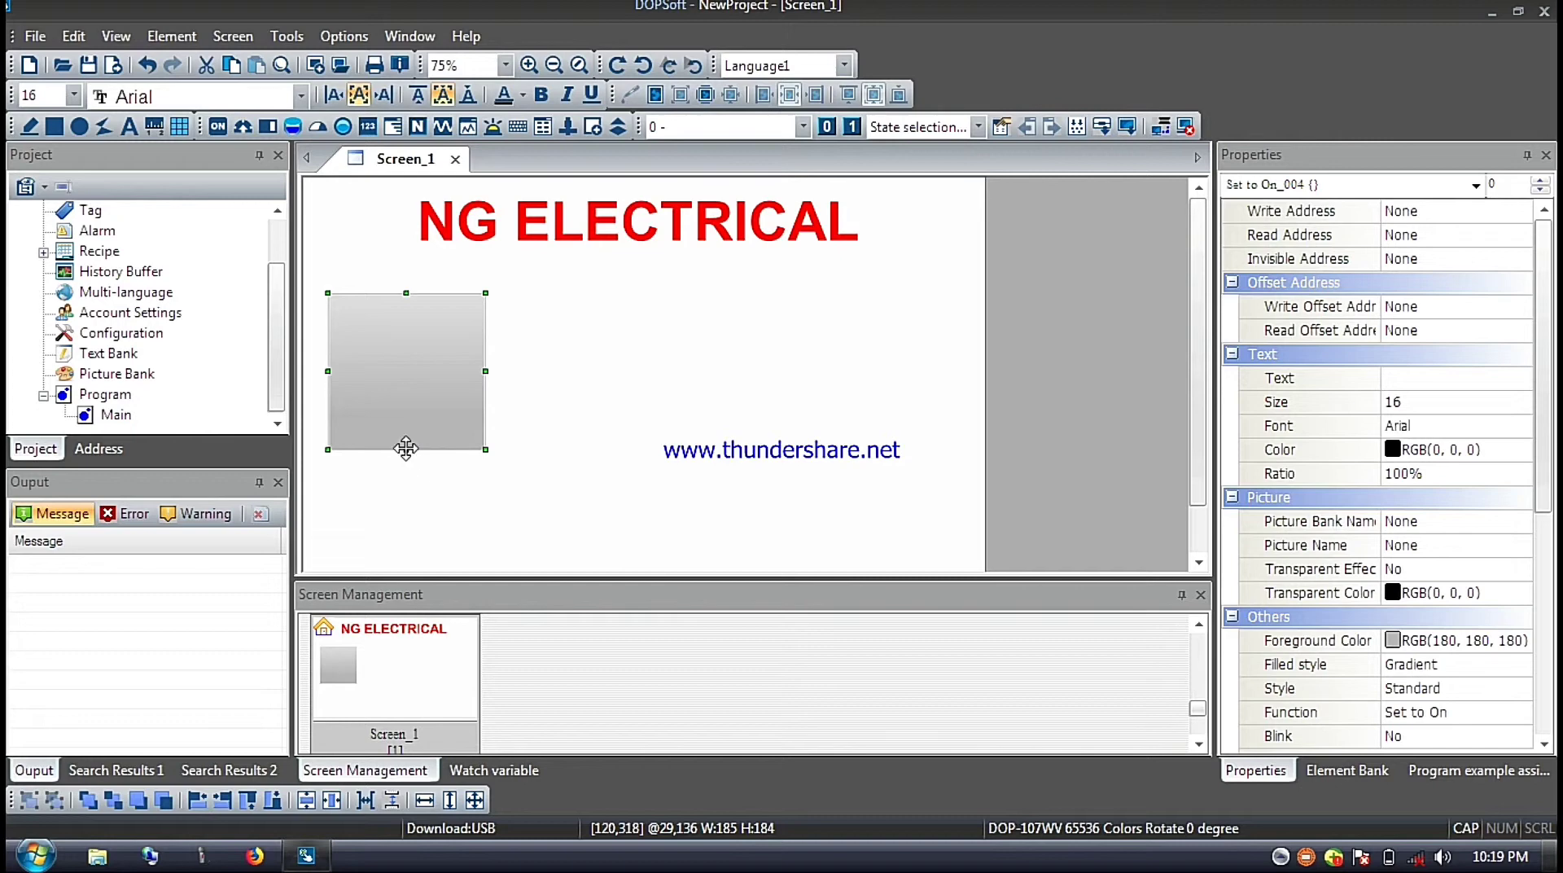
drag(405, 449, 406, 408)
Set the Set to On button's write address to X01 on Link2.
double_click(424, 364)
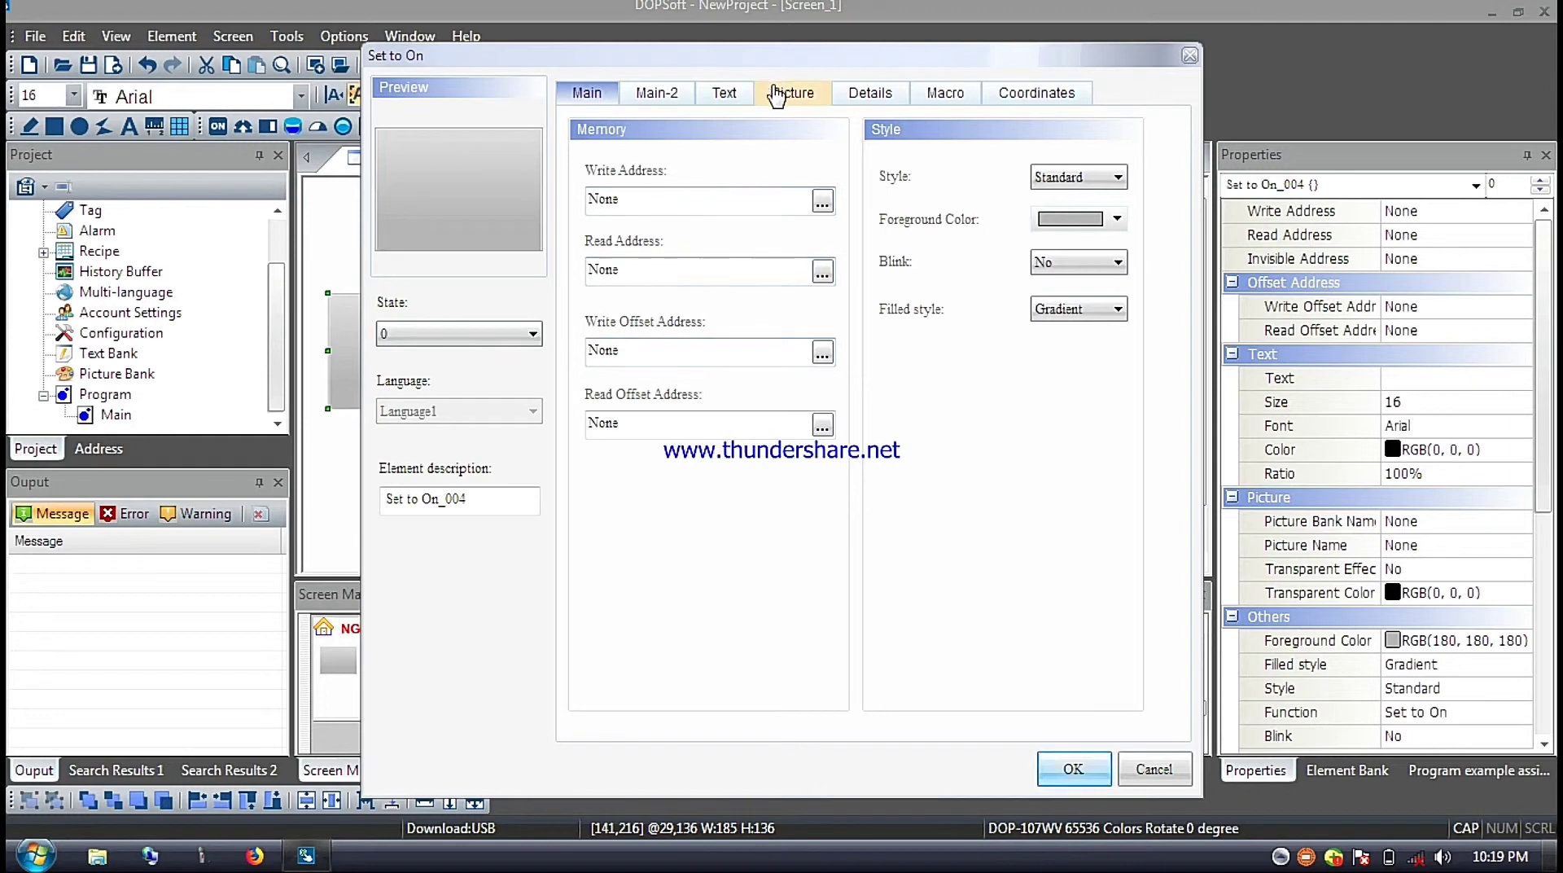
click(822, 201)
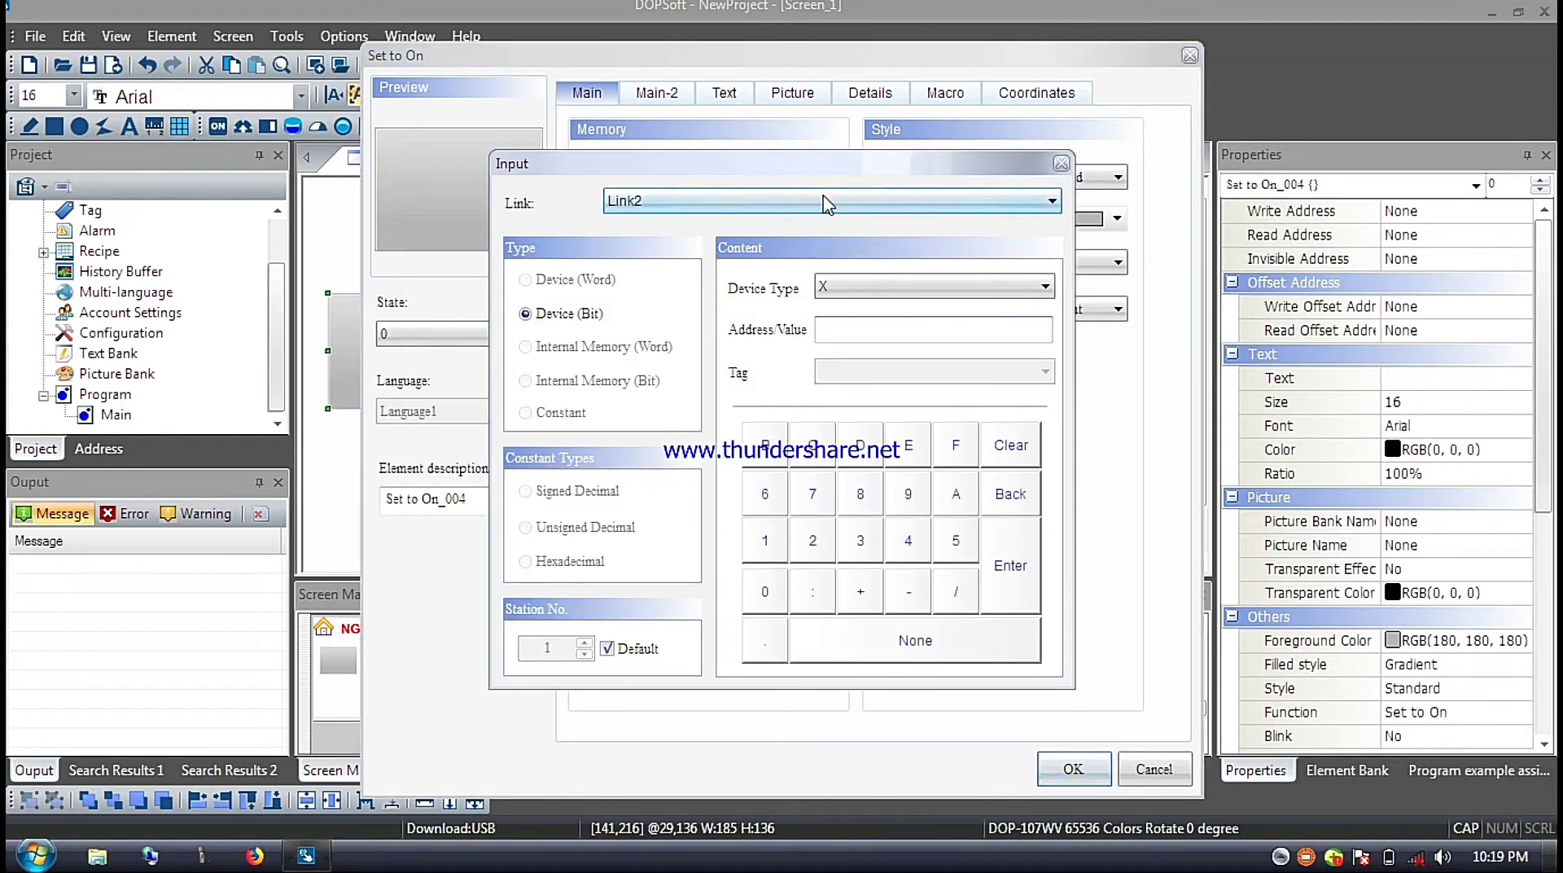
click(765, 592)
click(765, 539)
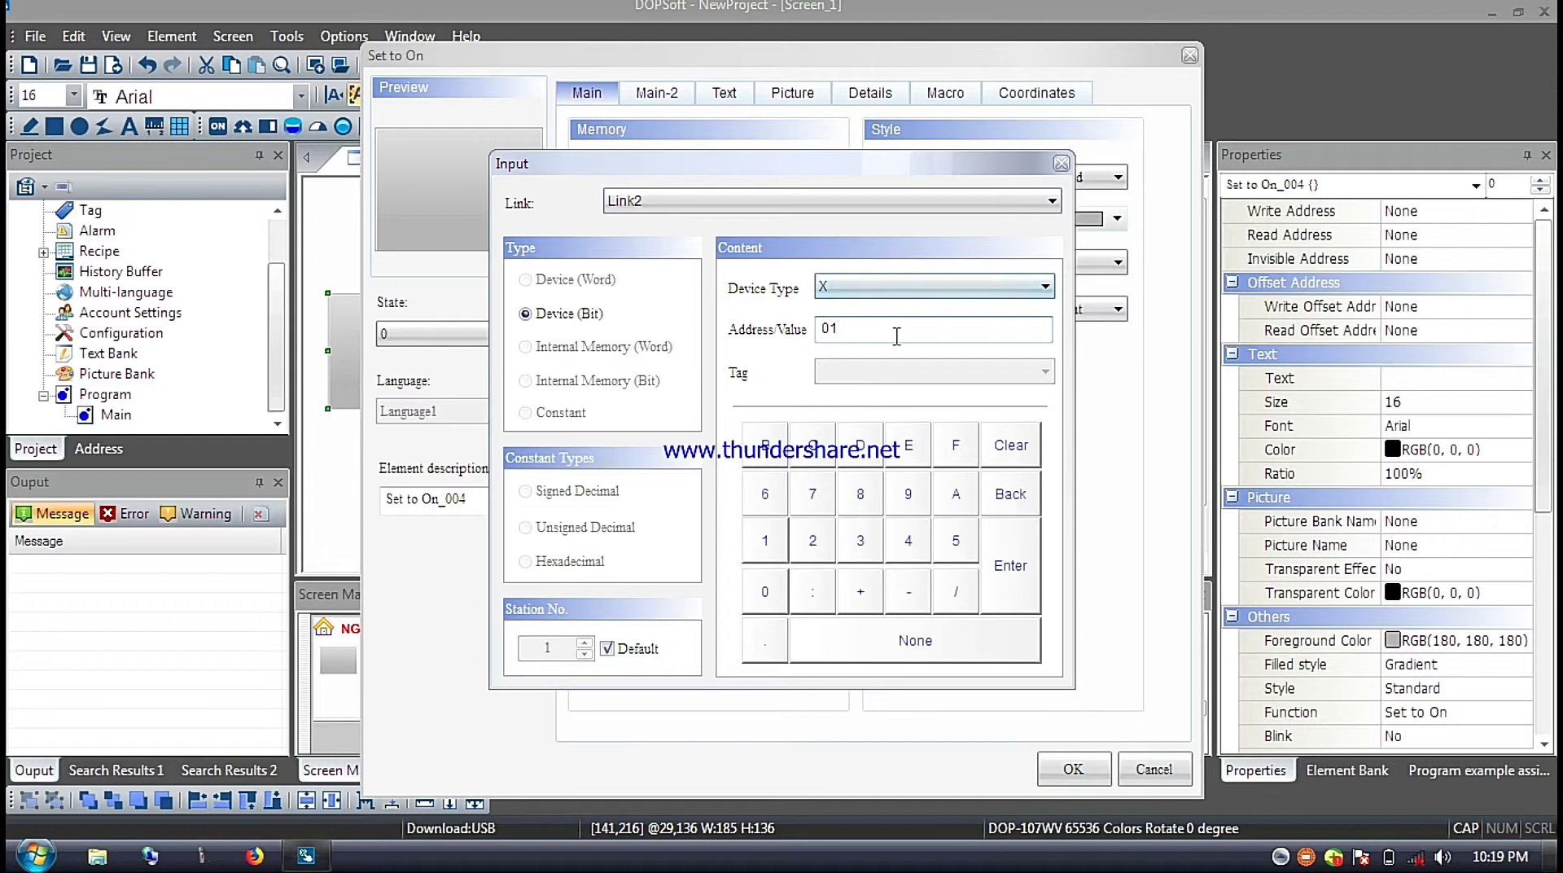
click(1009, 565)
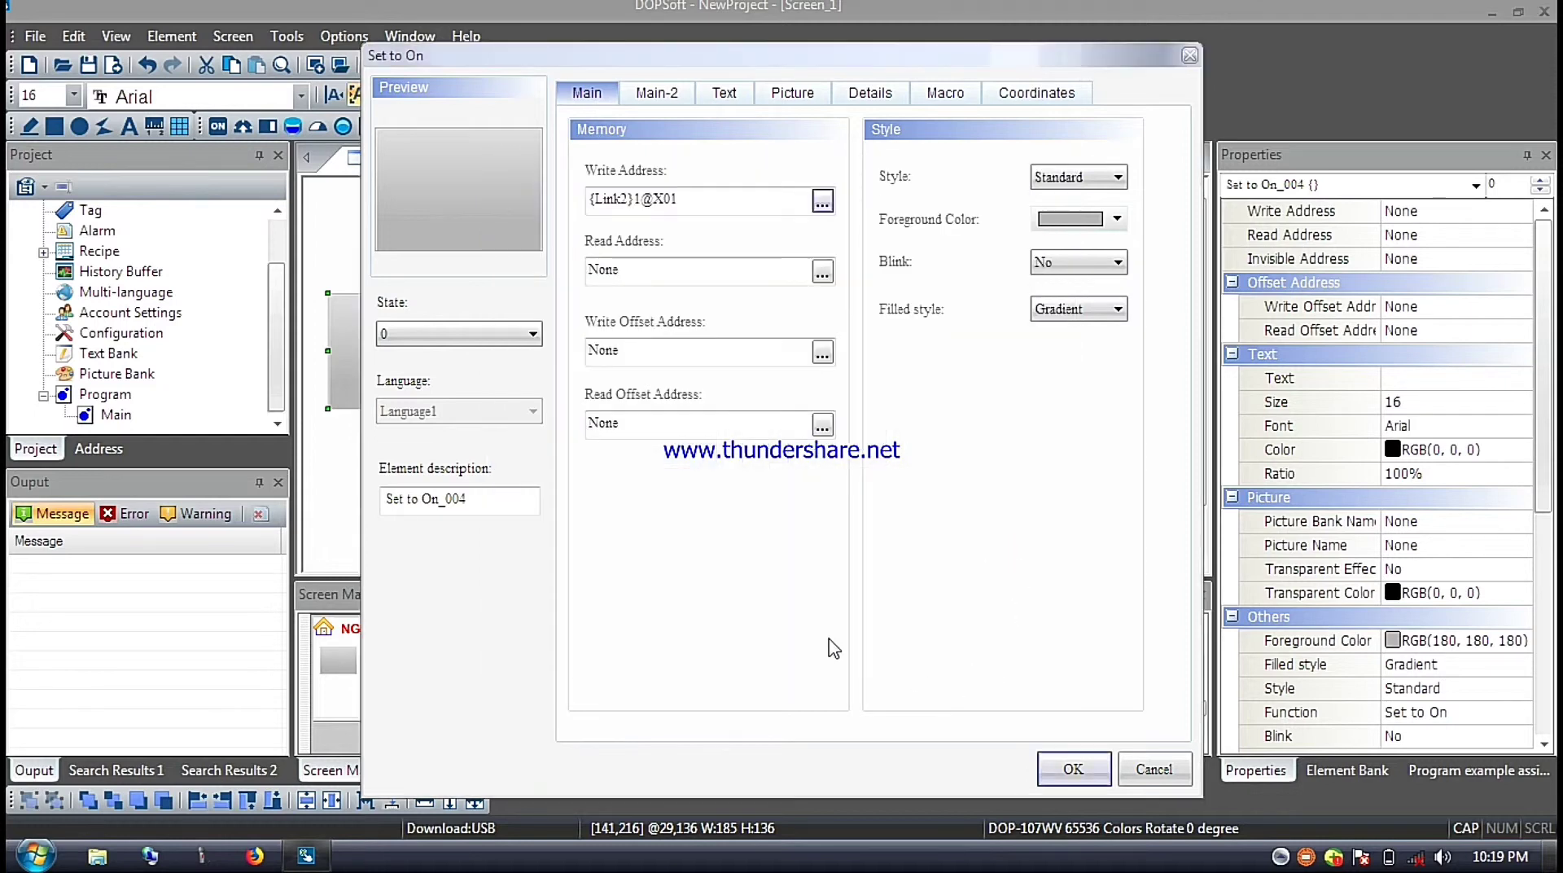
Assign BUTTON_01.bmp from the S3DButton.pib picture bank to state 0 of the Set to On button.
click(789, 94)
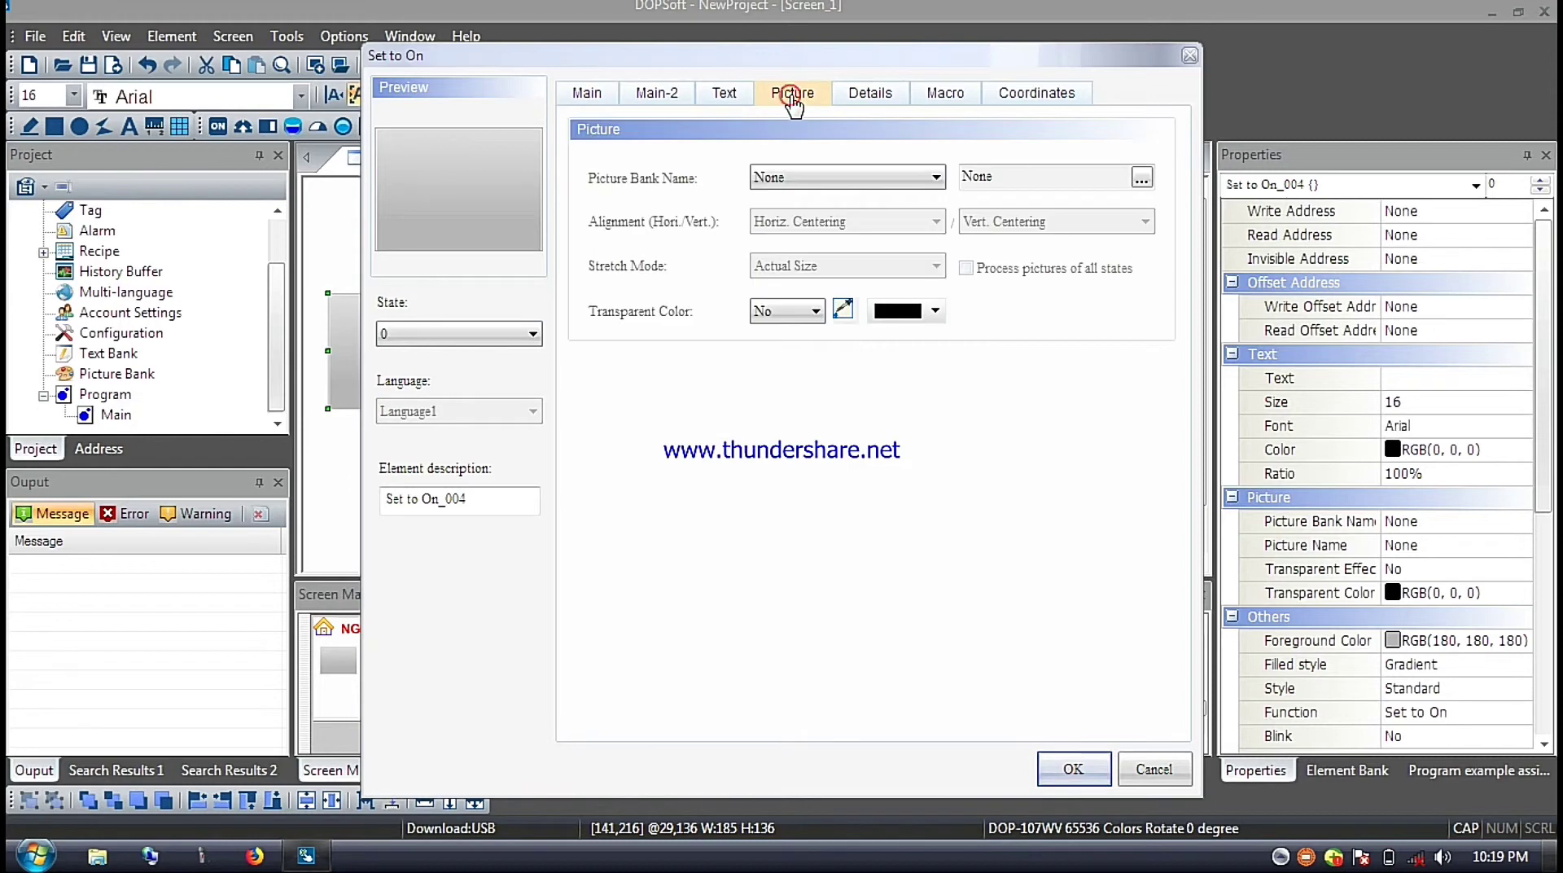
click(773, 176)
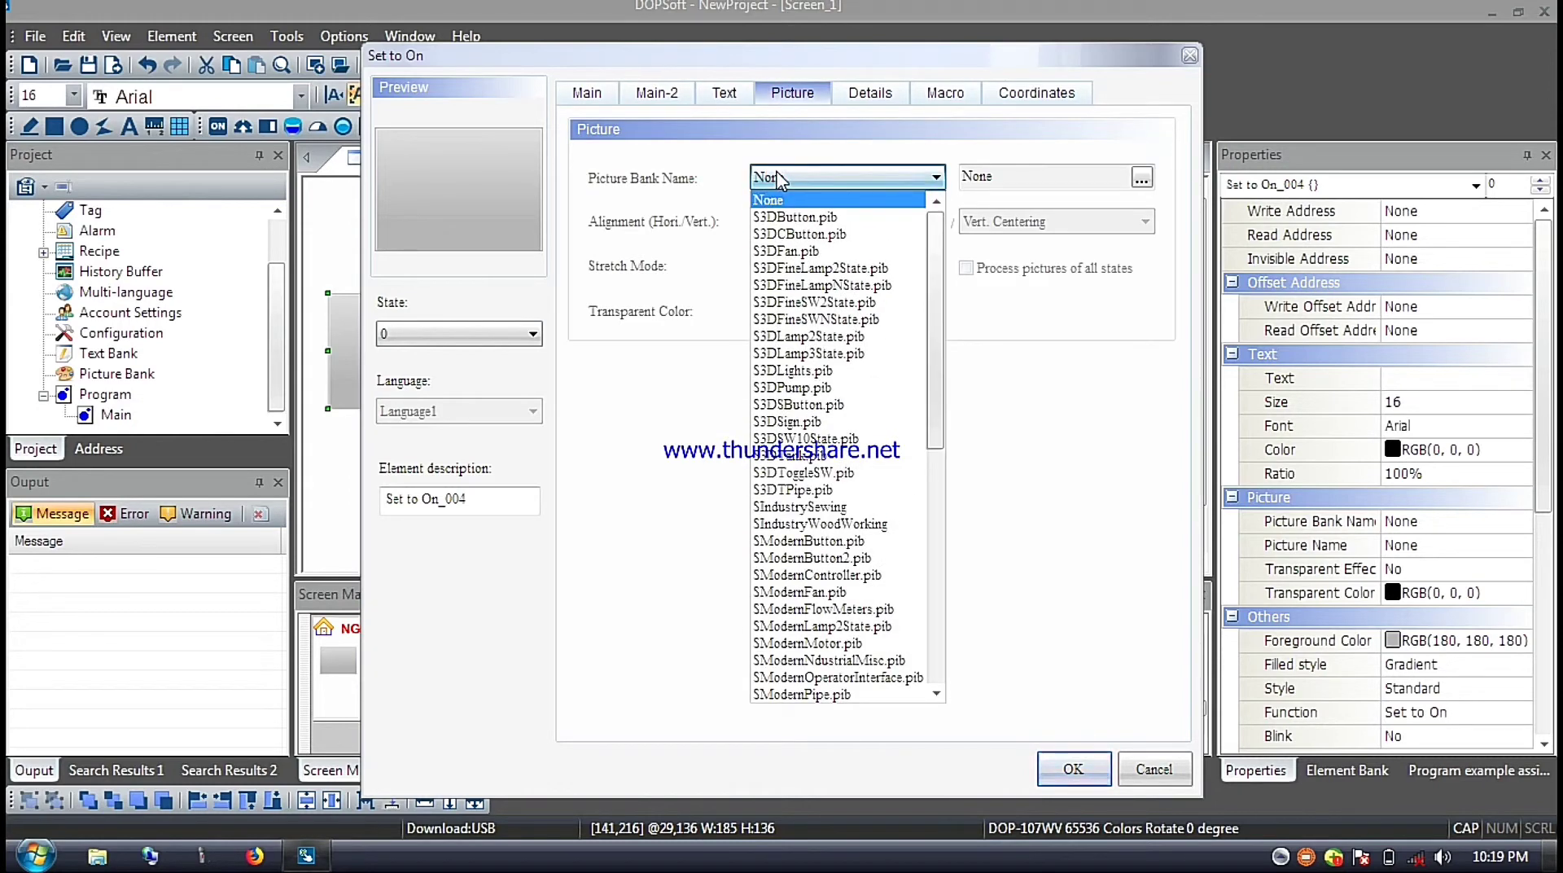
click(875, 233)
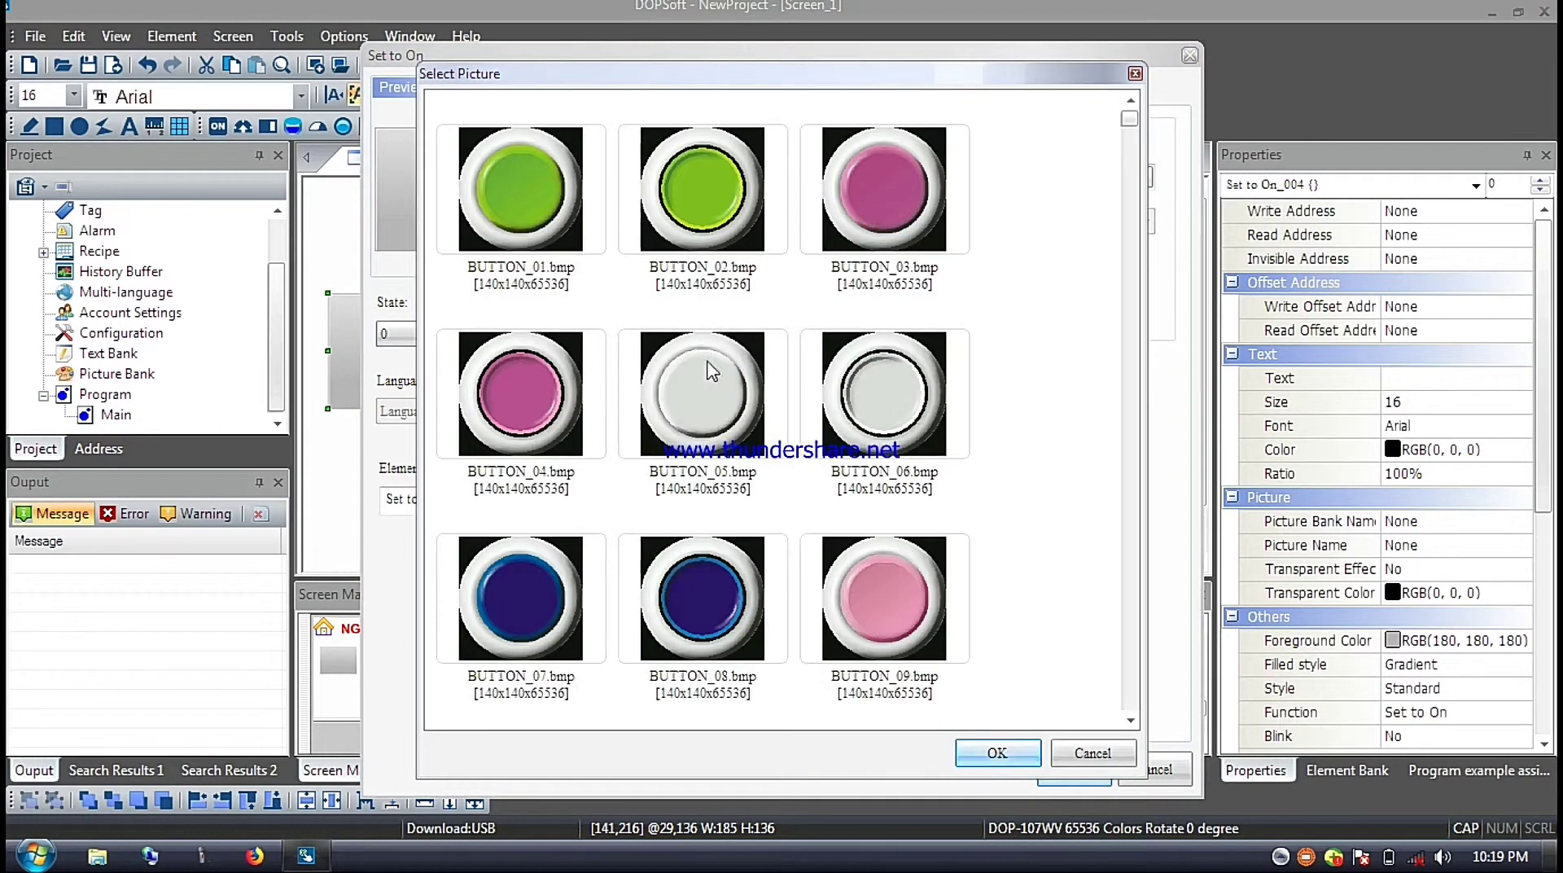
click(536, 213)
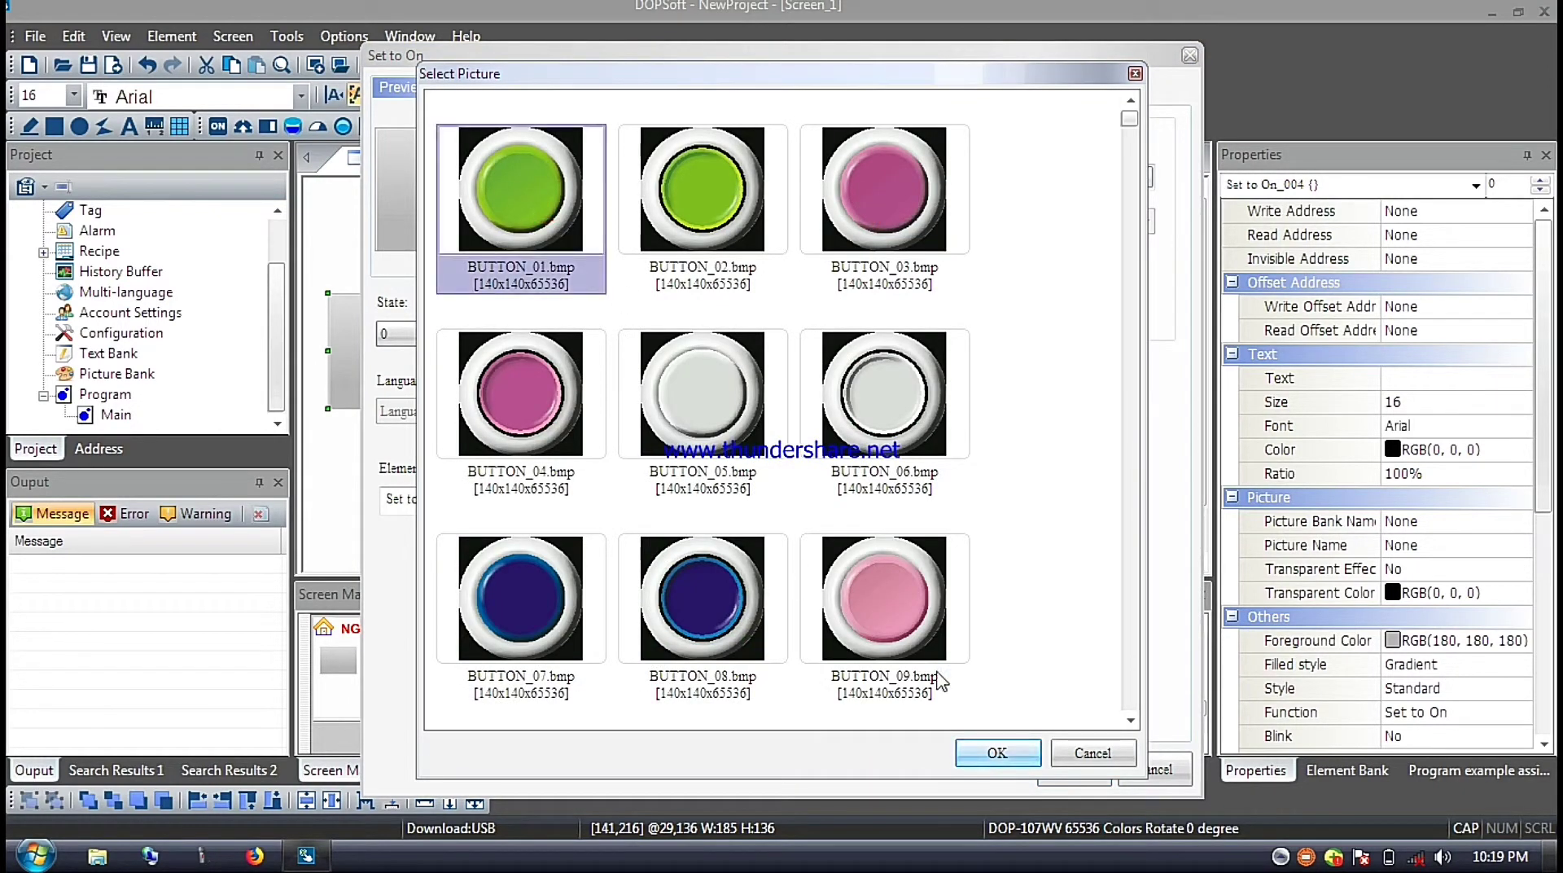
click(996, 752)
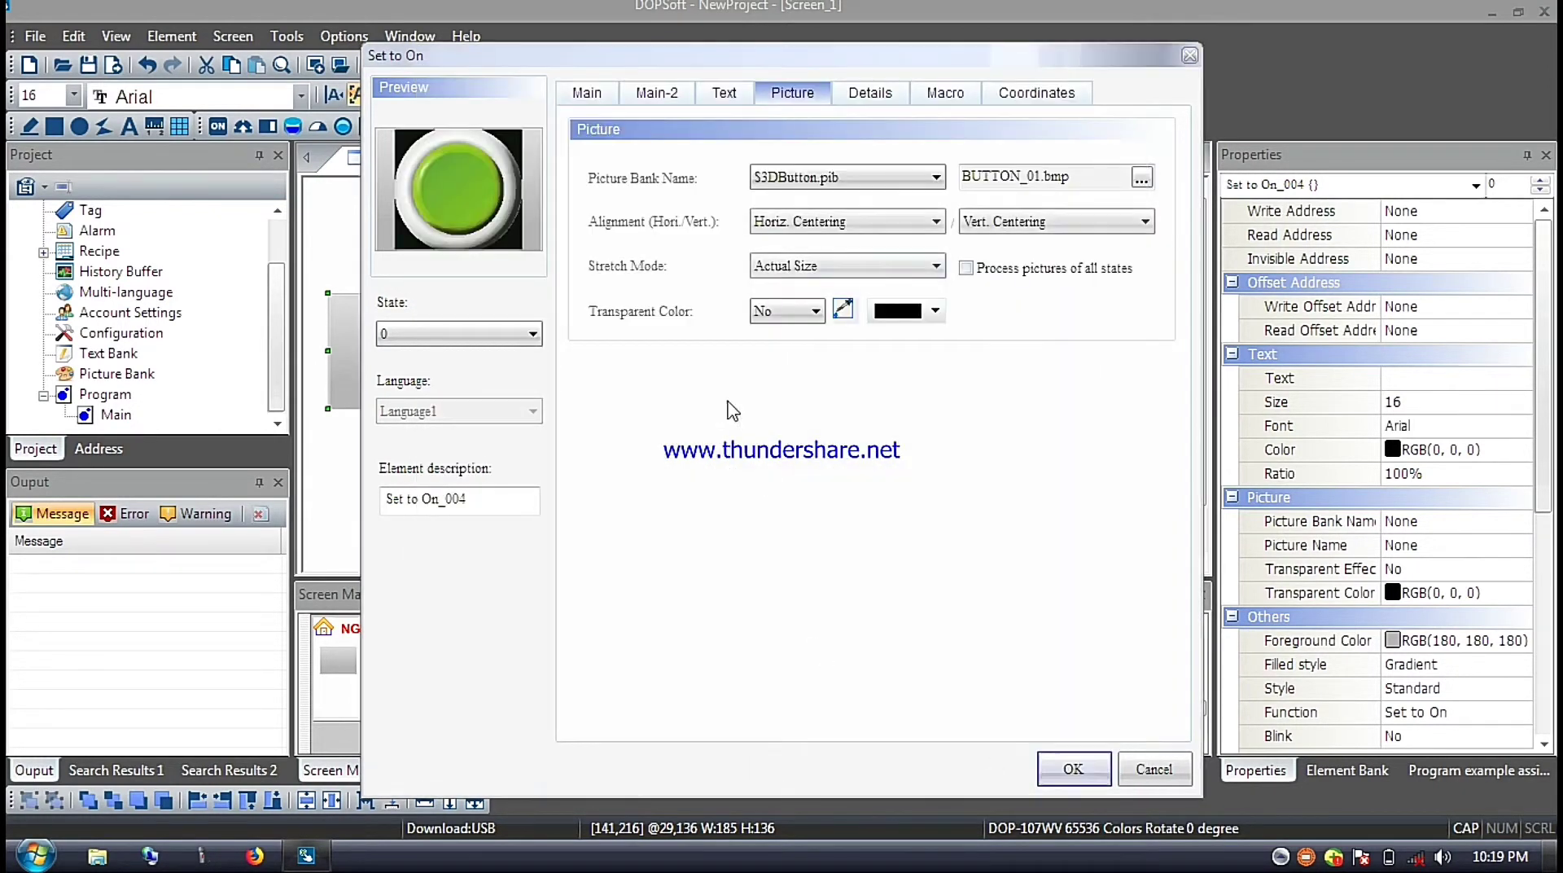
Try the Stretch 1:1 mode on the state 0 picture and settle on Stretch All.
click(781, 267)
click(782, 288)
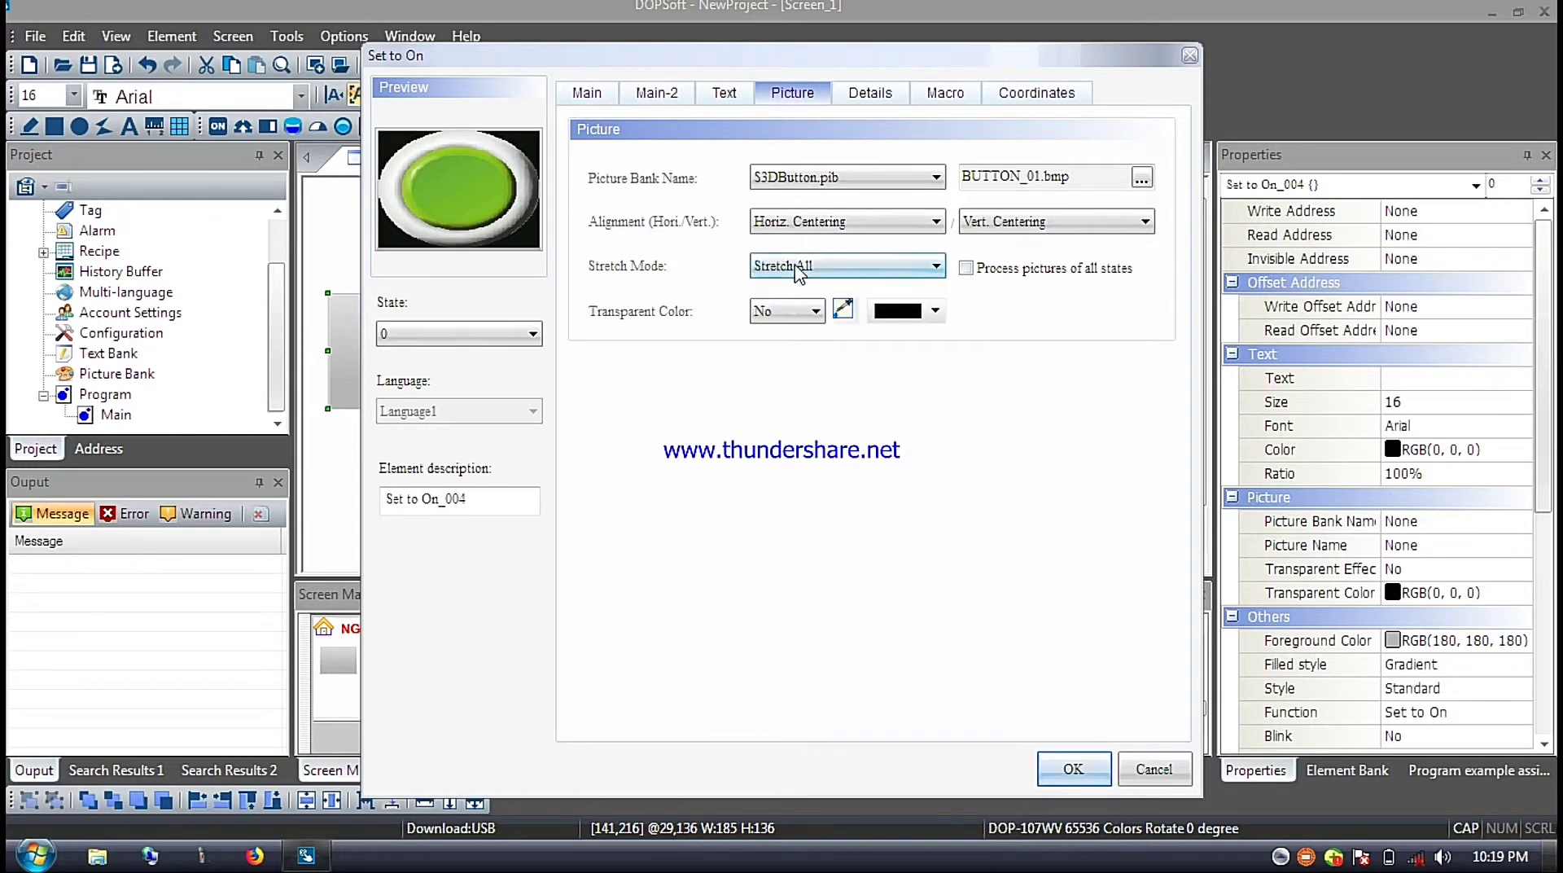
click(801, 265)
click(801, 306)
click(798, 265)
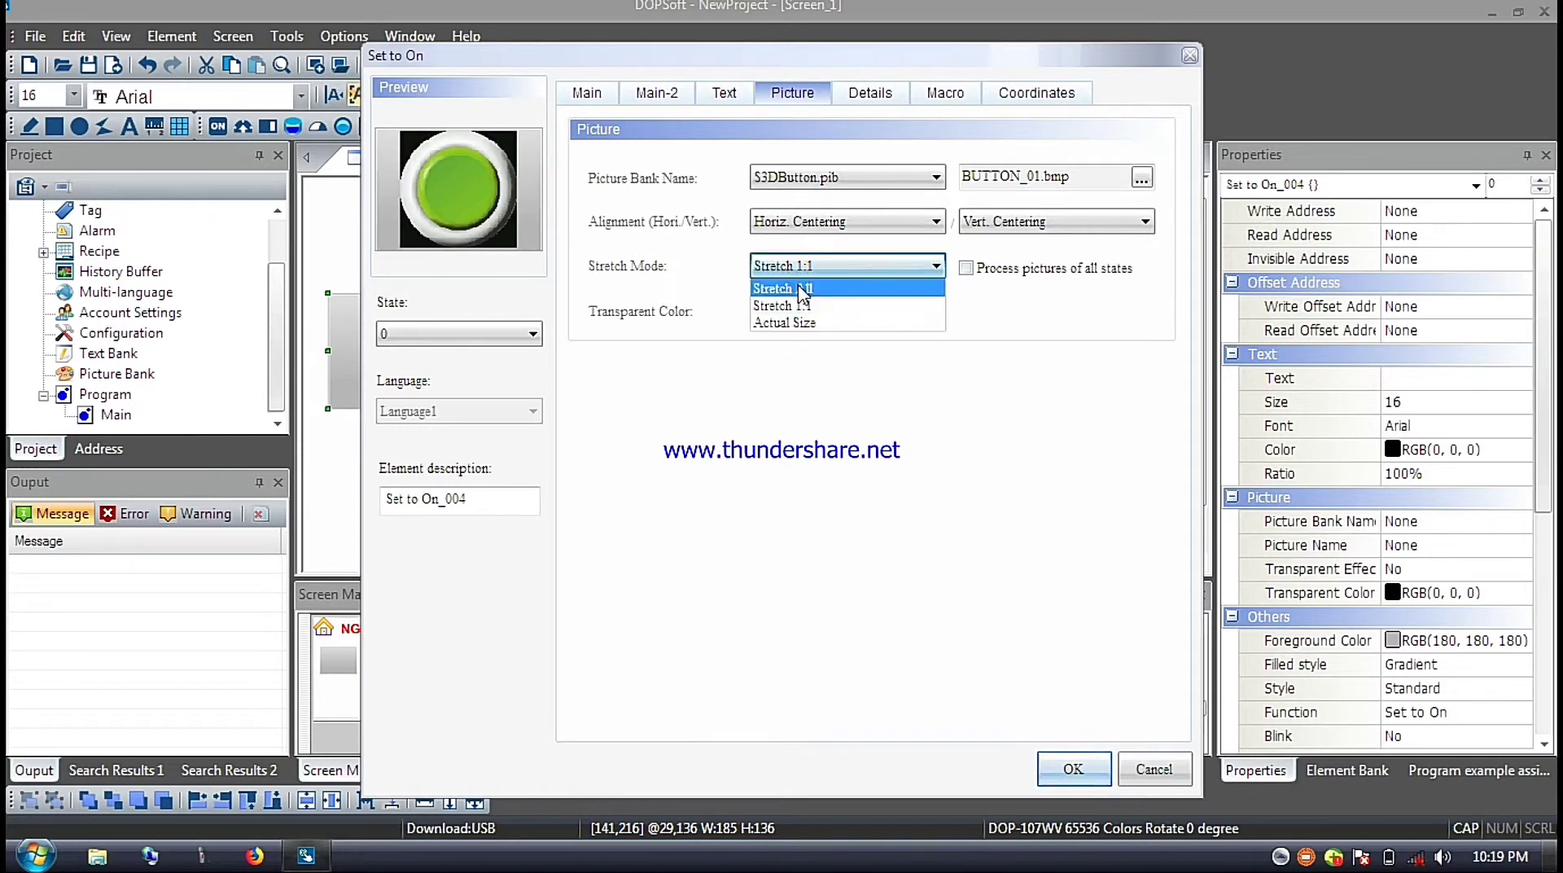
click(798, 287)
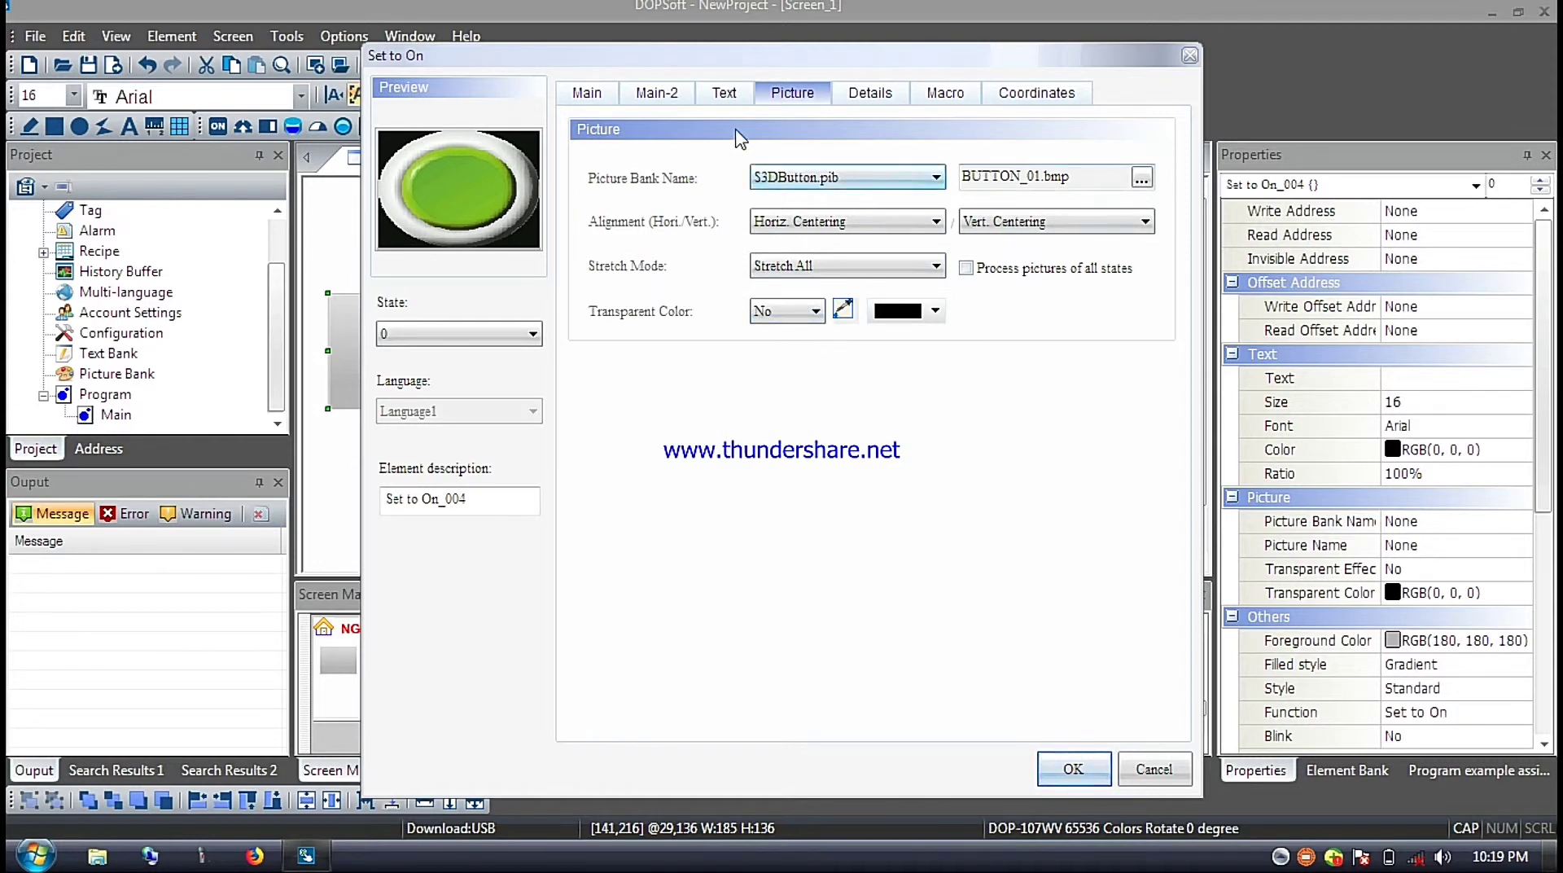
Assign BUTTON_02.bmp from the S3DButton.pib picture bank to state 1 of the Set to On button.
click(482, 332)
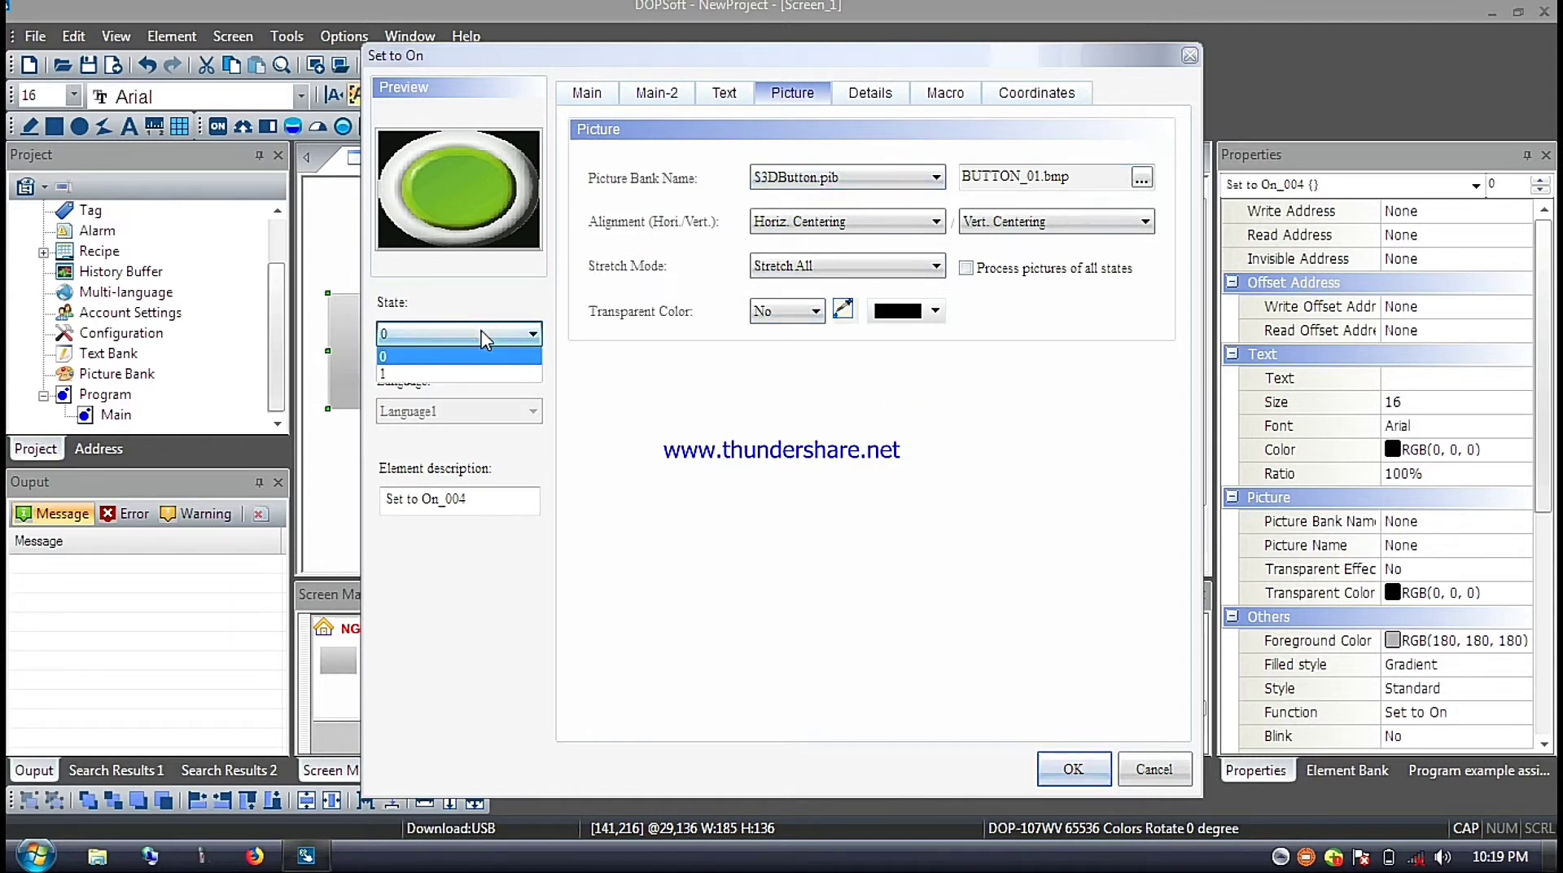
click(479, 376)
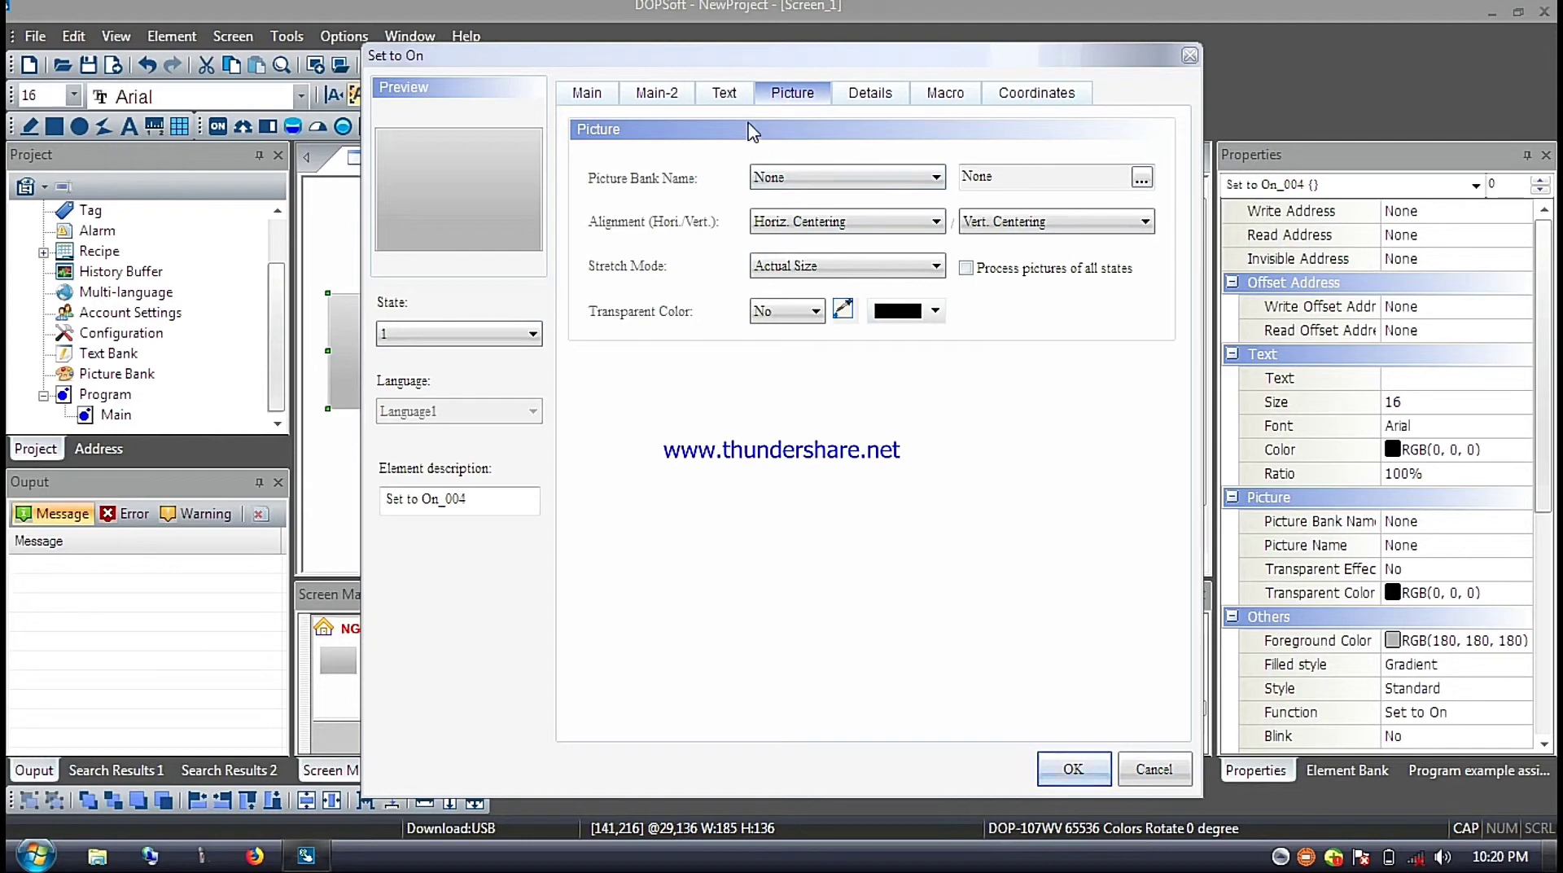
click(771, 178)
click(779, 220)
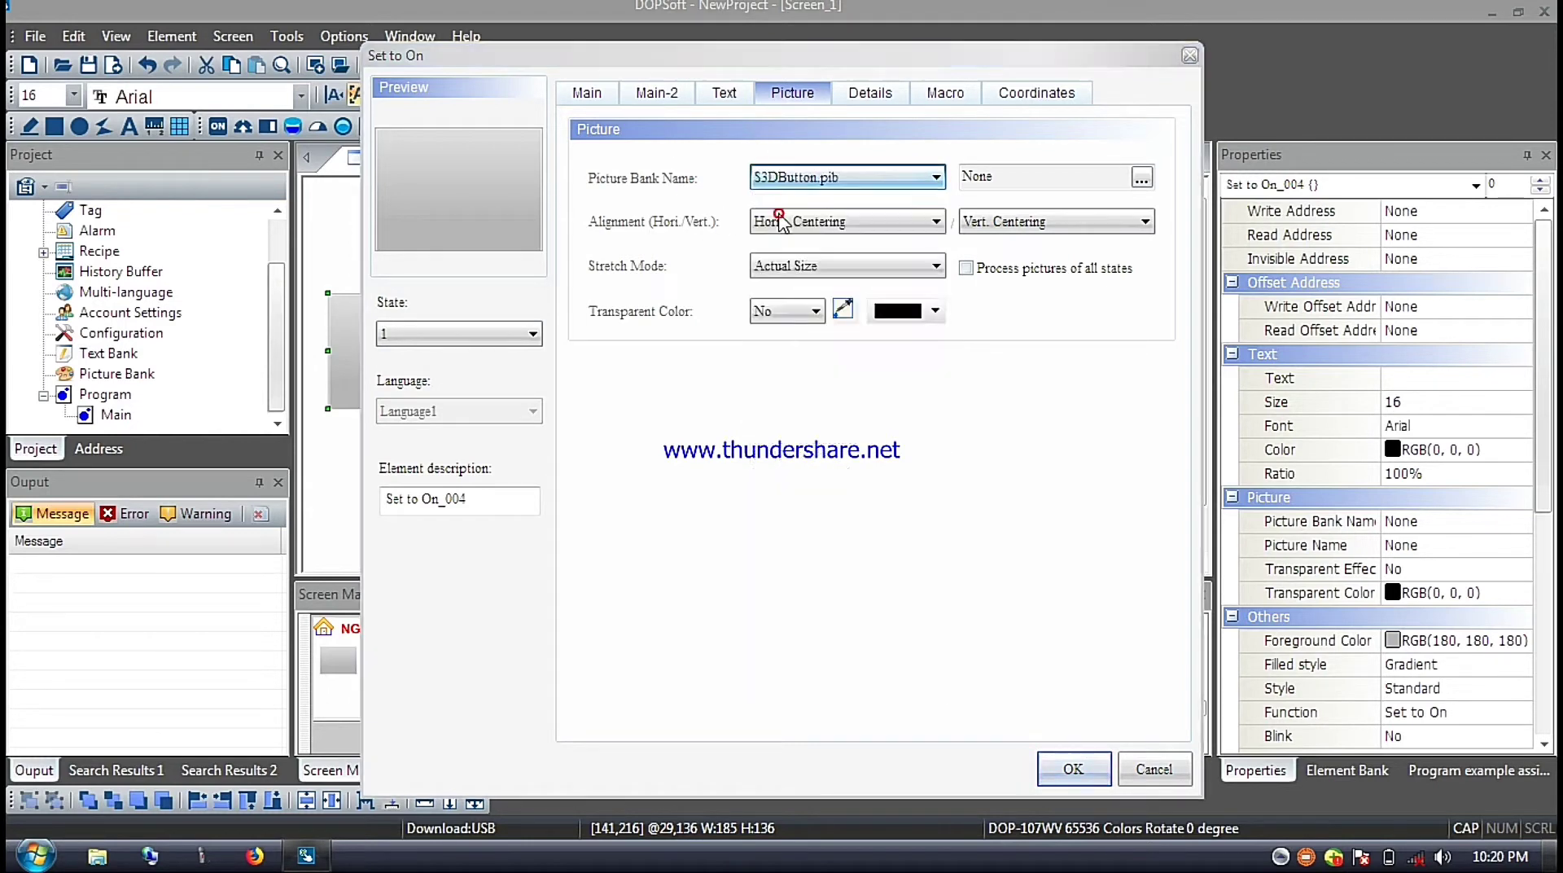
click(714, 222)
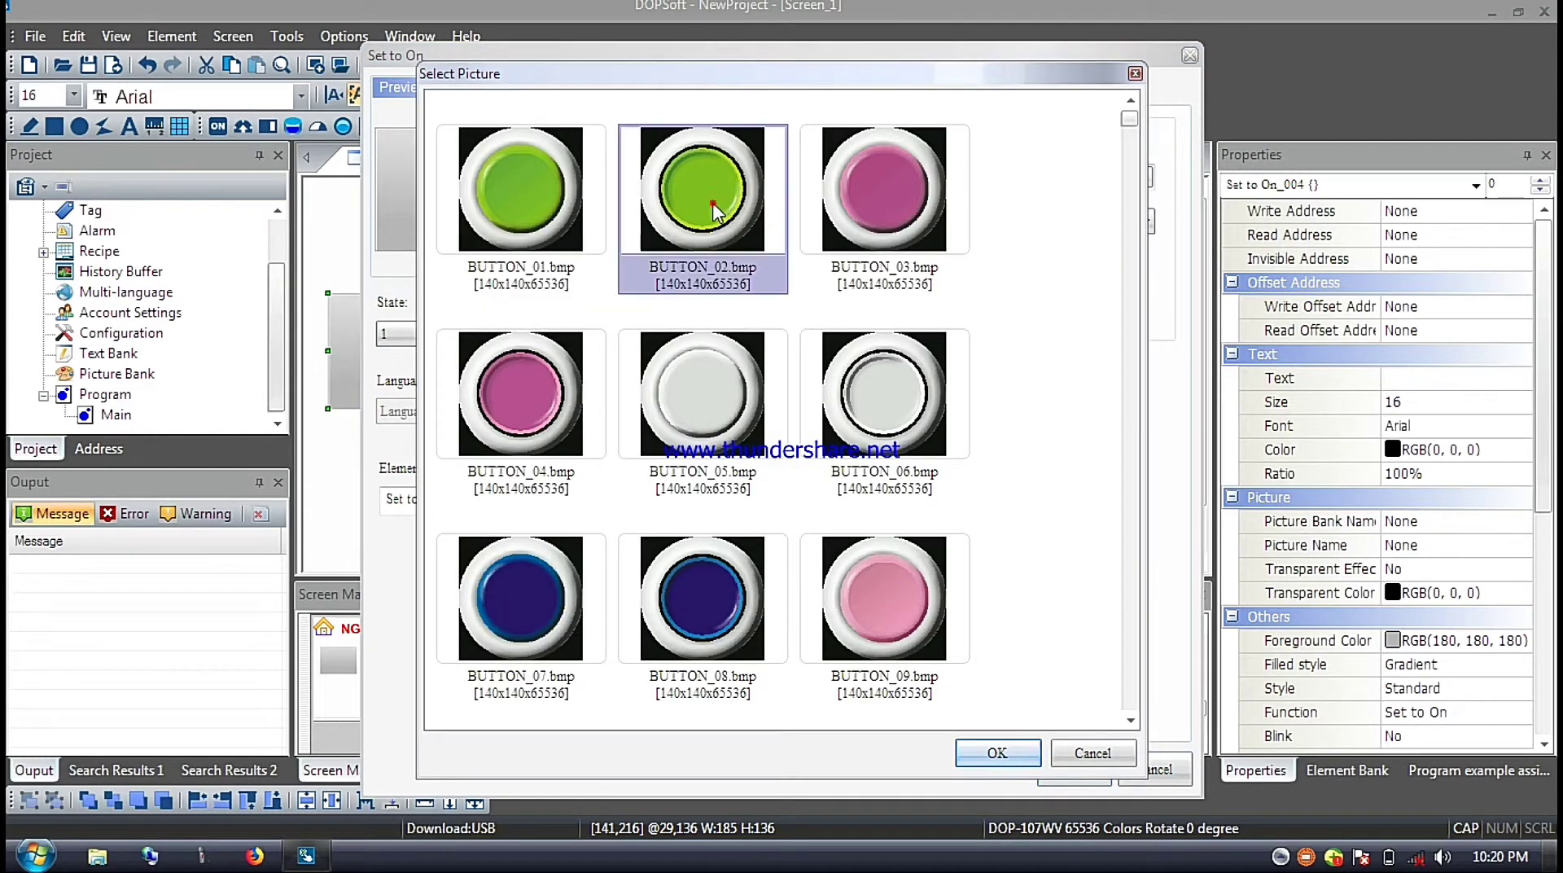
click(998, 753)
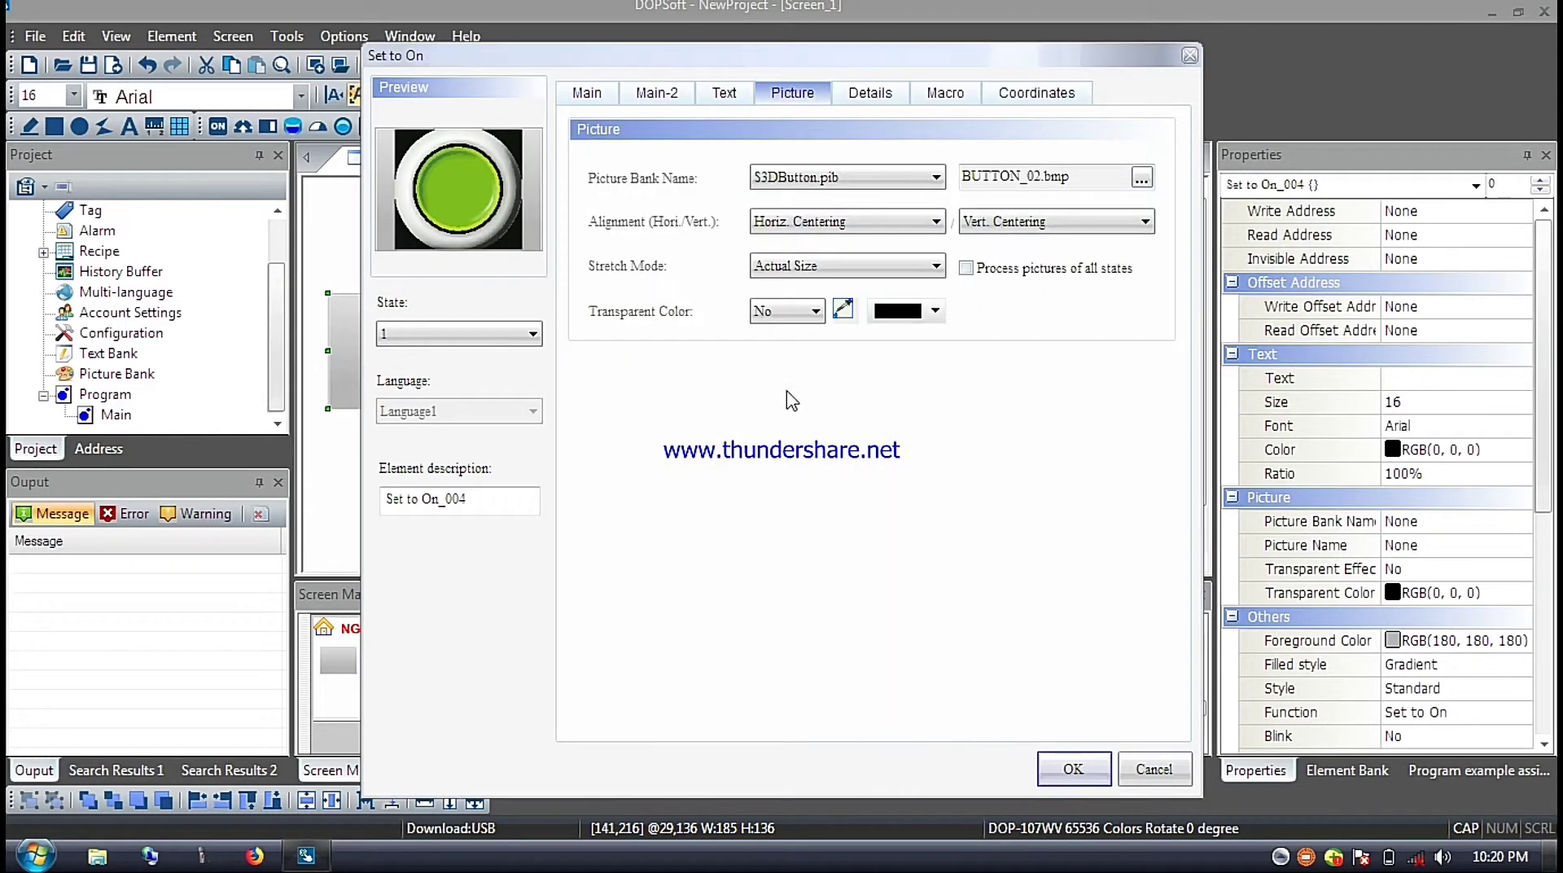
Set the state 1 picture's stretch mode to Stretch All and close the stray browser window.
click(782, 266)
click(780, 287)
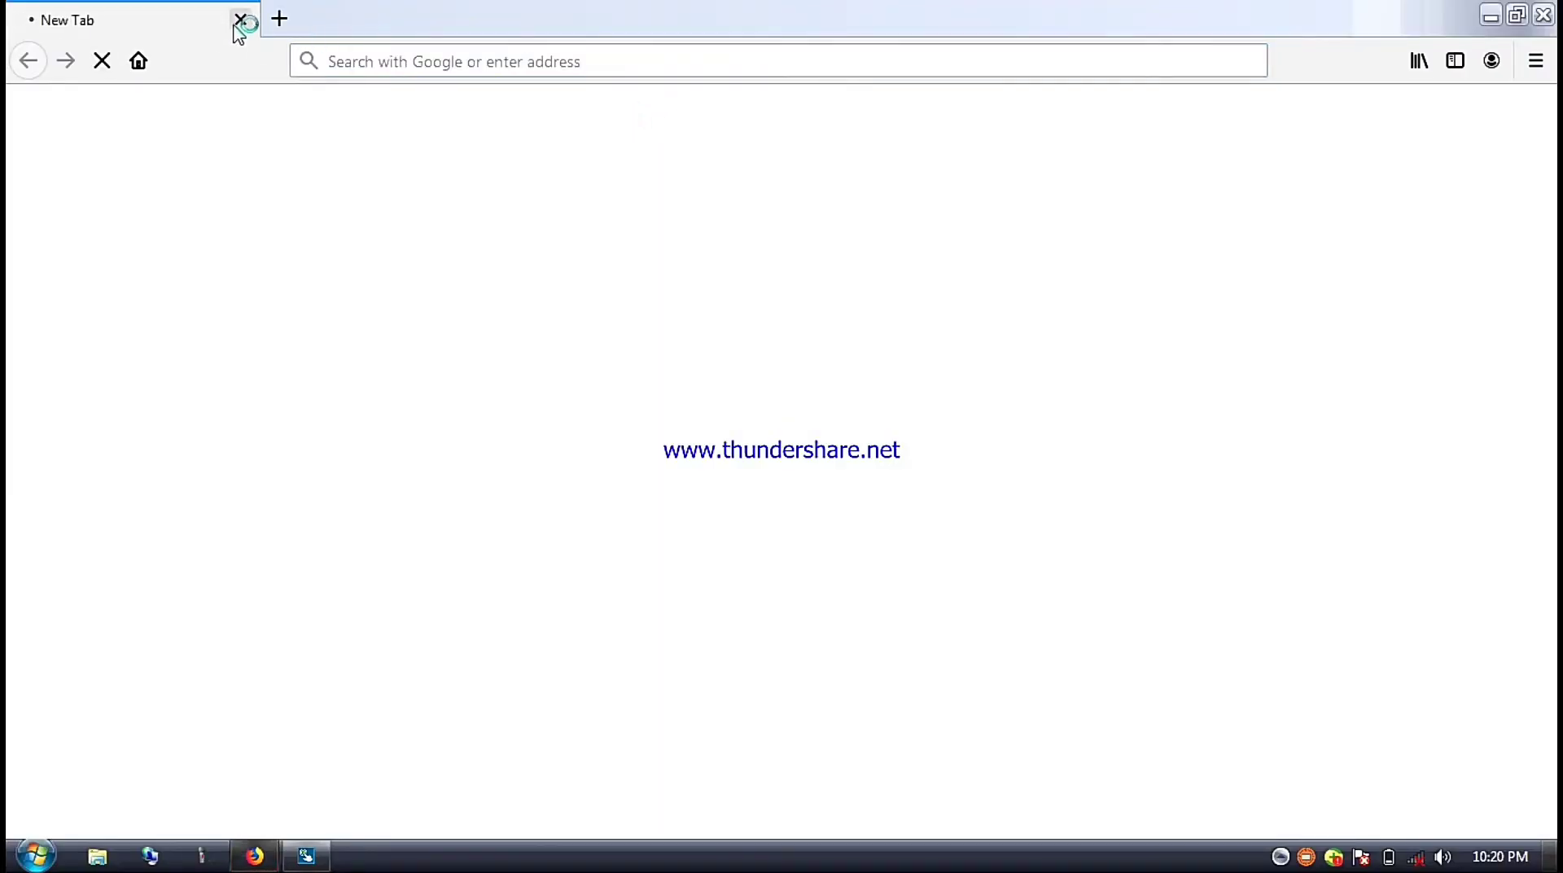
click(240, 19)
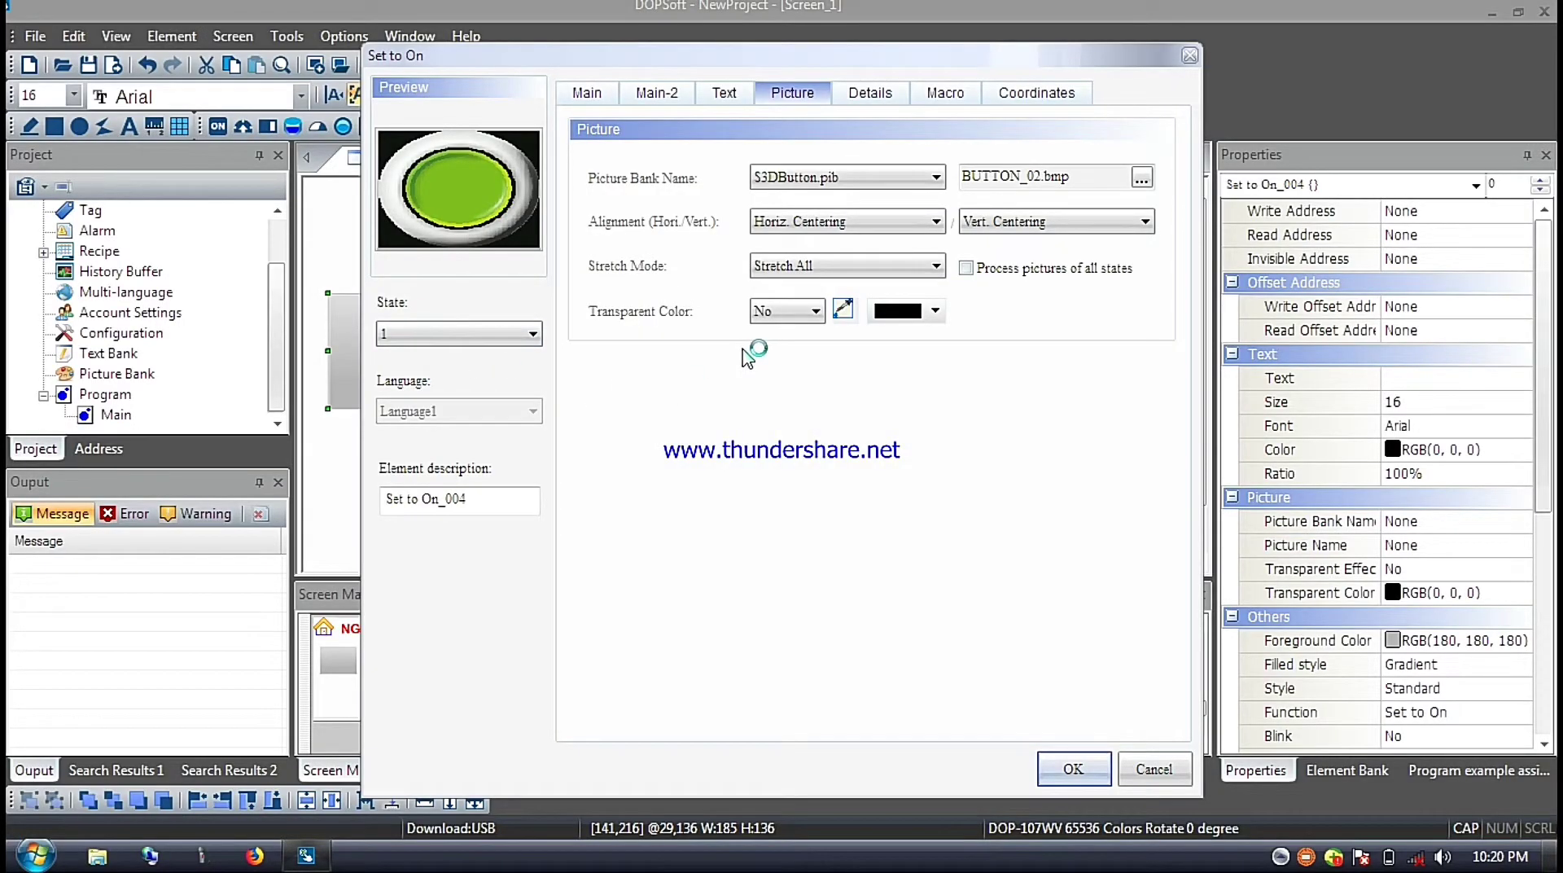
Set the state 1 foreground color of the Set to On button to white.
click(570, 94)
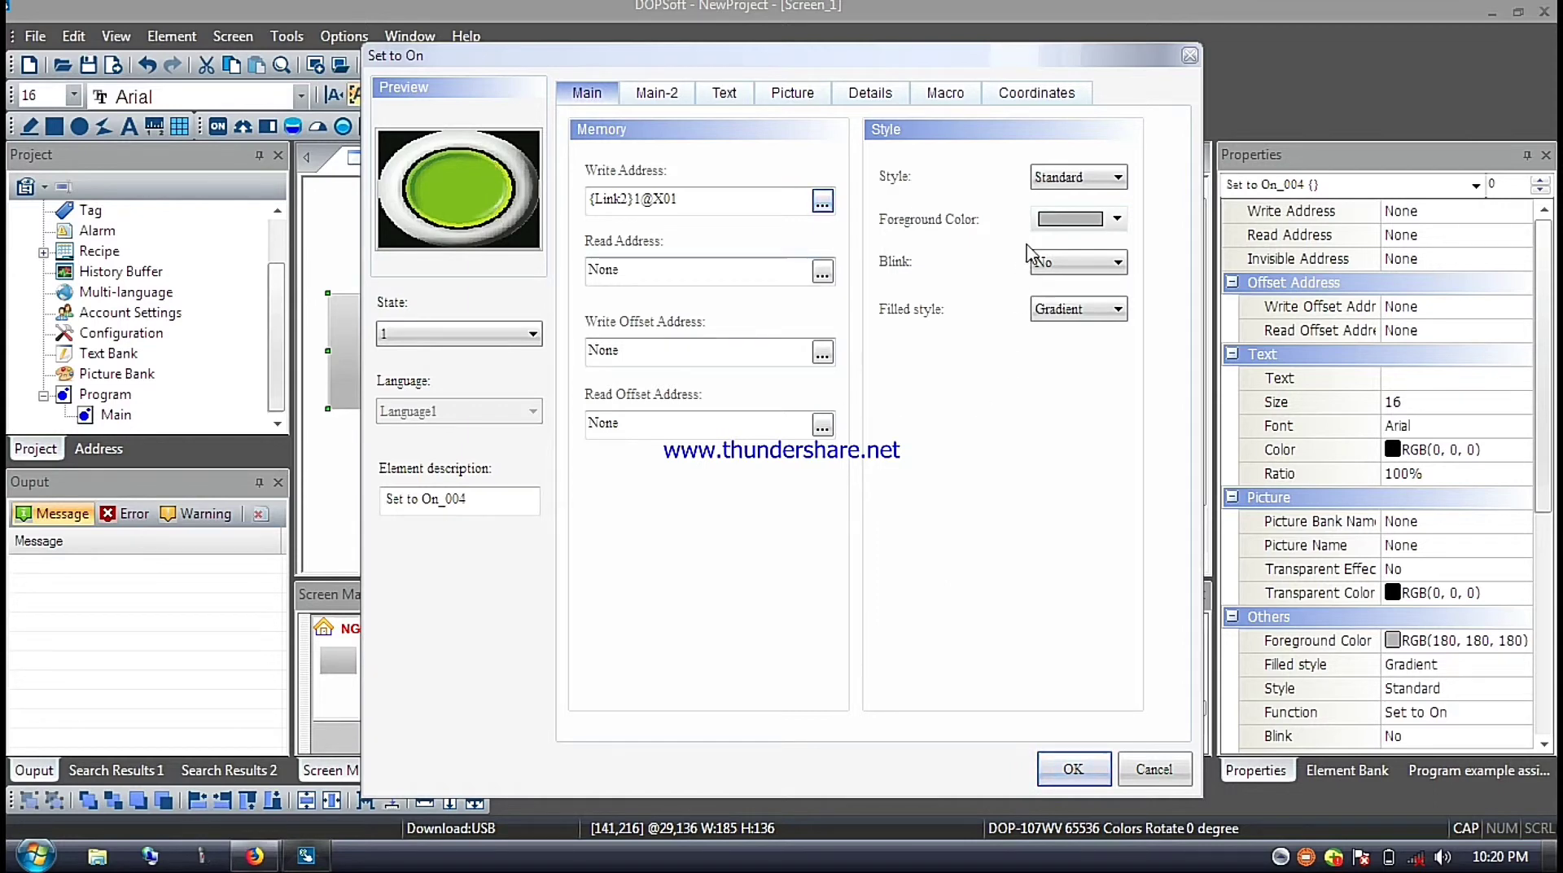
click(1117, 218)
click(730, 396)
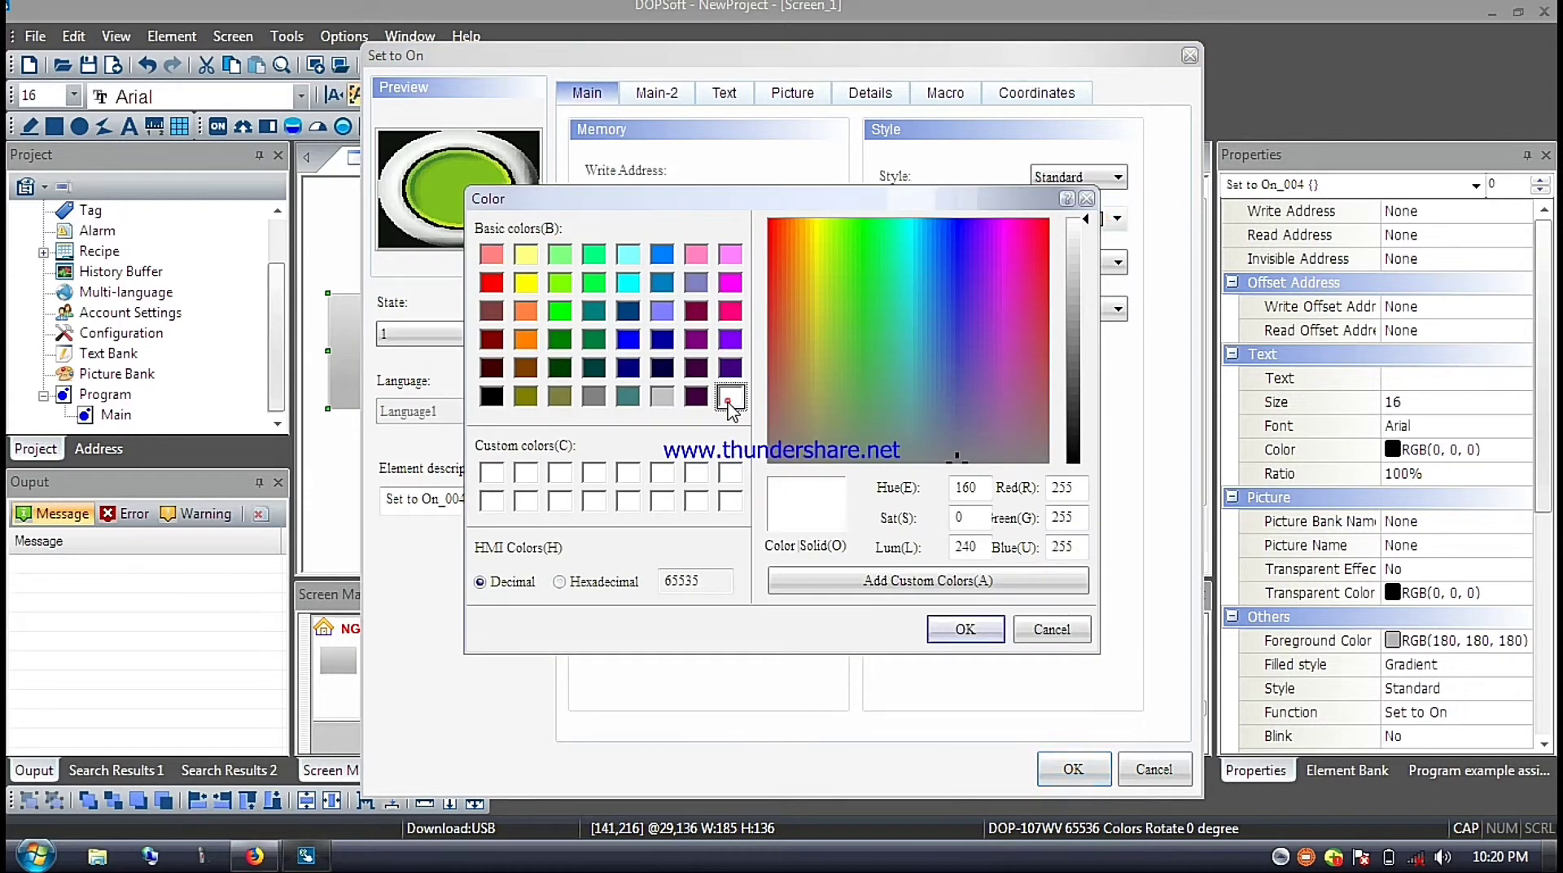
click(964, 629)
Try the Raised and Round styles on the Set to On button and settle on Invisible.
click(1058, 179)
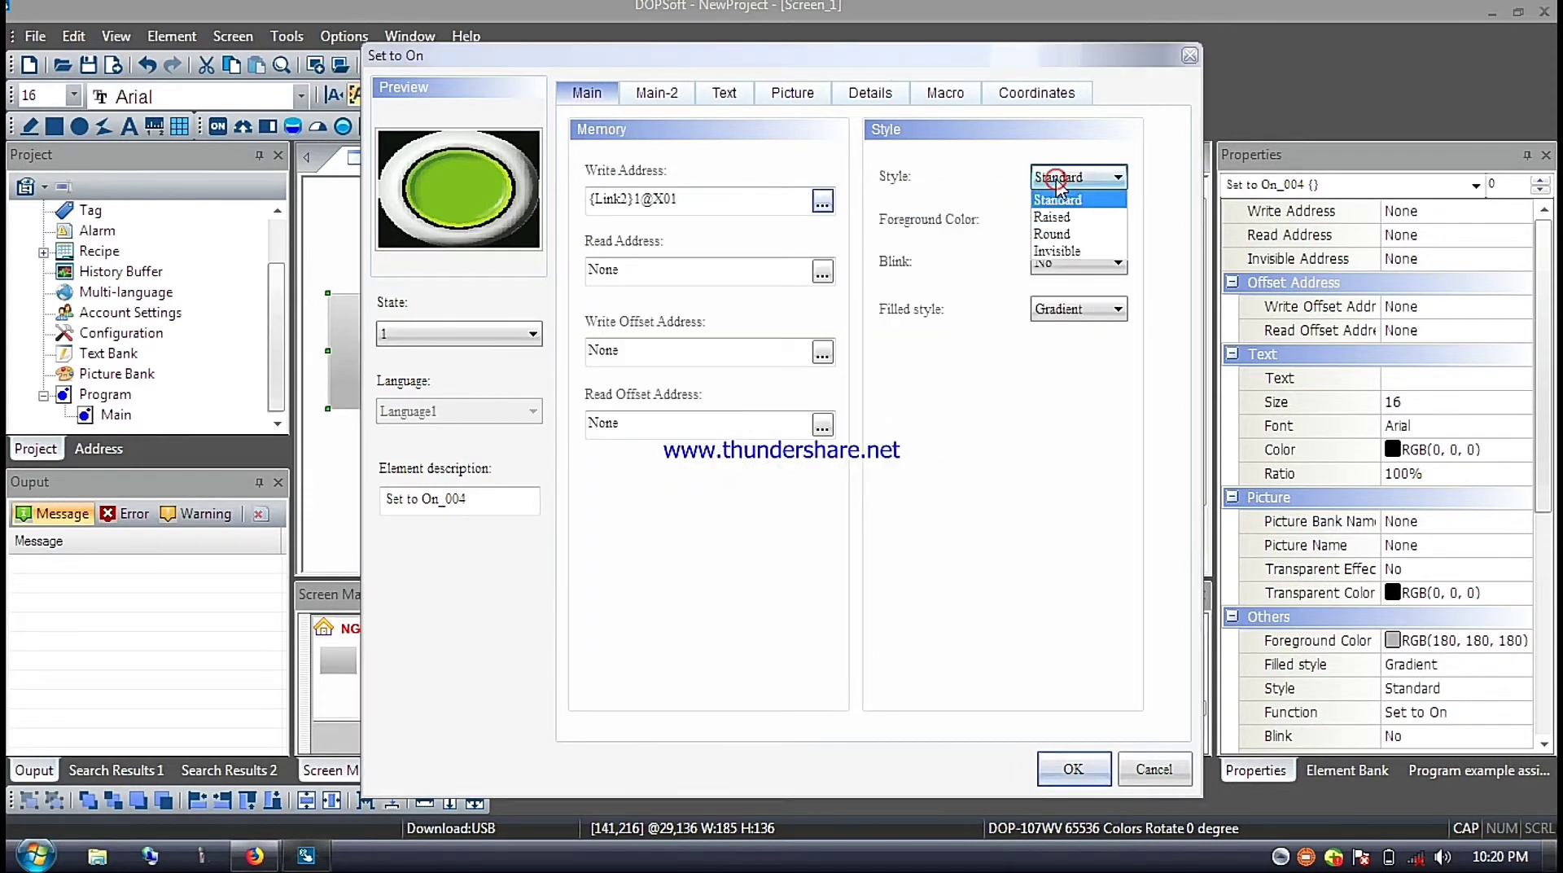
click(1052, 218)
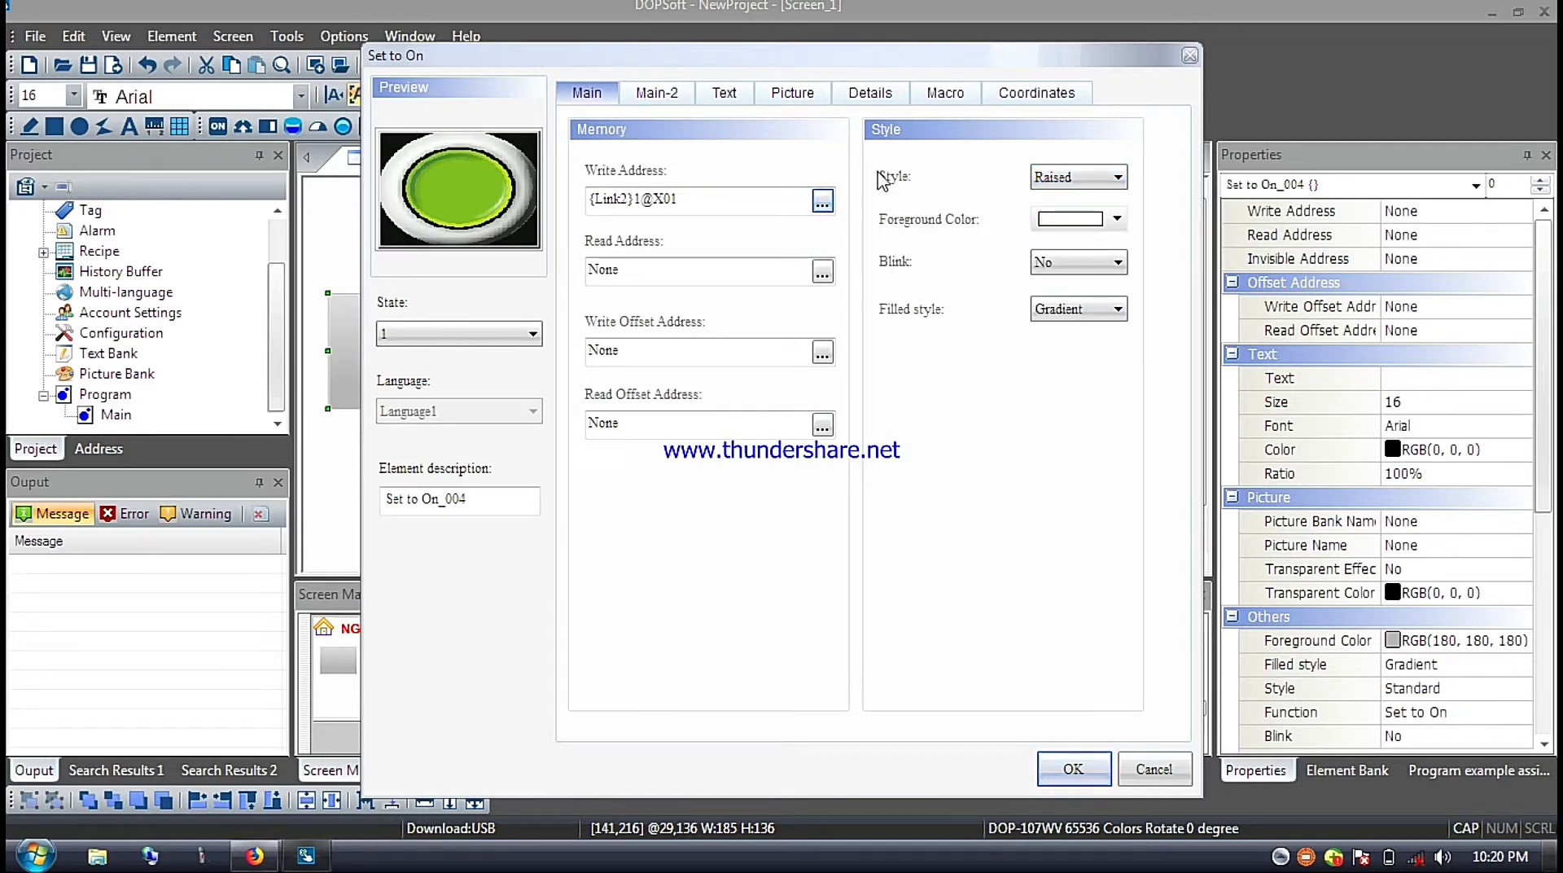
click(1052, 181)
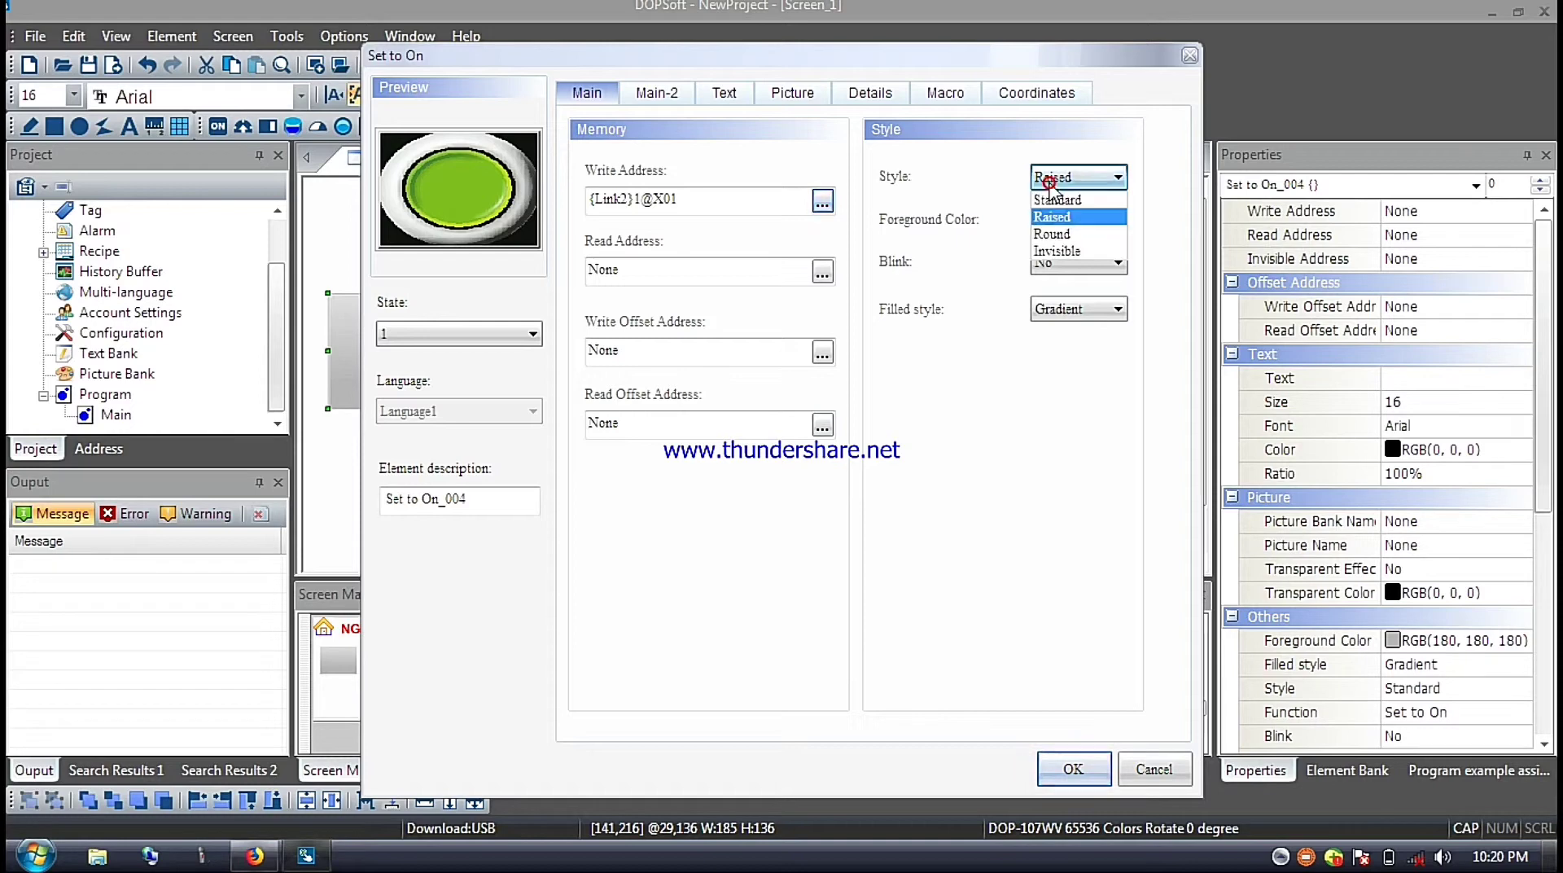
click(1052, 234)
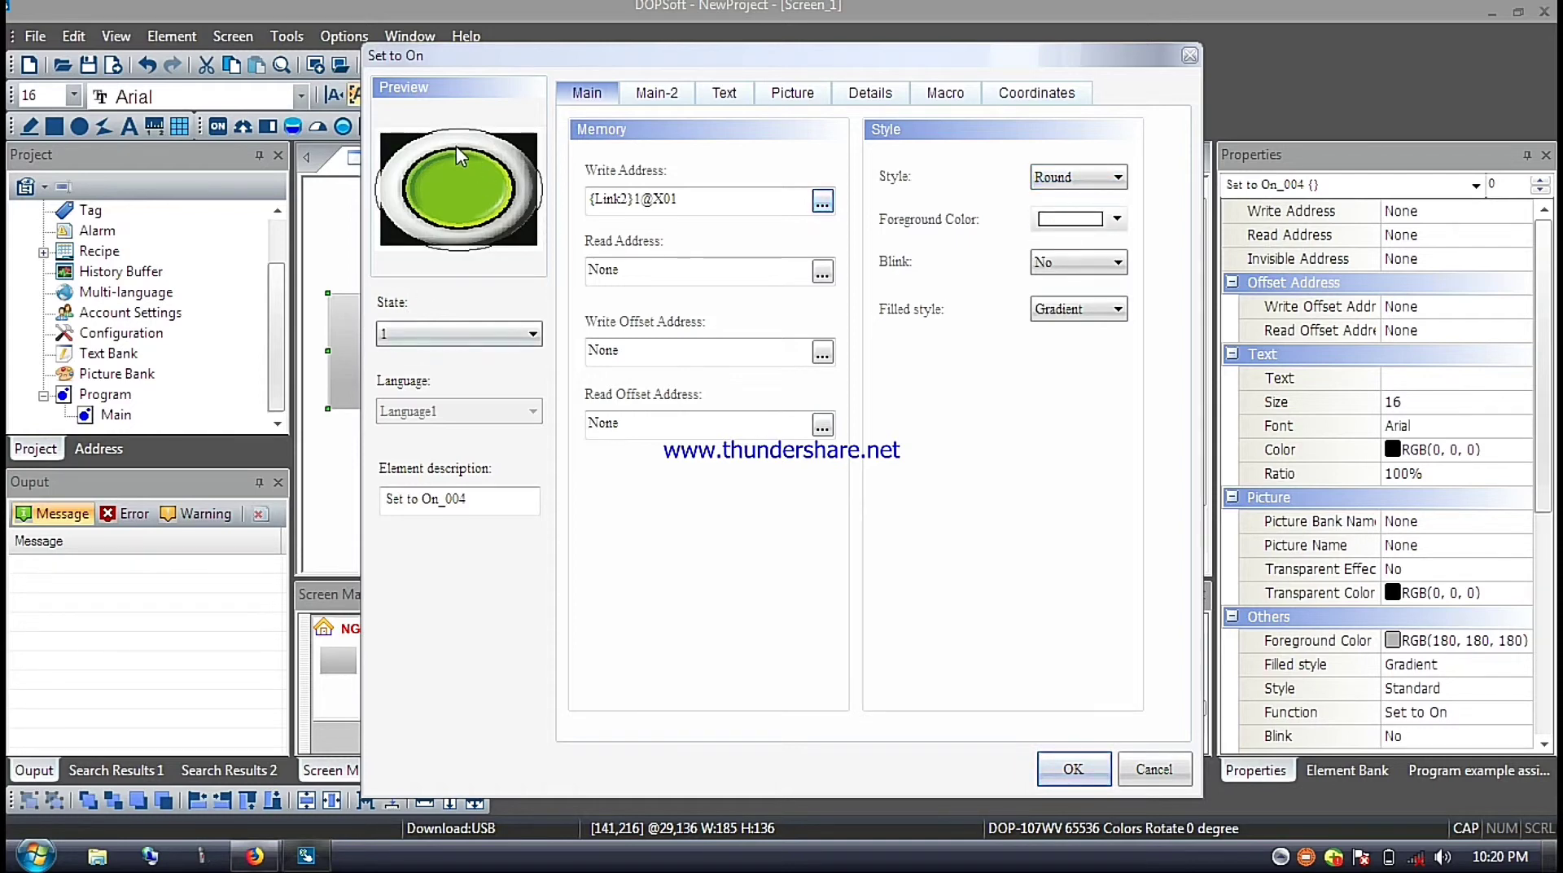
click(1091, 177)
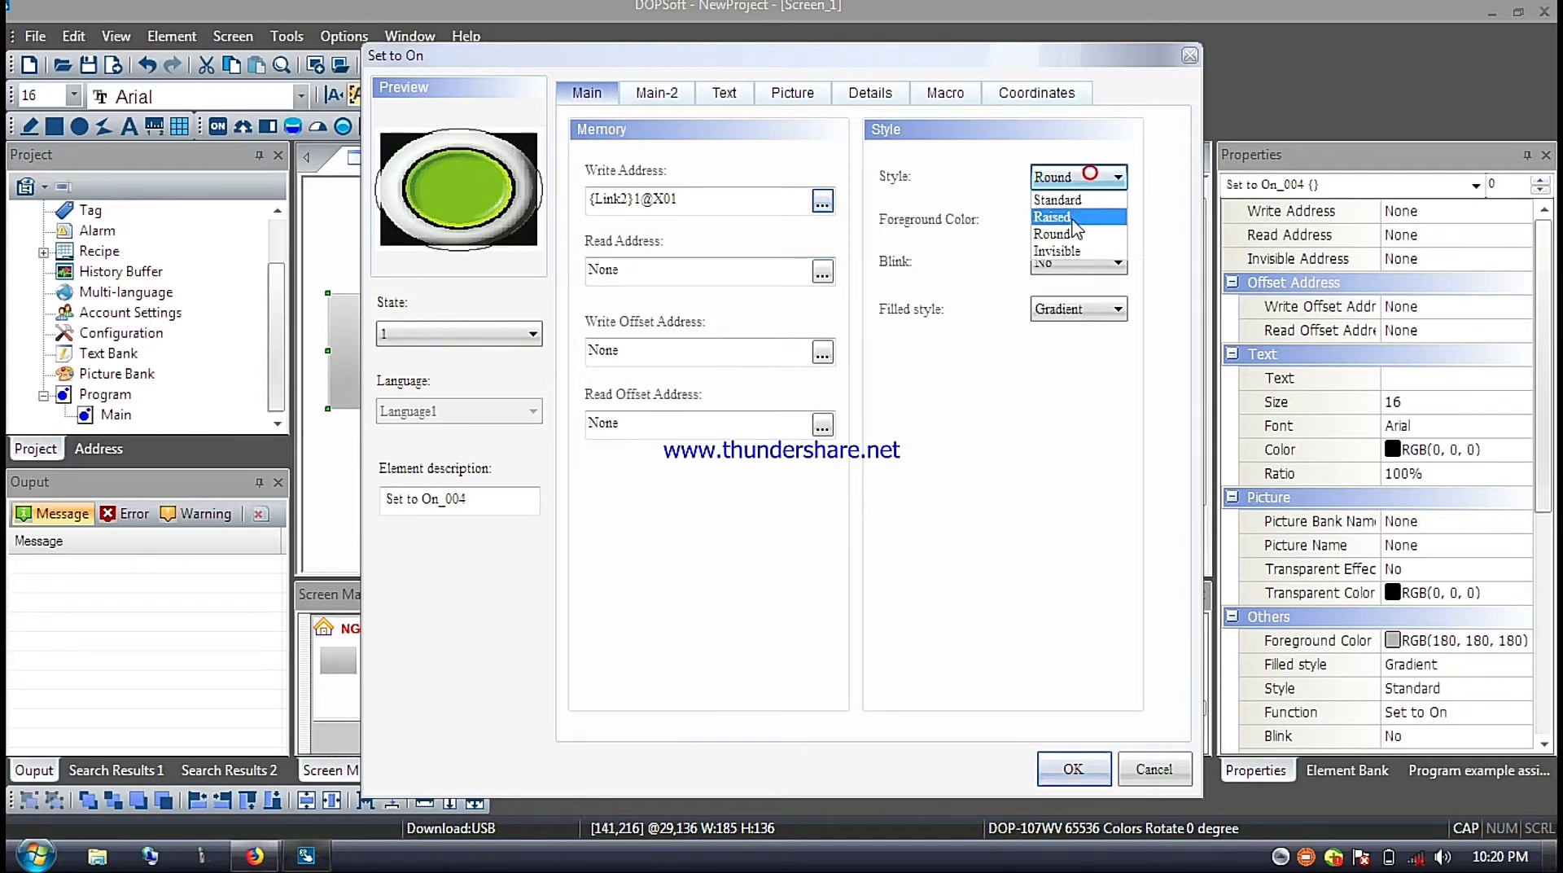
click(1080, 252)
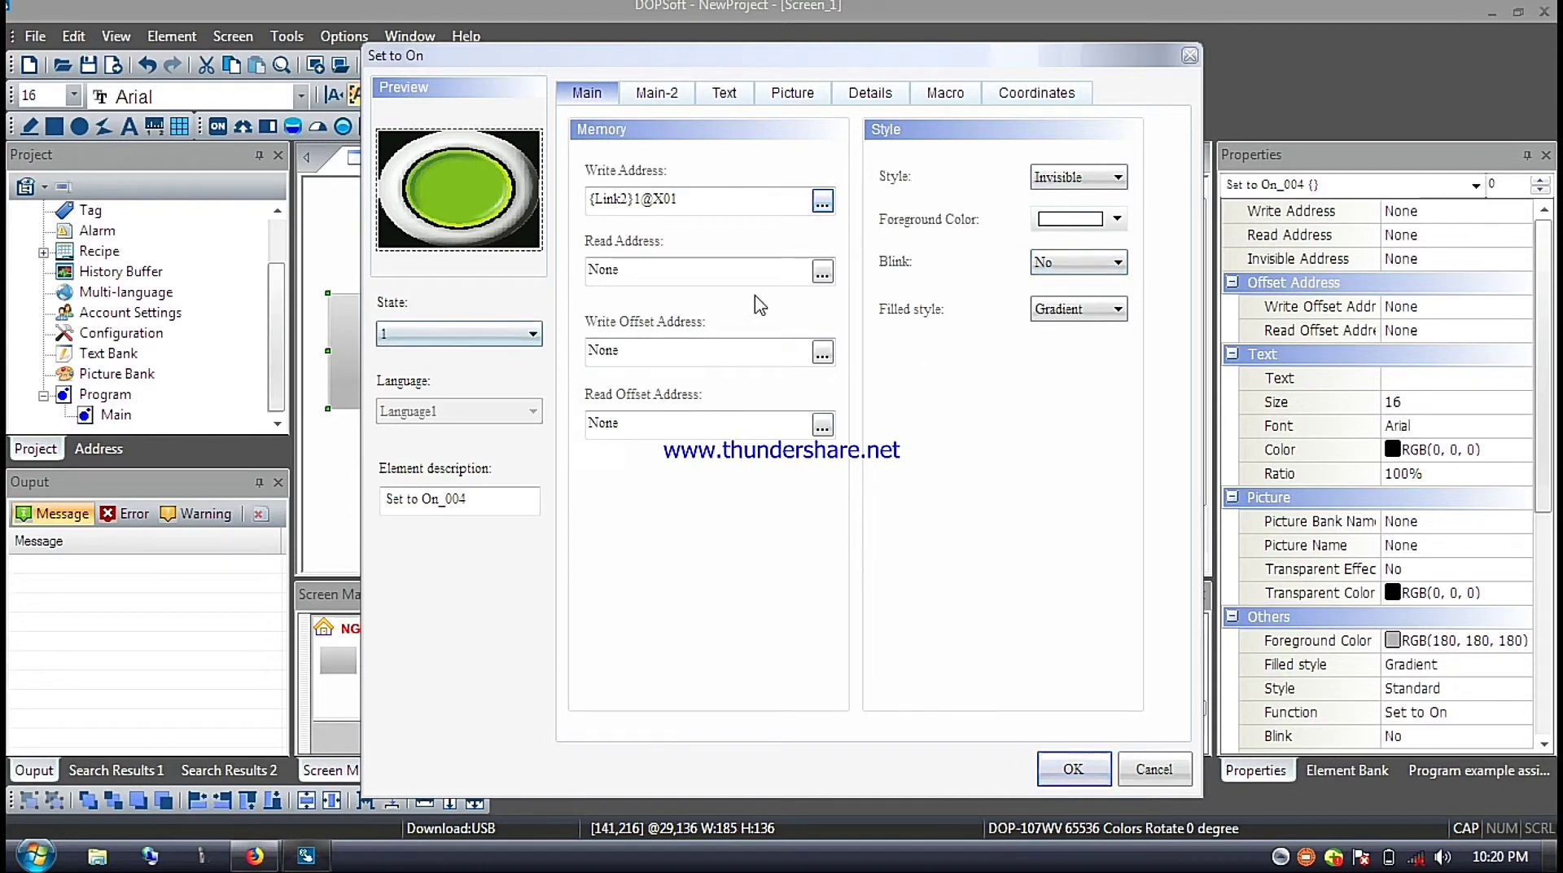
Sample the black picture background as the transparent color for states 1 and 0 of the Set to On button, and apply the settings.
click(782, 95)
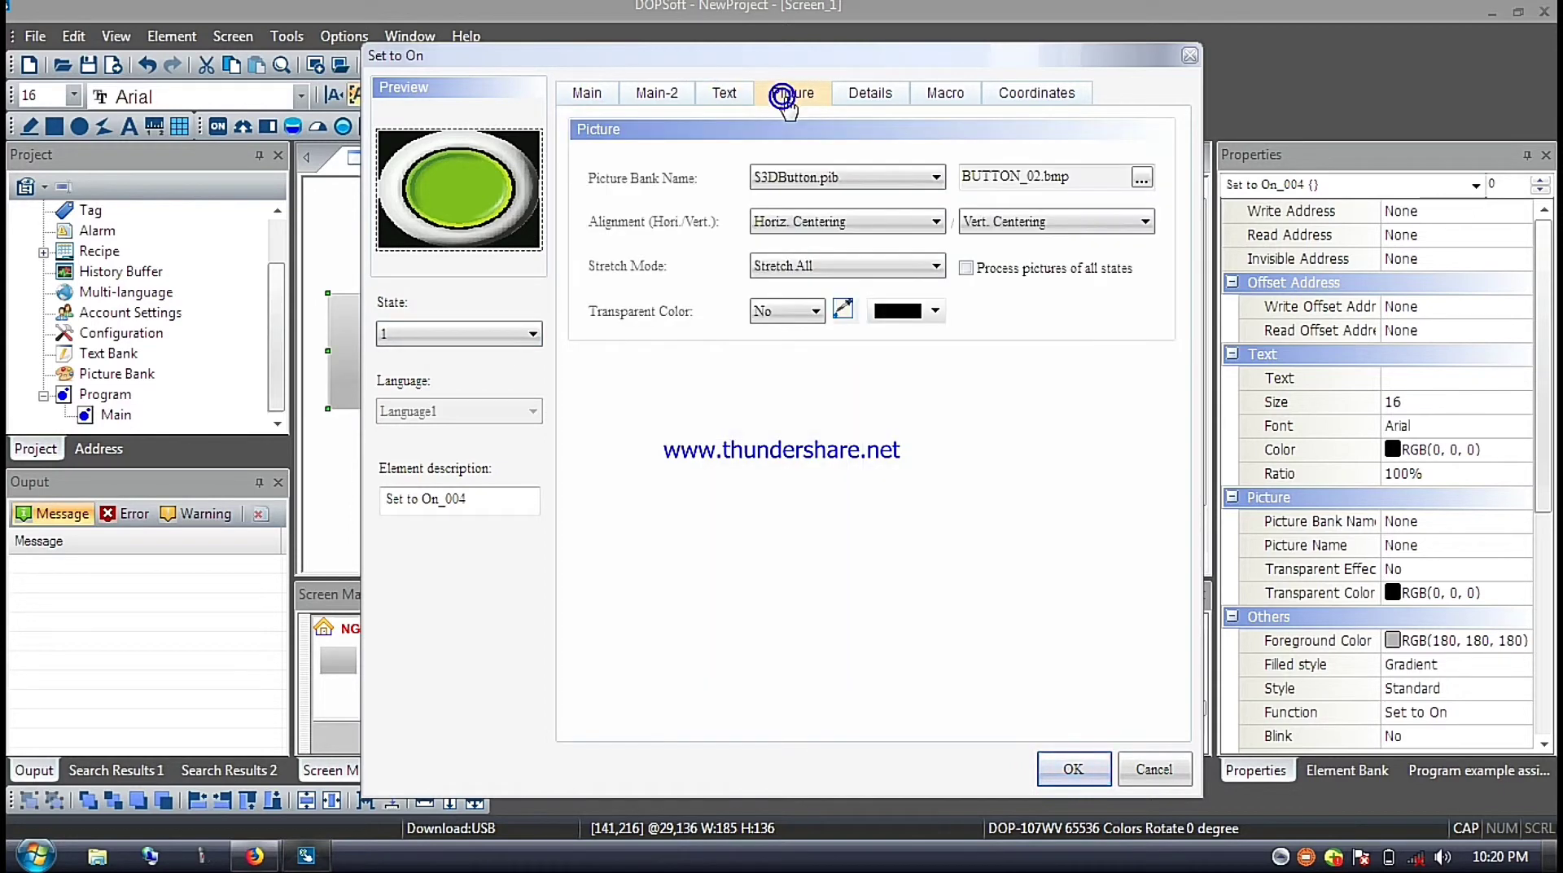
click(845, 311)
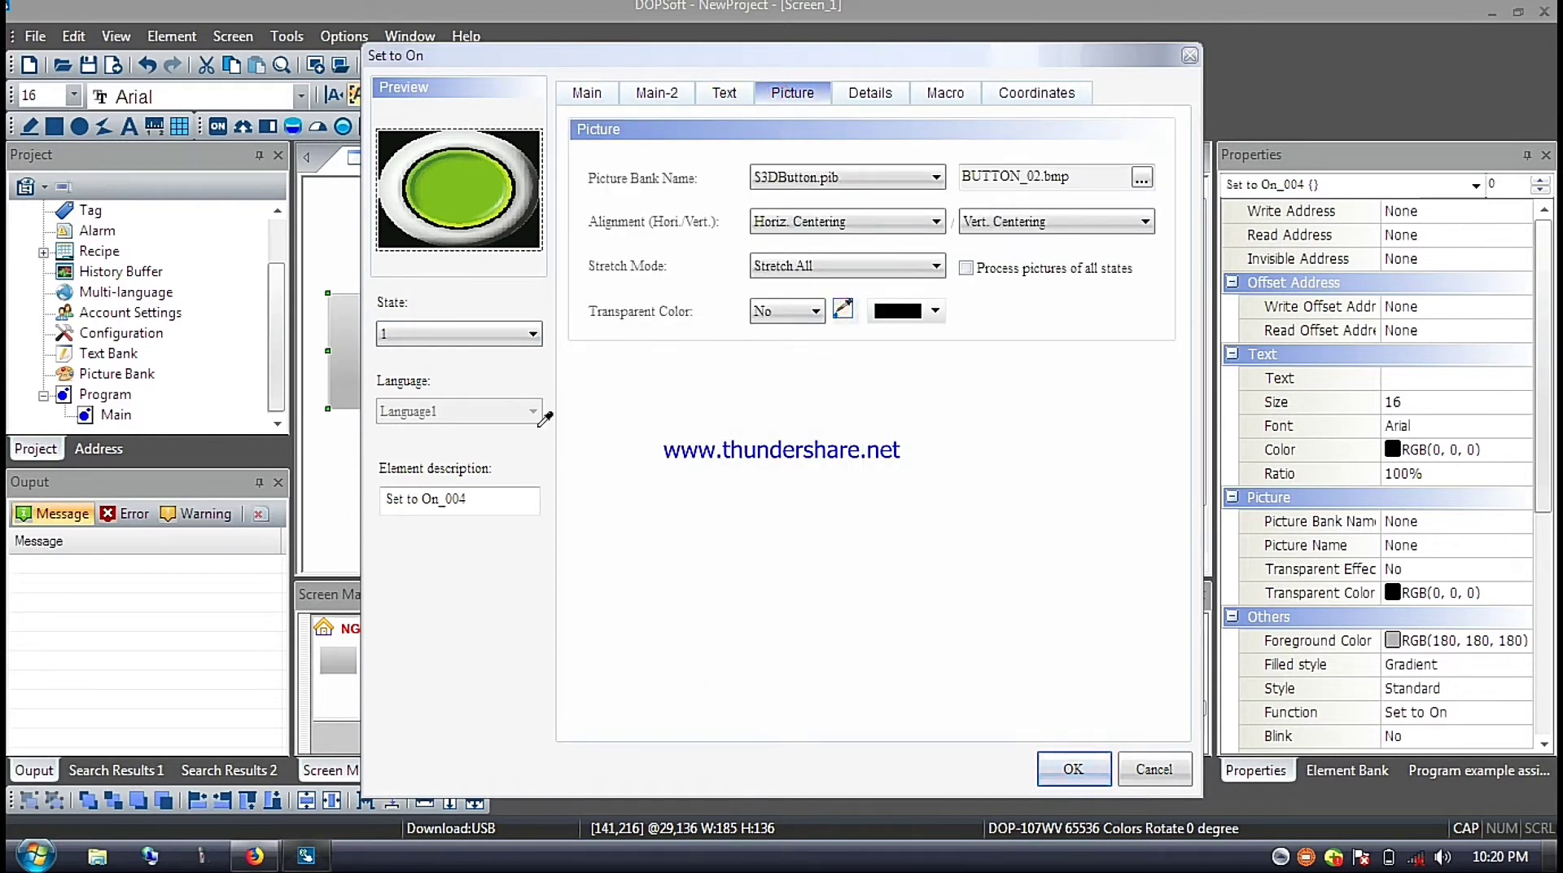
click(533, 148)
click(525, 334)
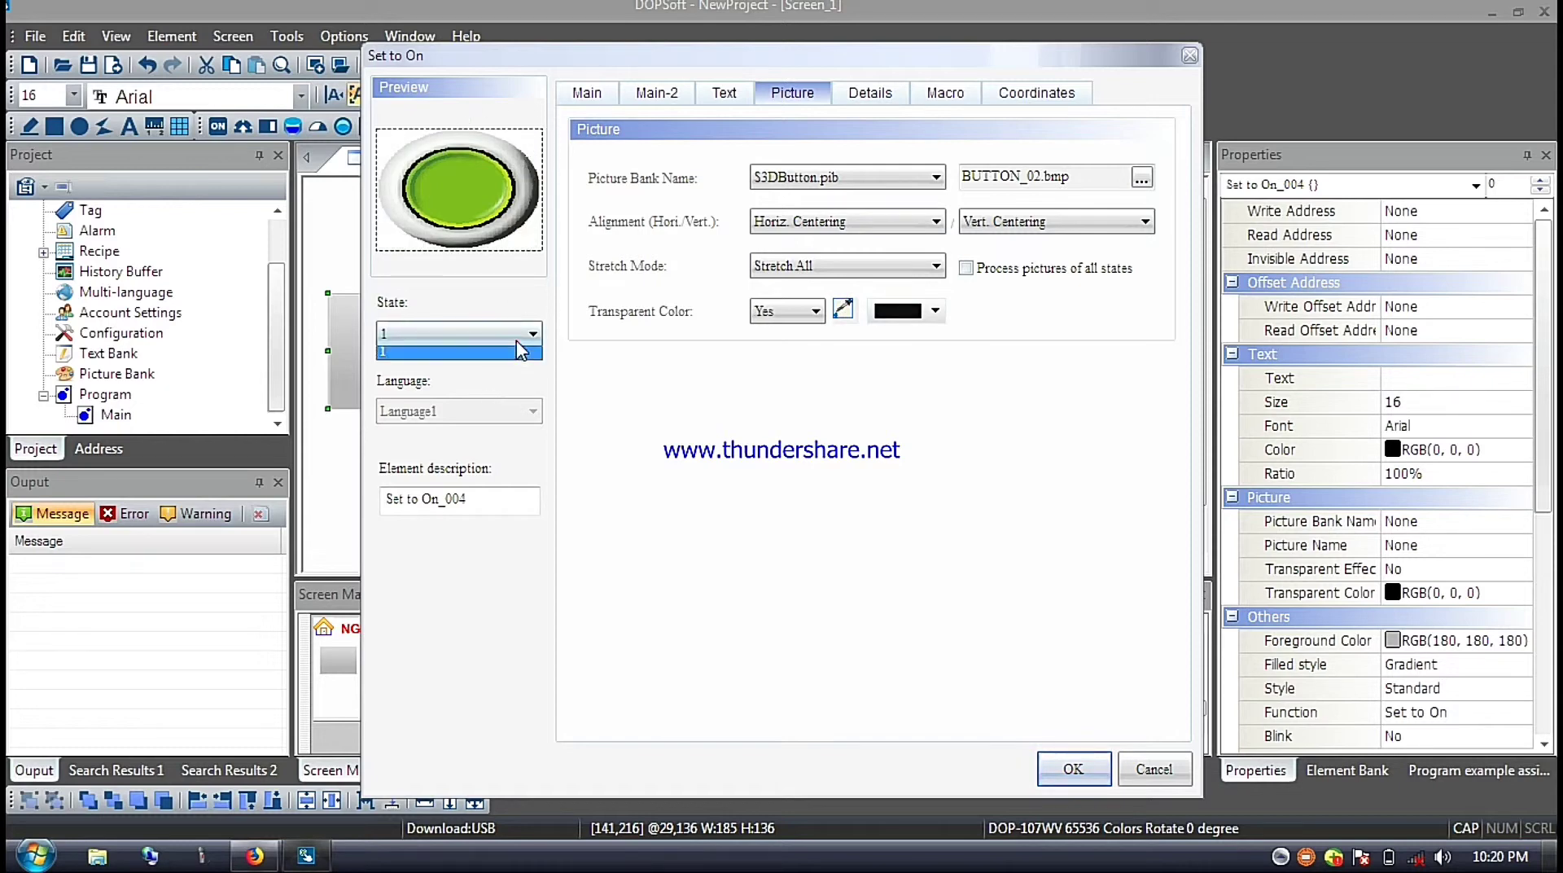
click(488, 356)
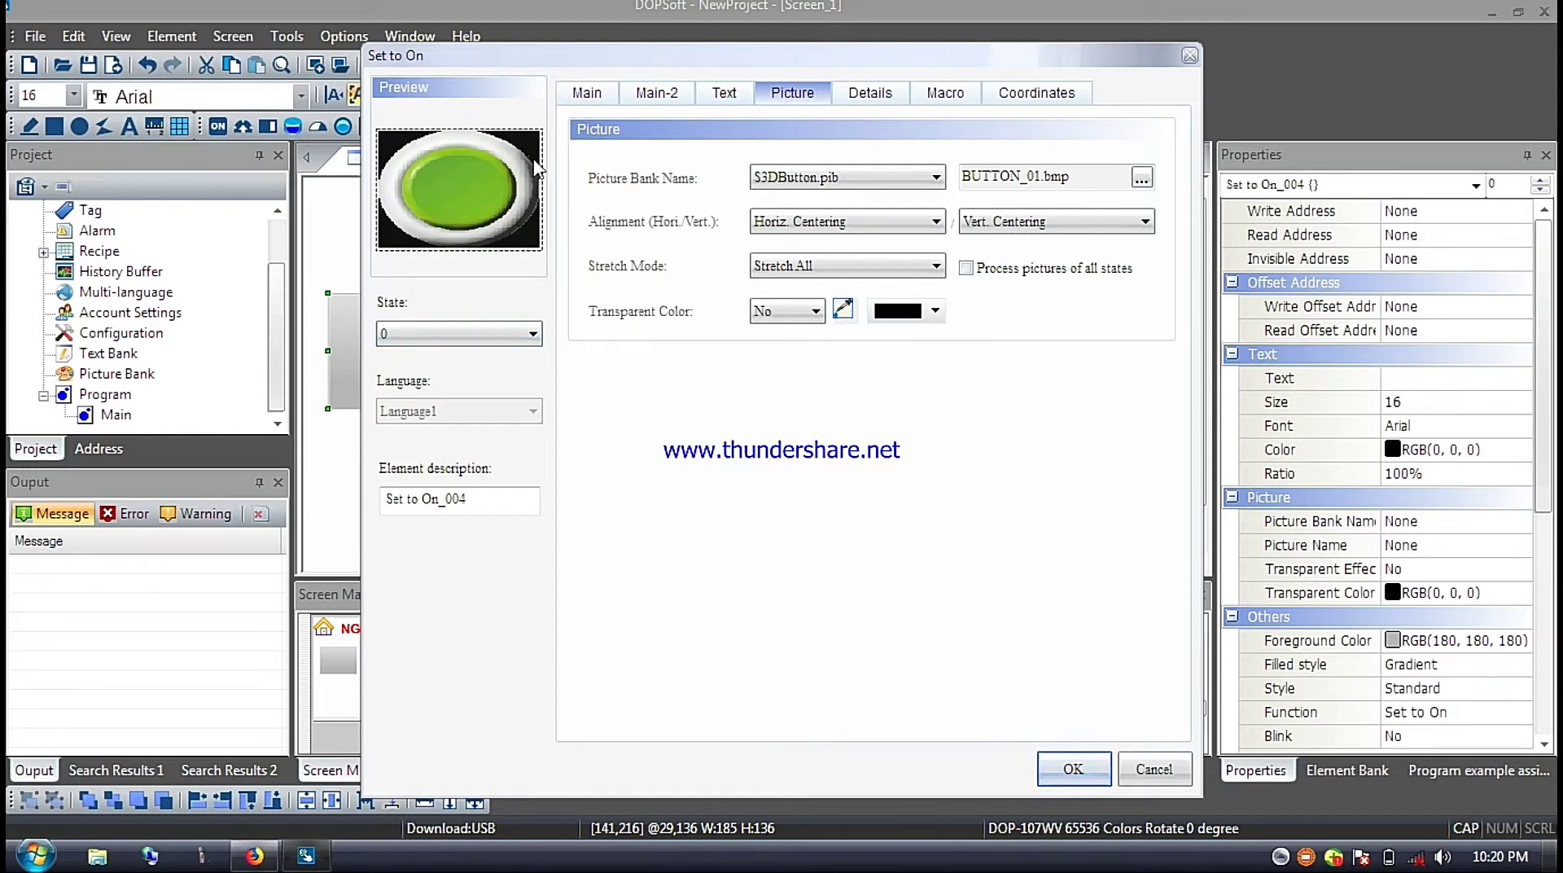
click(844, 311)
click(538, 144)
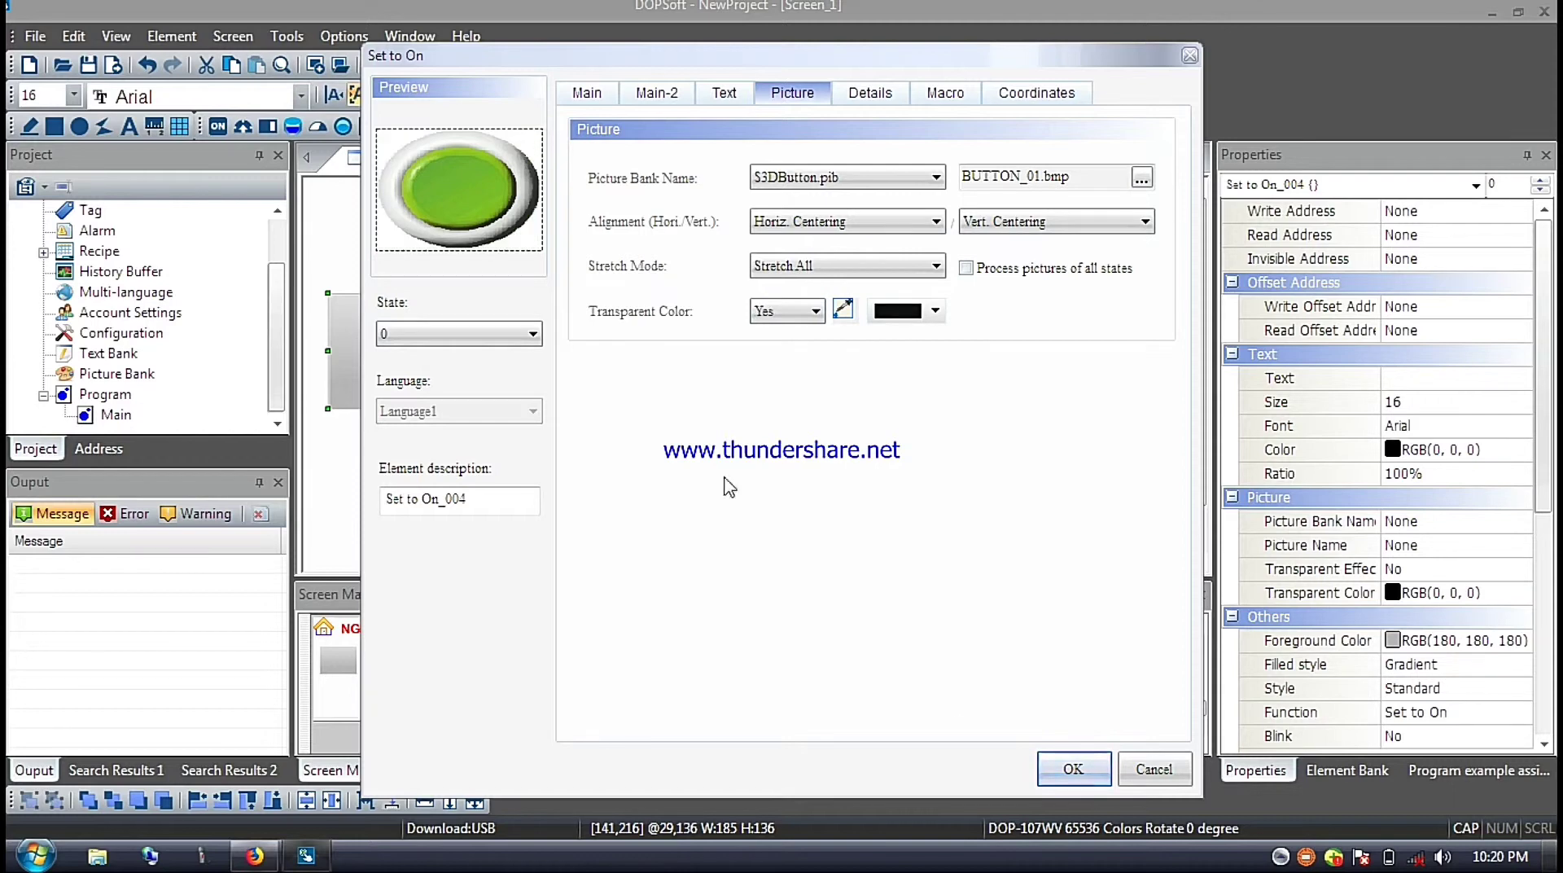
click(1091, 773)
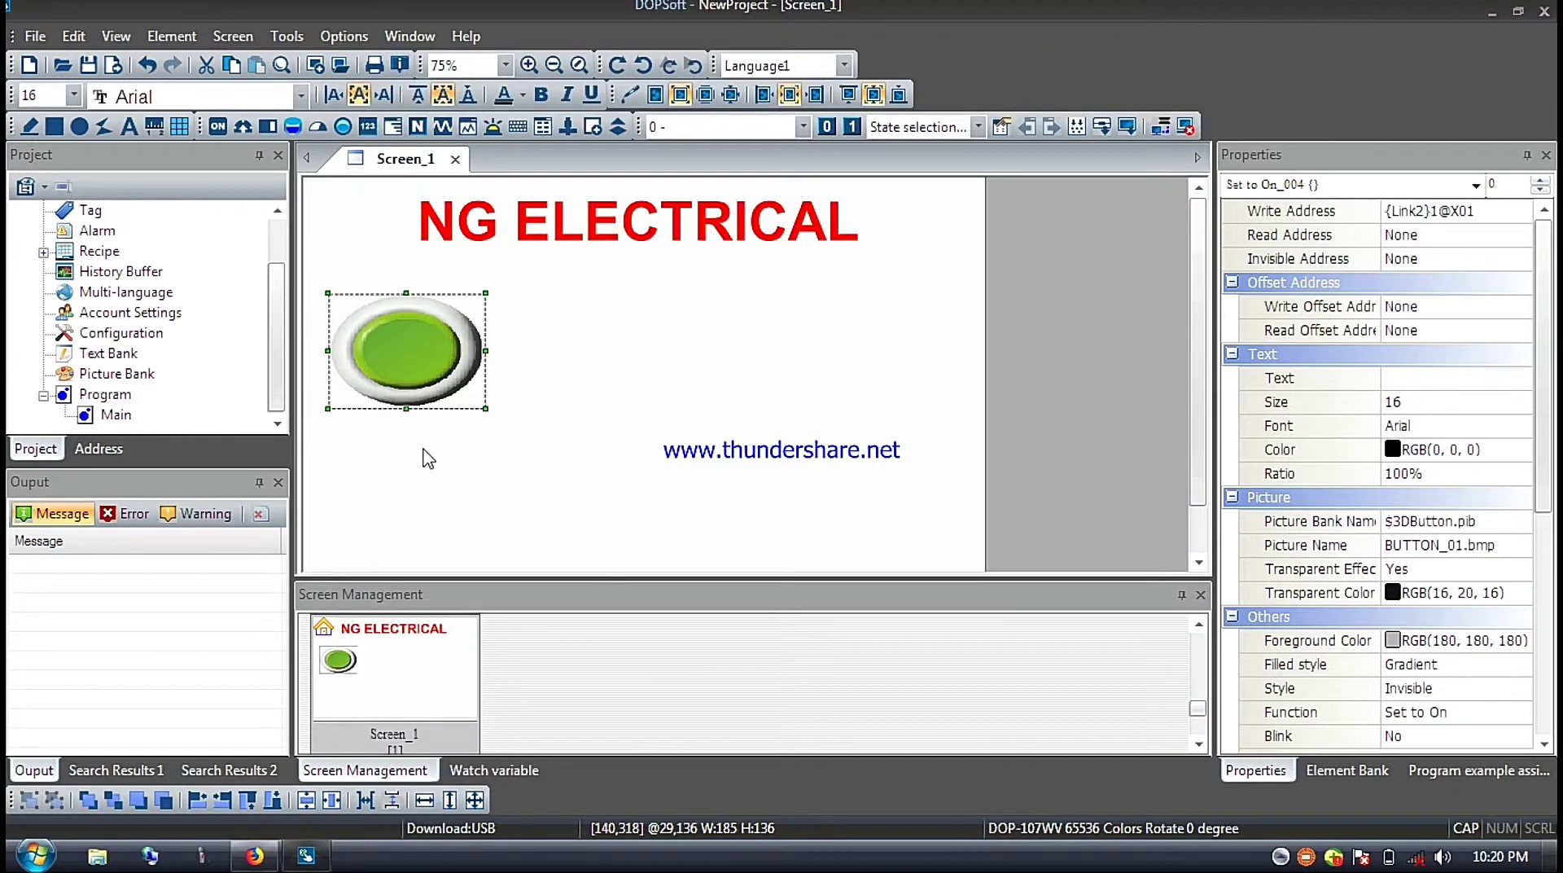
Enter ON as the state 0 text and O as the state 1 text of the Set to On button.
double_click(393, 361)
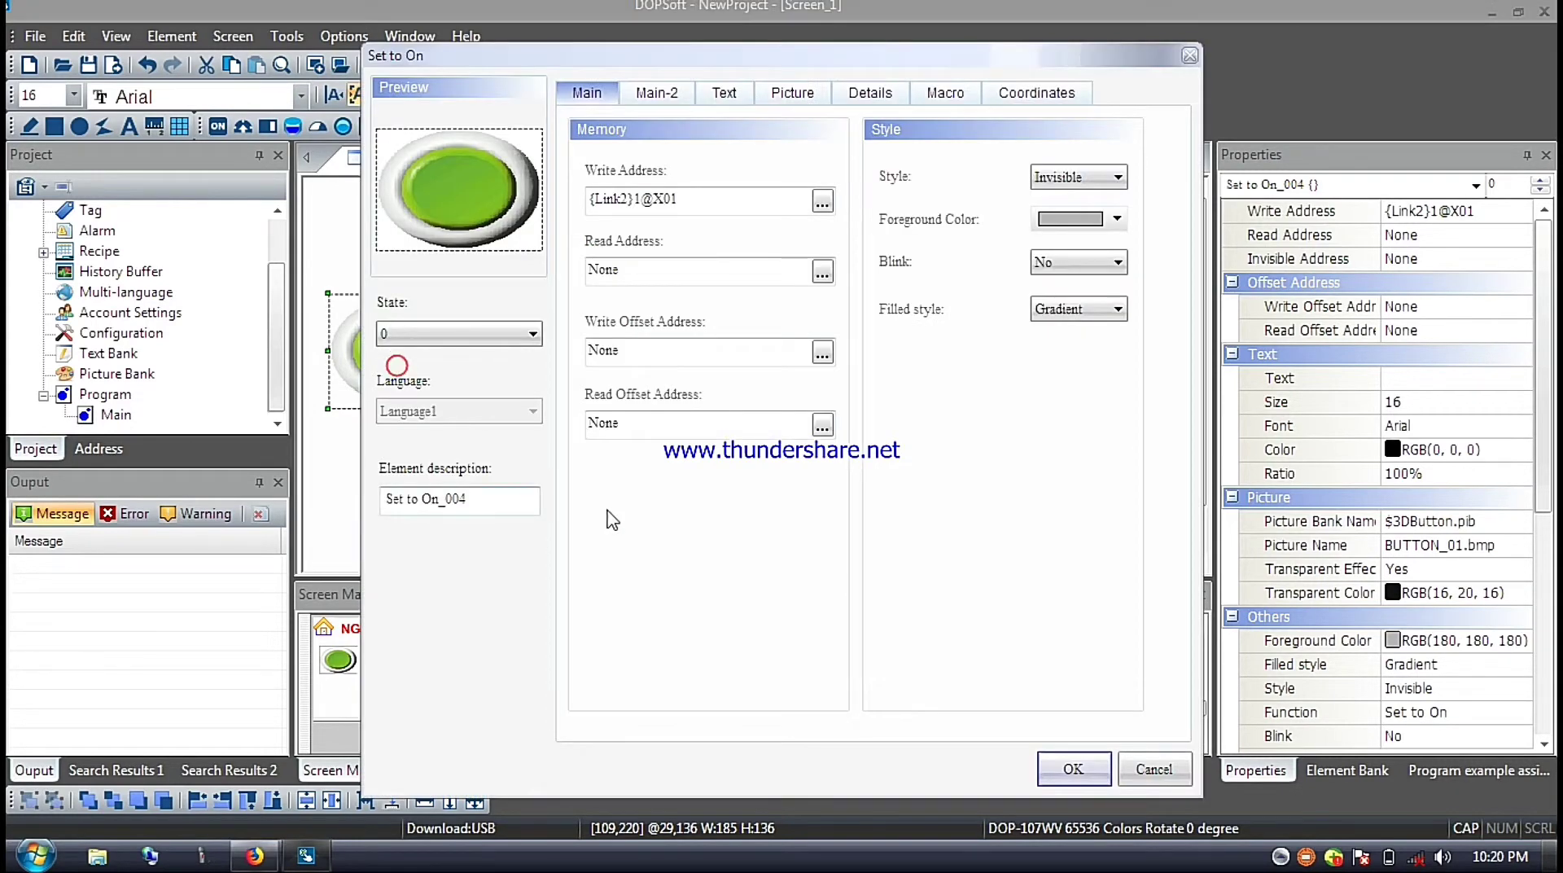
click(721, 93)
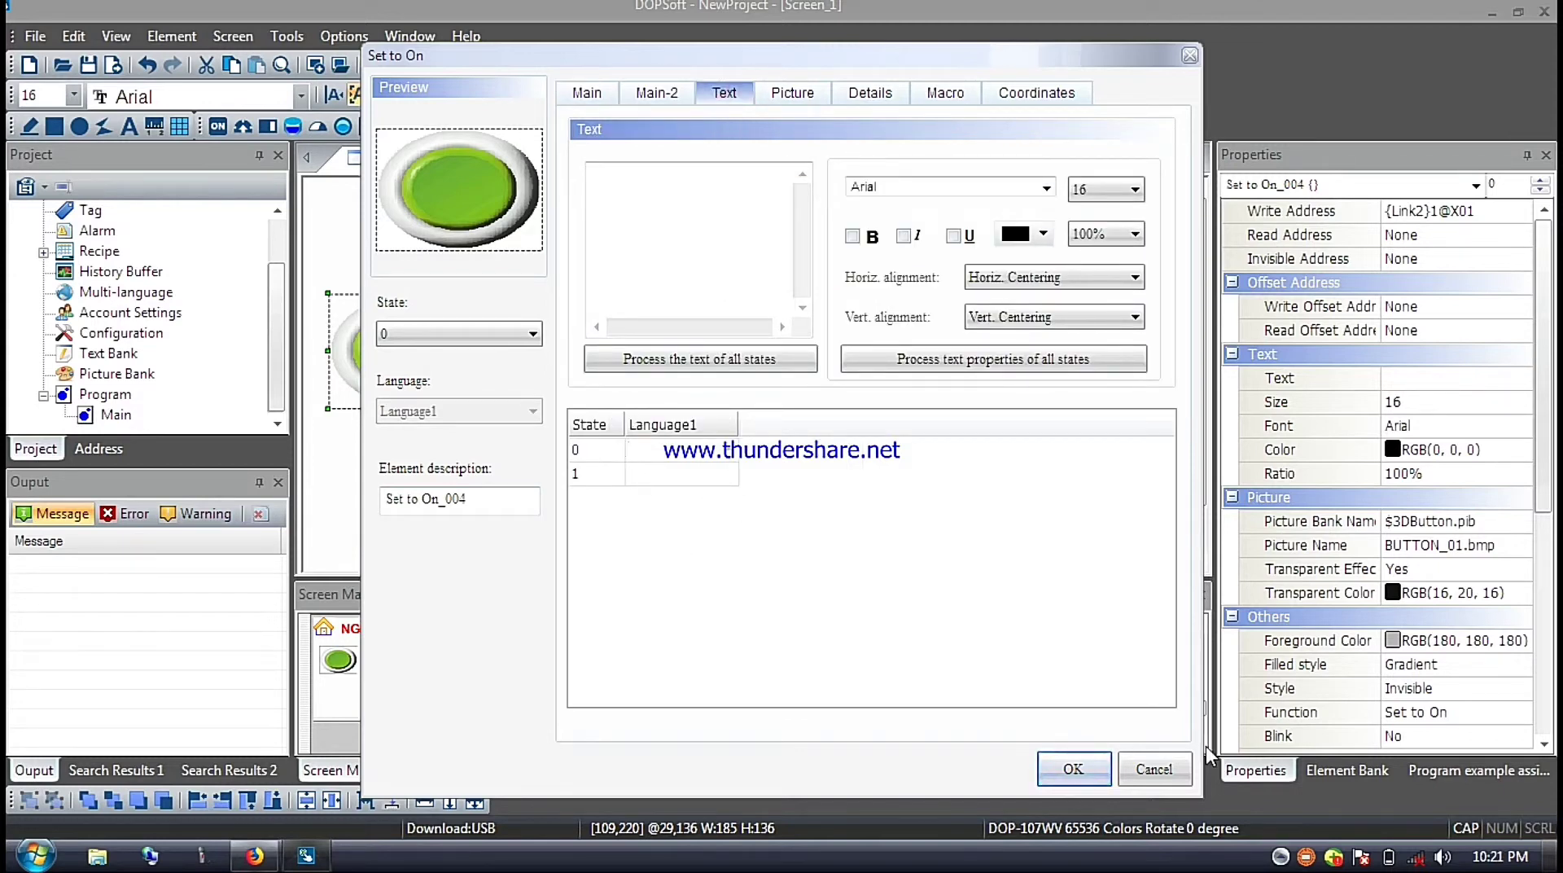
text(ON)
click(659, 474)
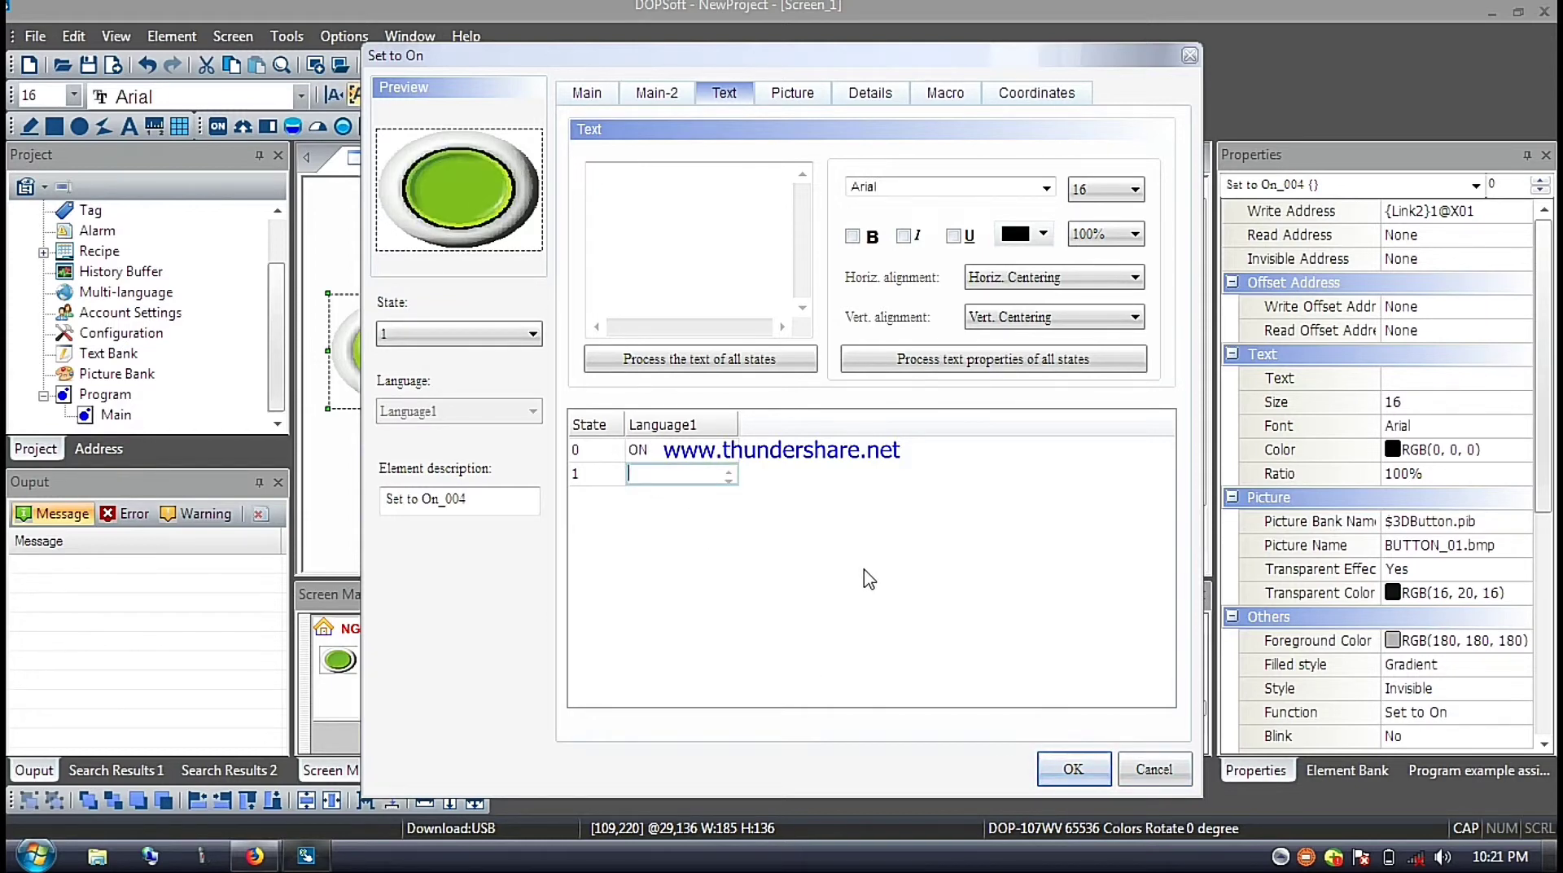
text(O)
Clear the Set to On button's state 0 text, complete its state 1 text as ON, and apply the settings.
click(661, 447)
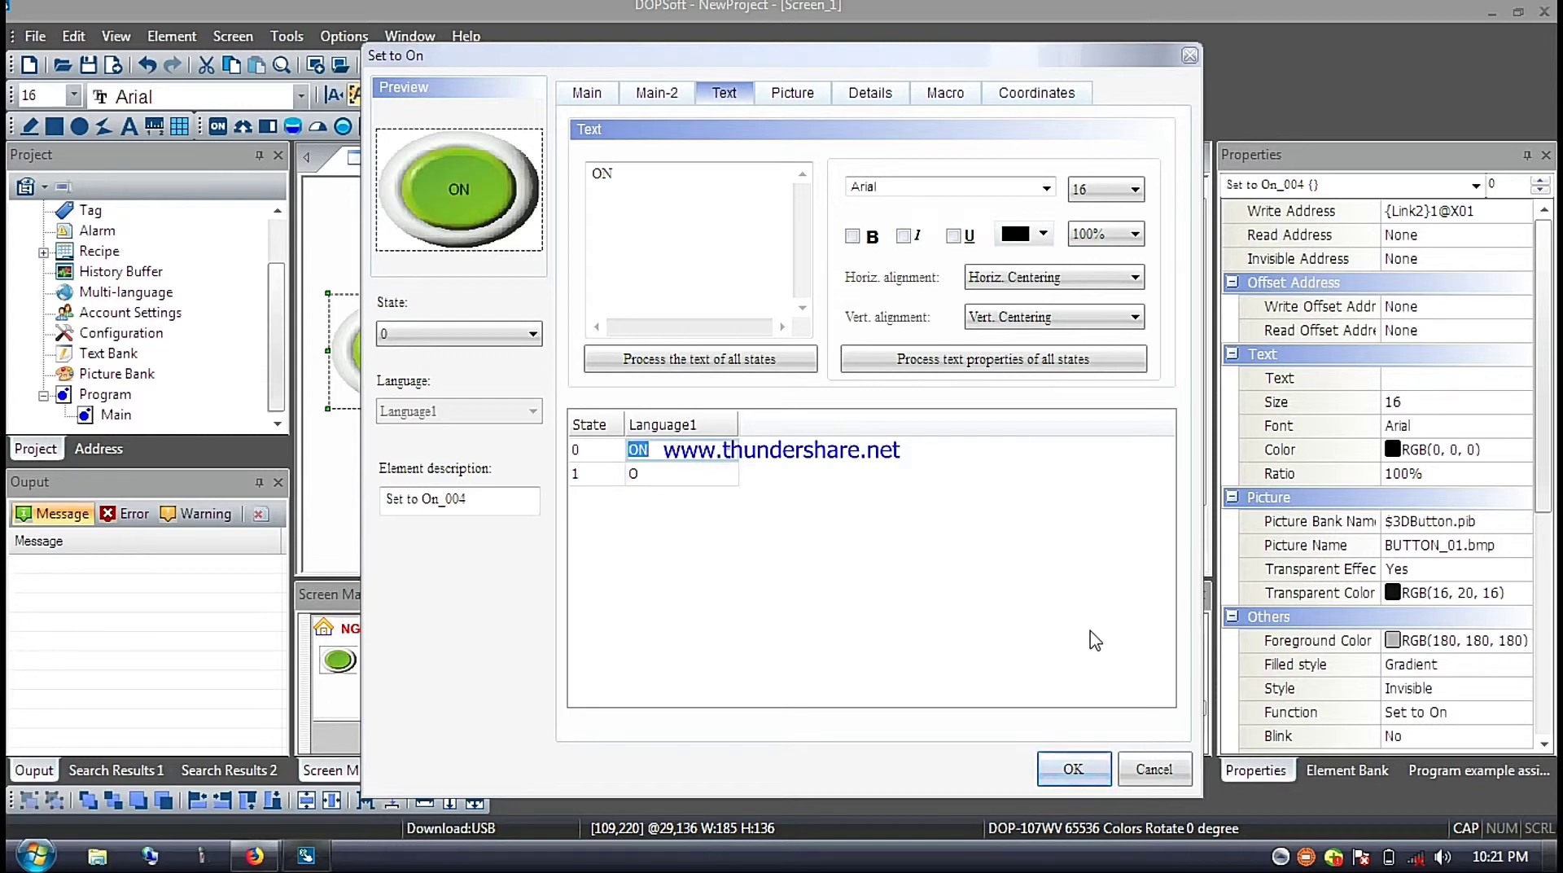
key(Delete)
click(659, 475)
click(655, 474)
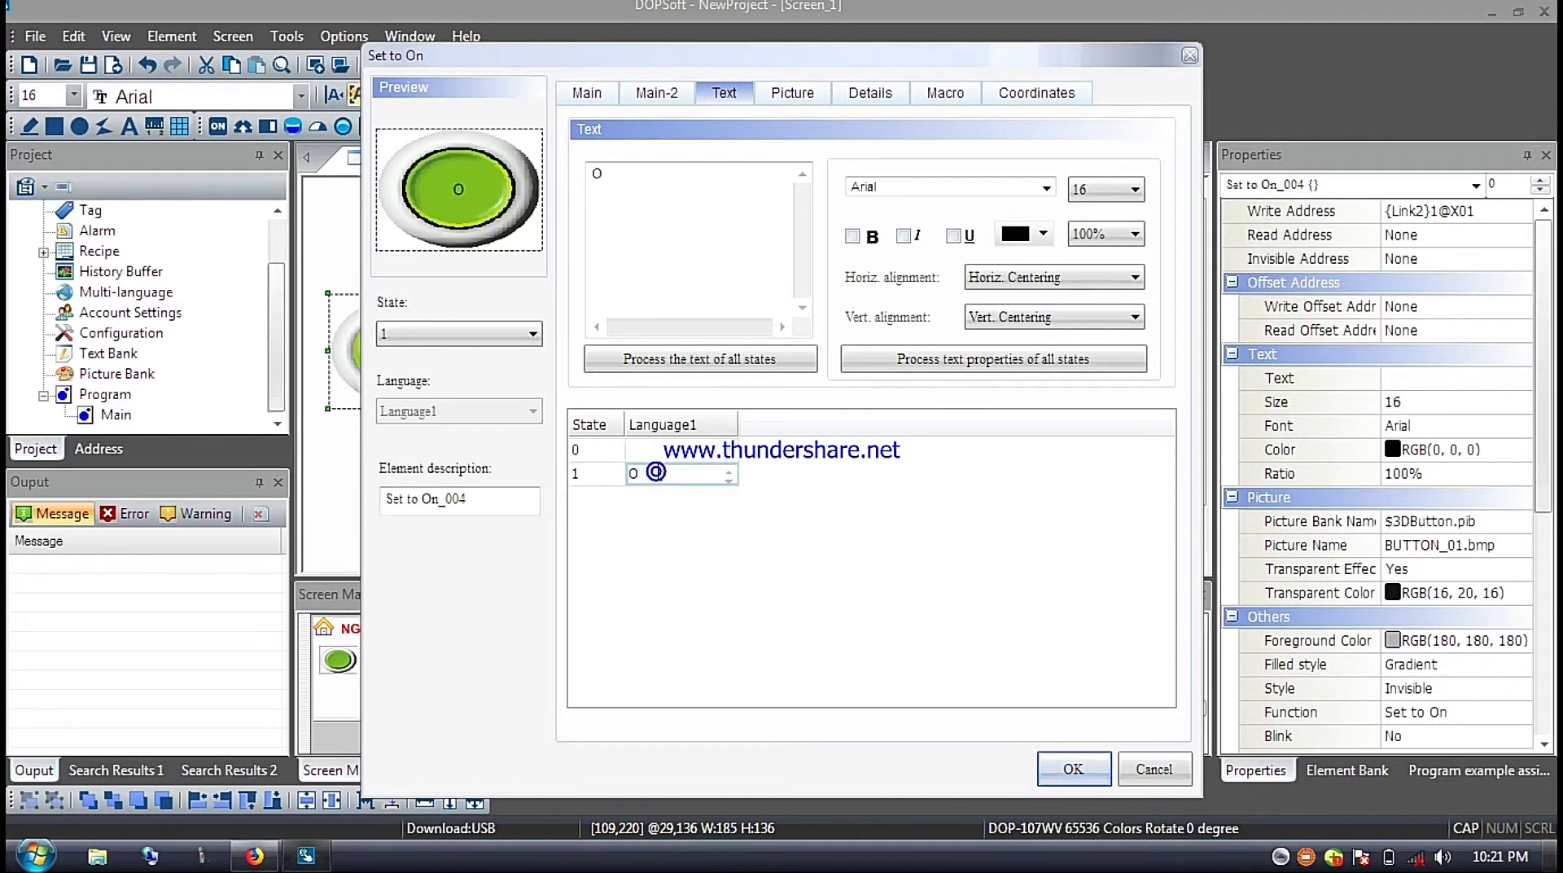
text(N)
click(1073, 769)
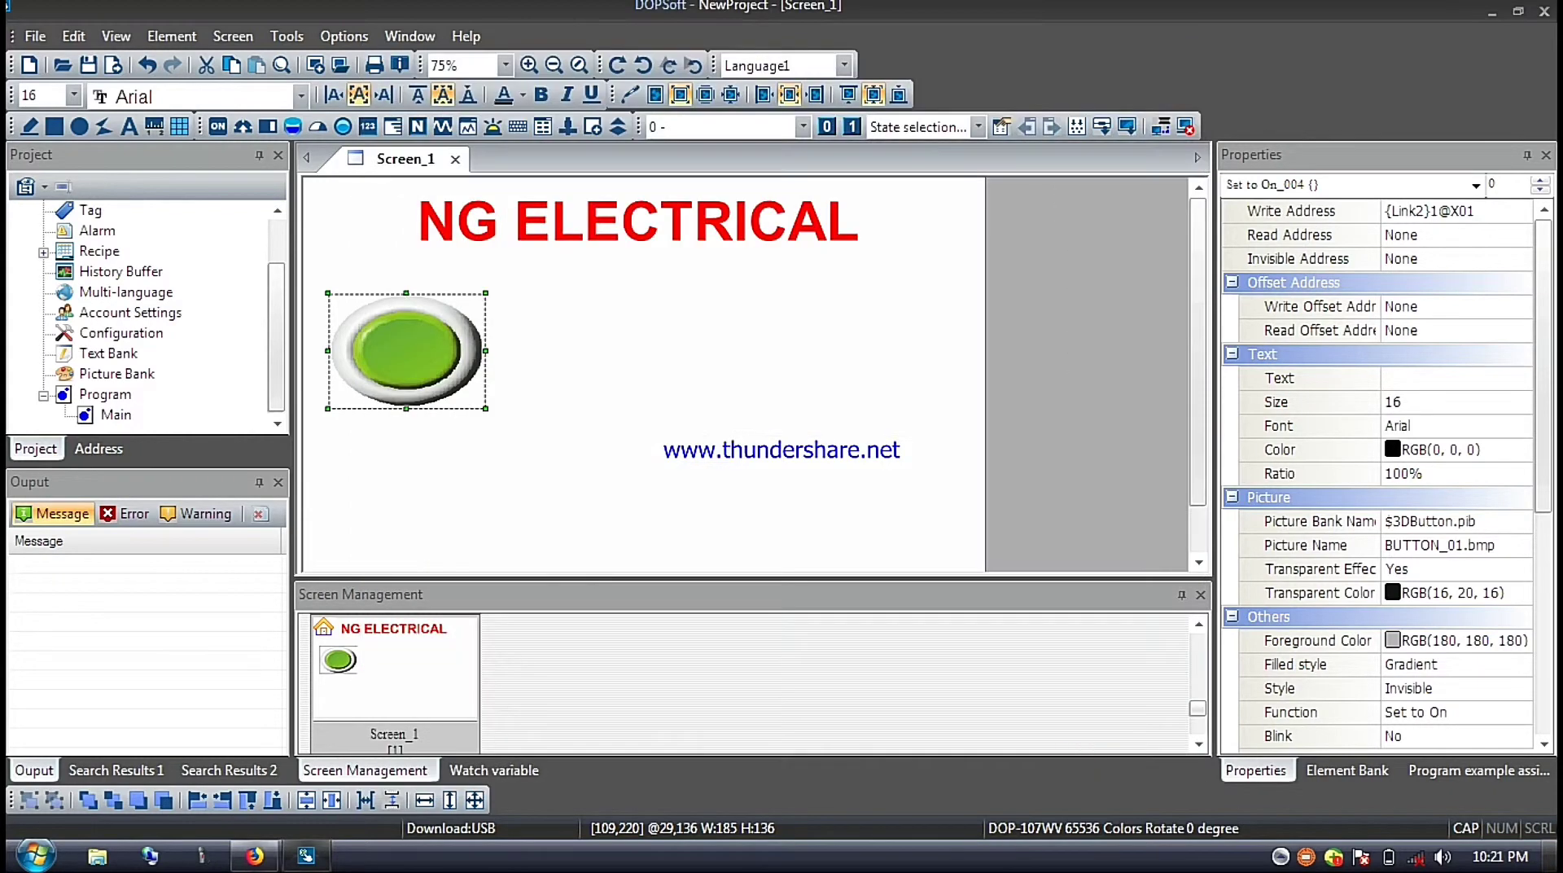
Place a Set to Off button about 176 by 139 to the right of the green Set to On button.
click(219, 127)
click(246, 180)
drag(513, 411, 660, 291)
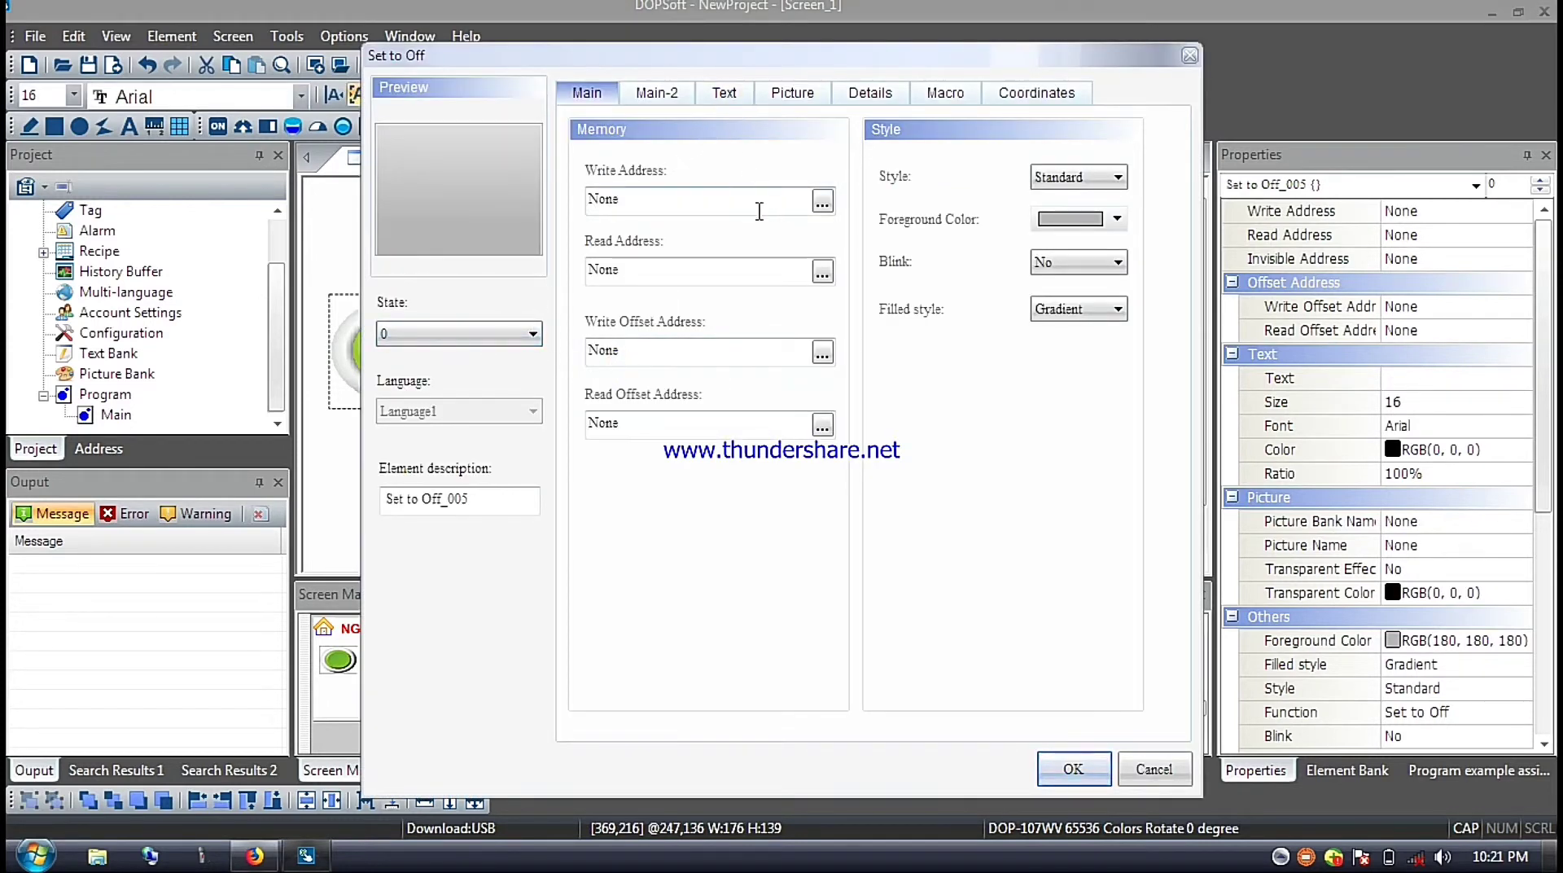
Set the Set to Off button's write address to device X, address 01, on Link2.
click(822, 201)
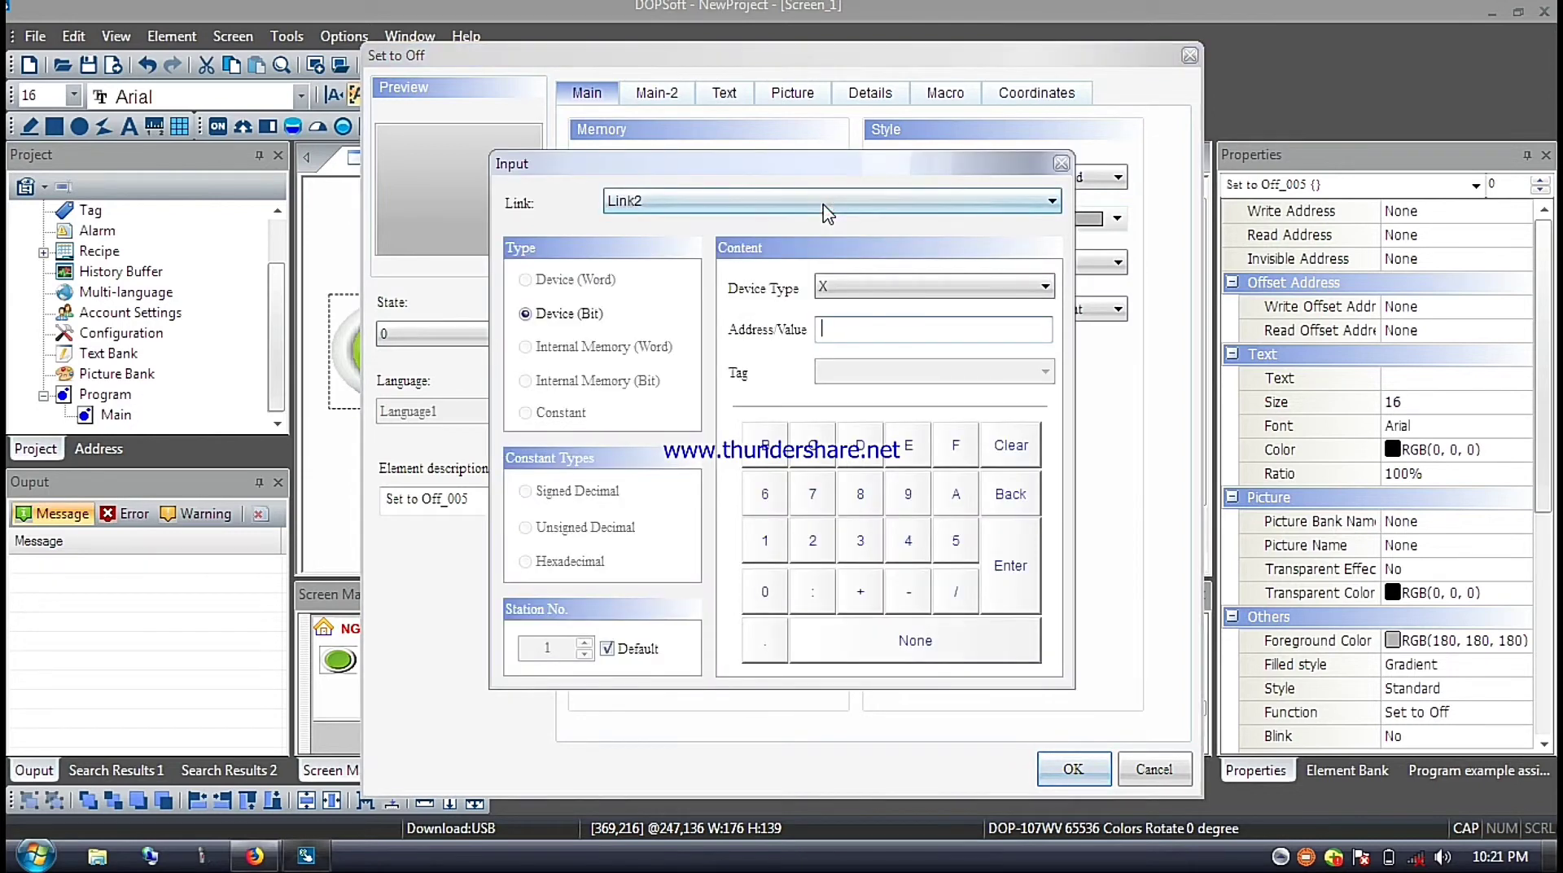
click(769, 594)
click(753, 546)
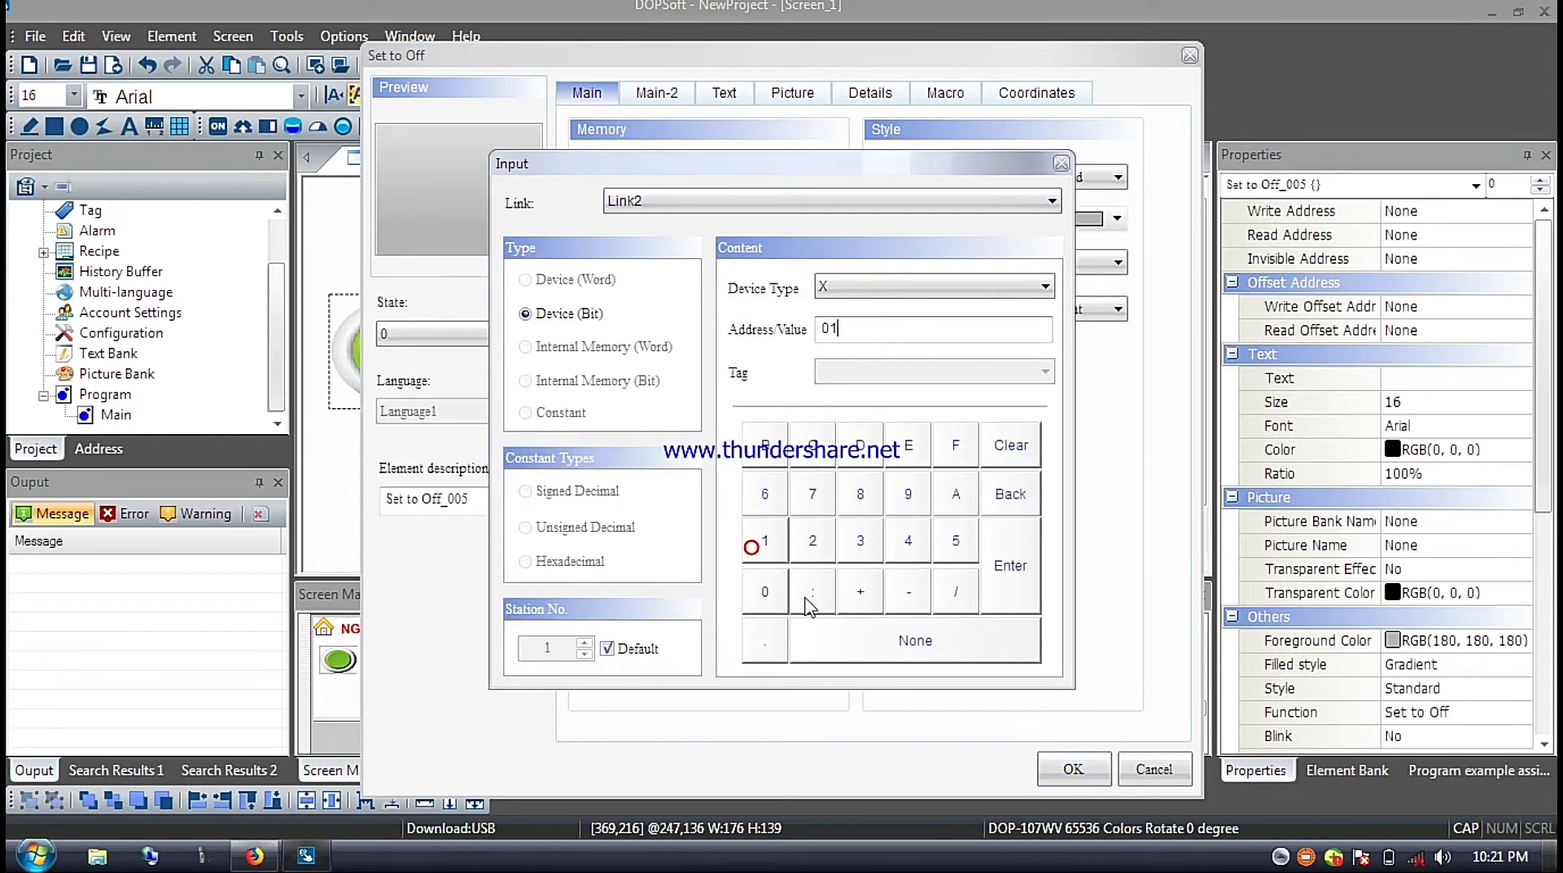
click(999, 600)
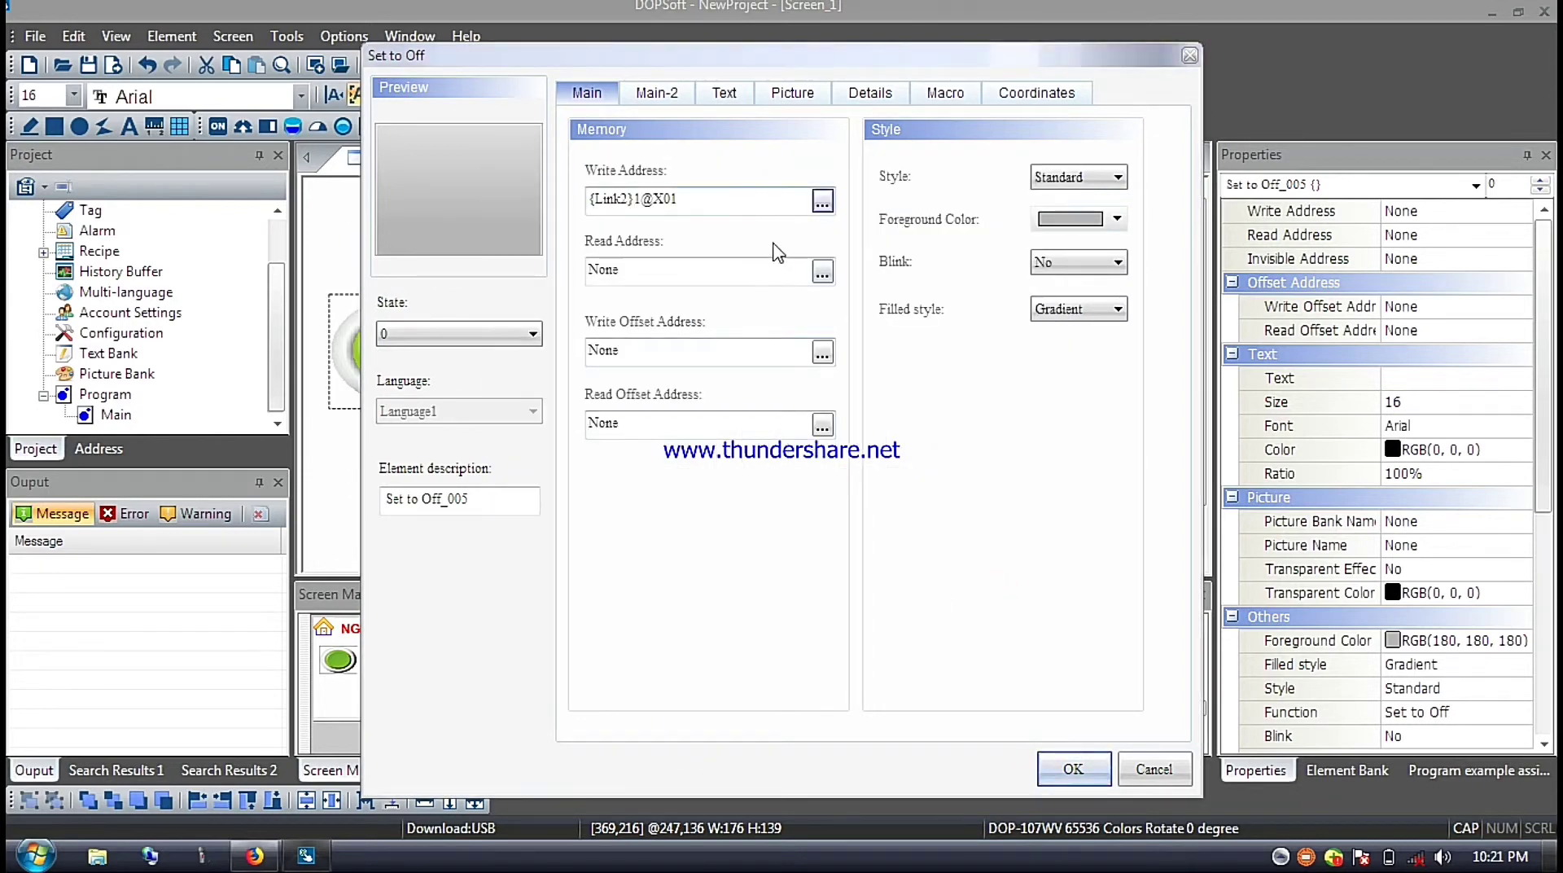
Assign BUTTON_17.bmp from the S3DButton.pib picture bank to state 0 of the Set to Off button, with Stretch All as stretch mode.
click(786, 95)
click(782, 177)
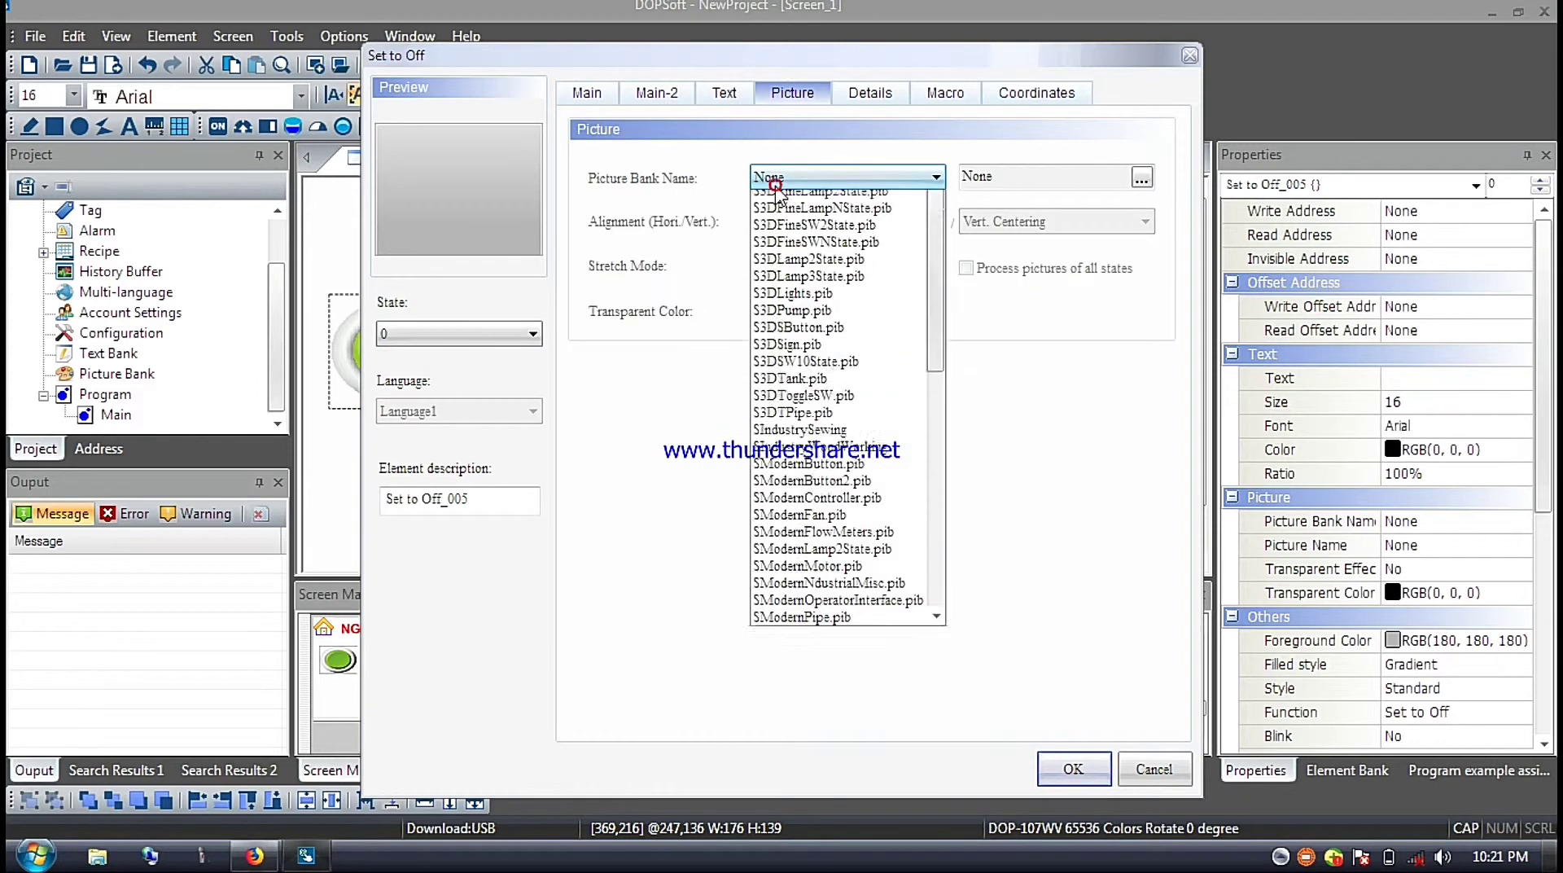
click(801, 181)
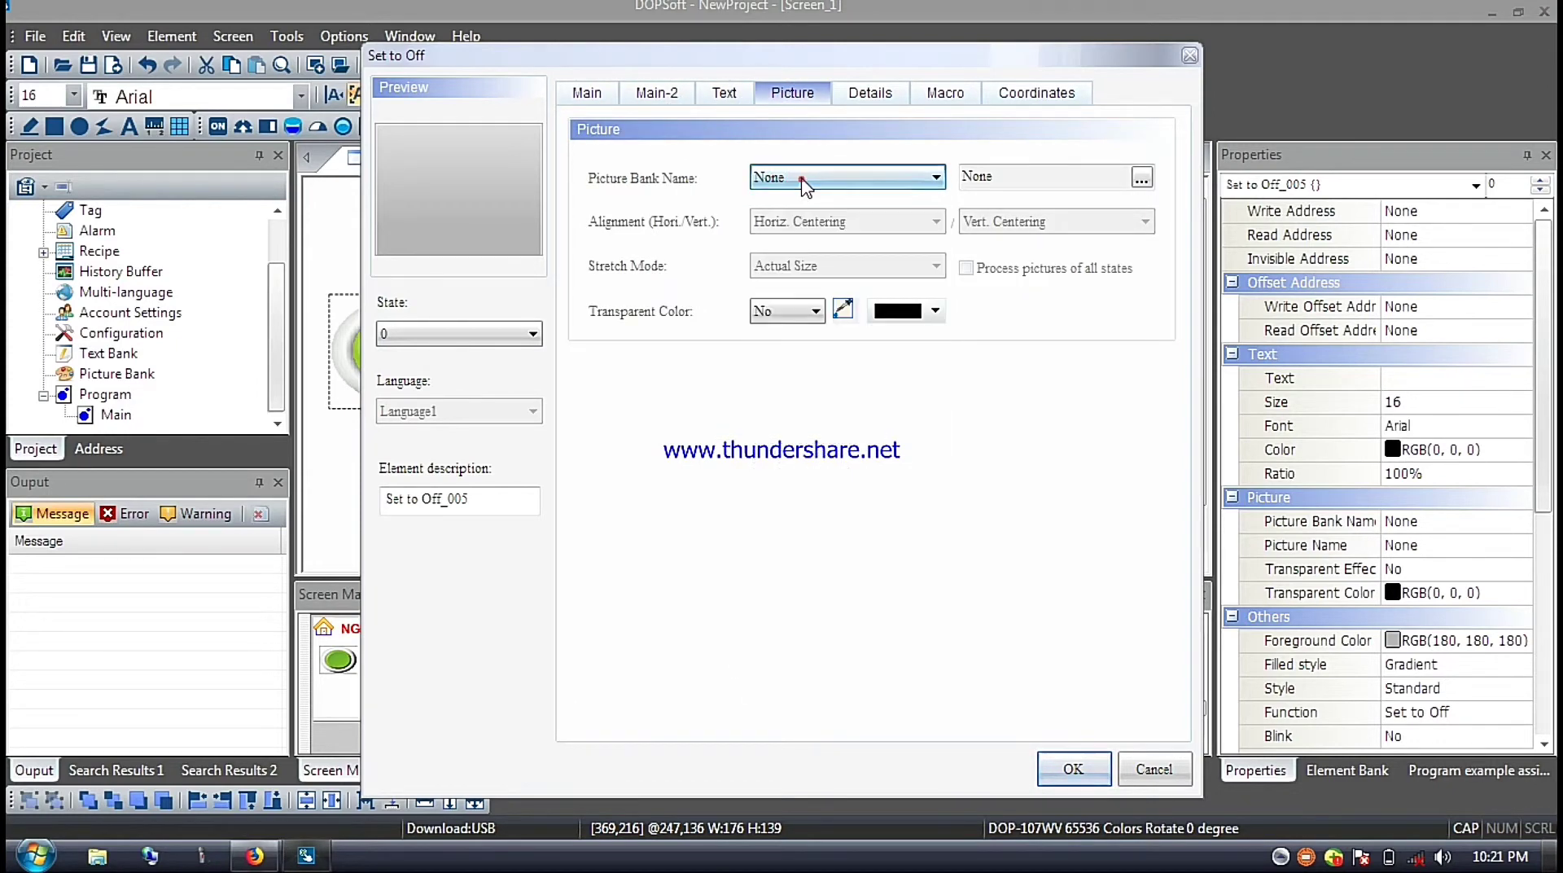
click(807, 181)
click(808, 207)
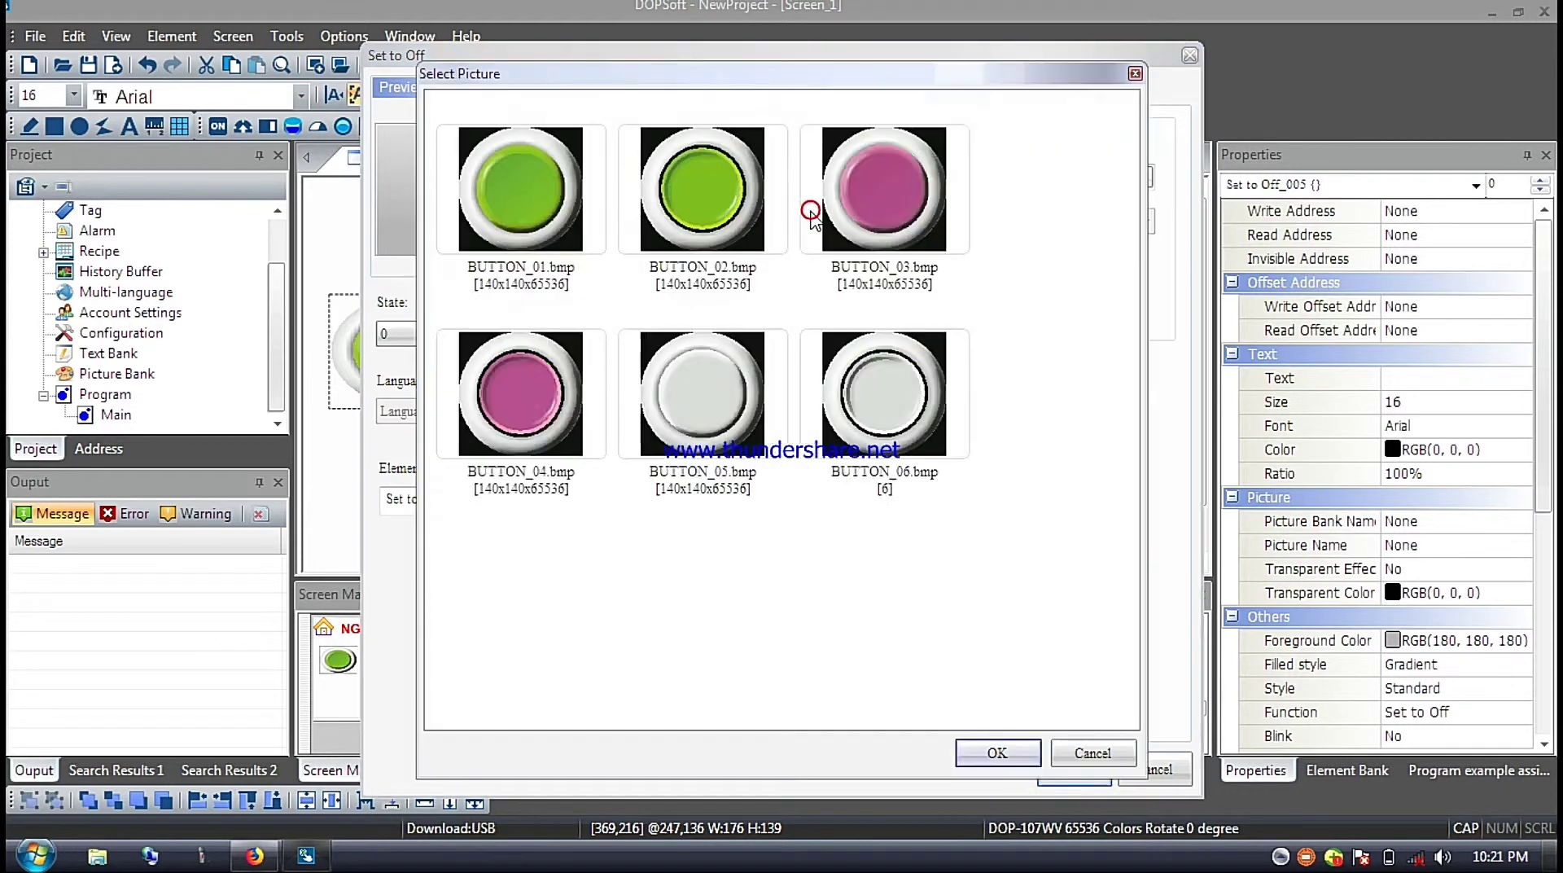
scroll(772, 425, down, 5)
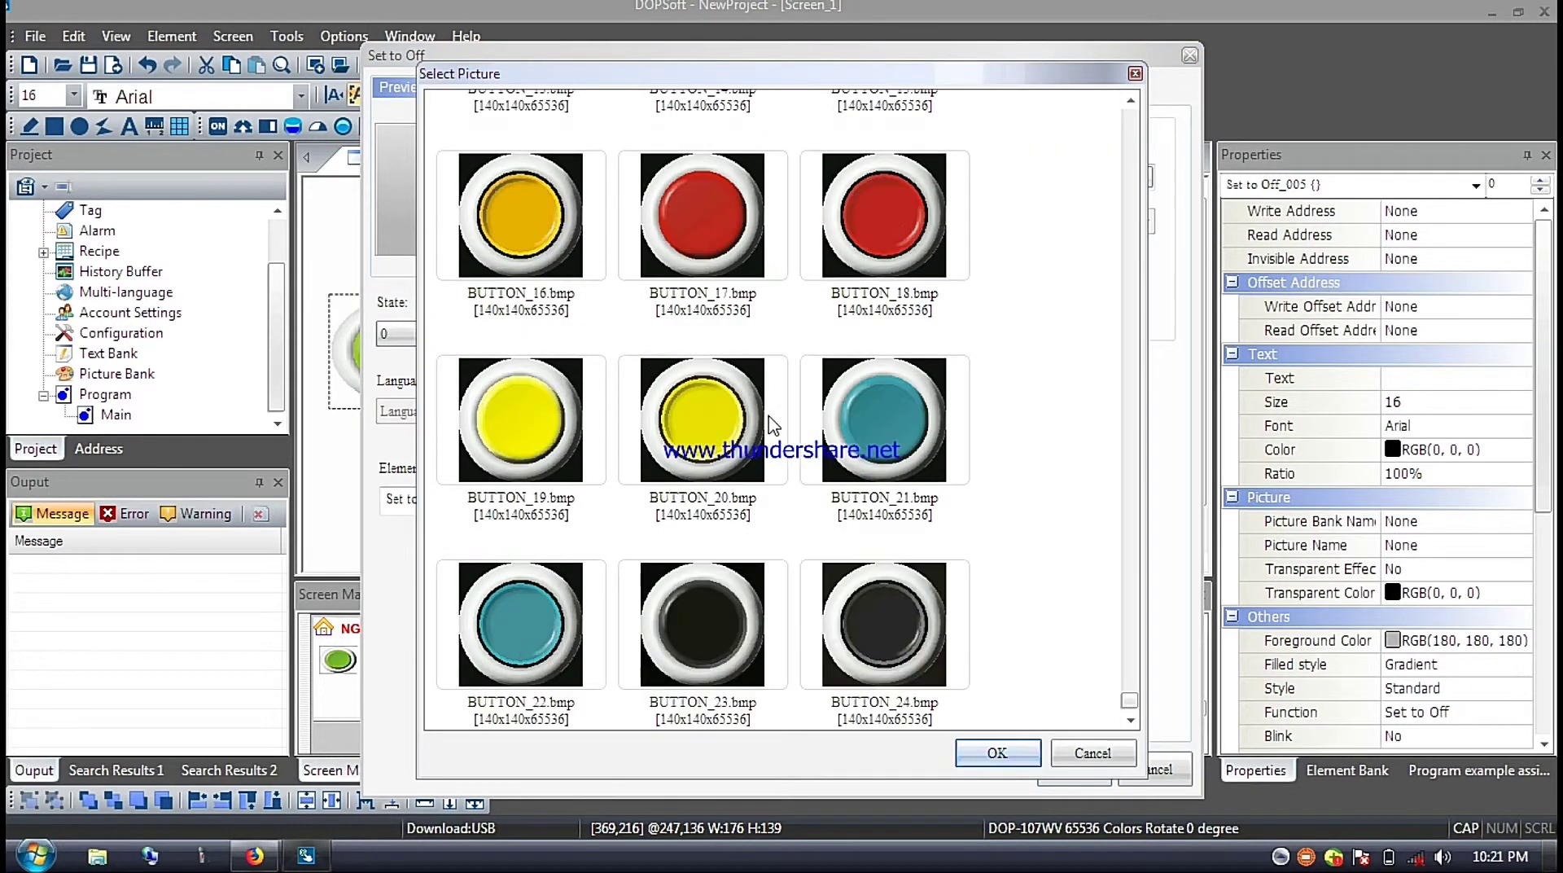
click(697, 210)
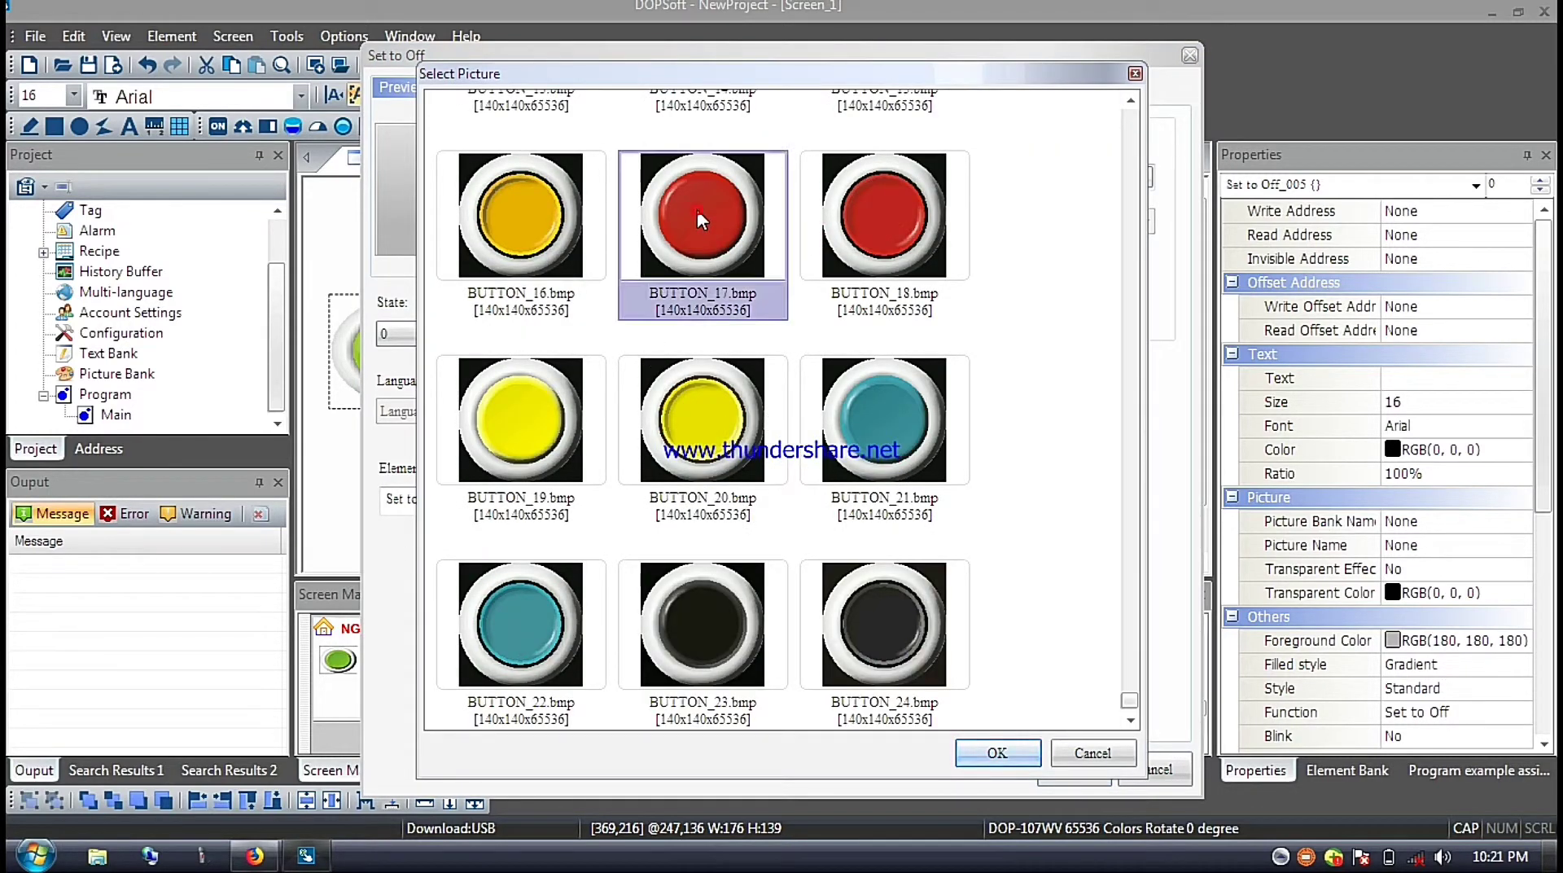
click(997, 753)
click(816, 269)
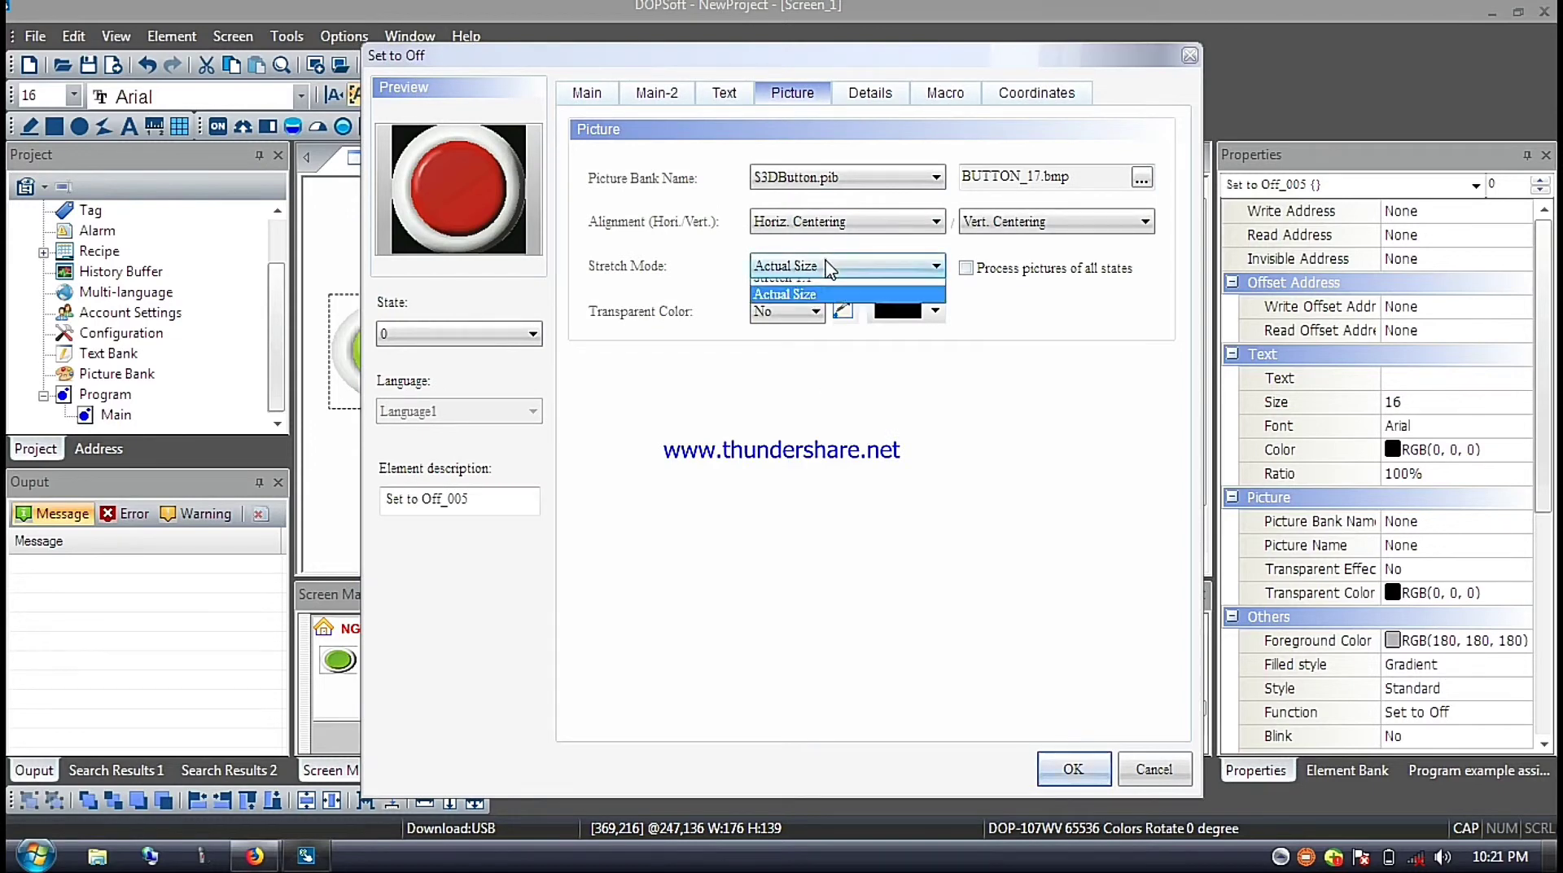
click(822, 285)
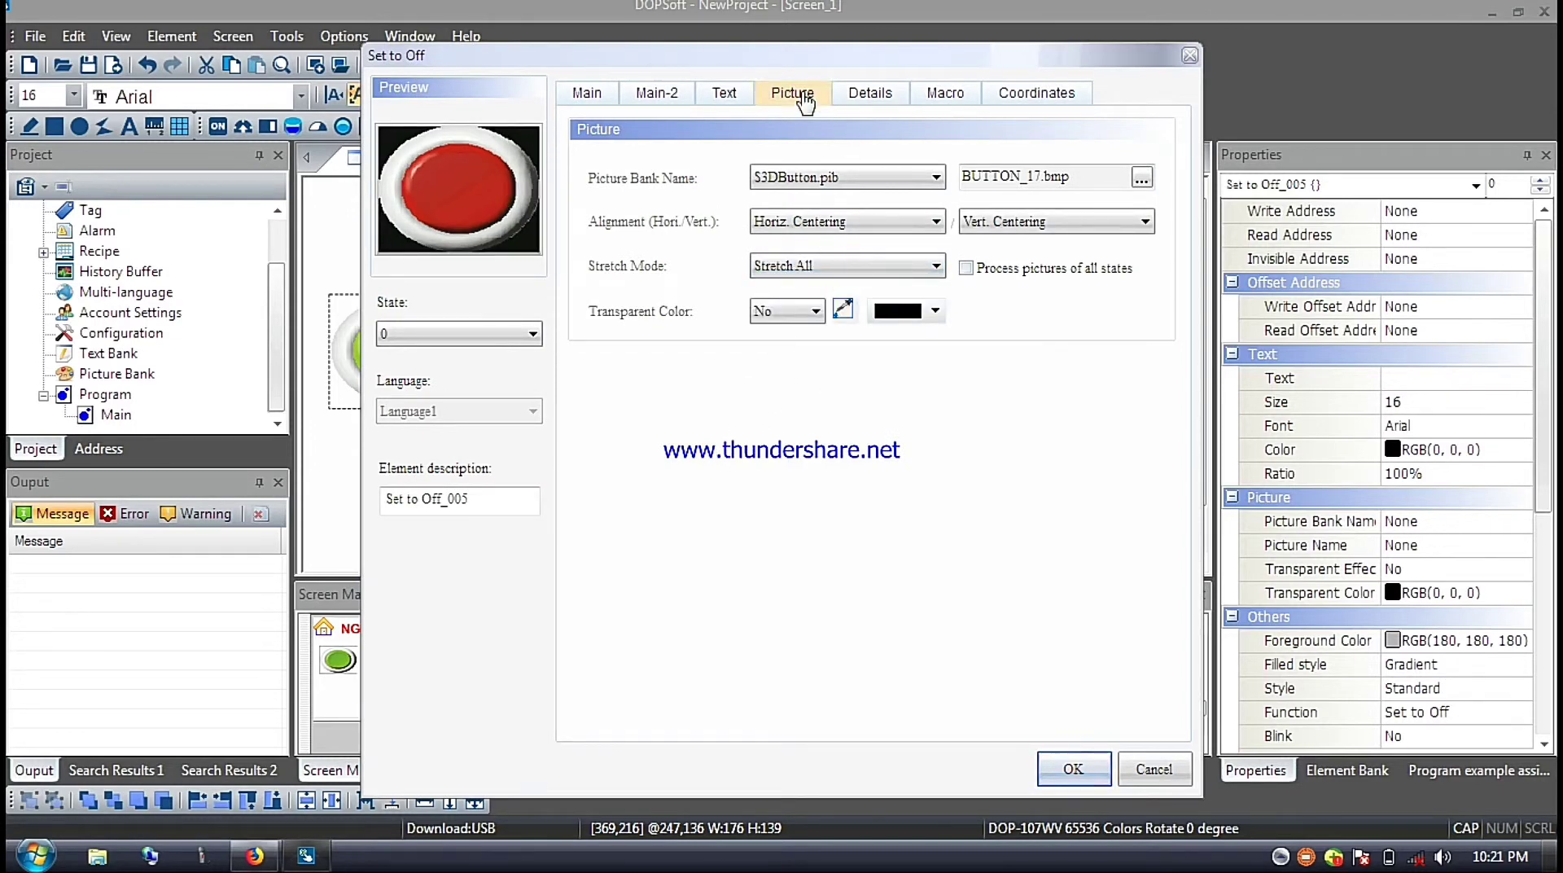
click(839, 177)
click(832, 219)
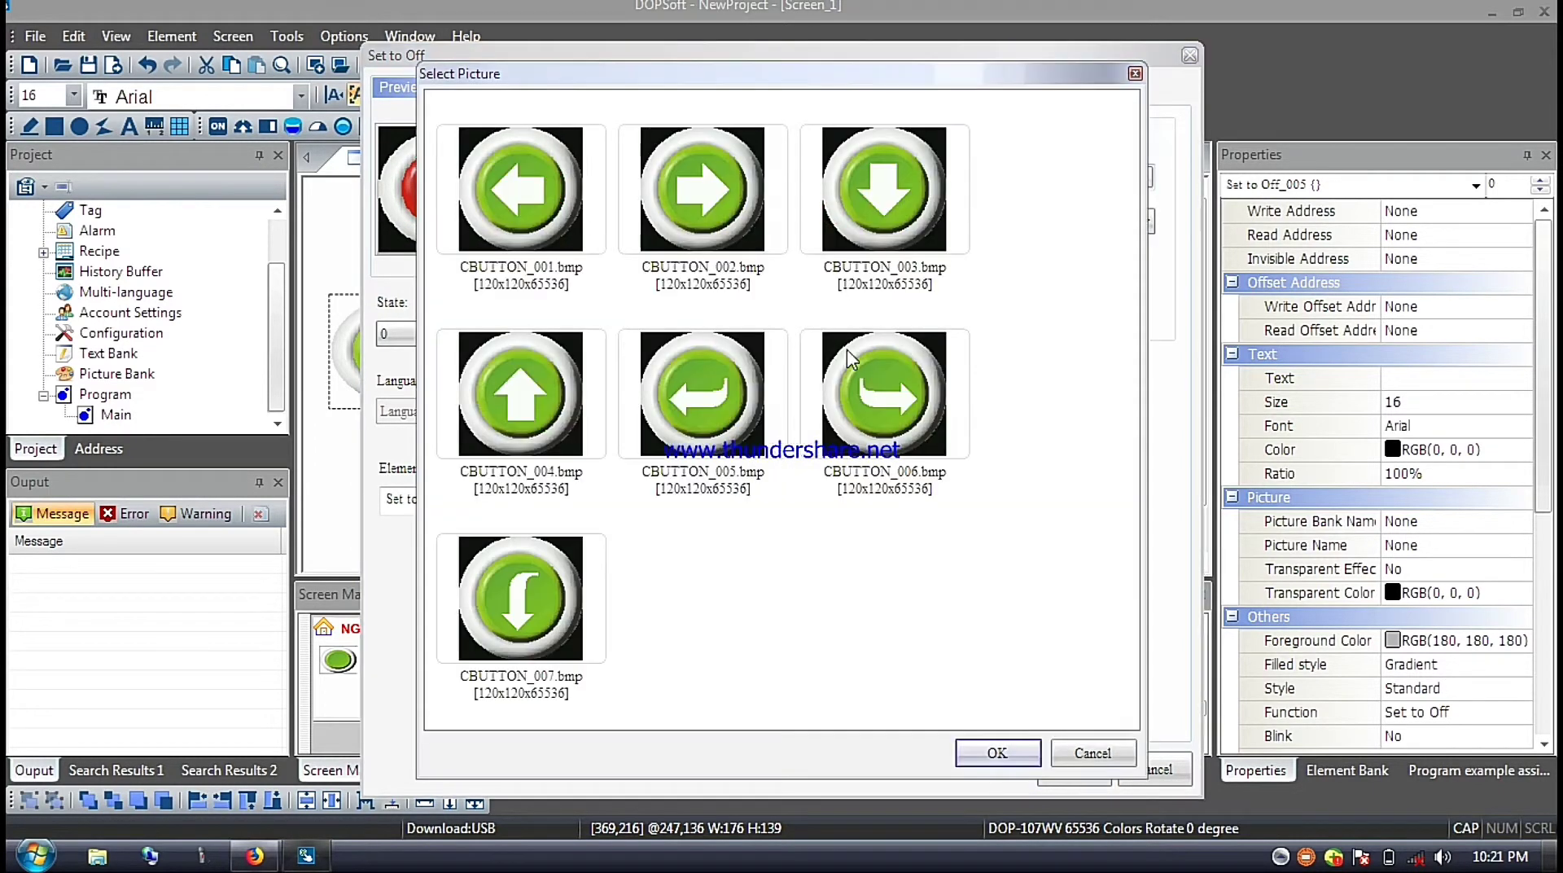
click(1134, 74)
Assign BUTTON_18.bmp from the $3DButton.pib picture bank to state 1 of the Set to Off button, with Stretch All as stretch mode.
click(490, 340)
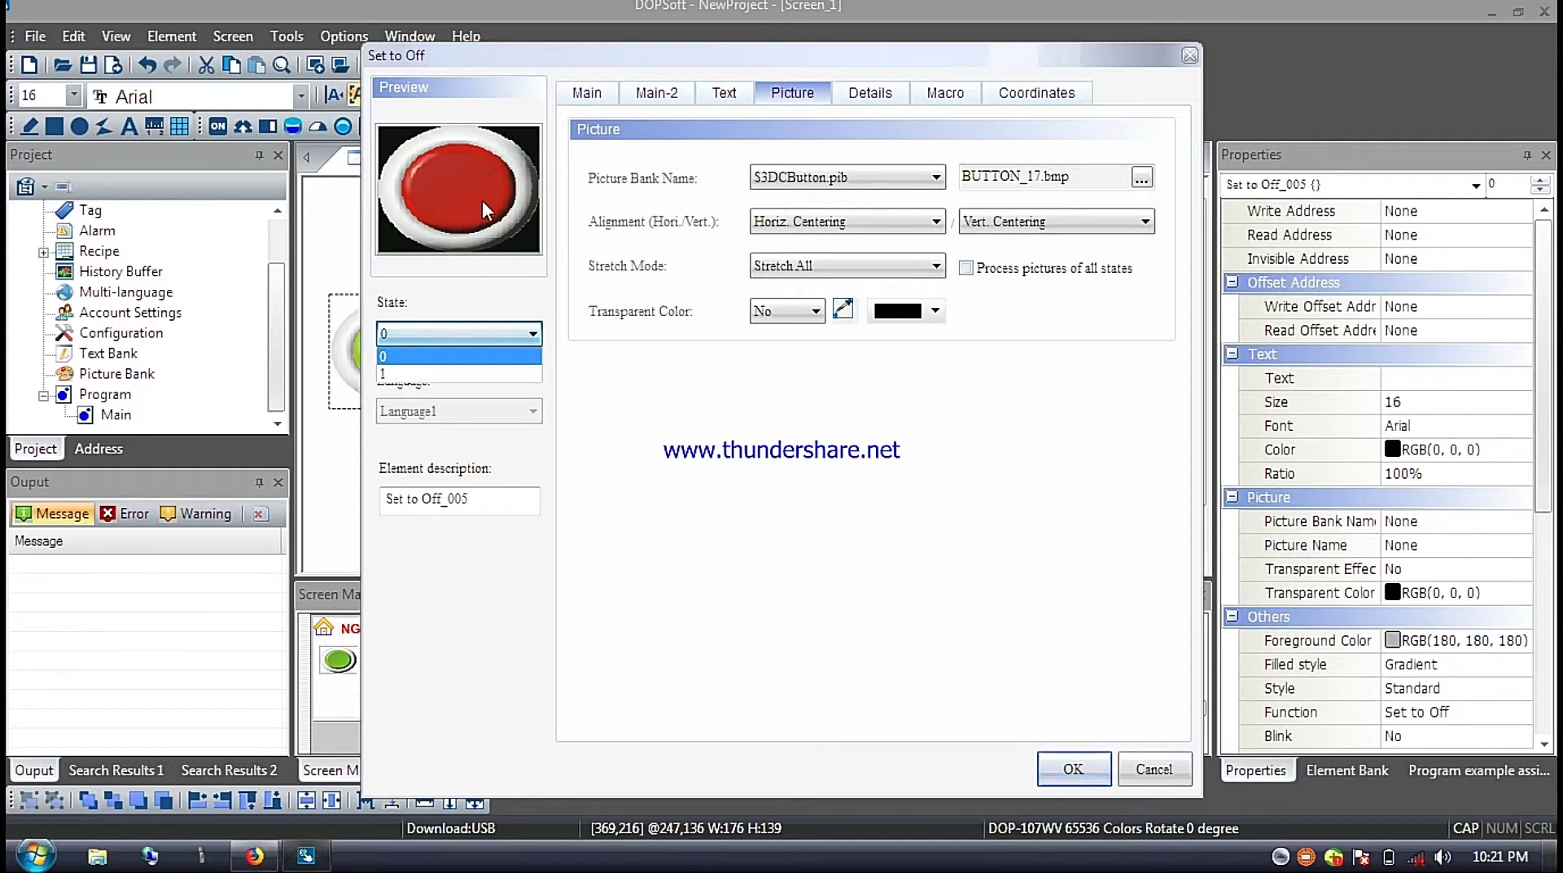
click(458, 375)
click(851, 173)
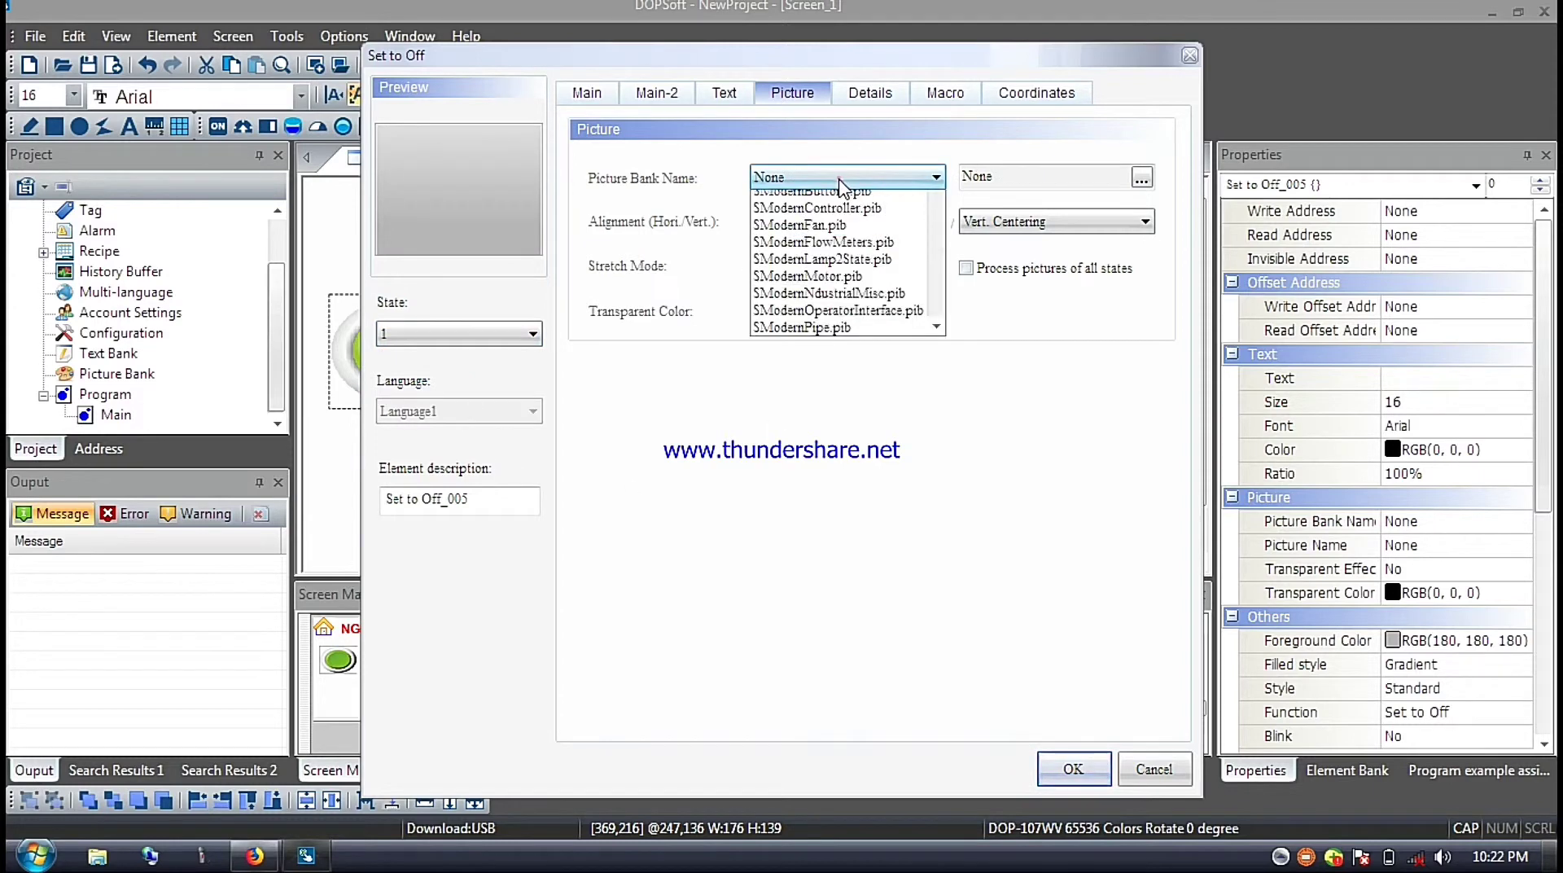
click(841, 223)
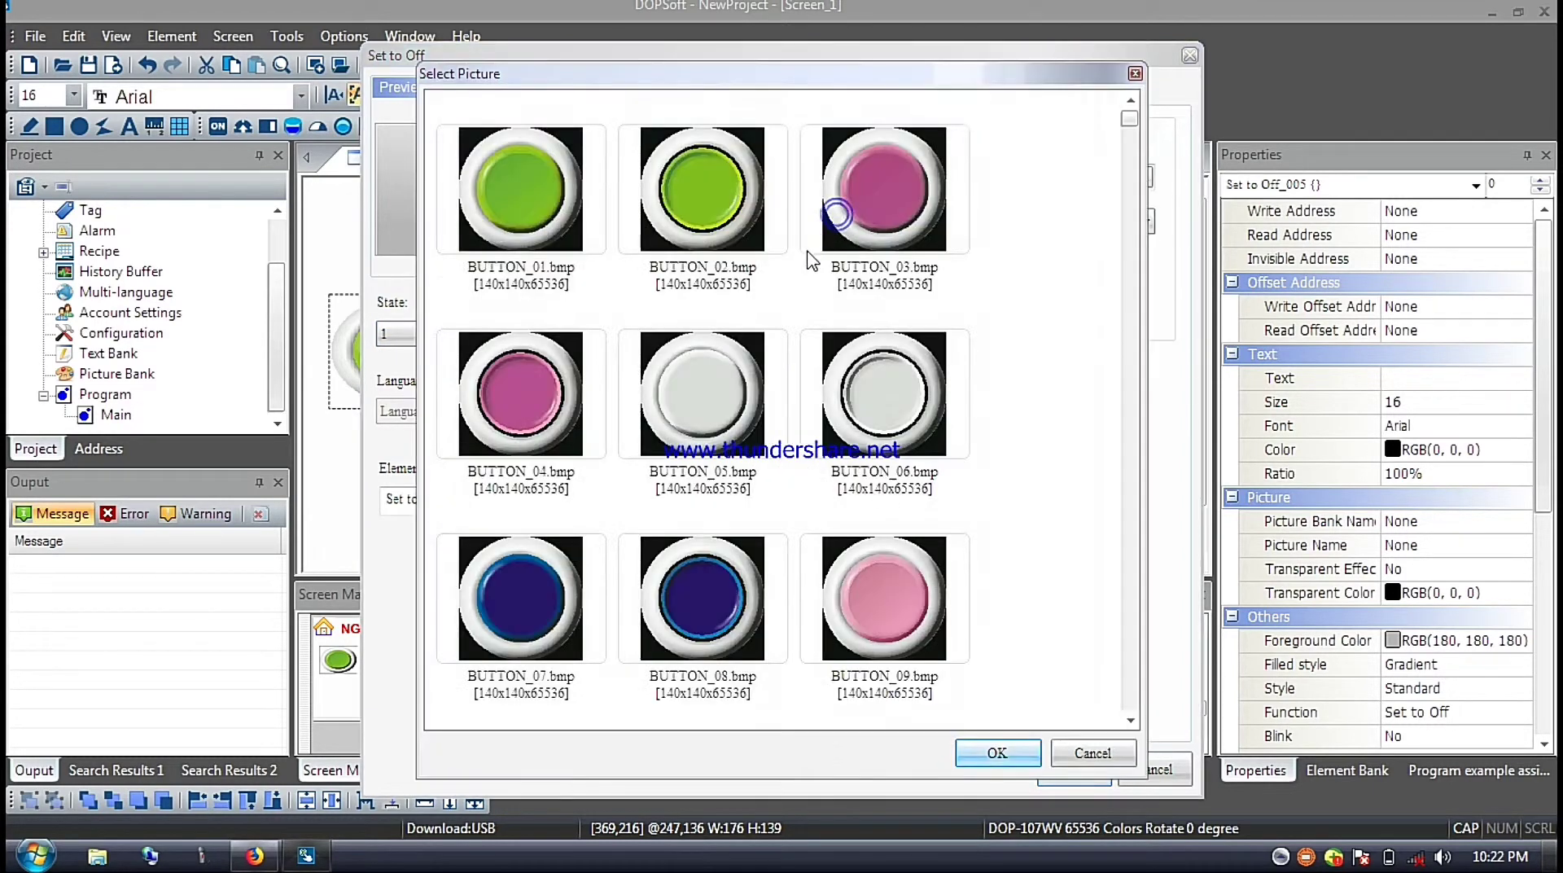
scroll(768, 371, down, 3)
click(854, 285)
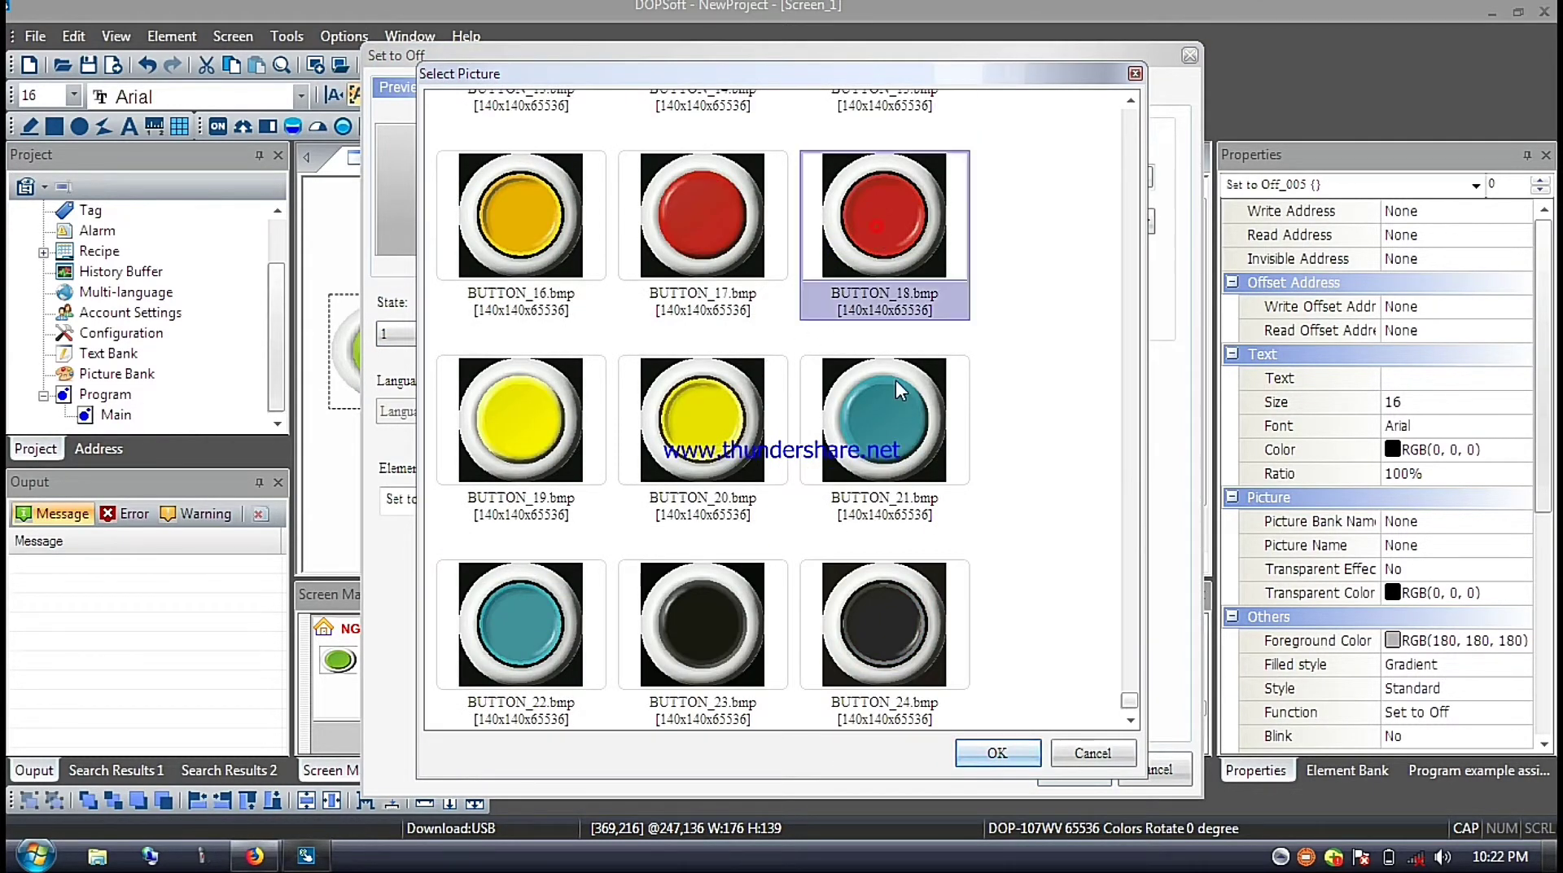
click(995, 750)
click(782, 268)
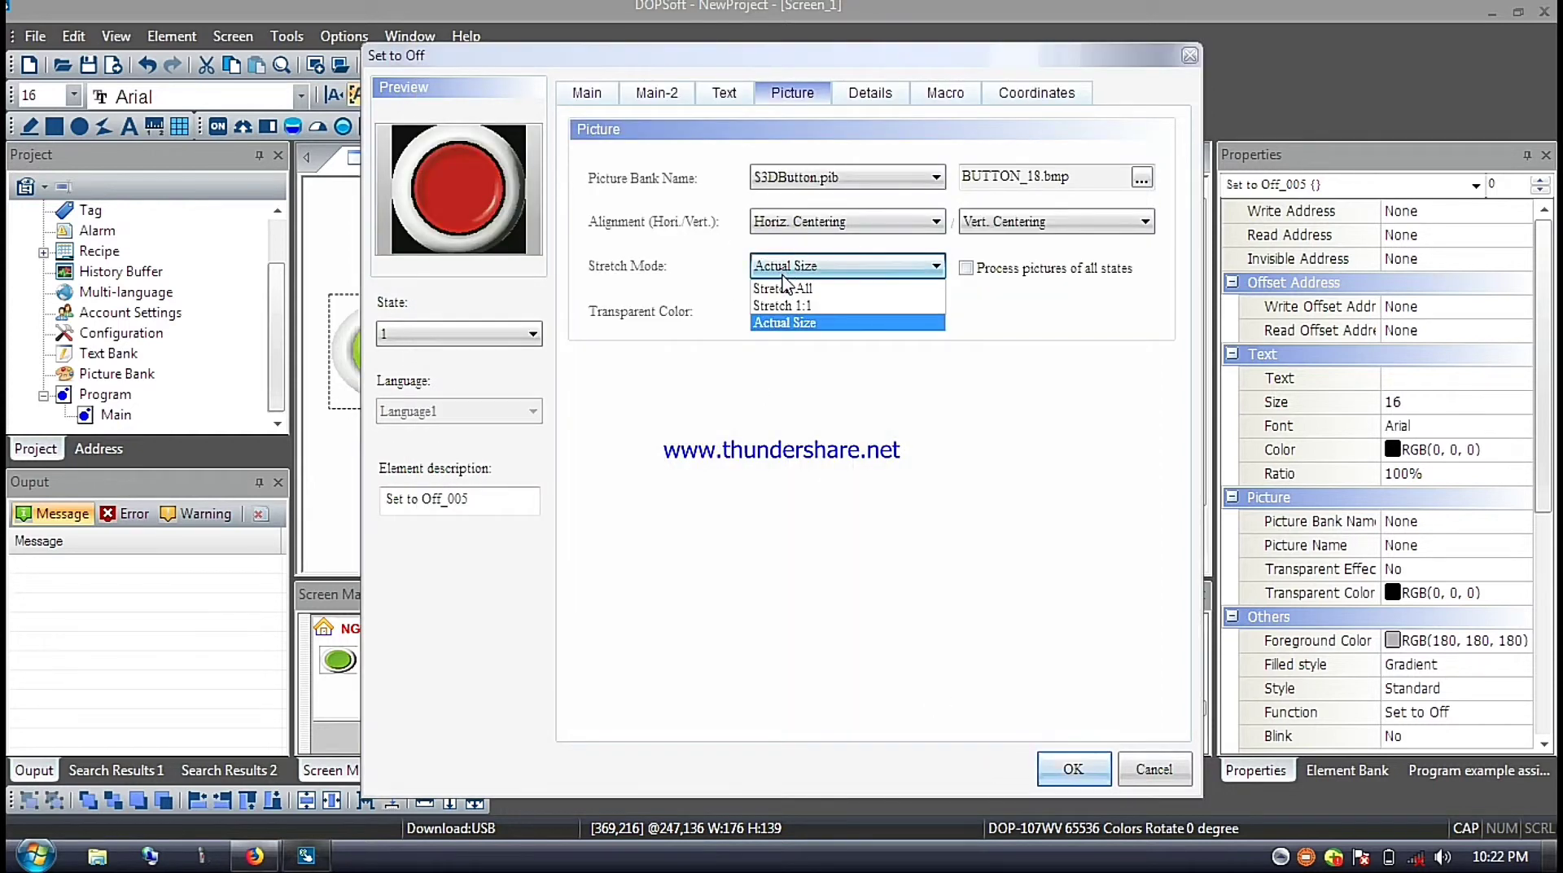
click(783, 284)
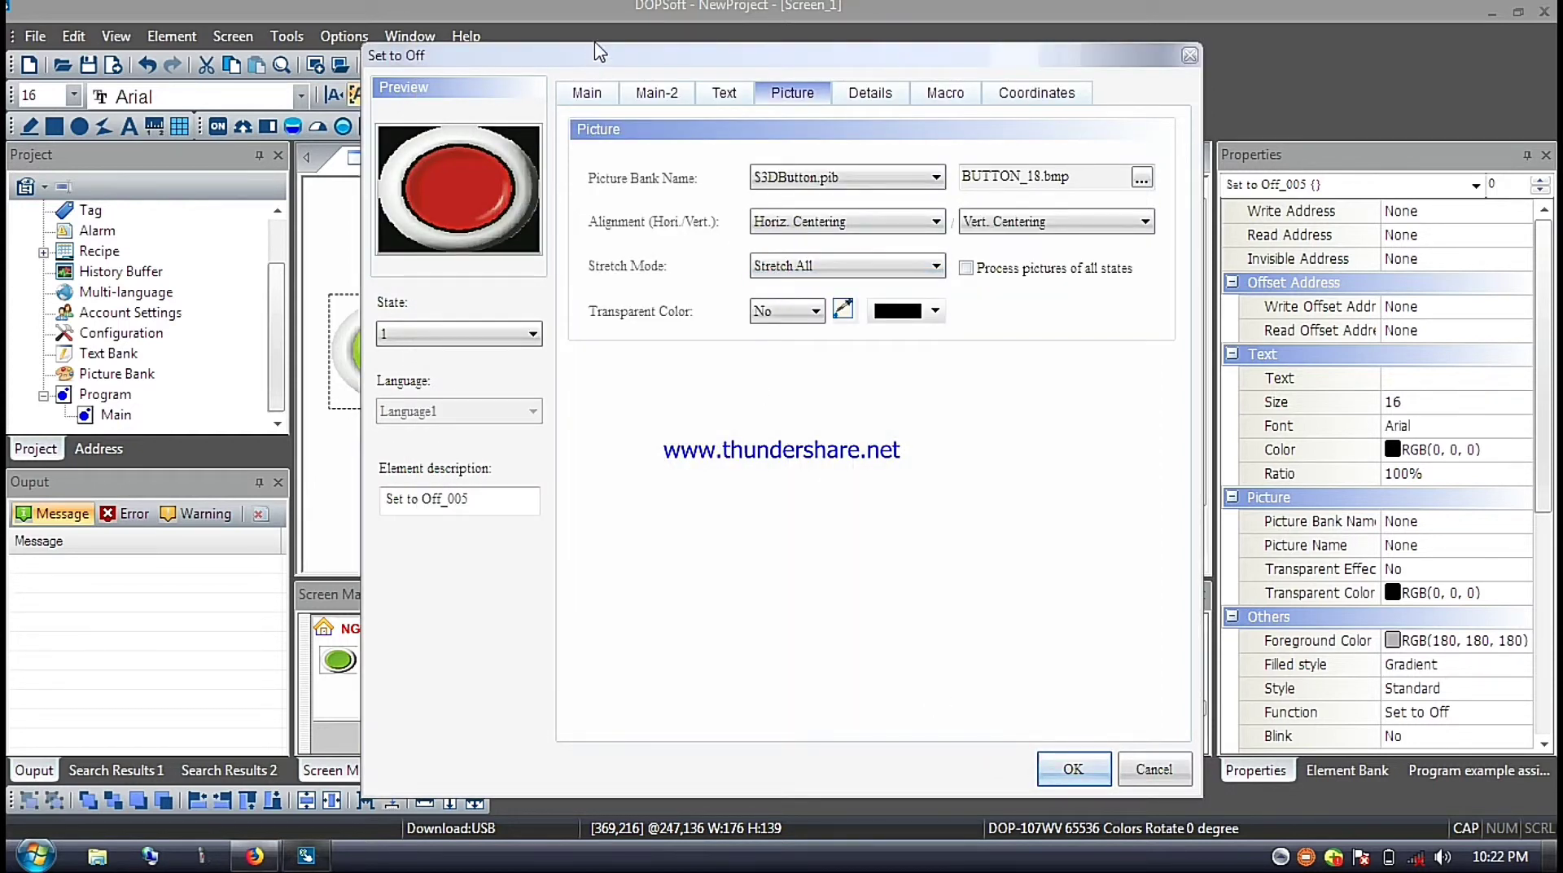
Enter OFF as the state 1 text of the Set to Off button, leaving its state 0 text empty.
click(724, 92)
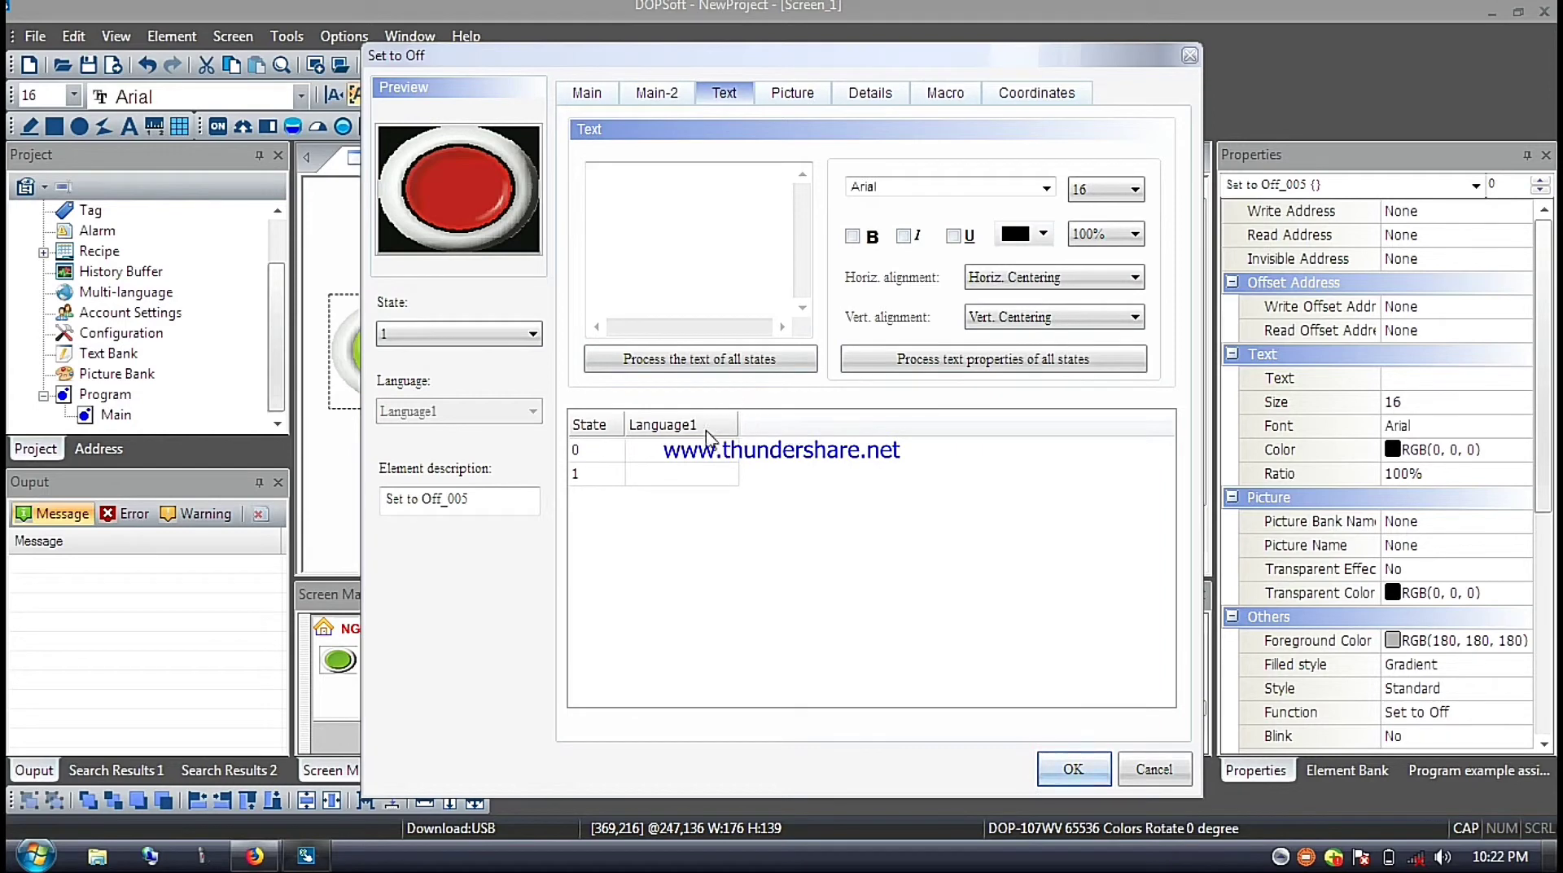
click(702, 450)
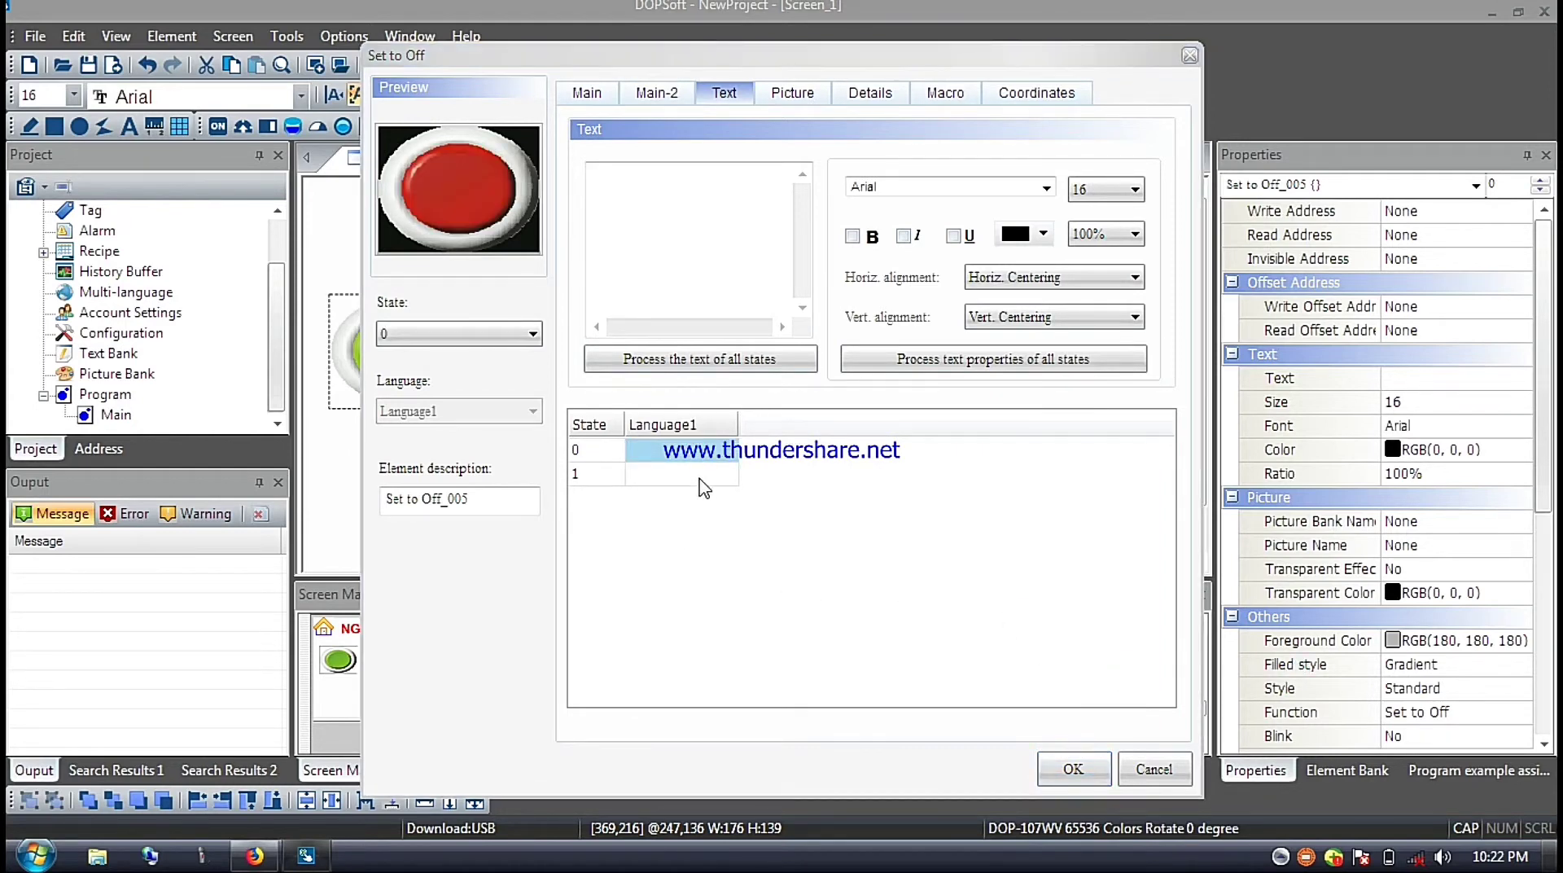
click(698, 480)
click(696, 477)
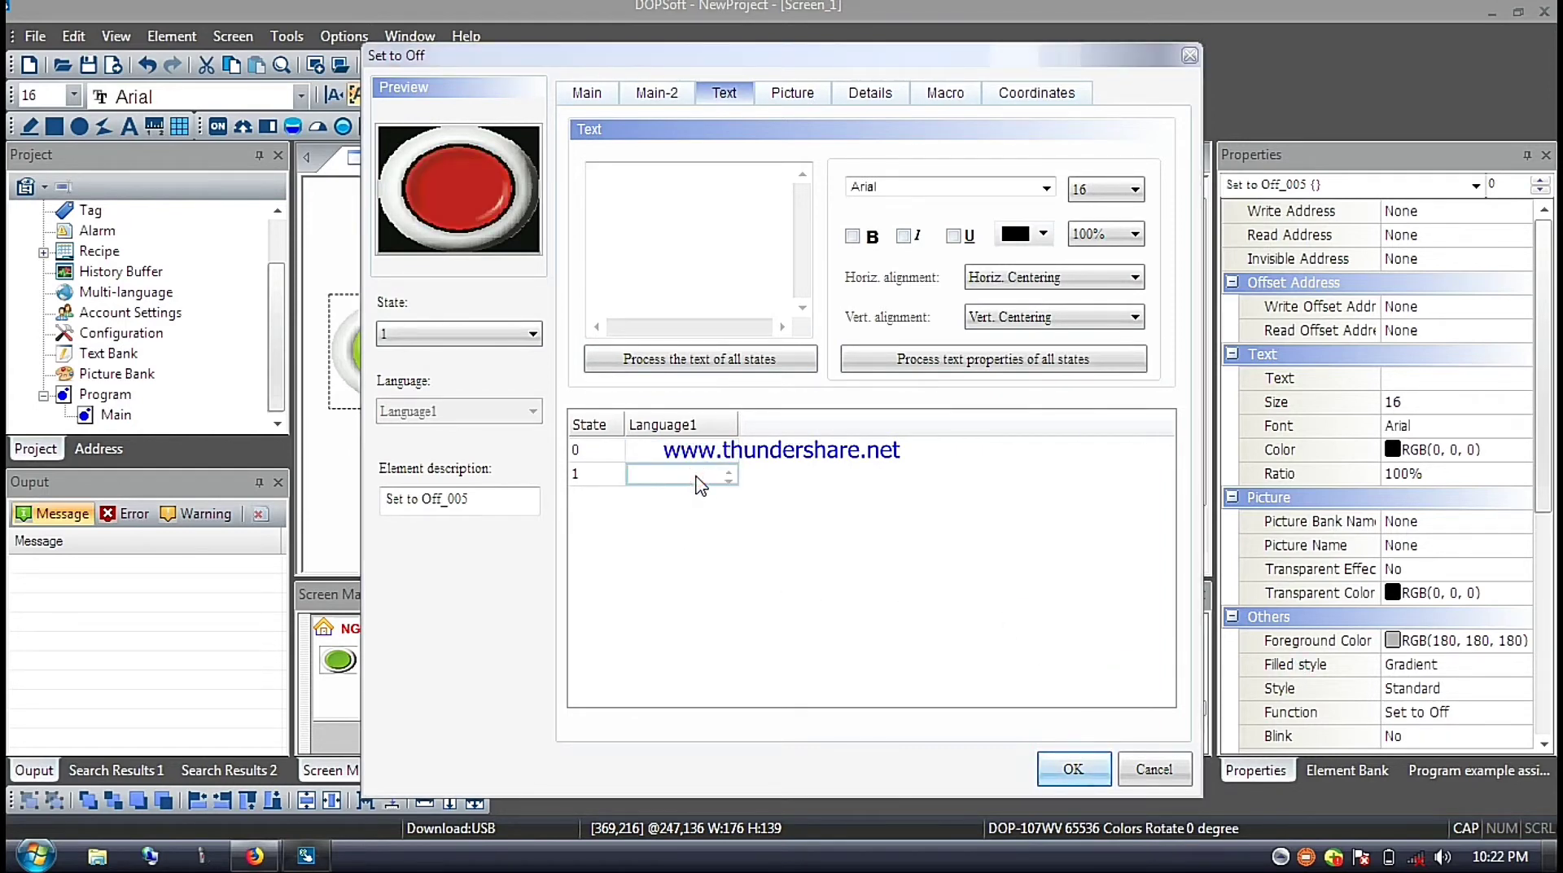
text(OFF)
Set the Set to Off button's state 1 foreground colour to white and its style to Invisible.
click(588, 94)
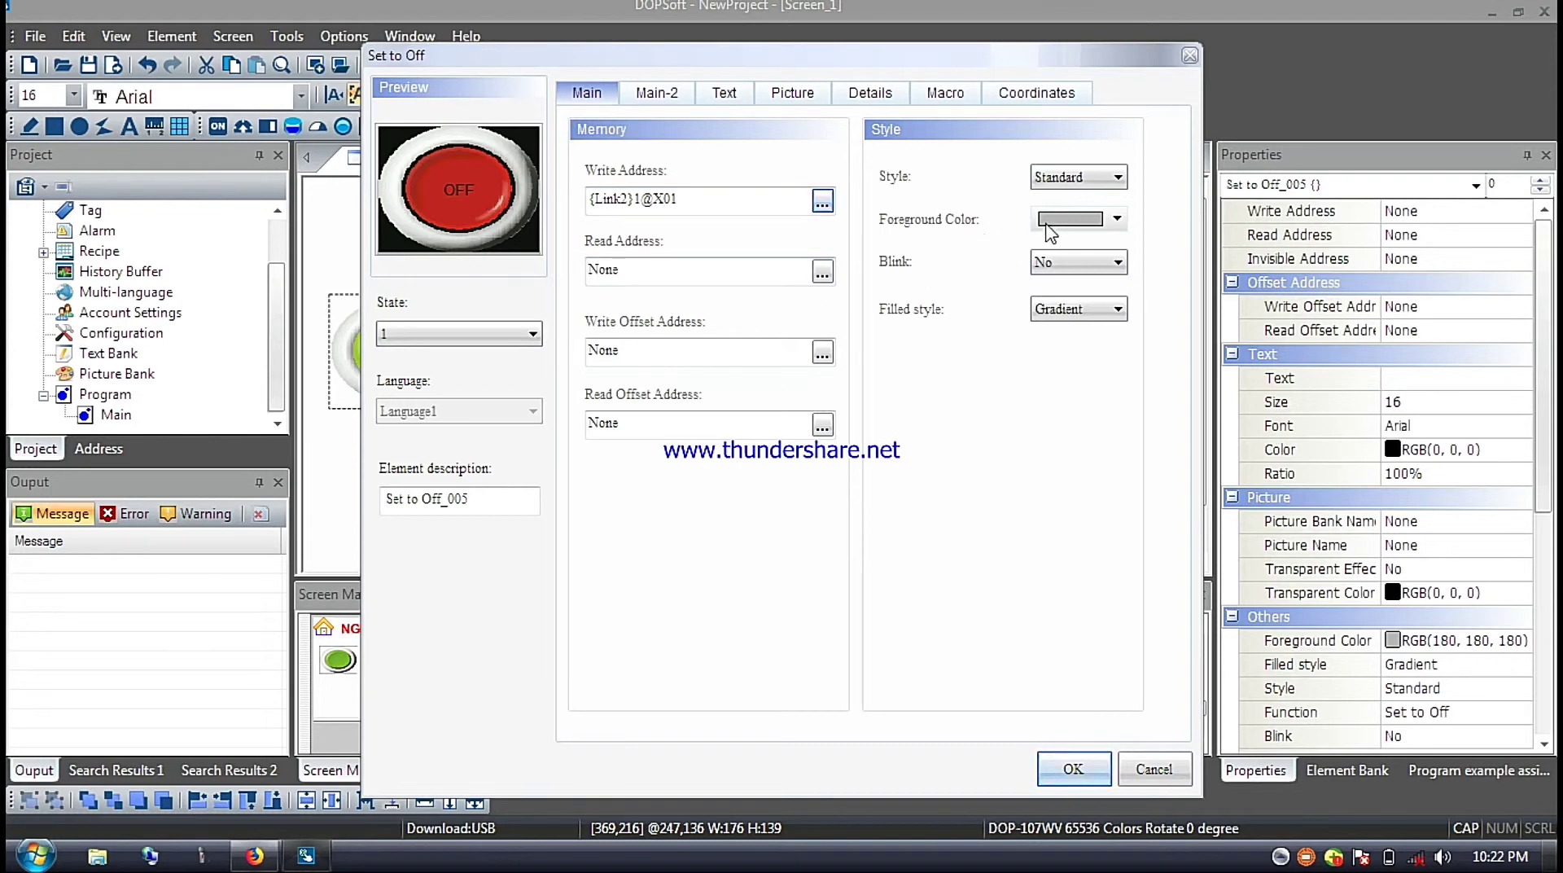
click(1116, 218)
click(731, 397)
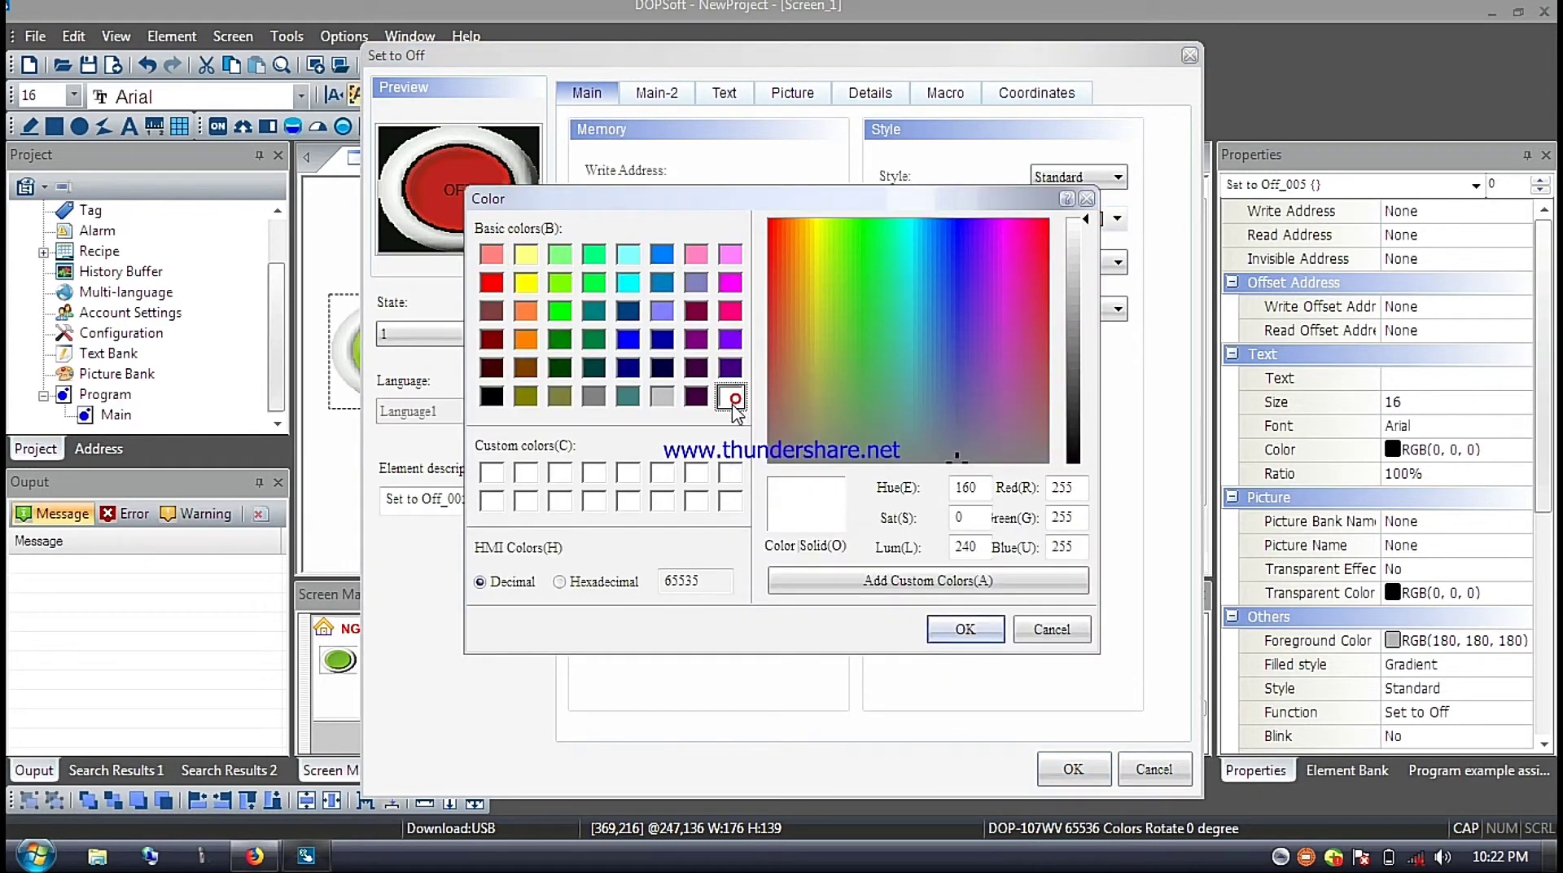
click(940, 625)
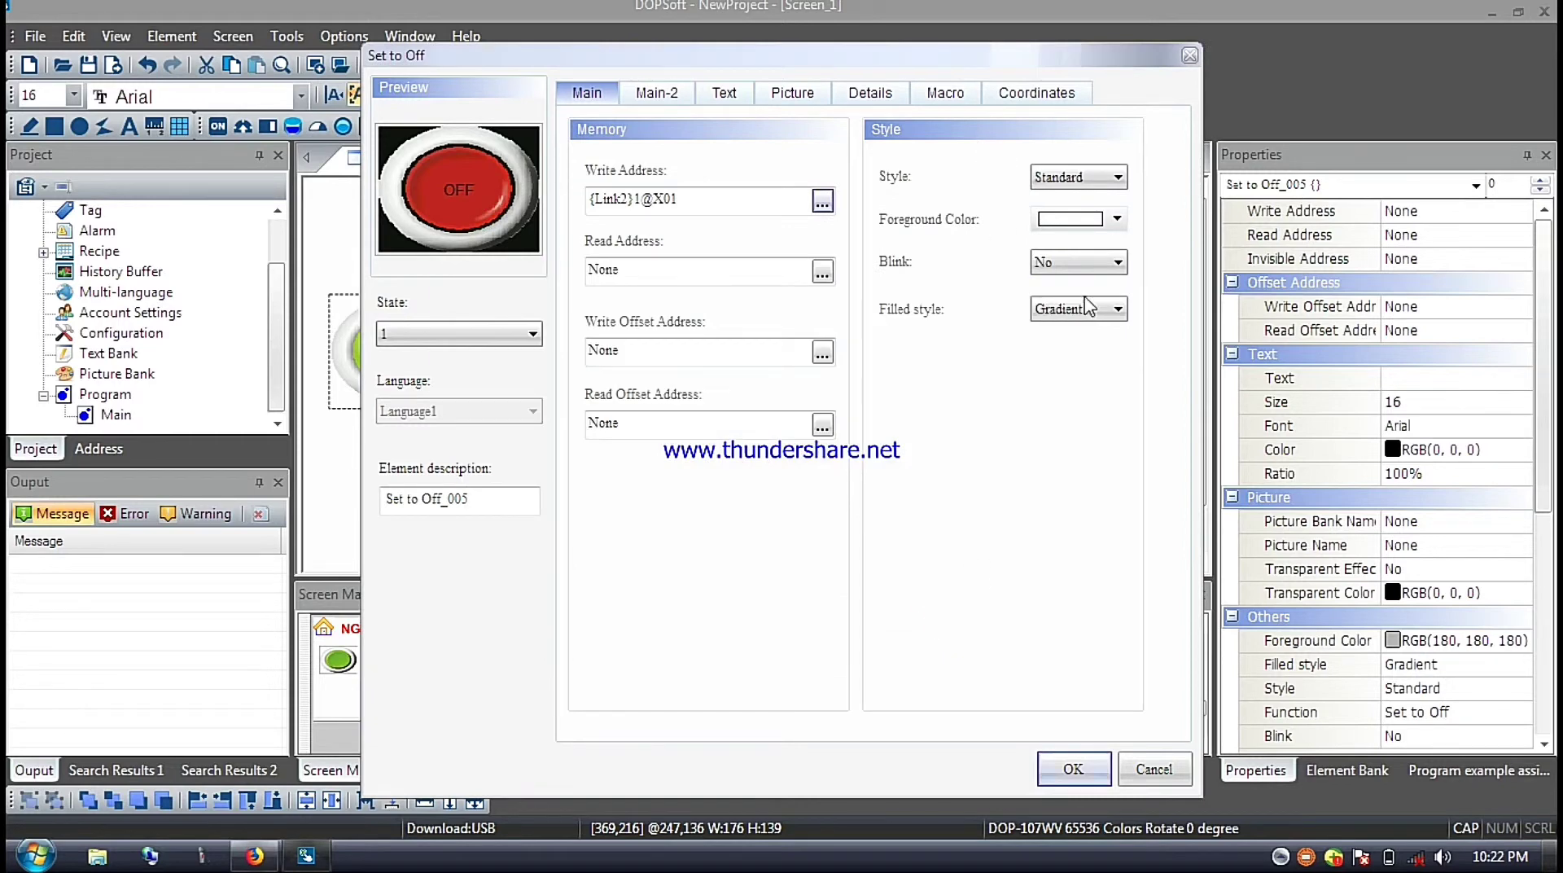
click(1063, 177)
click(1062, 252)
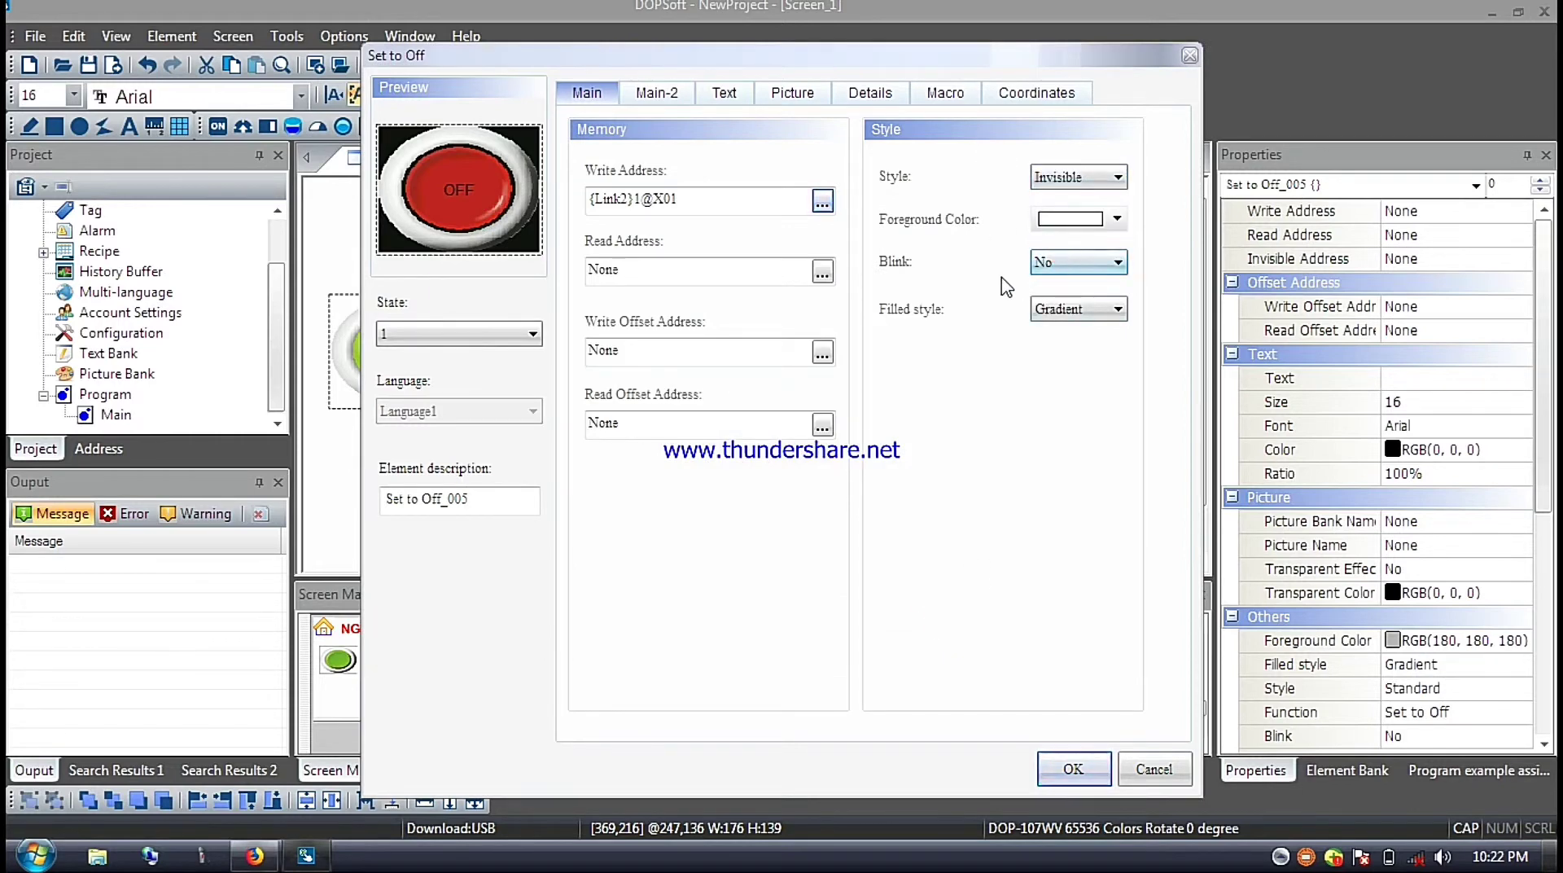
Sample the black picture background as transparent colour for states 1 and 0 of the Set to Off button, and apply the settings.
click(735, 104)
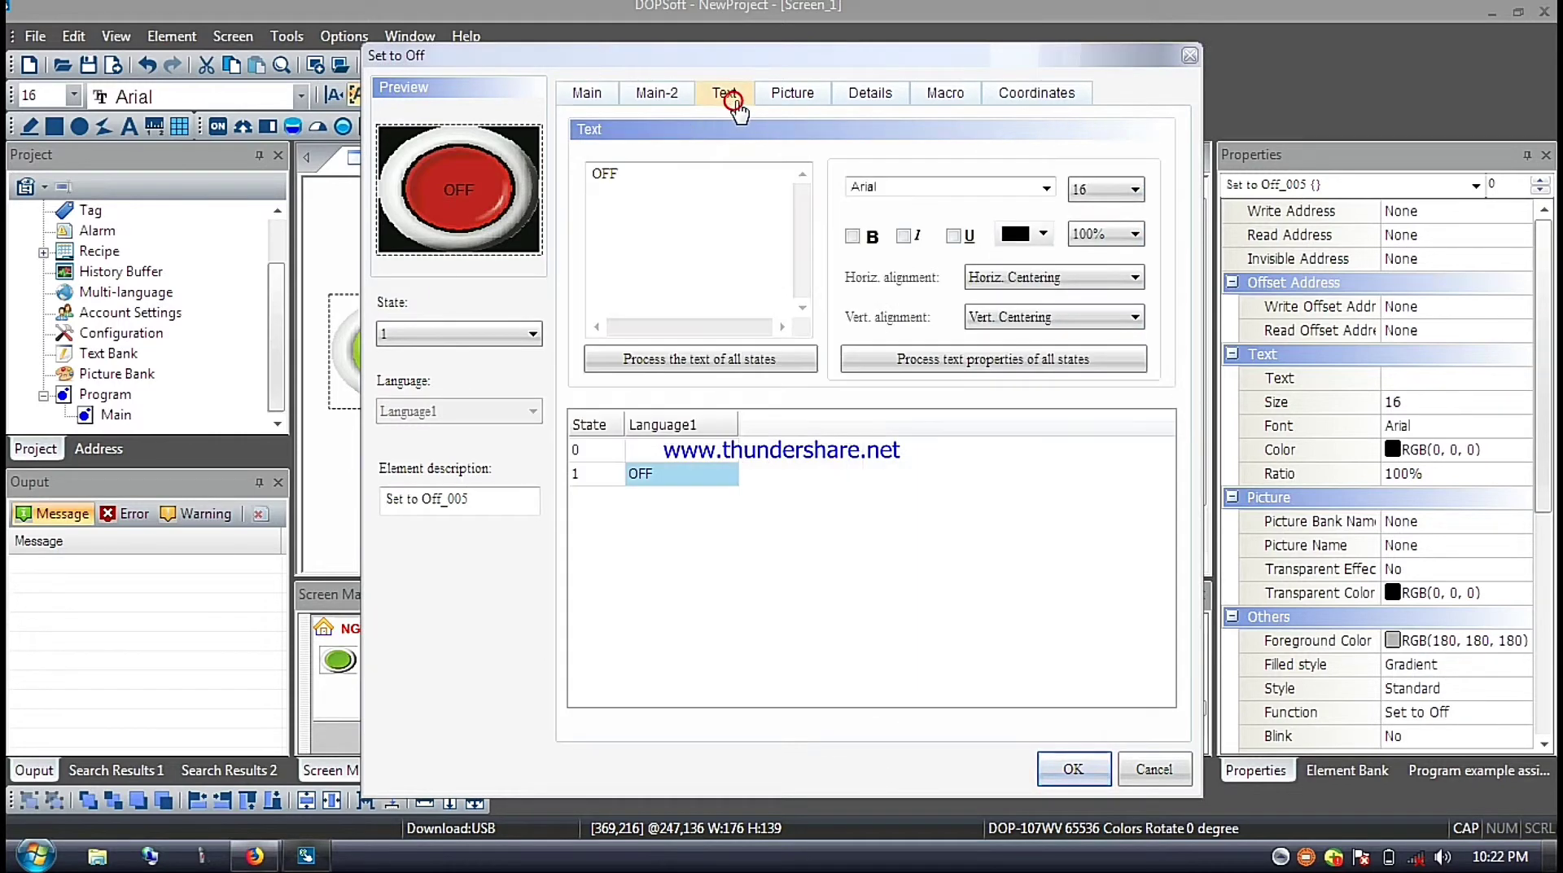
click(805, 93)
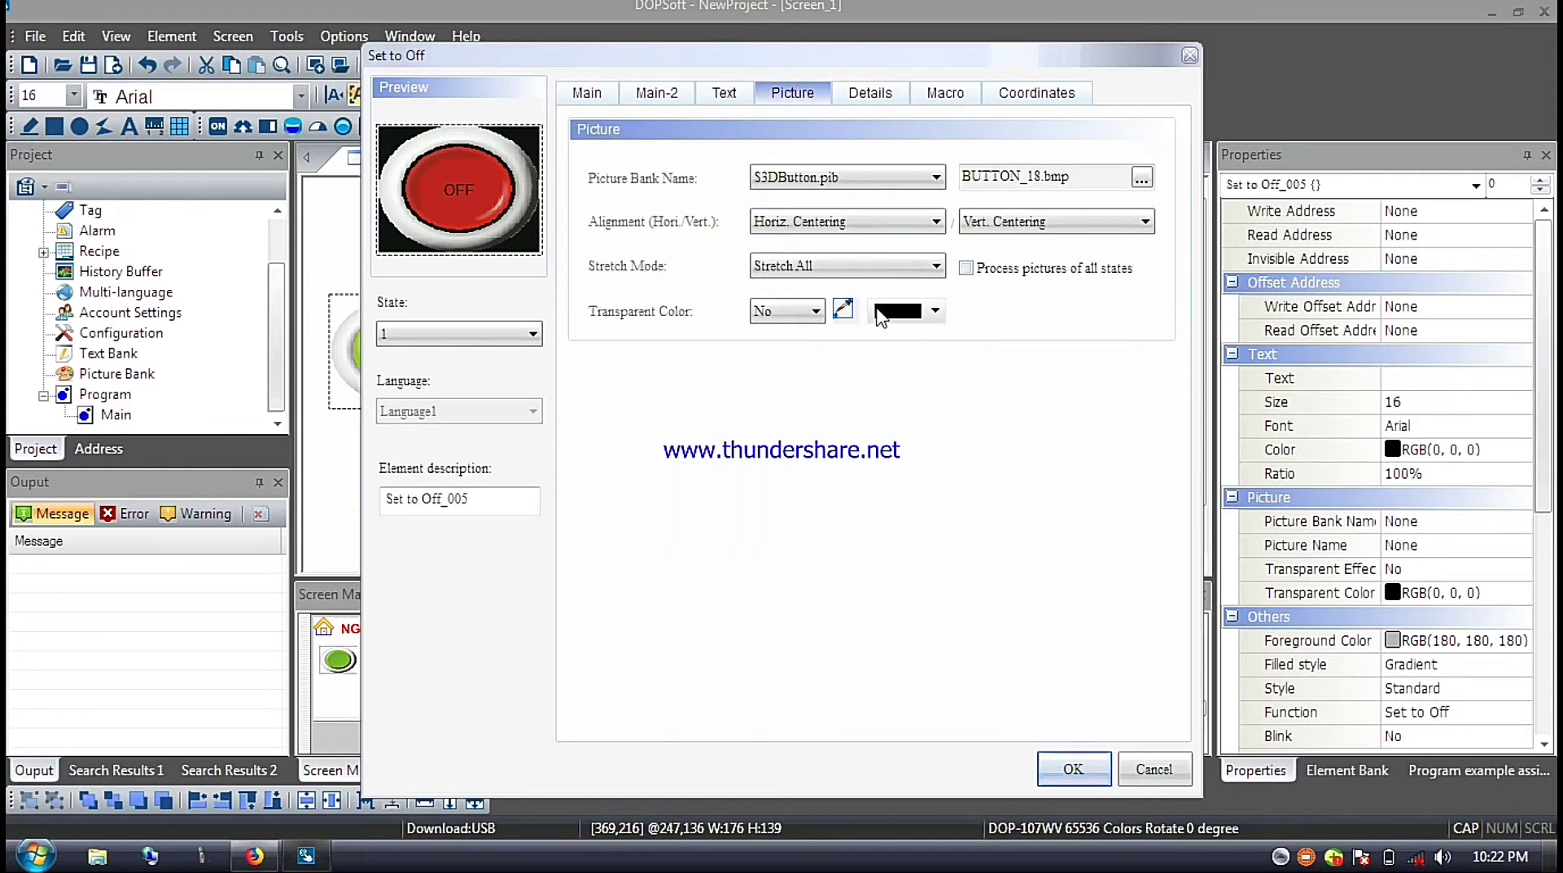
click(843, 307)
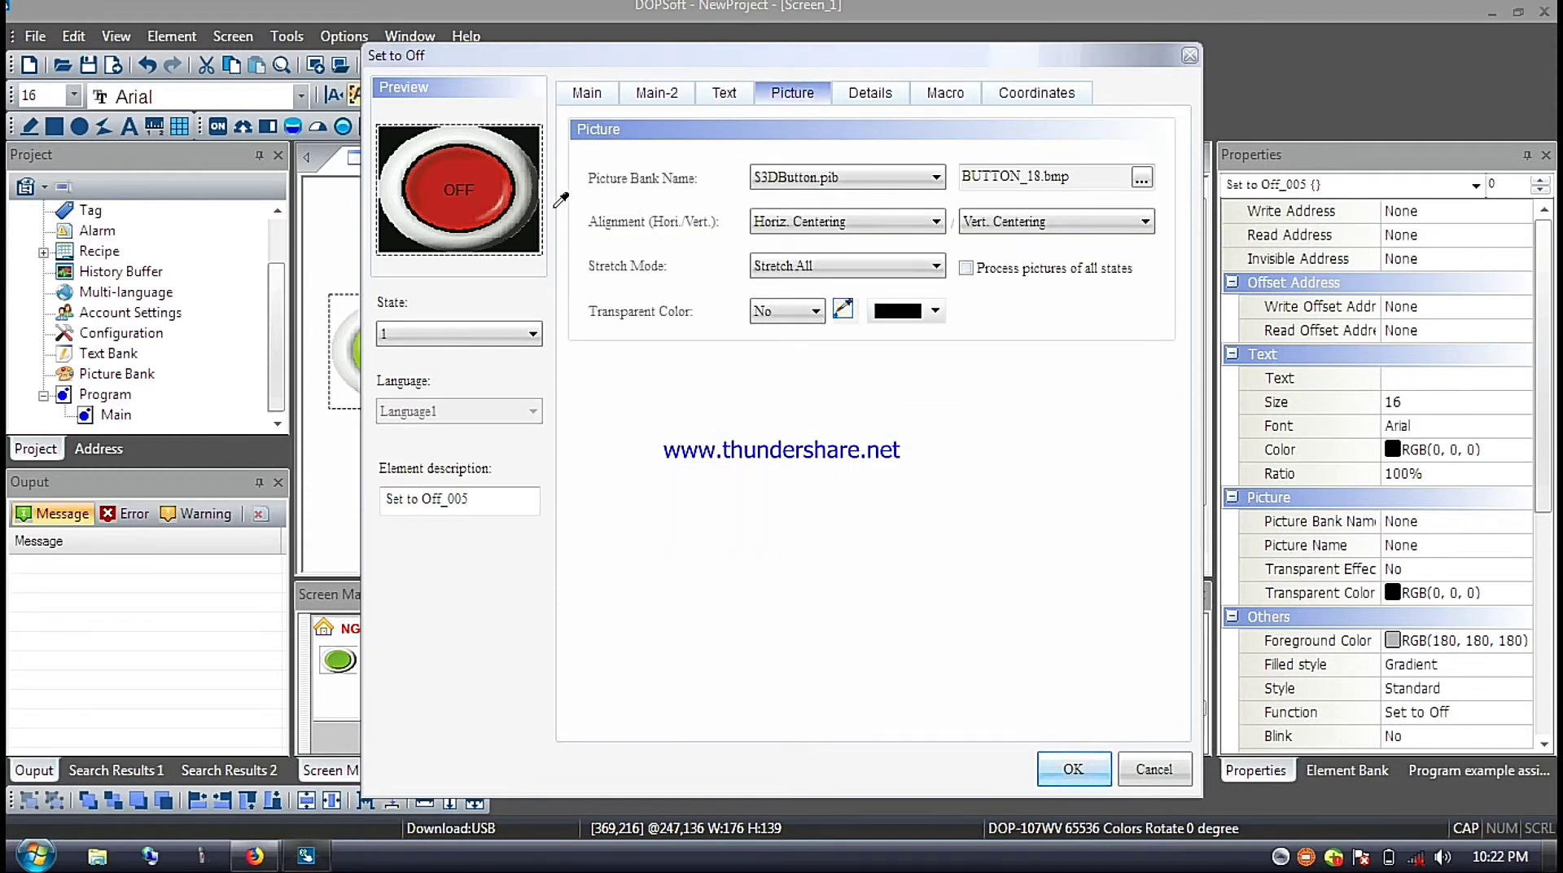
click(531, 334)
click(489, 358)
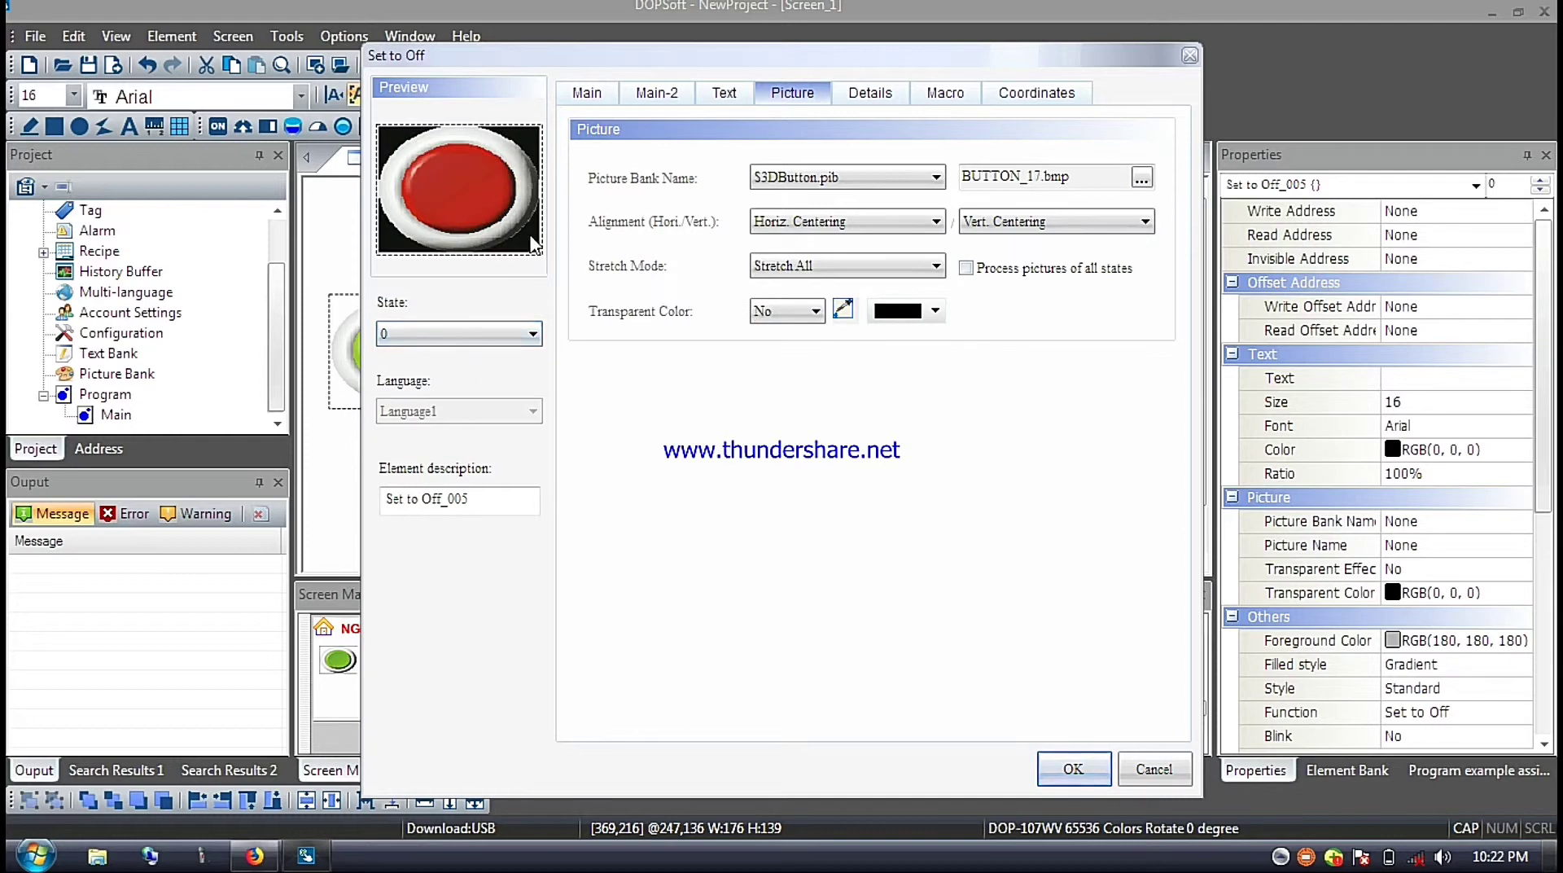
click(844, 307)
click(541, 233)
click(1073, 769)
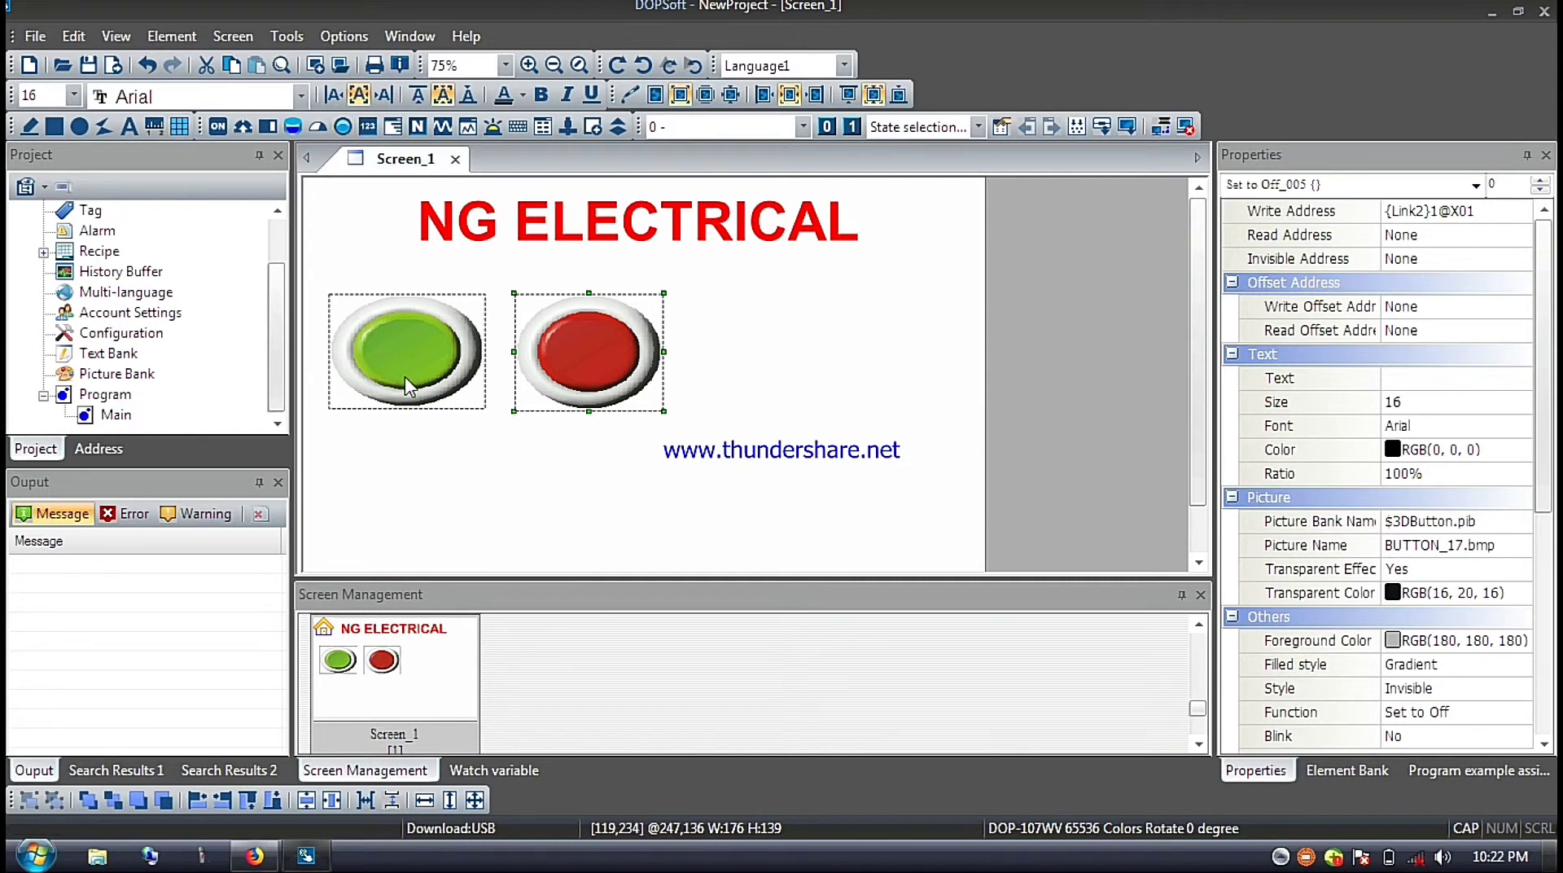
Place a Multistate Indicator about 233 by 145 to the right of the red Set to Off button.
click(357, 128)
click(343, 128)
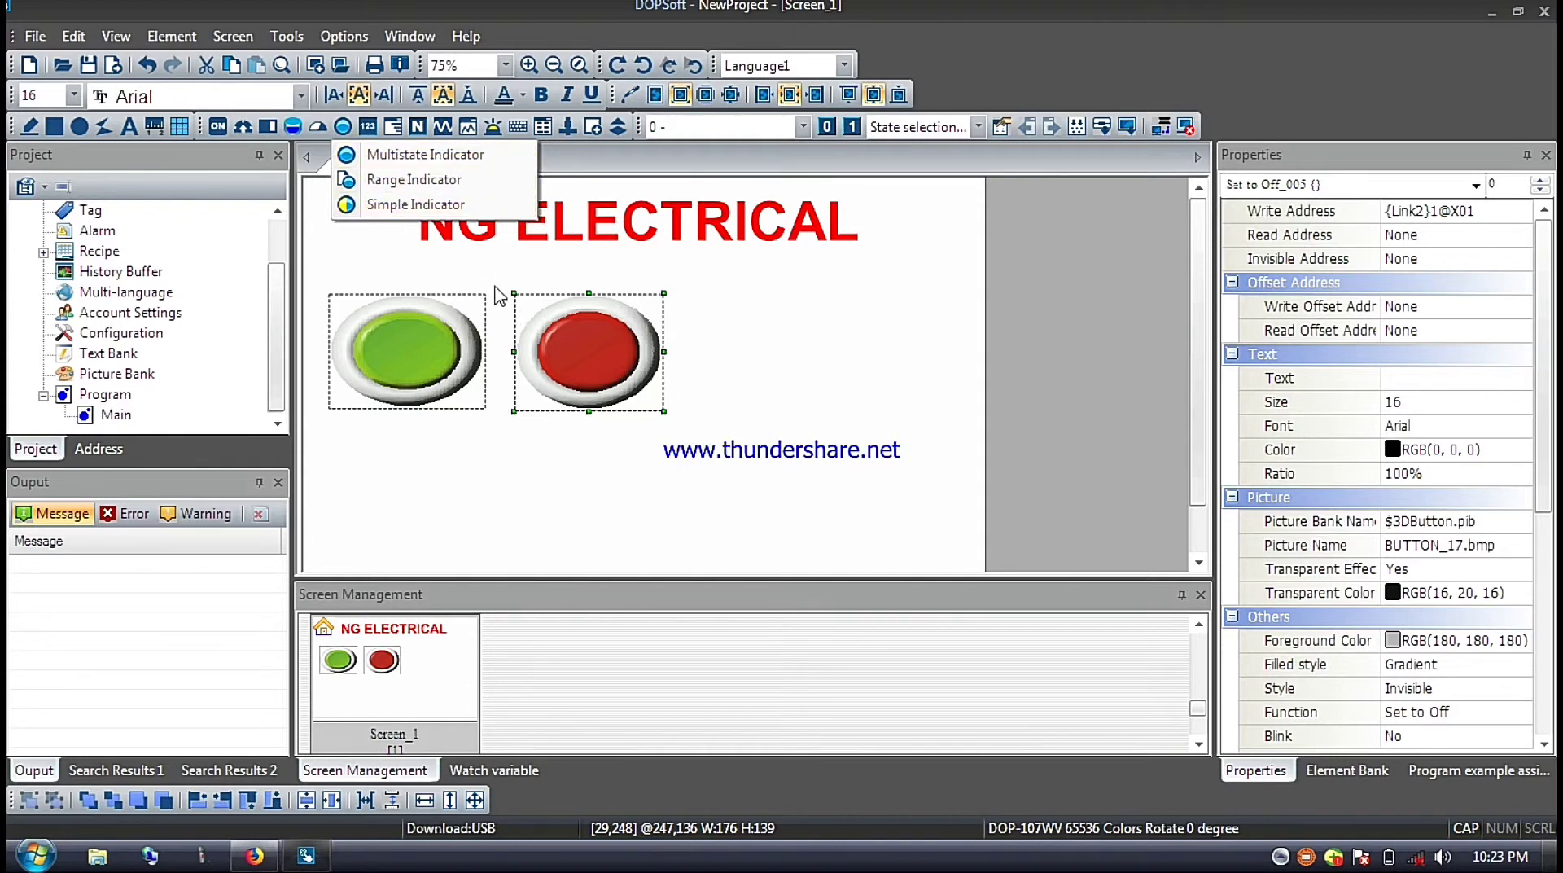
click(432, 159)
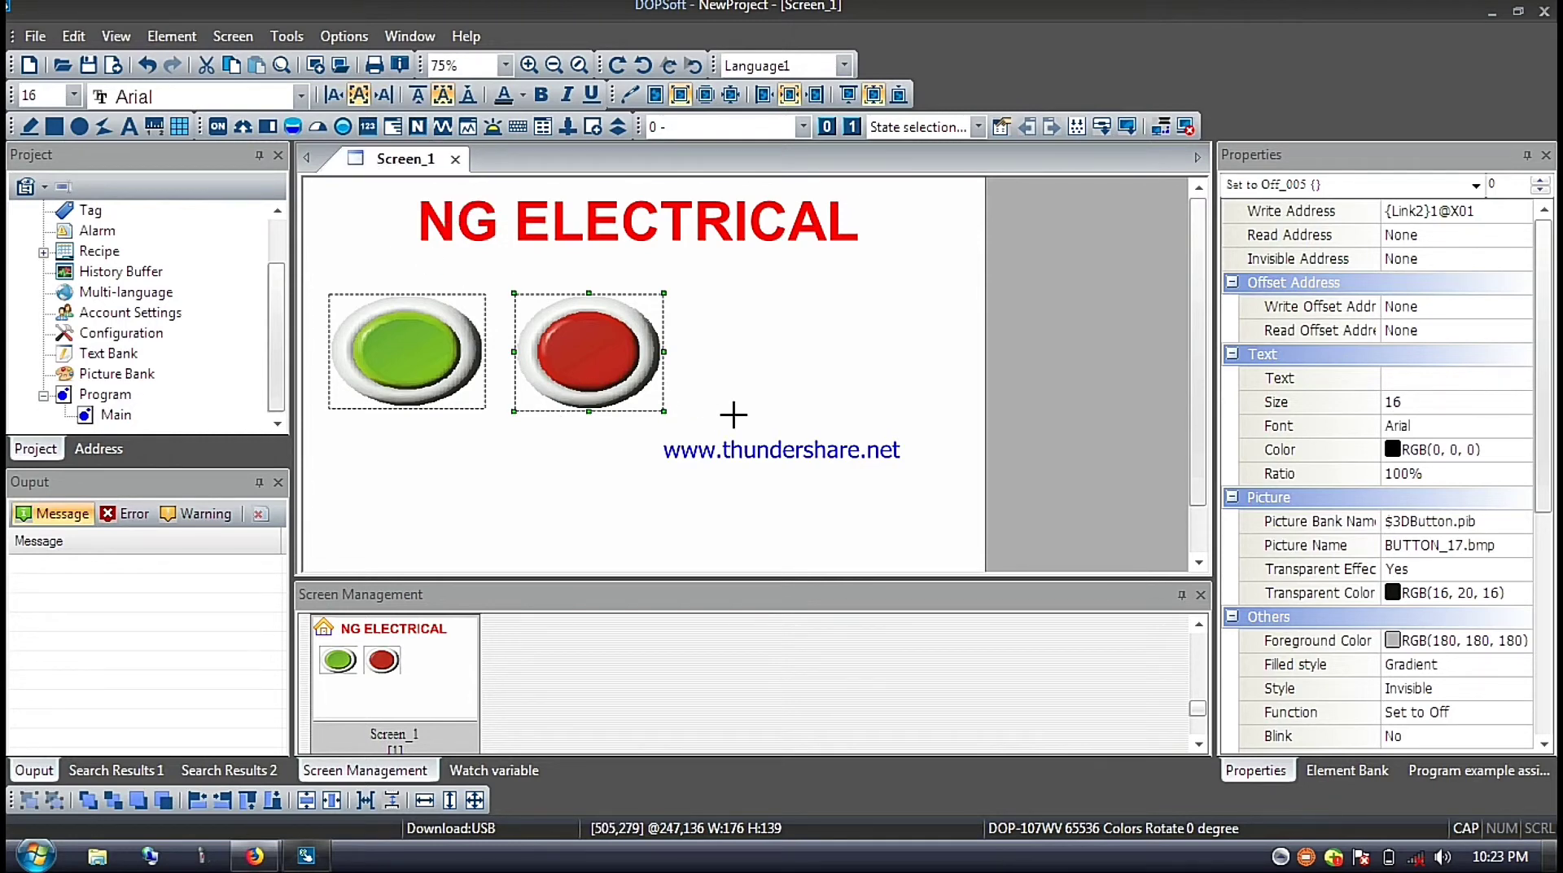
drag(715, 407, 913, 287)
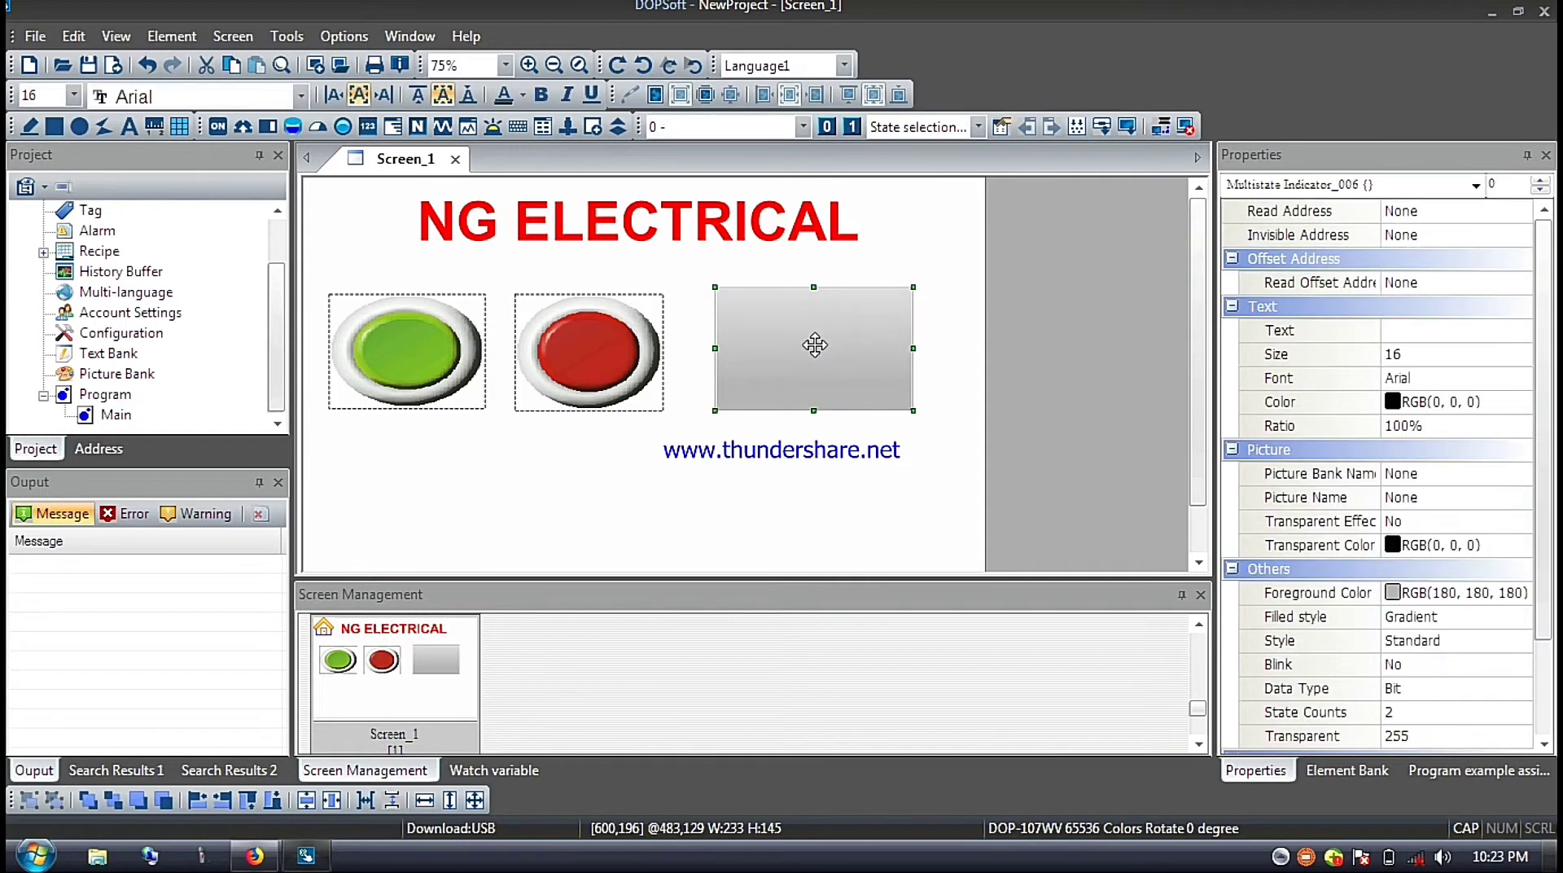
drag(831, 337, 861, 338)
Set the Multistate Indicator's read address to device X, address 01, on Link2.
double_click(854, 355)
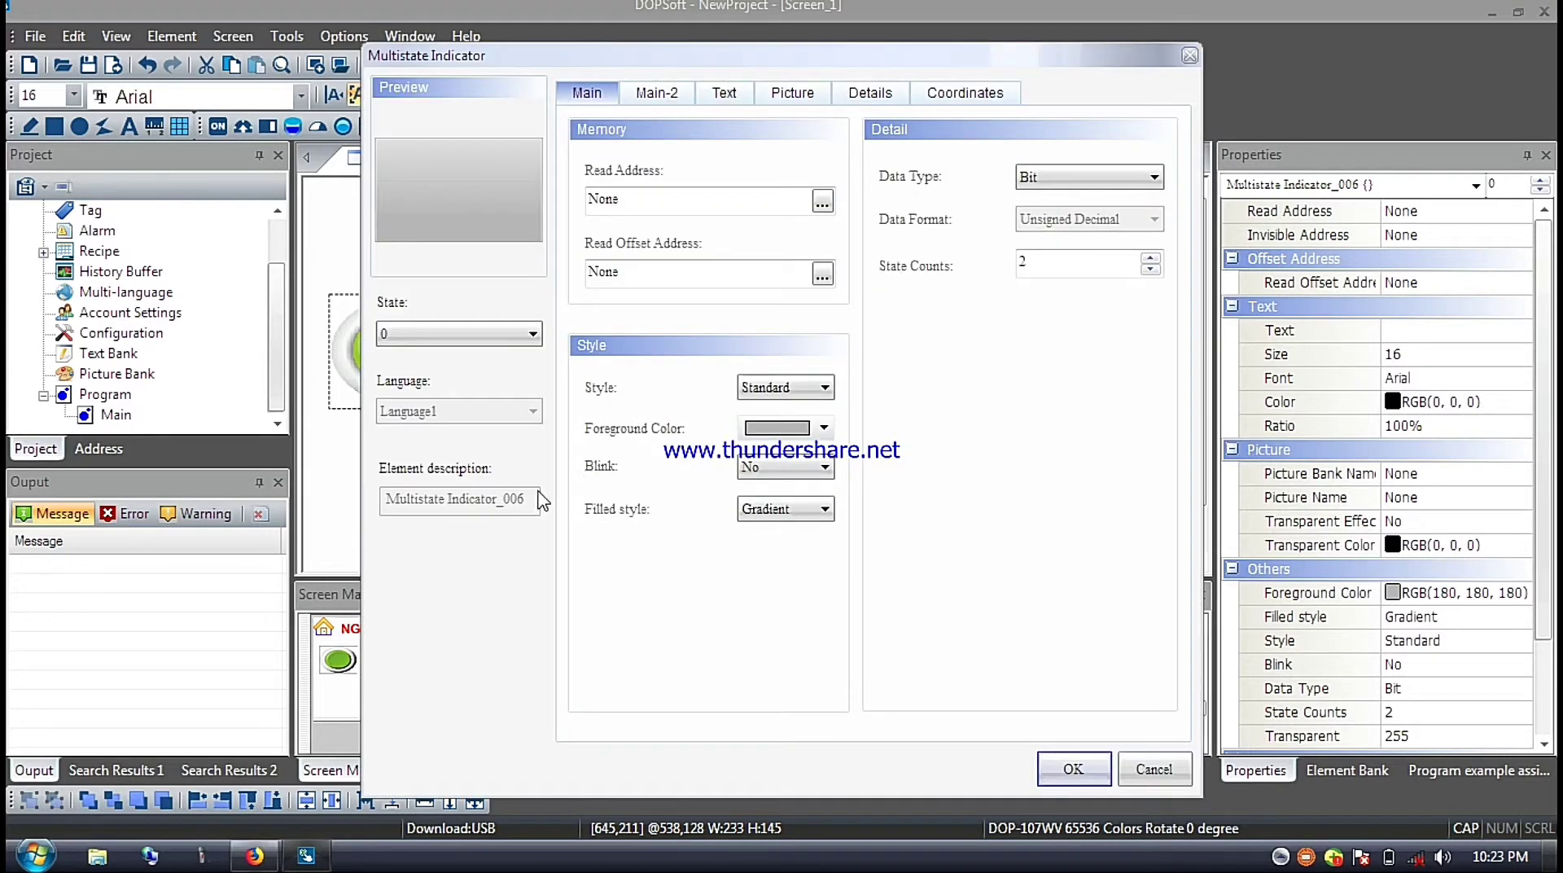
click(822, 201)
click(765, 591)
click(765, 540)
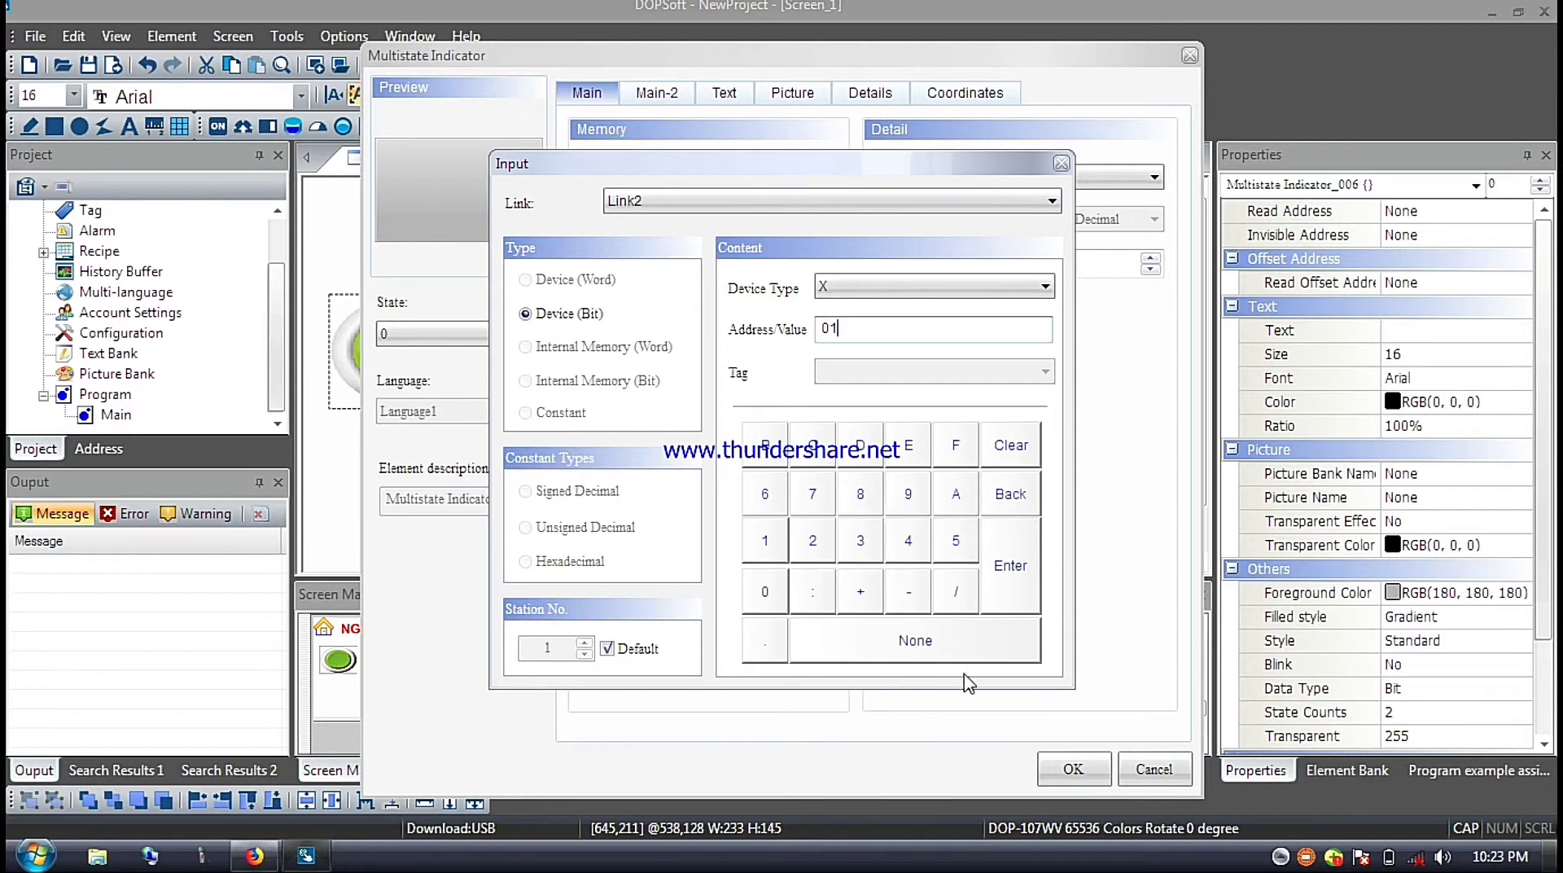
click(1022, 582)
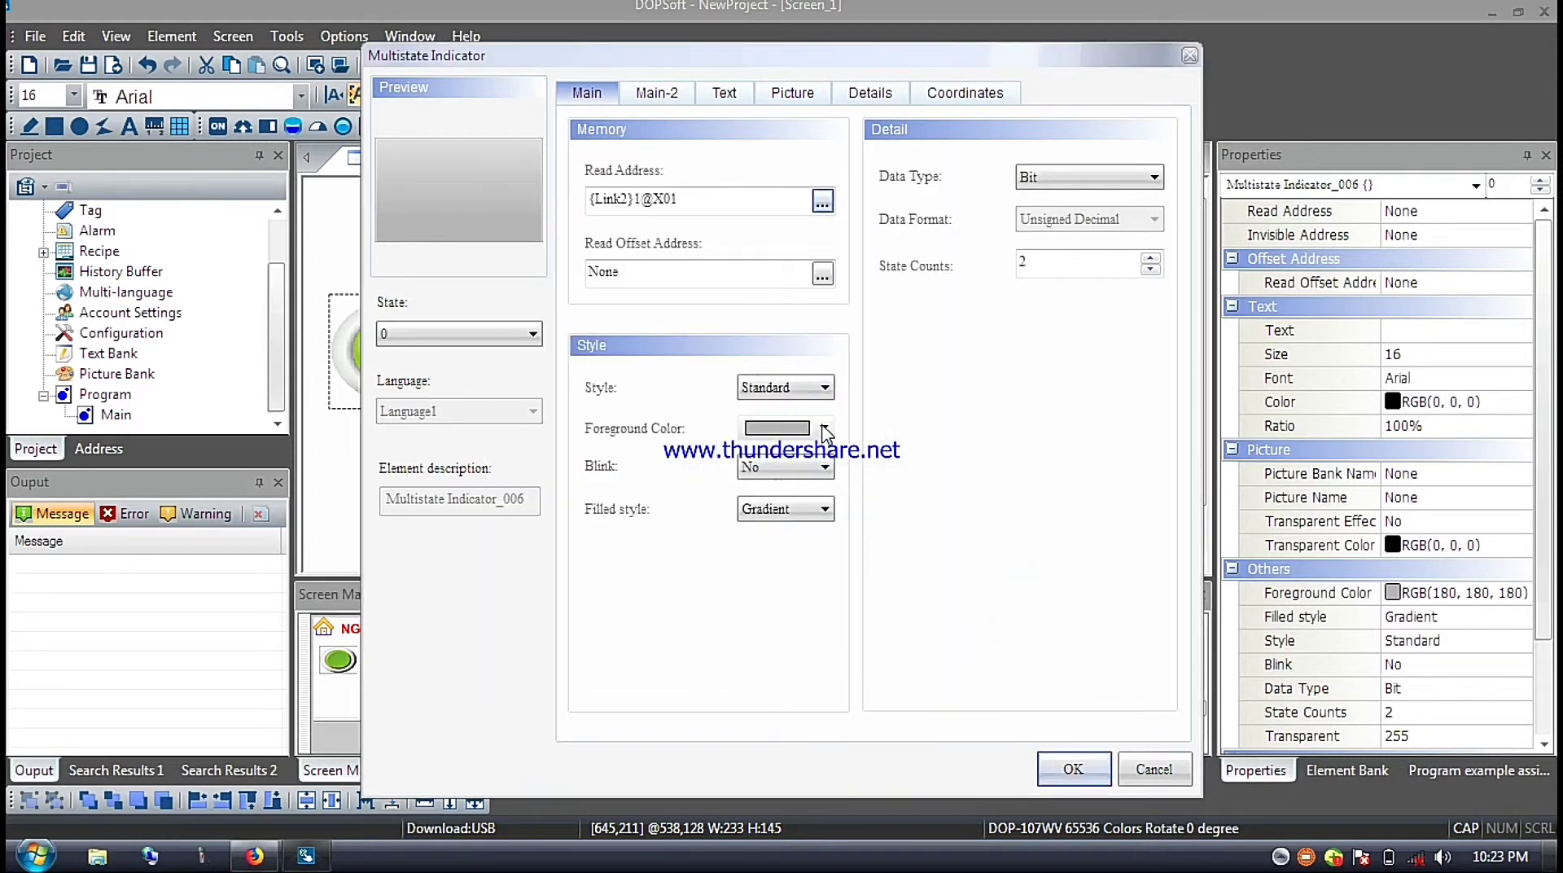
Assign the red lamp Lights_13.bmp from the $3DLights.pib picture bank to state 0 of the Multistate Indicator, with Stretch All as stretch mode.
click(784, 100)
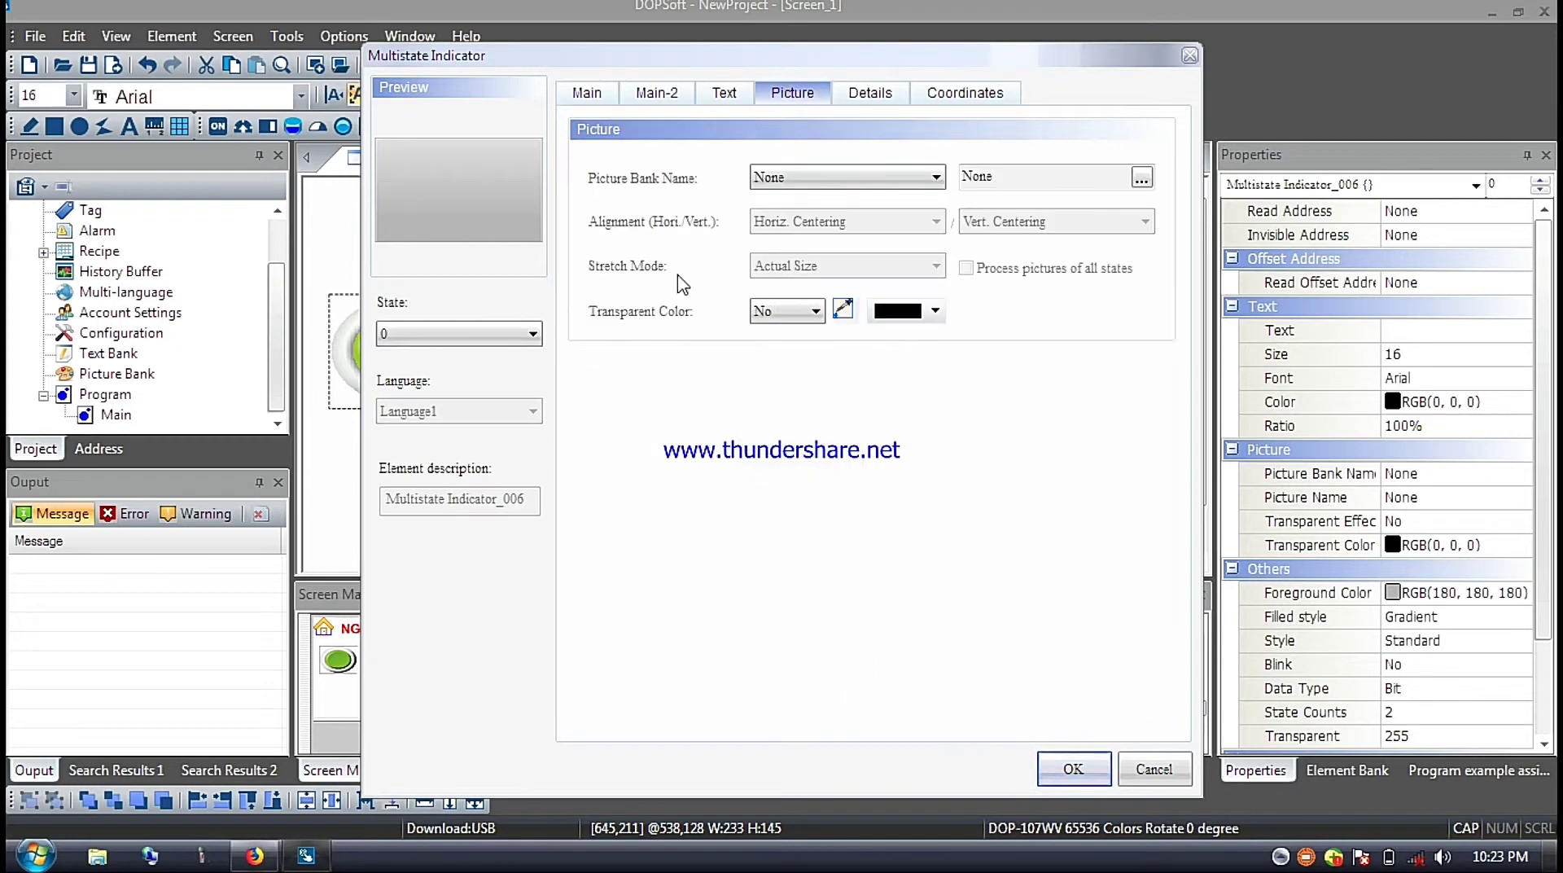
click(840, 177)
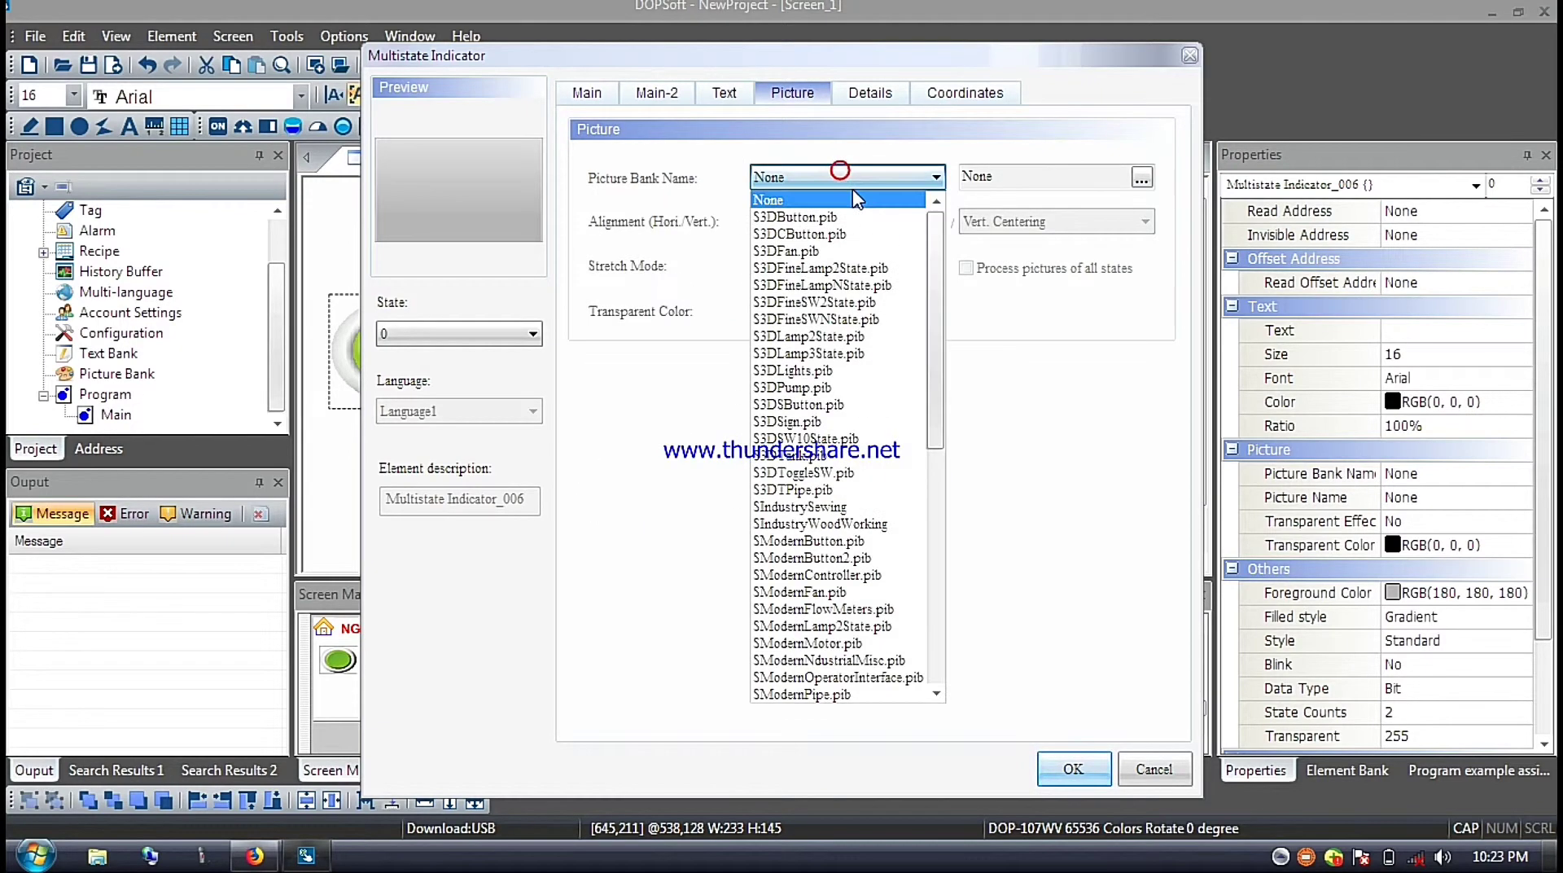
click(839, 376)
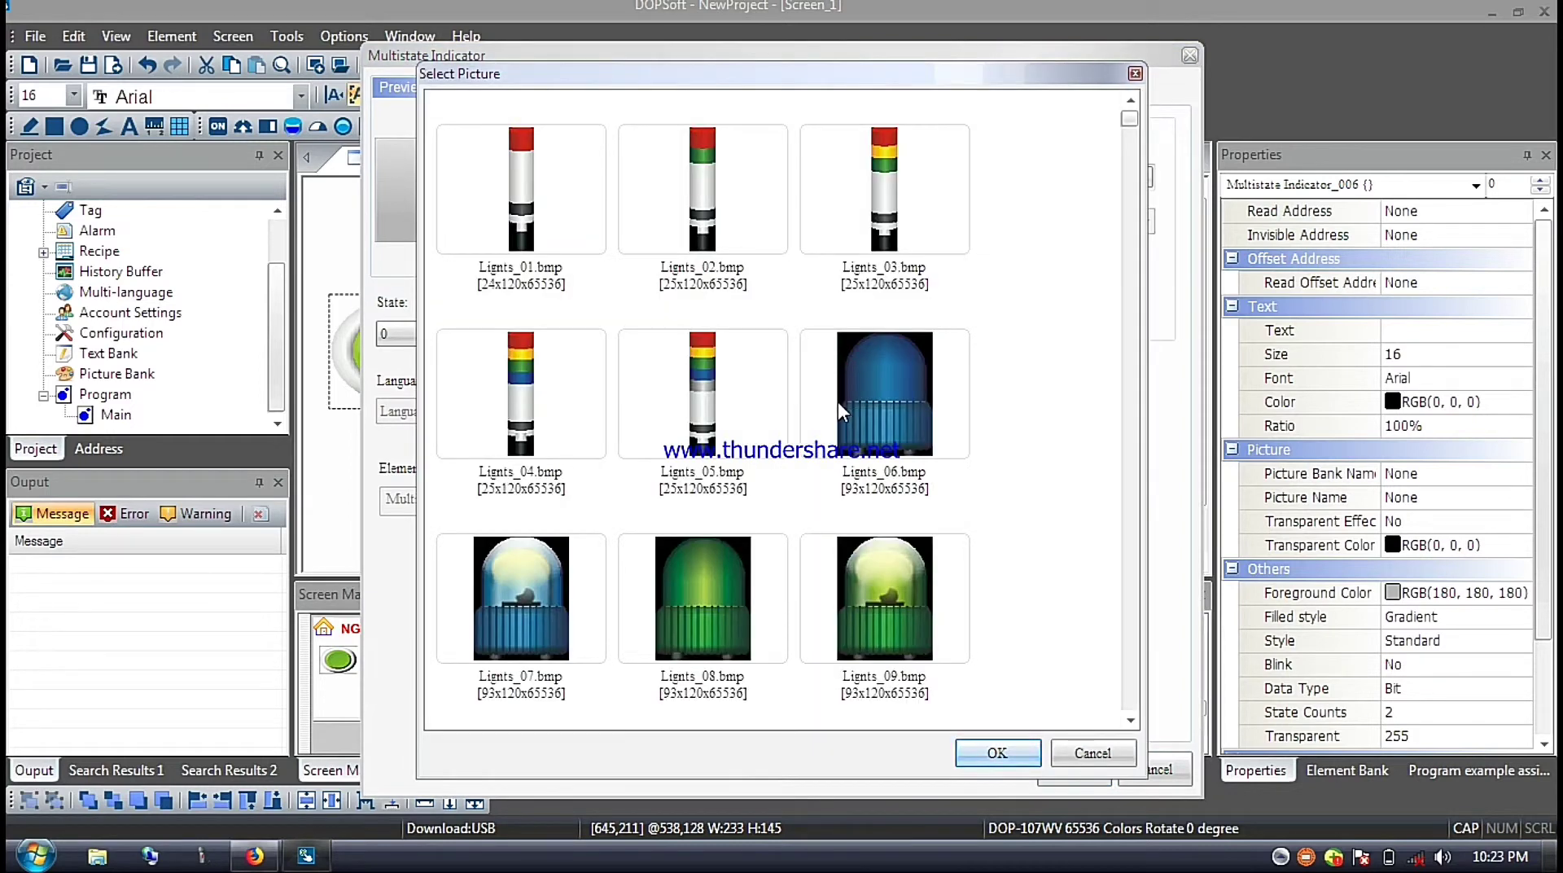
scroll(839, 408, down, 5)
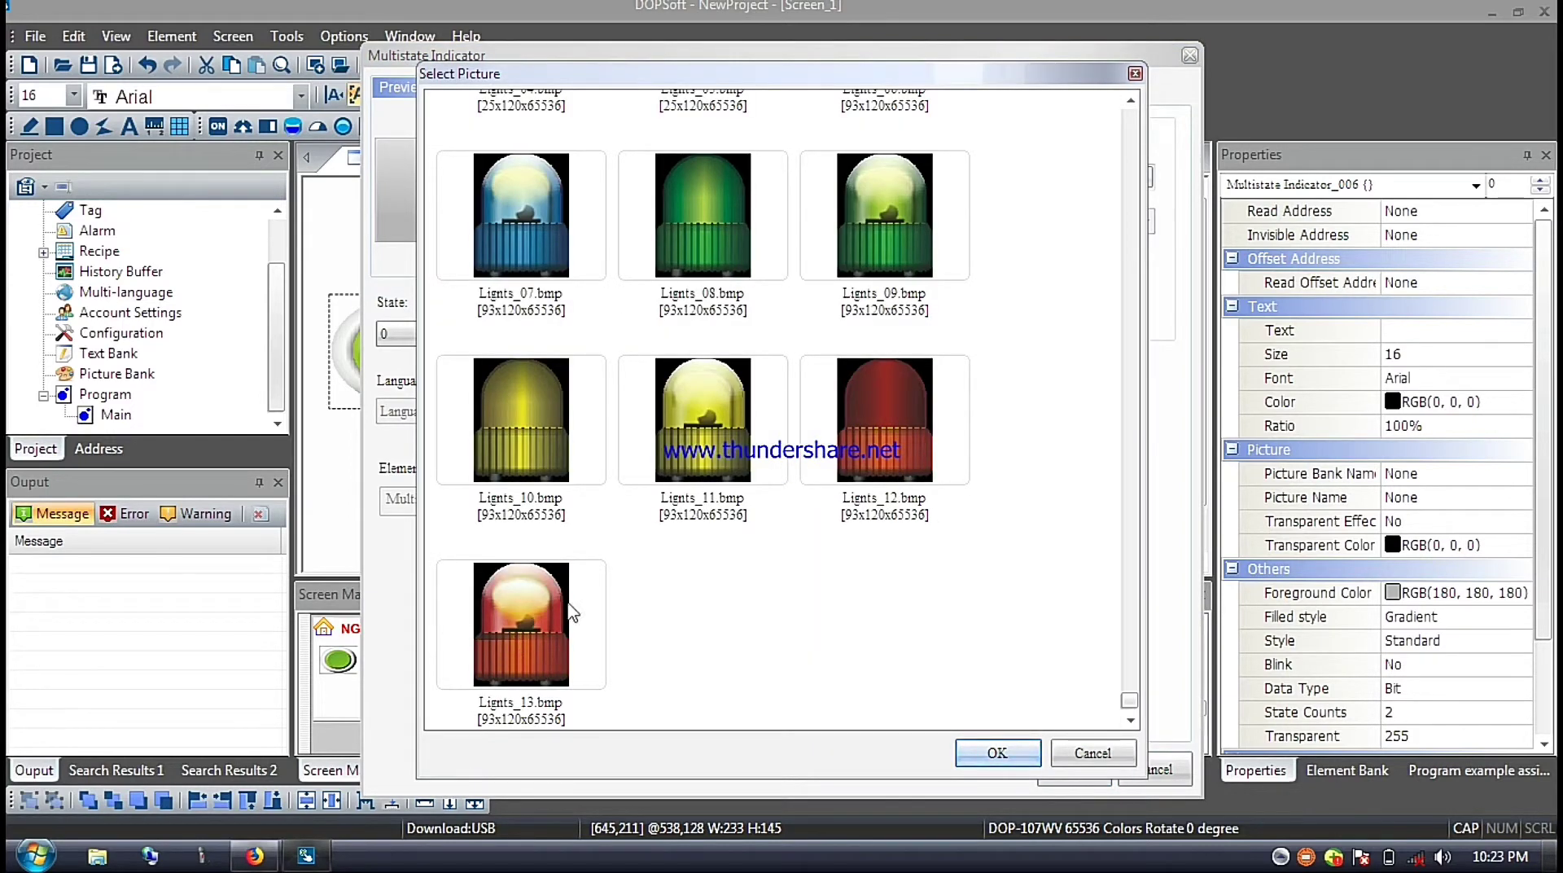
click(521, 622)
click(985, 752)
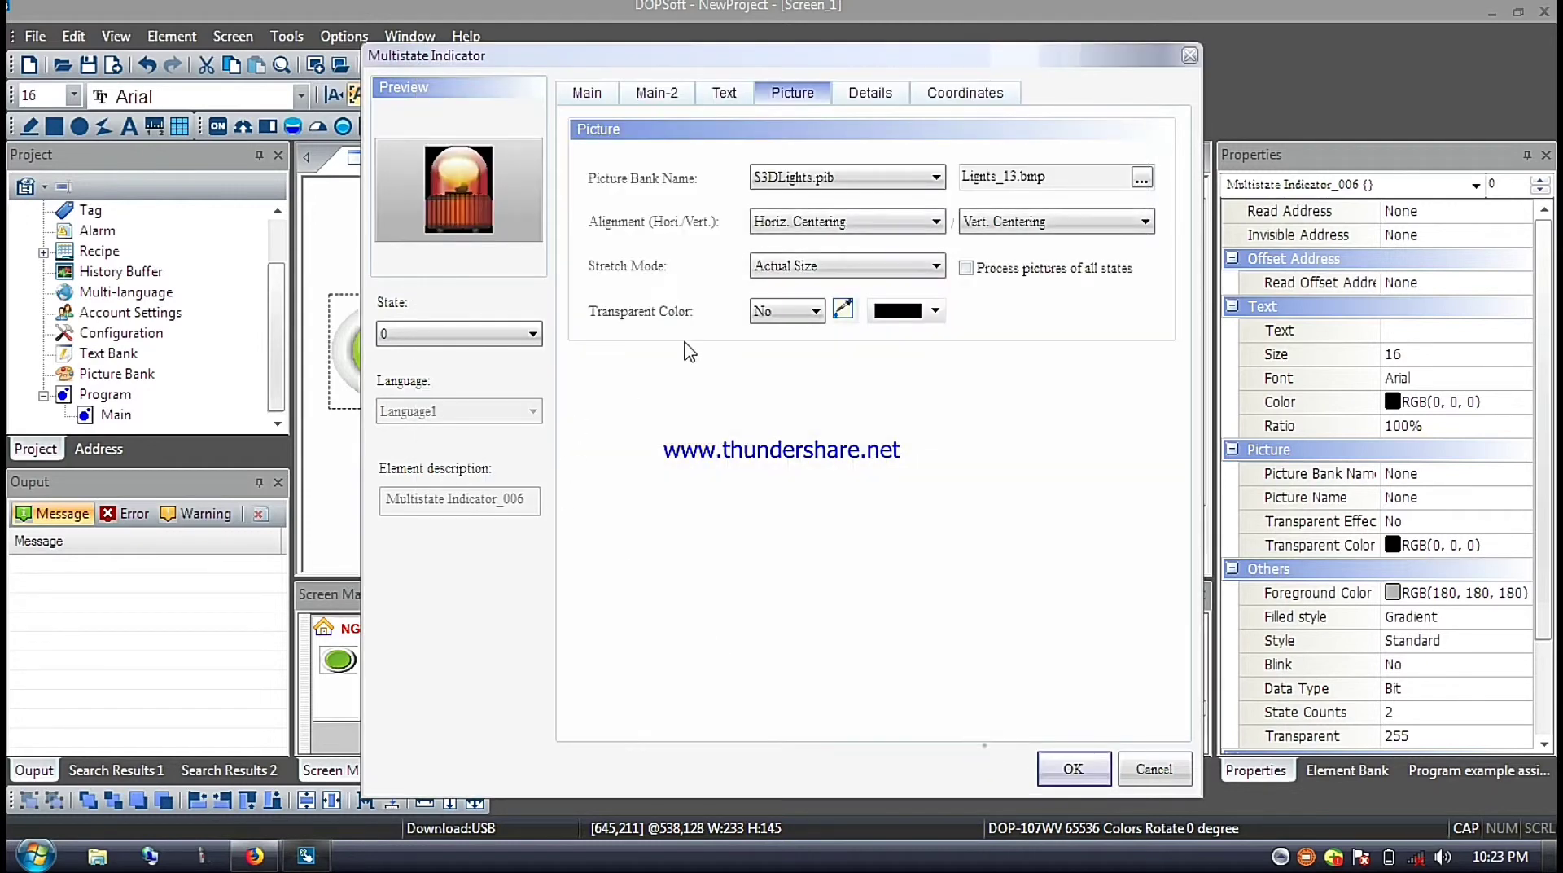
click(895, 265)
click(782, 281)
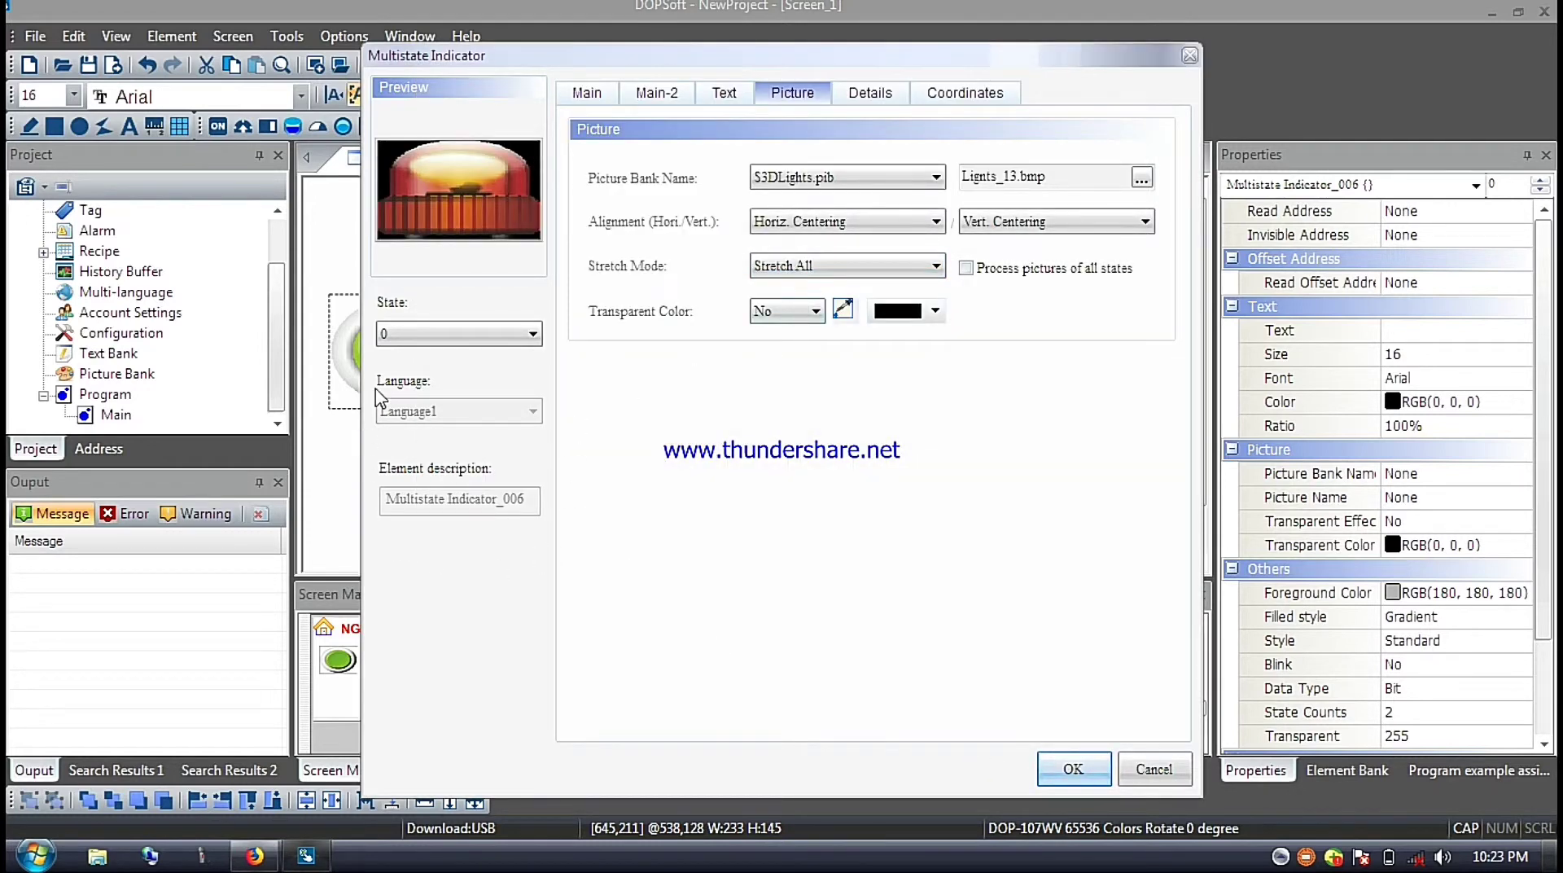
Assign the green lamp Lights_09.bmp from the $3DLights.pib picture bank to state 1 of the Multistate Indicator, with Stretch All as stretch mode.
click(456, 333)
click(448, 368)
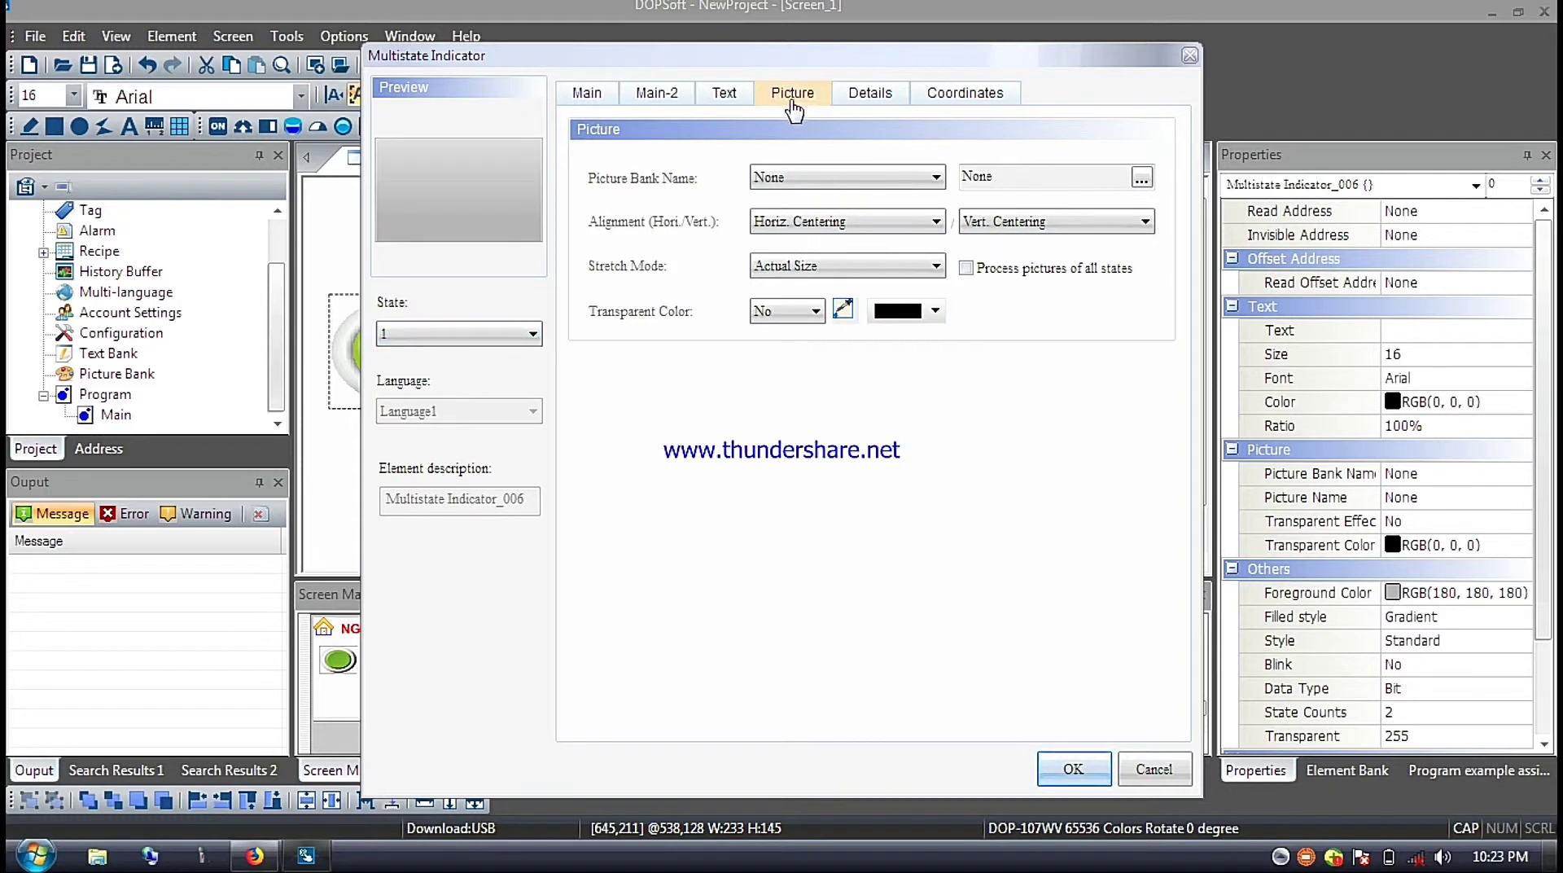
click(840, 177)
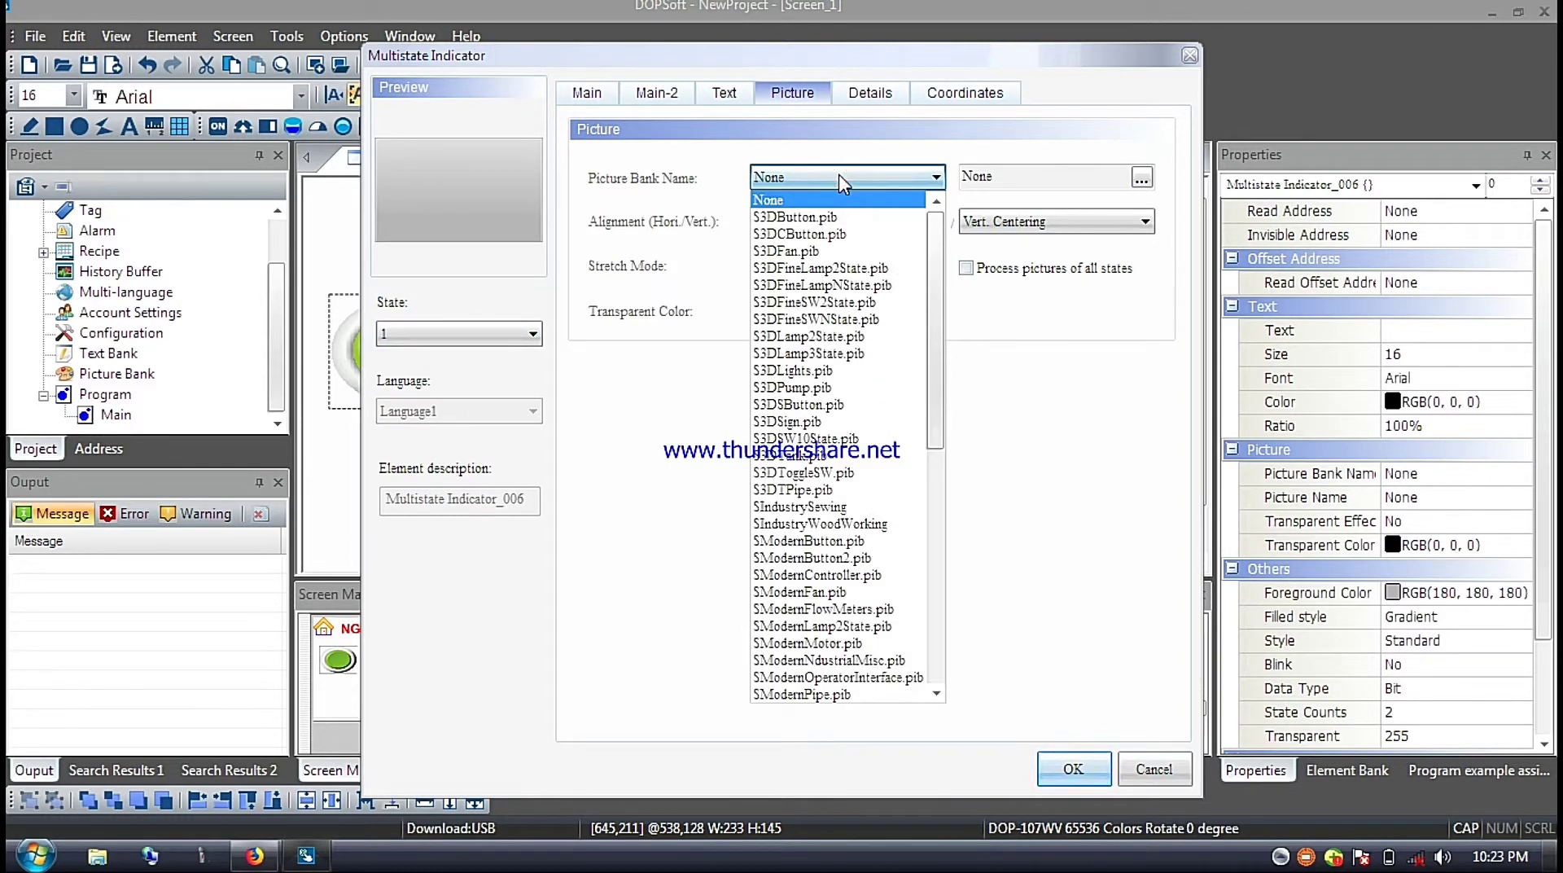
click(811, 372)
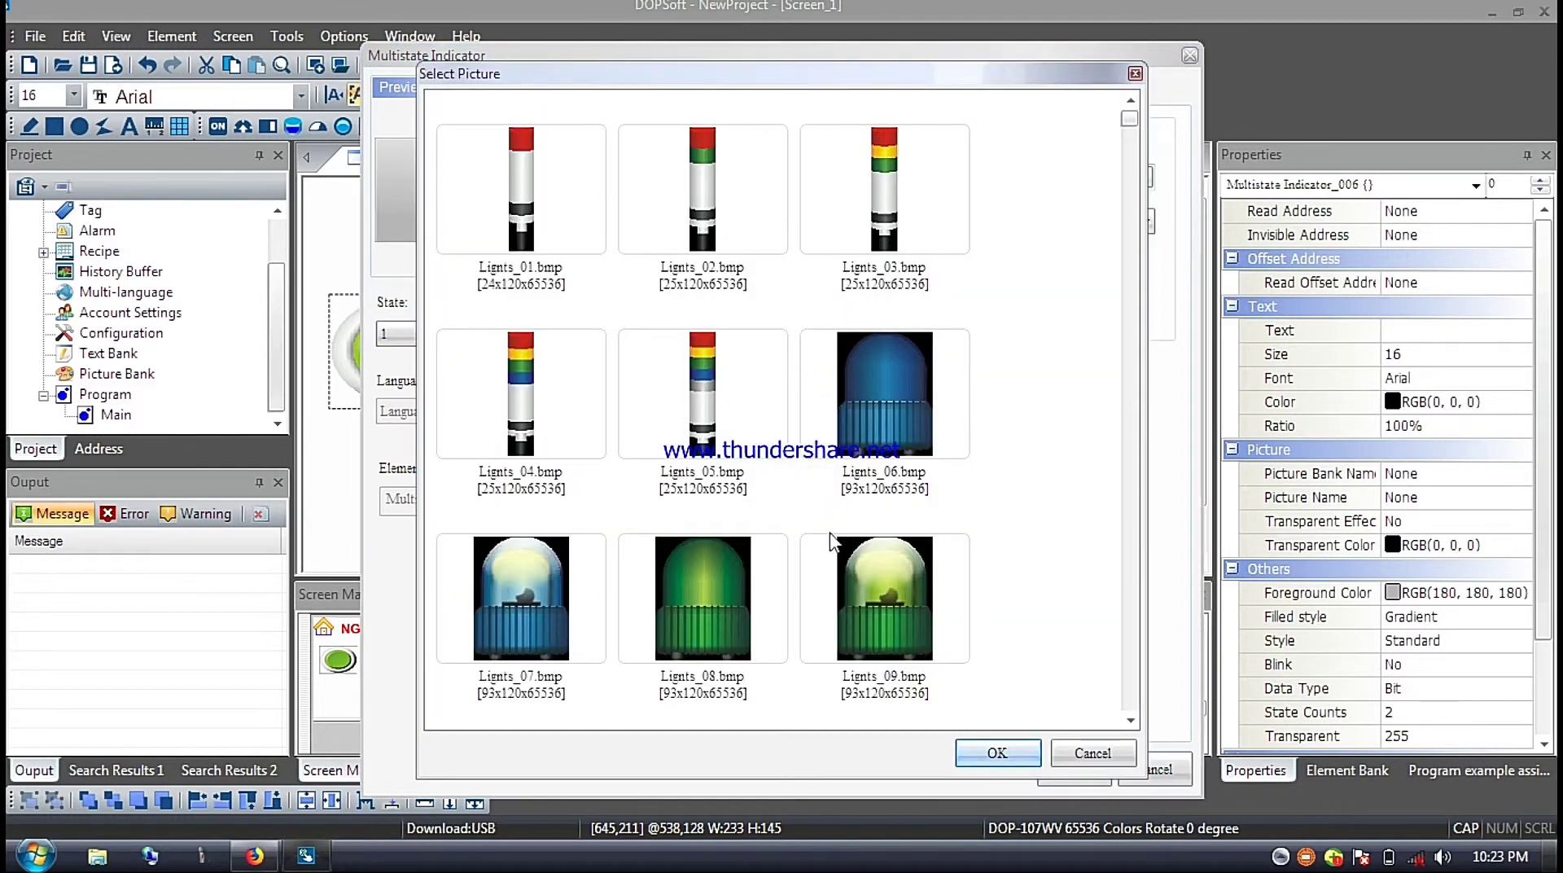
click(867, 584)
click(998, 751)
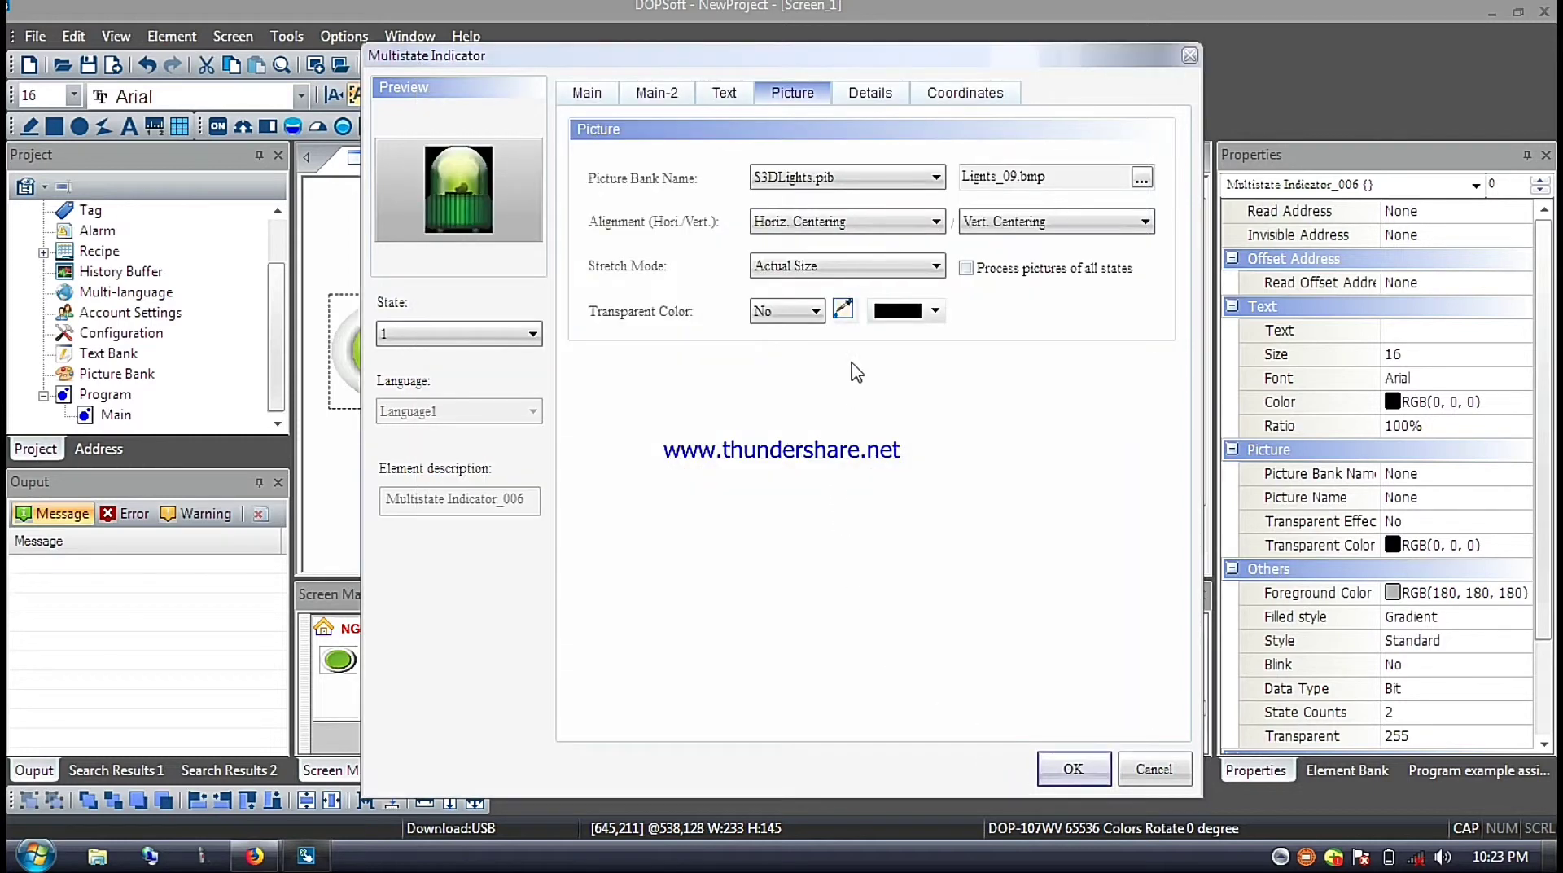
click(871, 267)
click(851, 285)
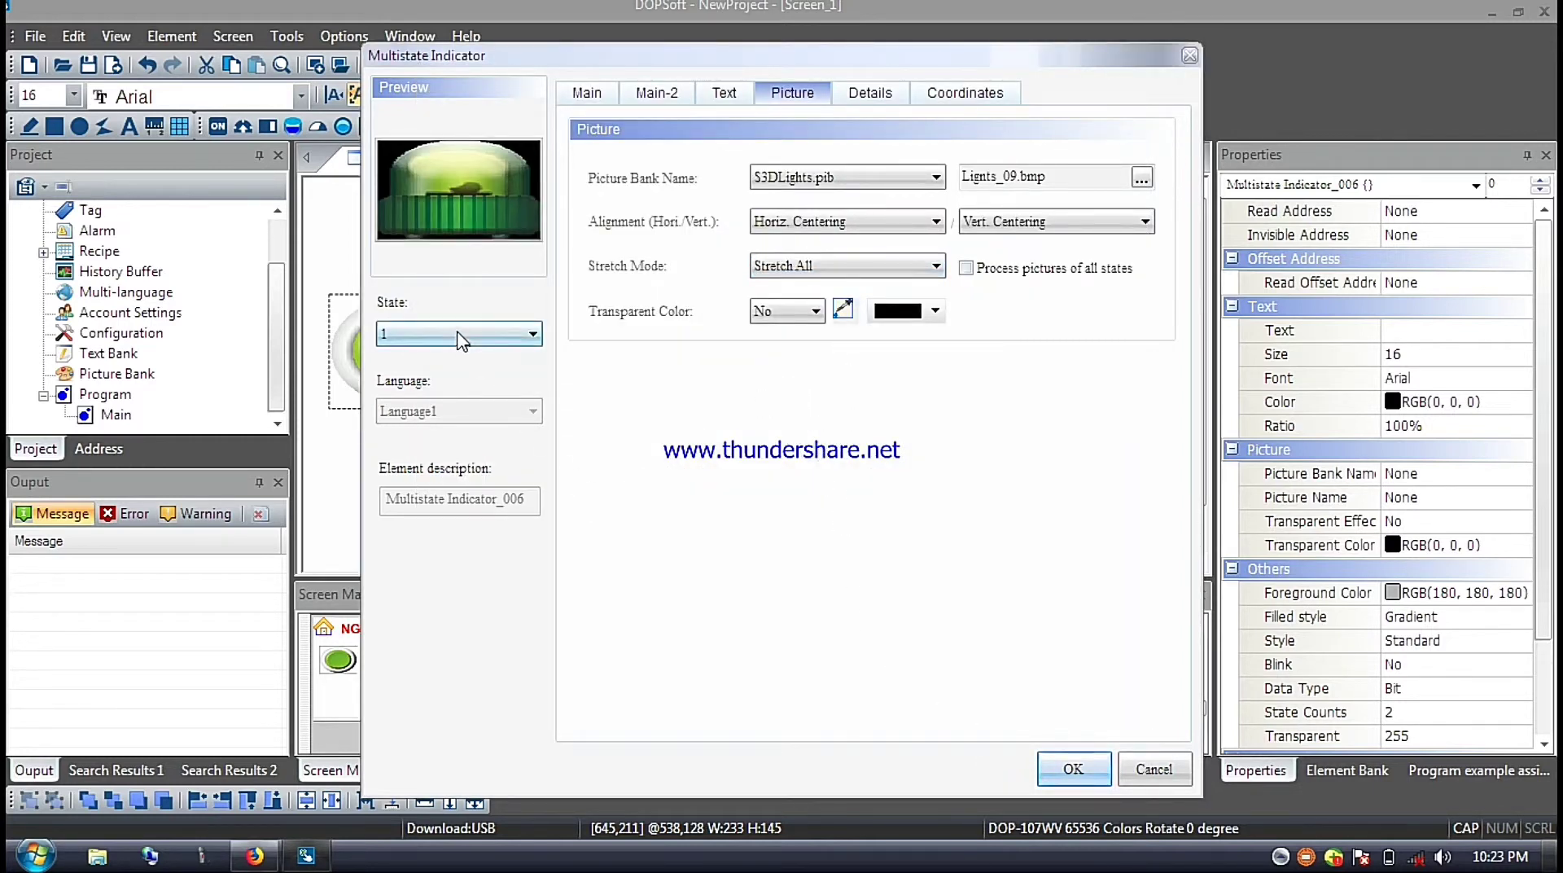
Set state 1 of the Multistate Indicator to a white foreground color and change the indicator's style to Invisible.
click(588, 95)
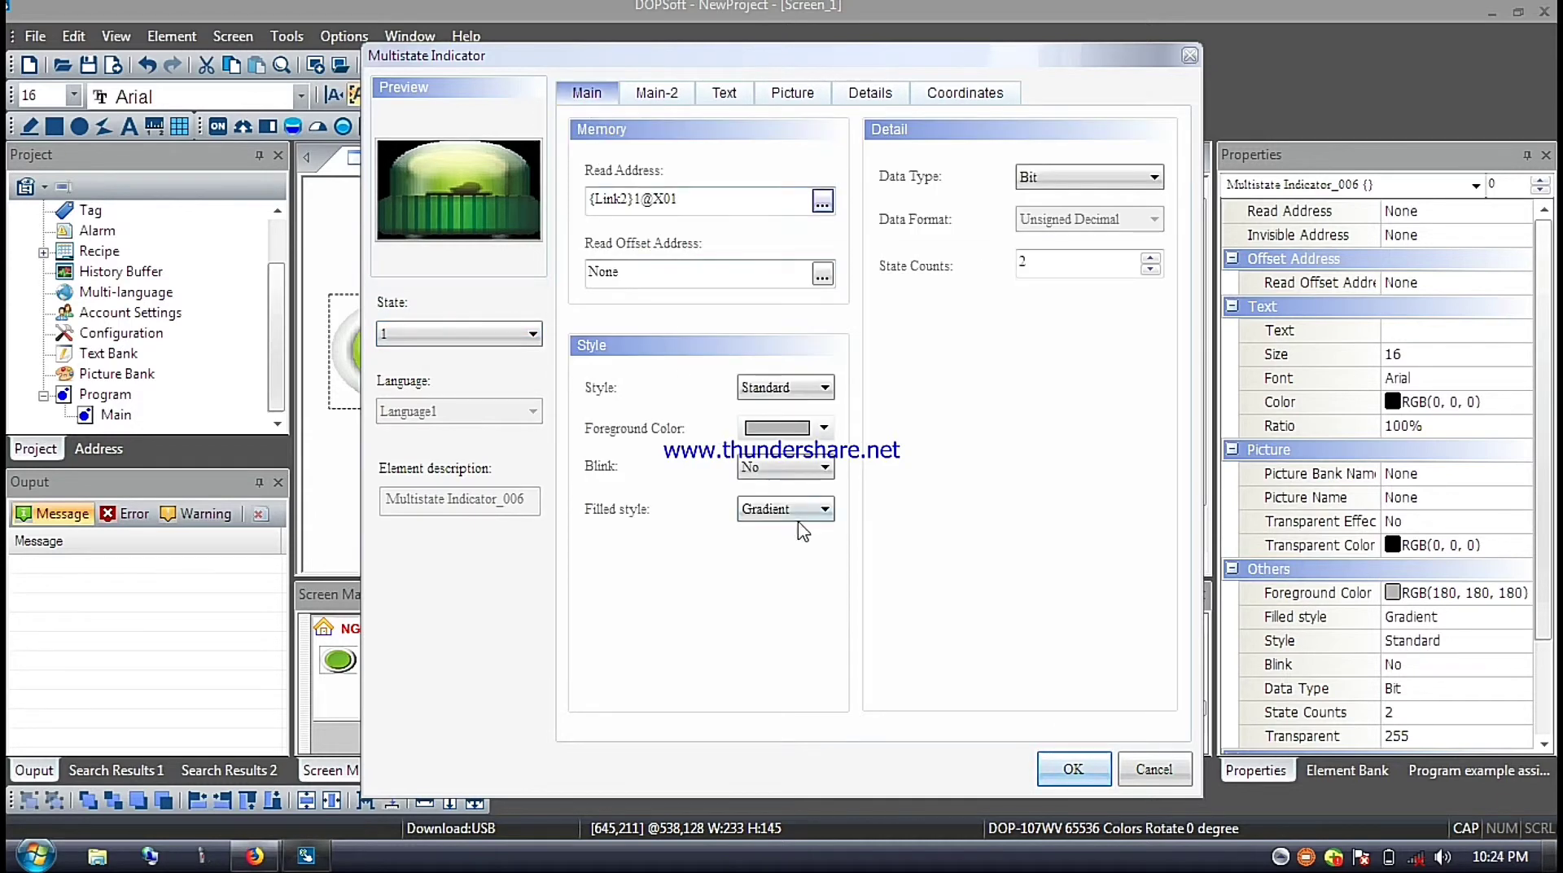
click(824, 430)
click(730, 396)
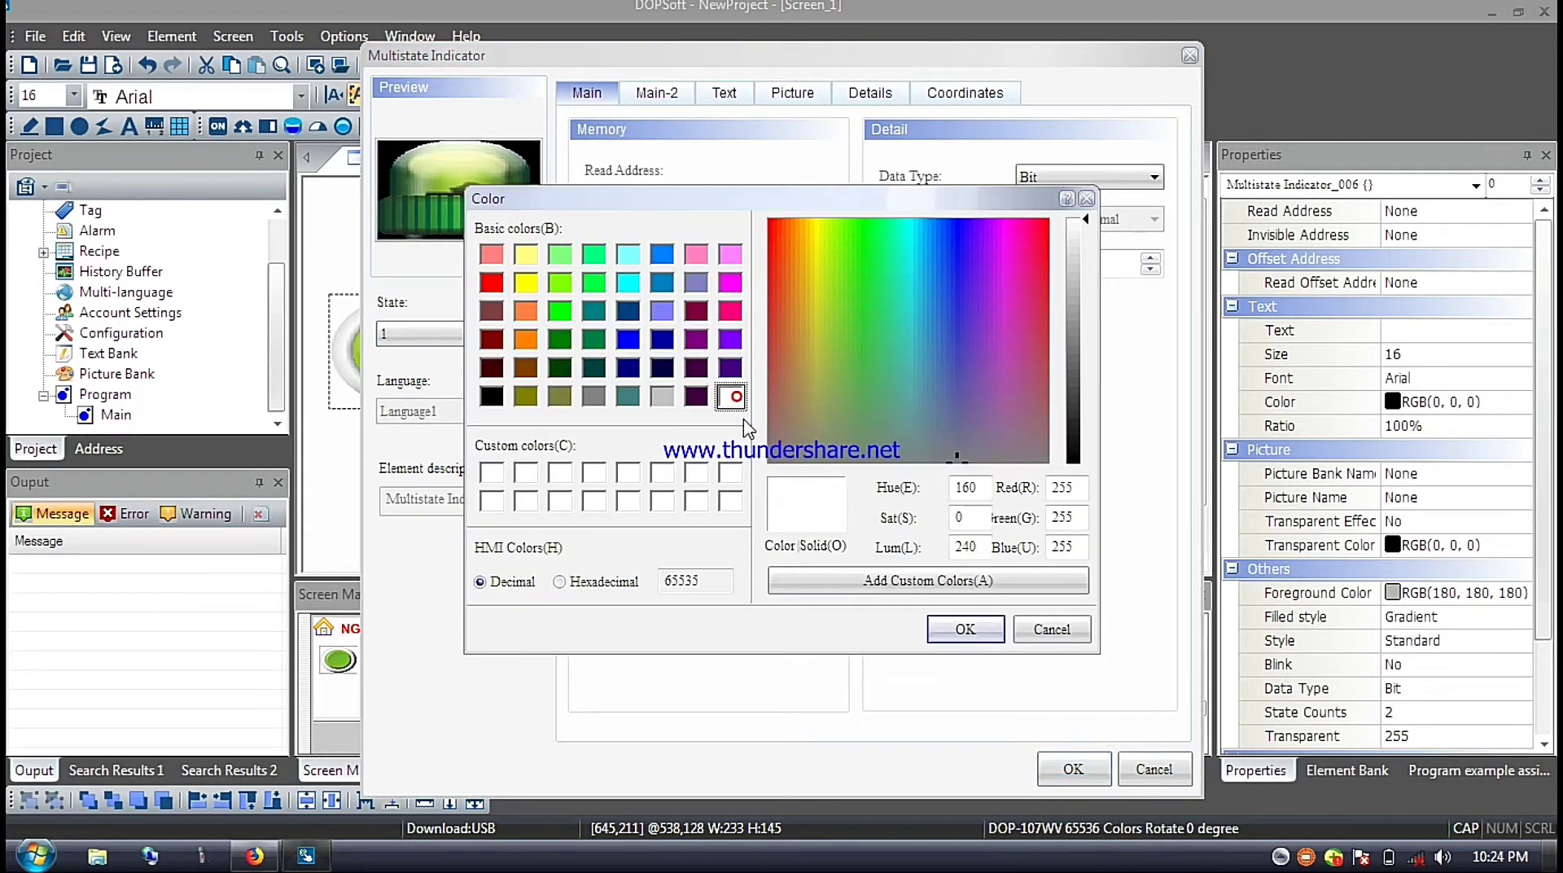
click(949, 634)
click(777, 388)
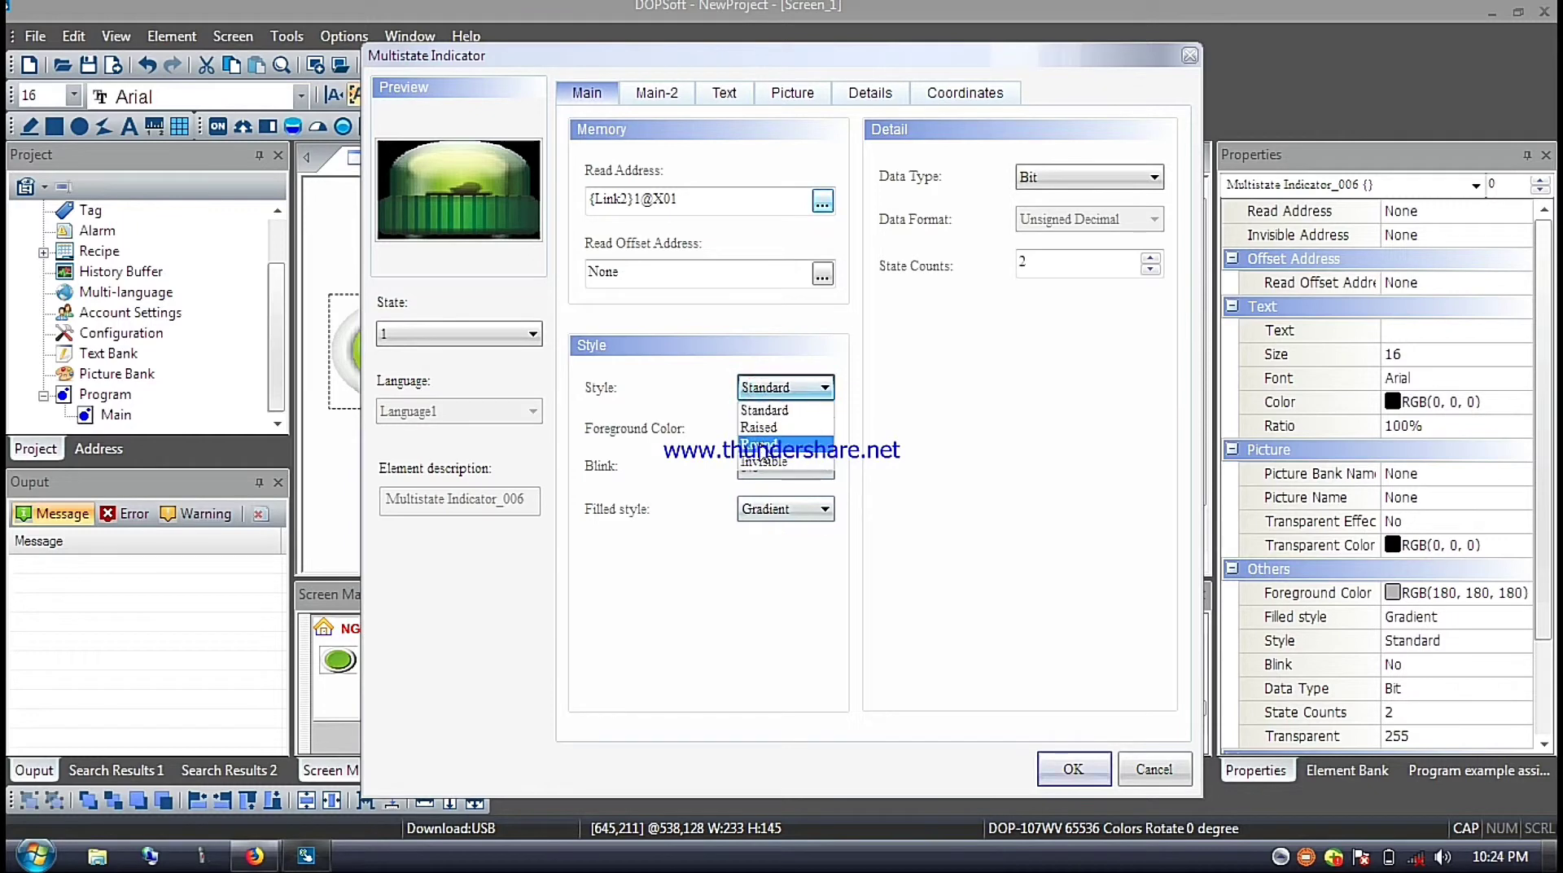
click(778, 462)
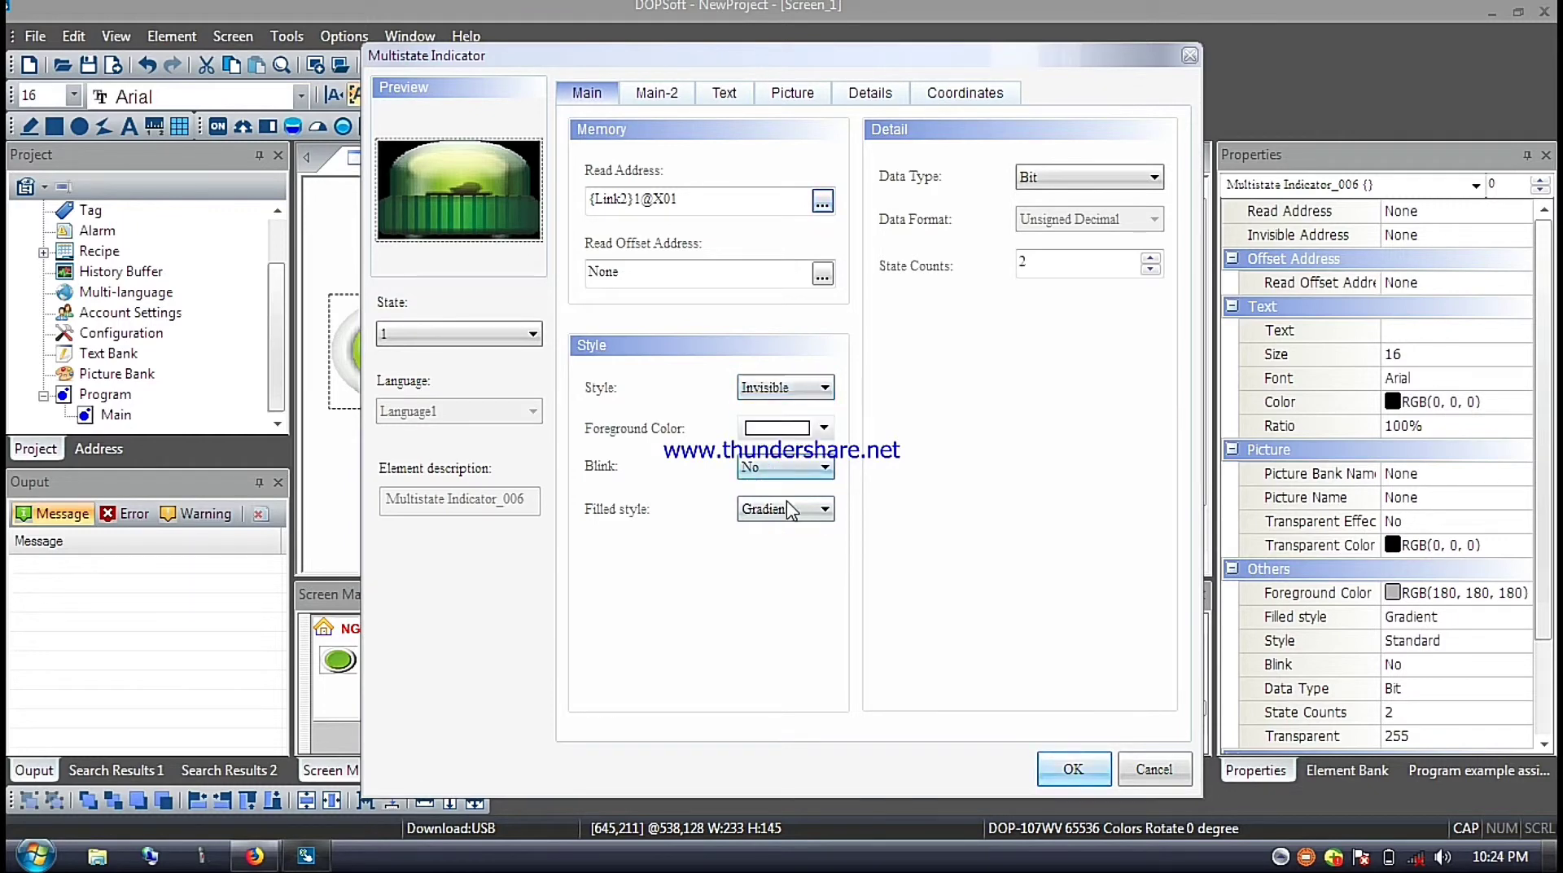
Pick the black background as the transparent color in the lamp pictures of state 1 and state 0.
click(726, 96)
click(794, 96)
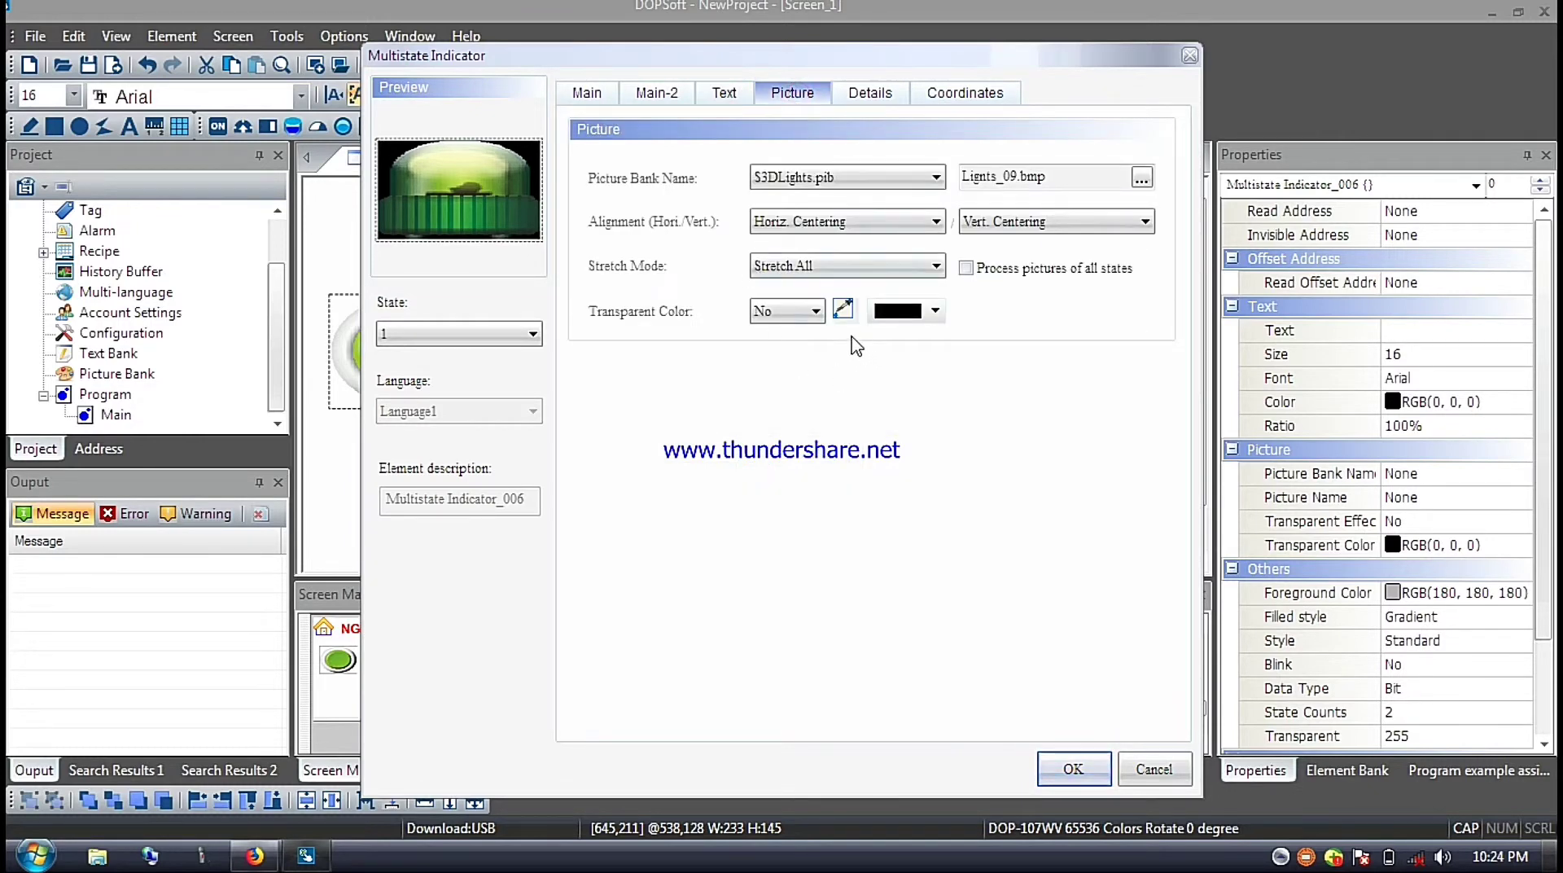
click(537, 189)
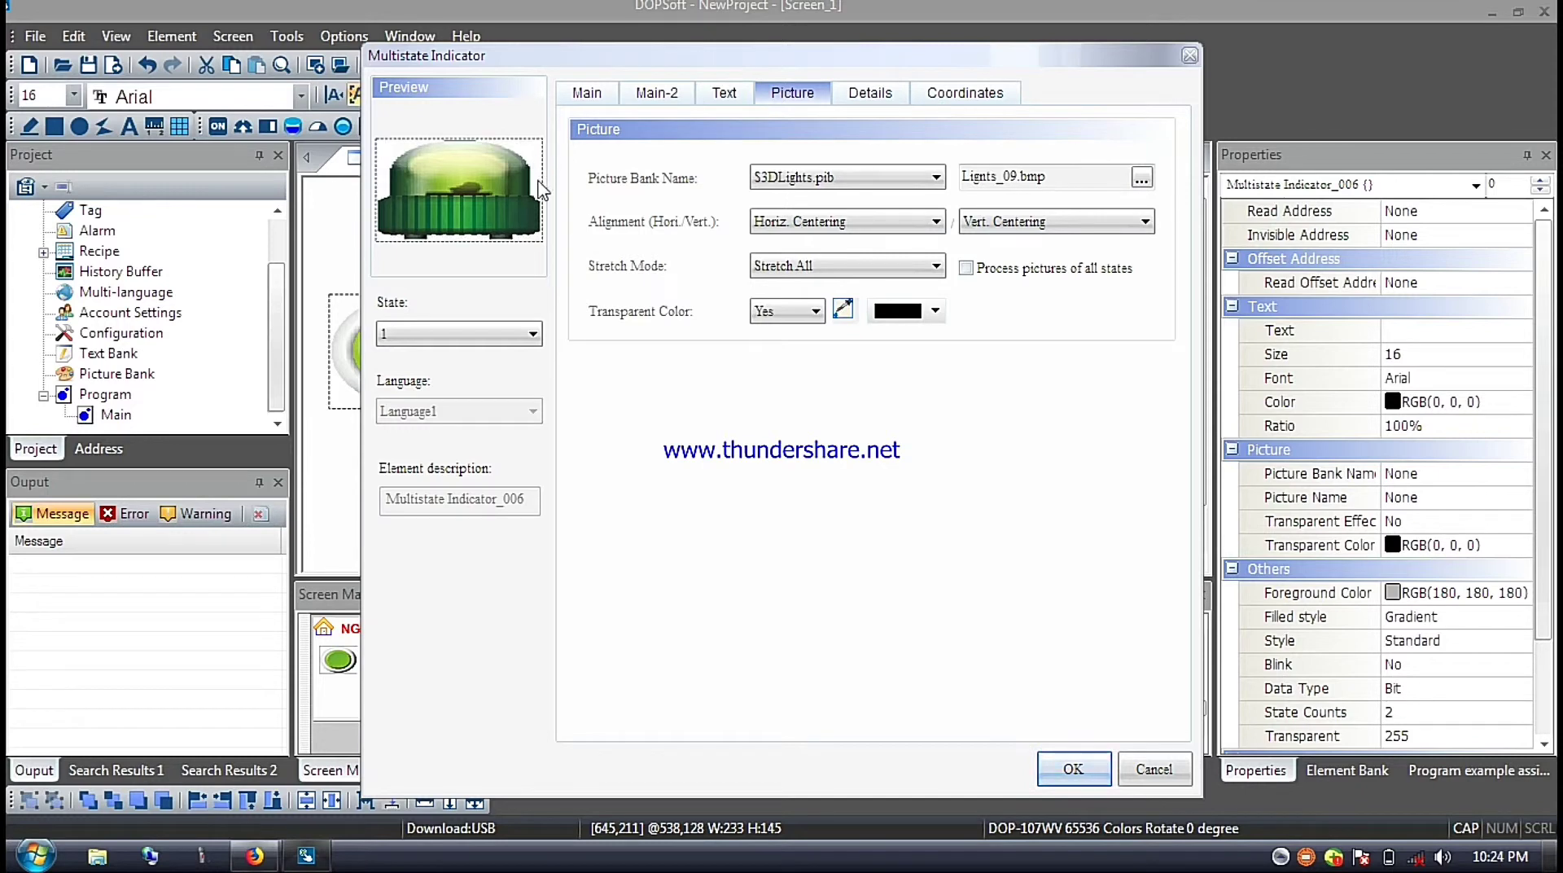
click(492, 337)
click(476, 357)
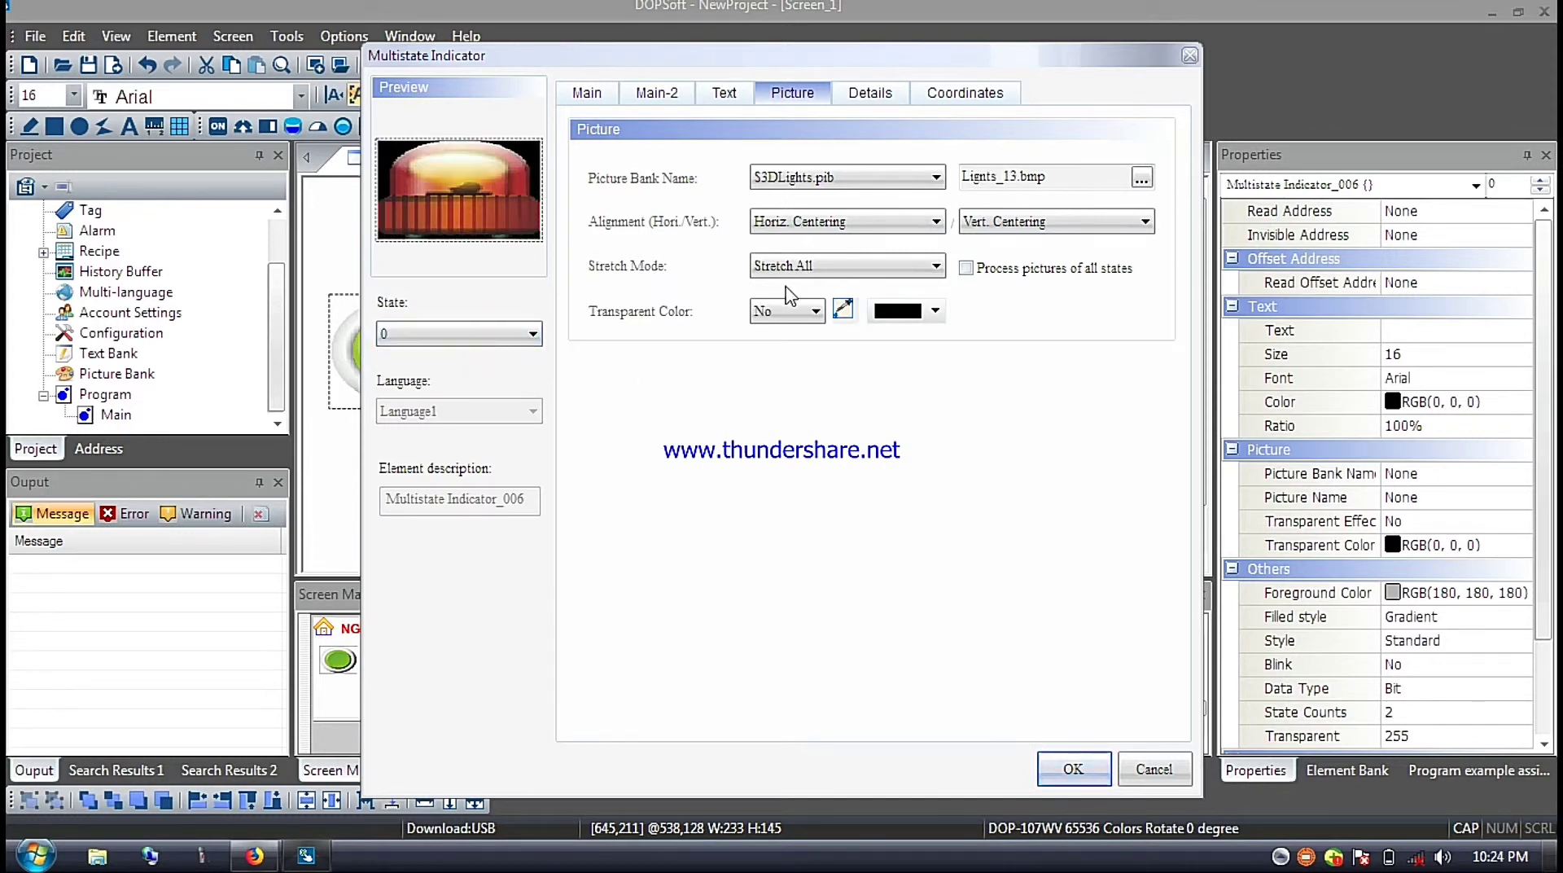
click(842, 308)
click(529, 146)
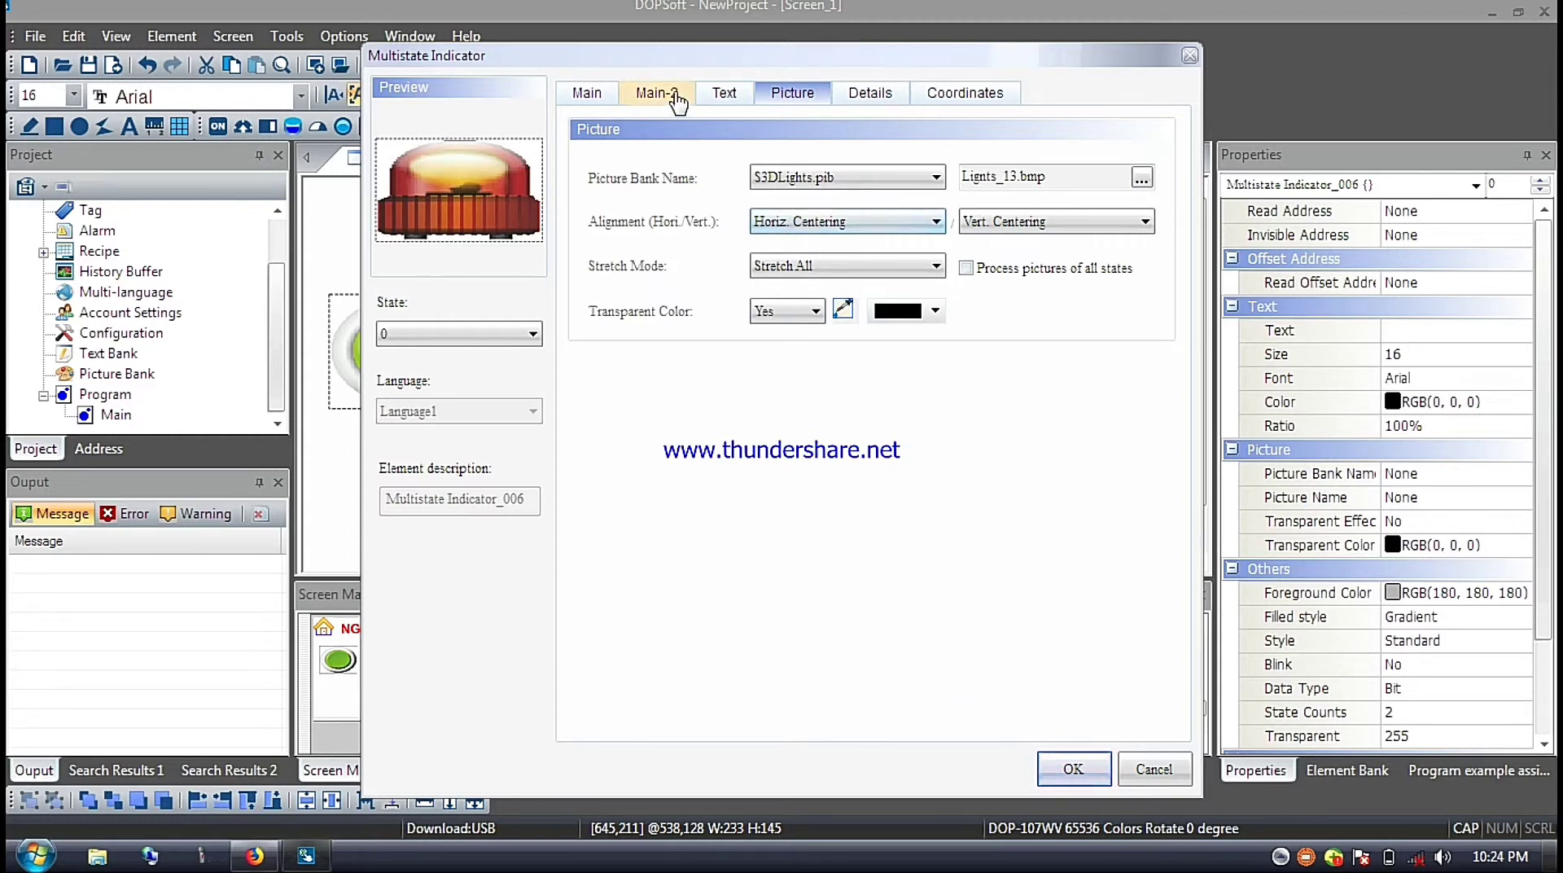
Review the Multistate Indicator's address, text, picture, detail and coordinate settings and accept the configuration.
click(583, 92)
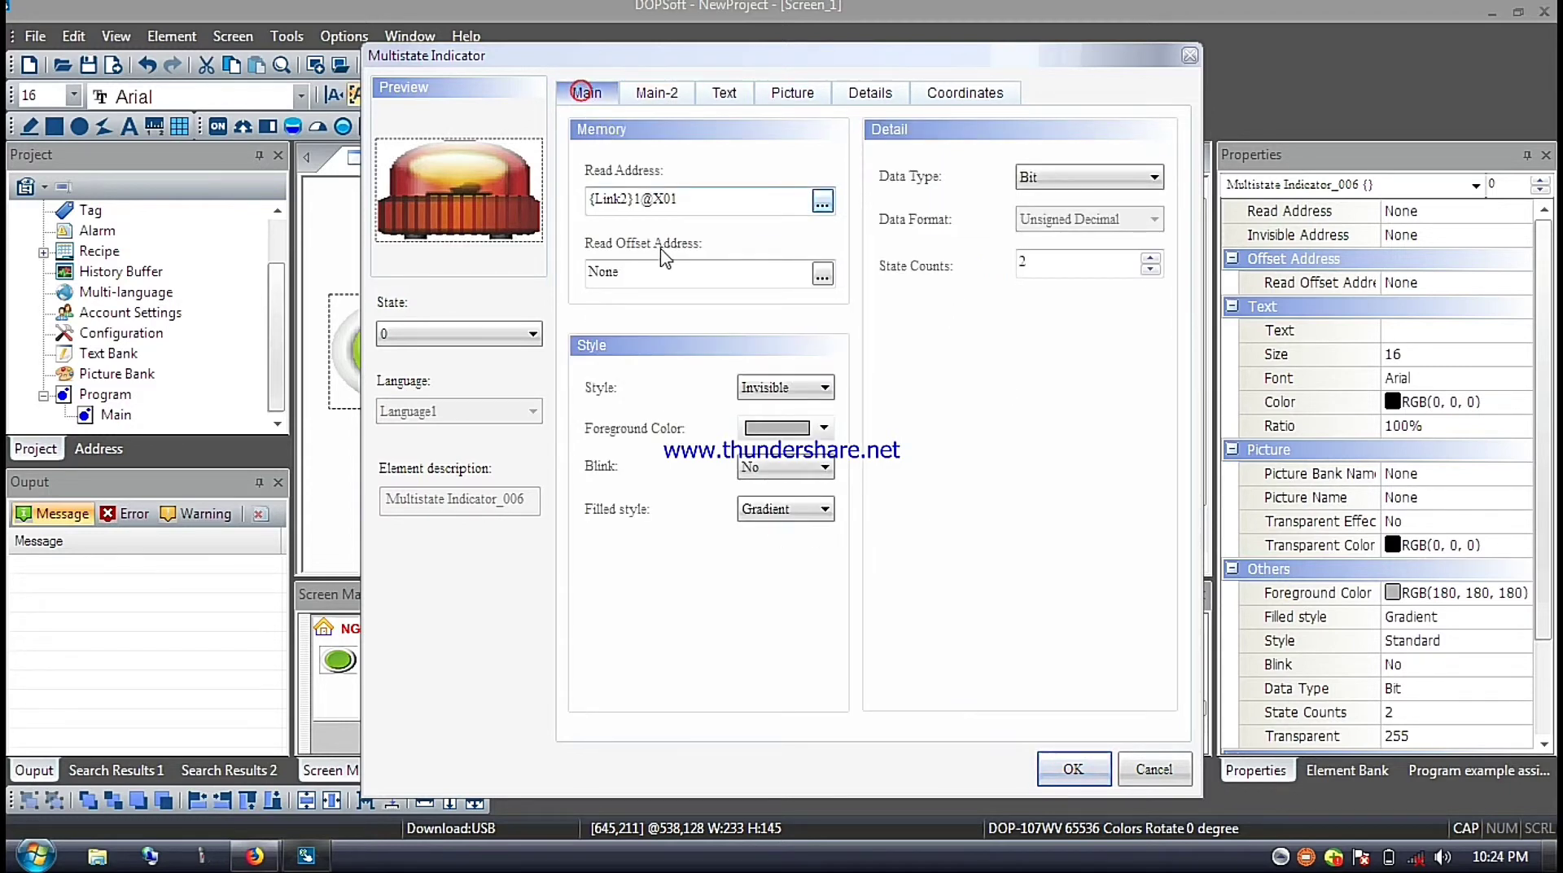
click(716, 95)
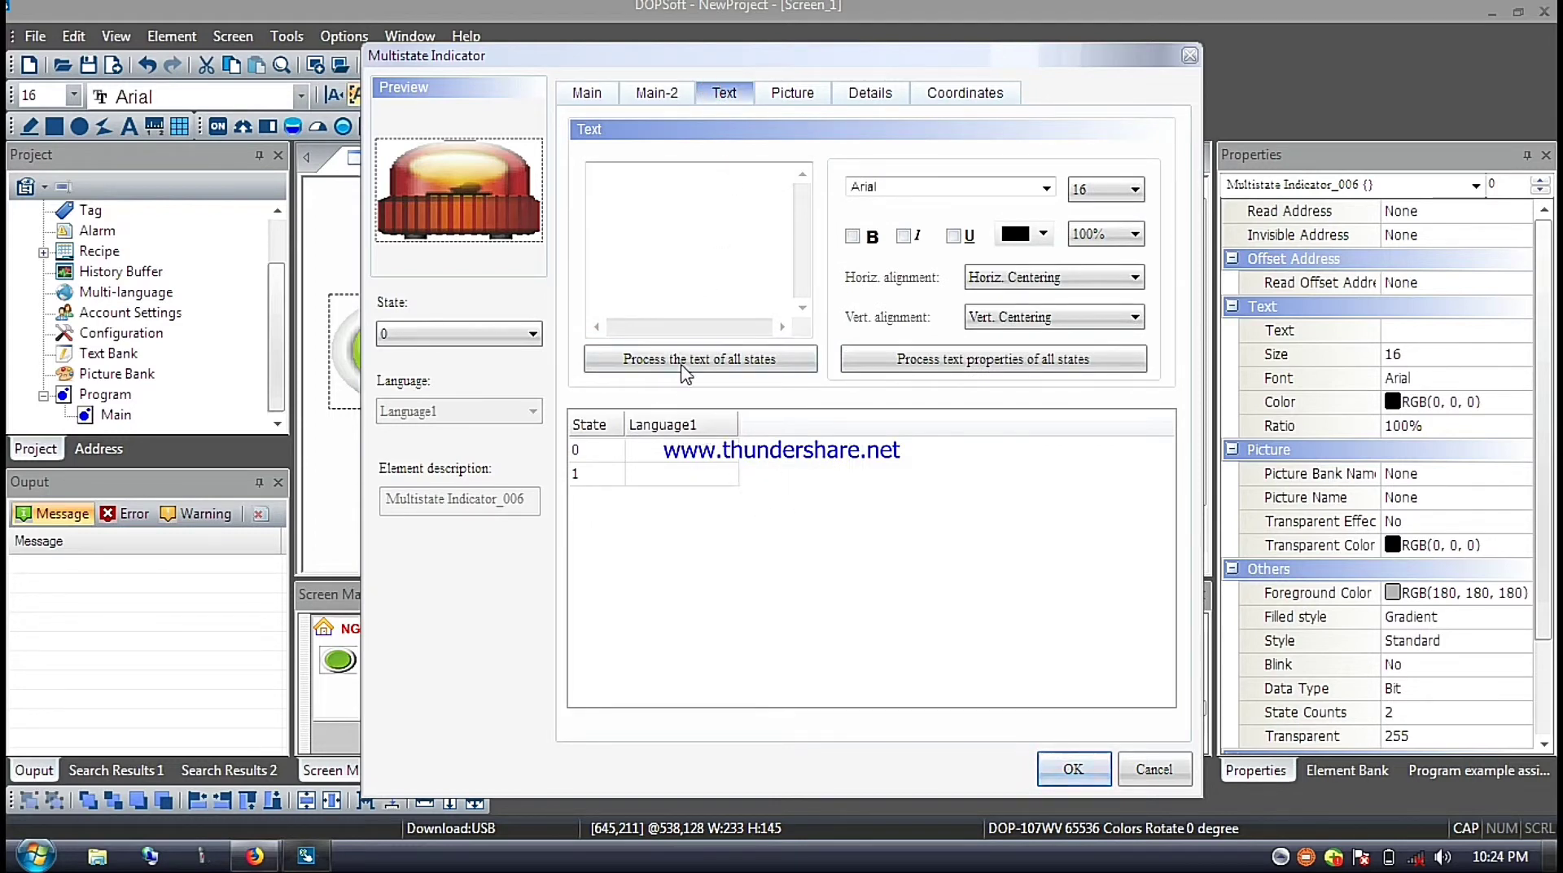
click(788, 96)
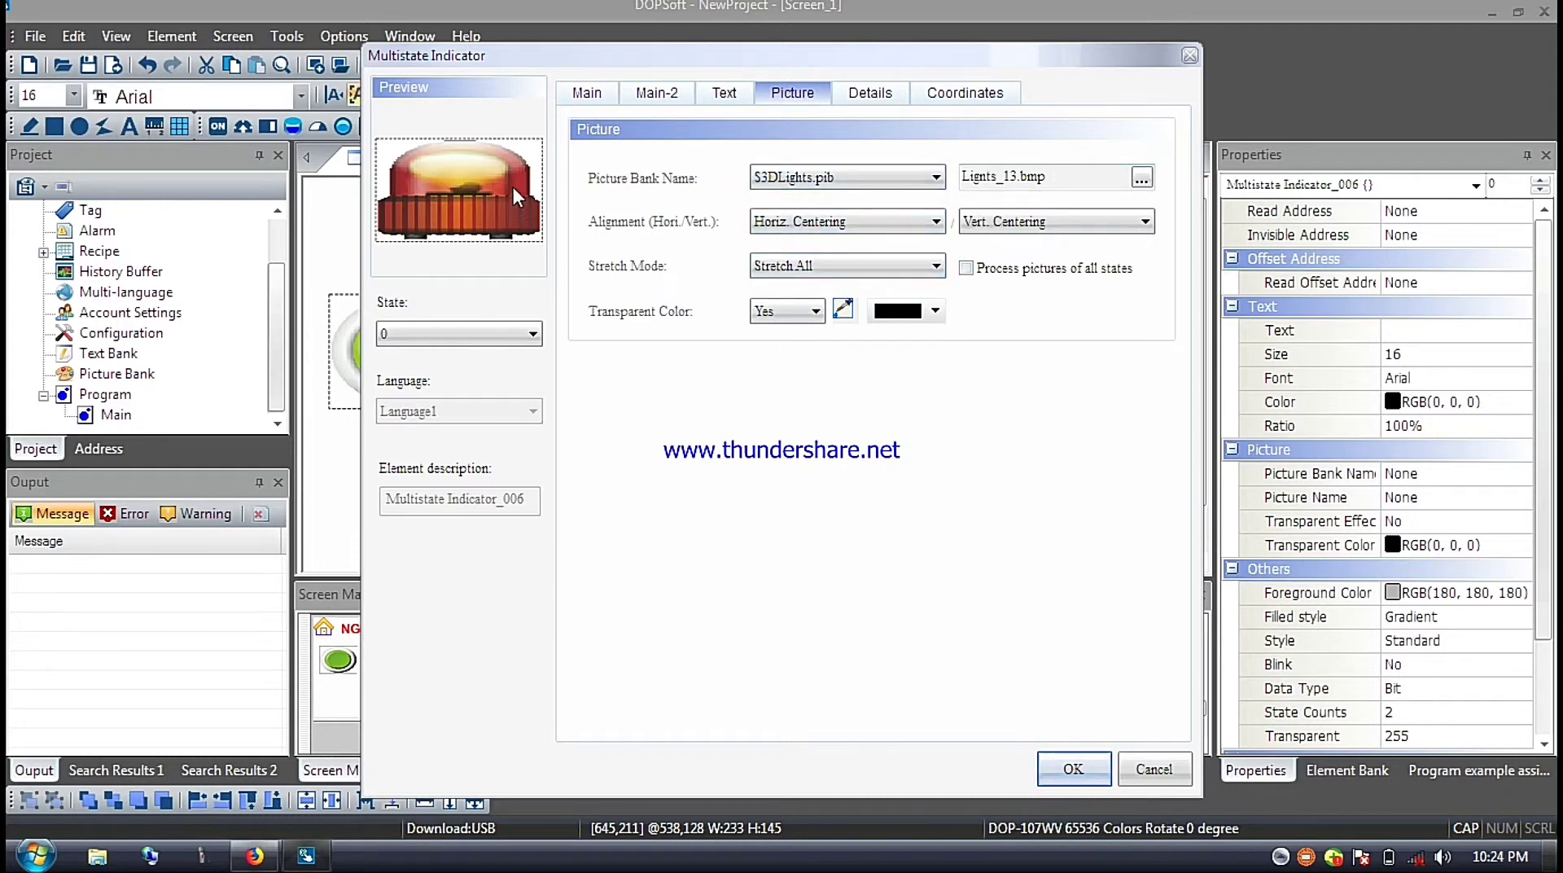
click(868, 95)
click(936, 92)
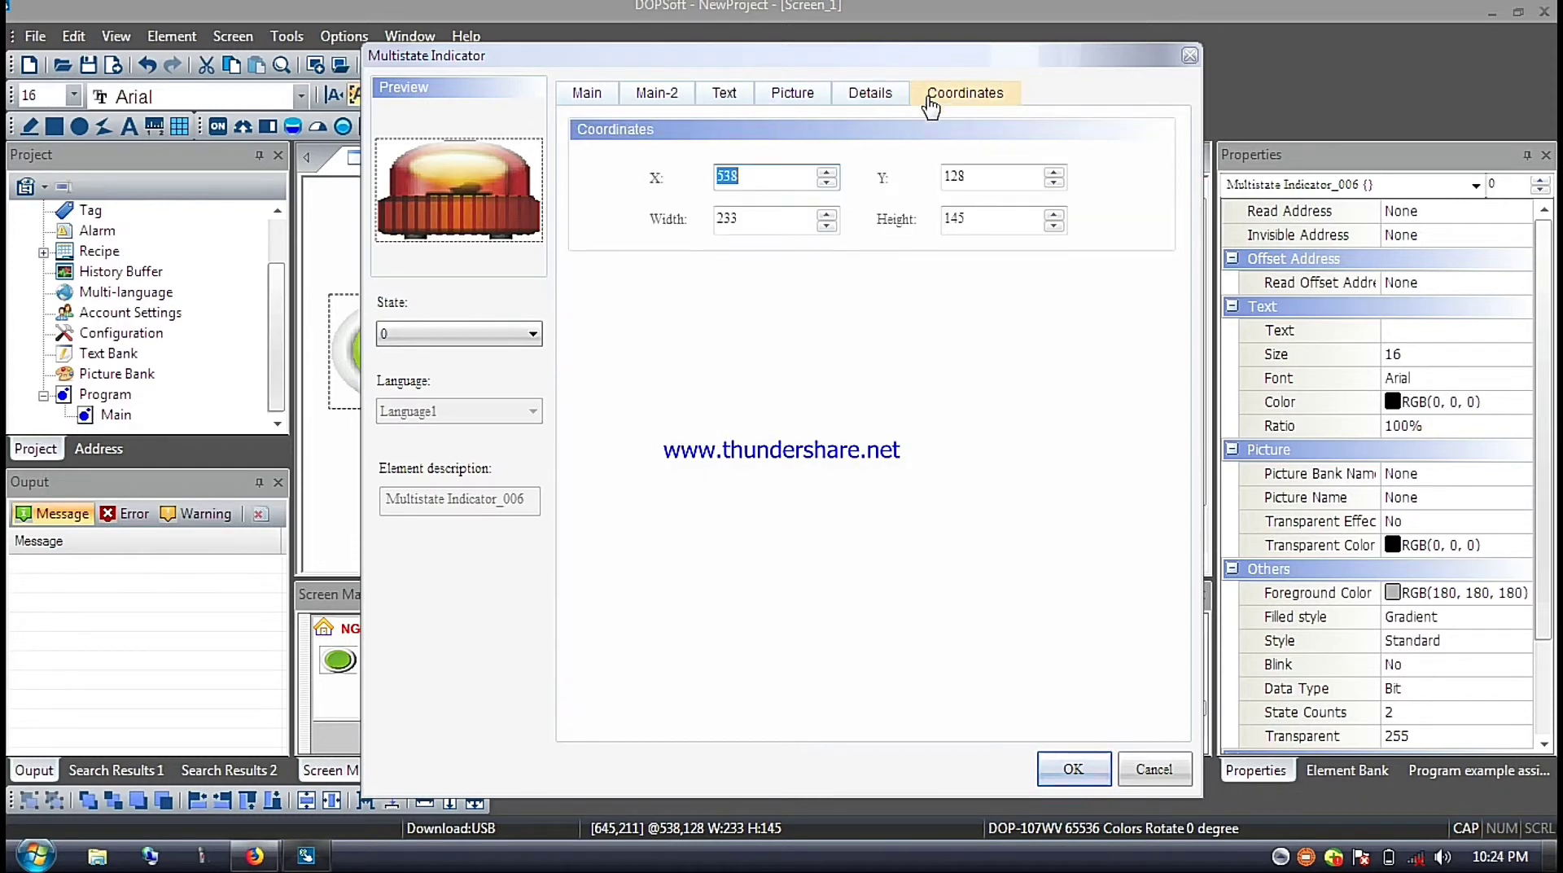
click(656, 93)
click(574, 96)
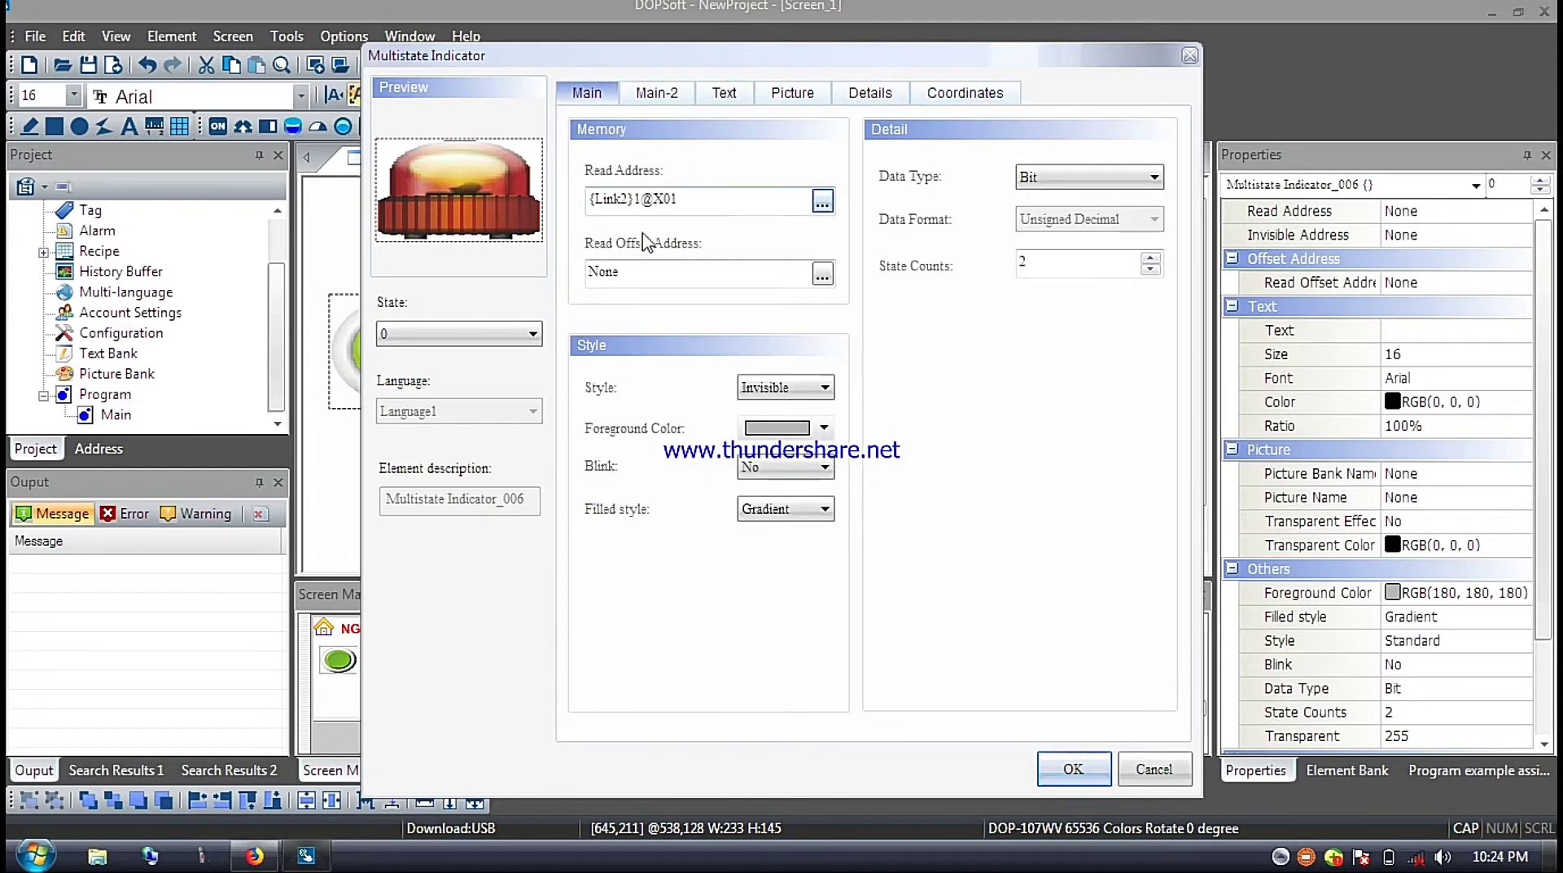
click(1071, 768)
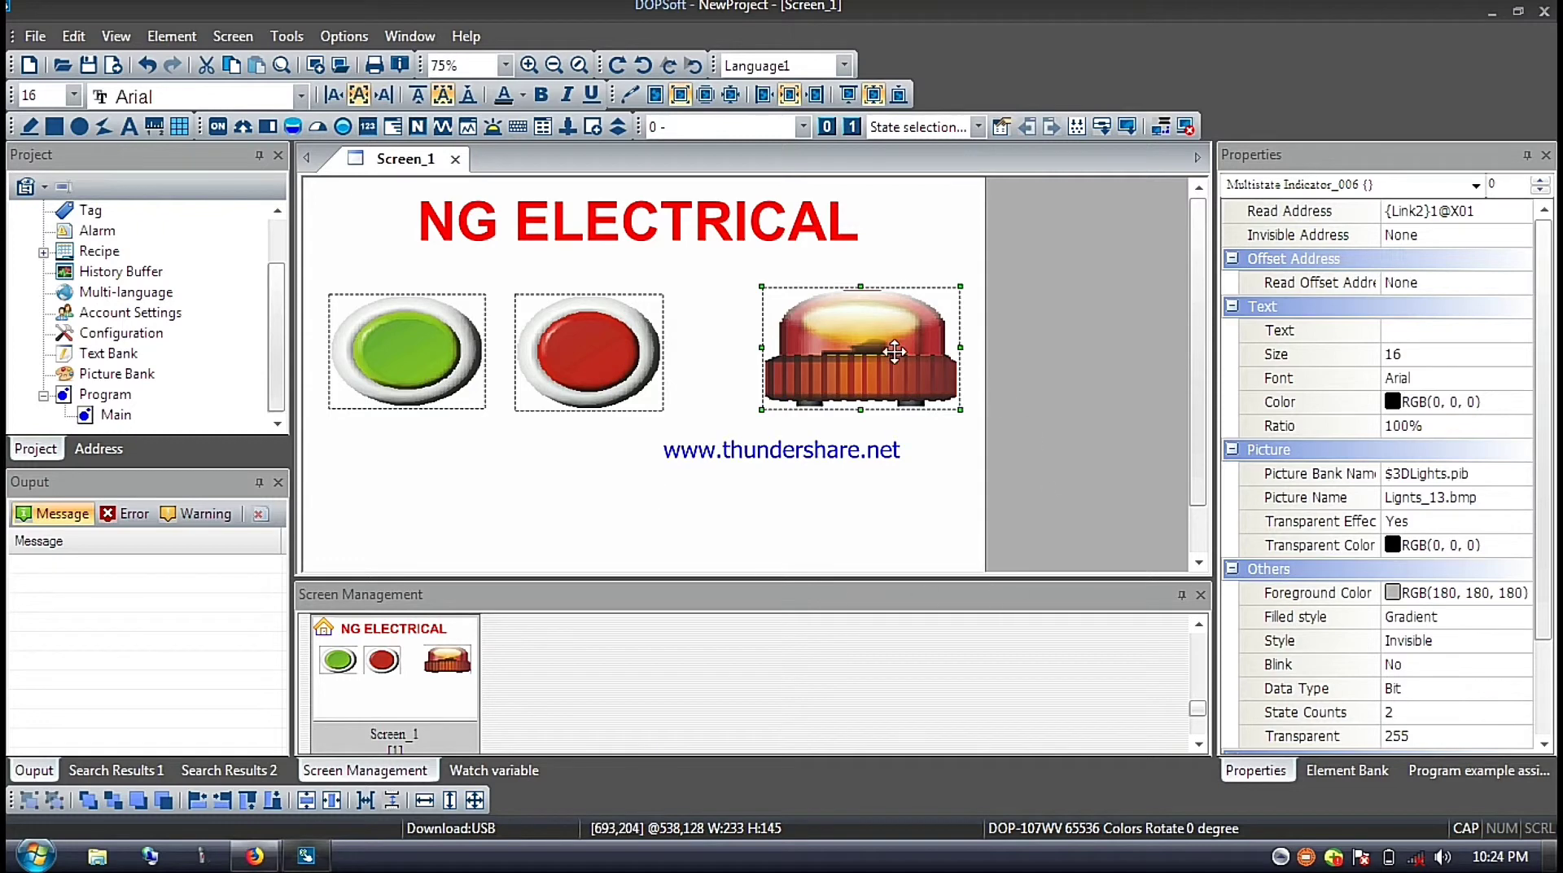
Run the offline simulation of the screen and try switching the lamp with the green On and red Off buttons.
click(1191, 128)
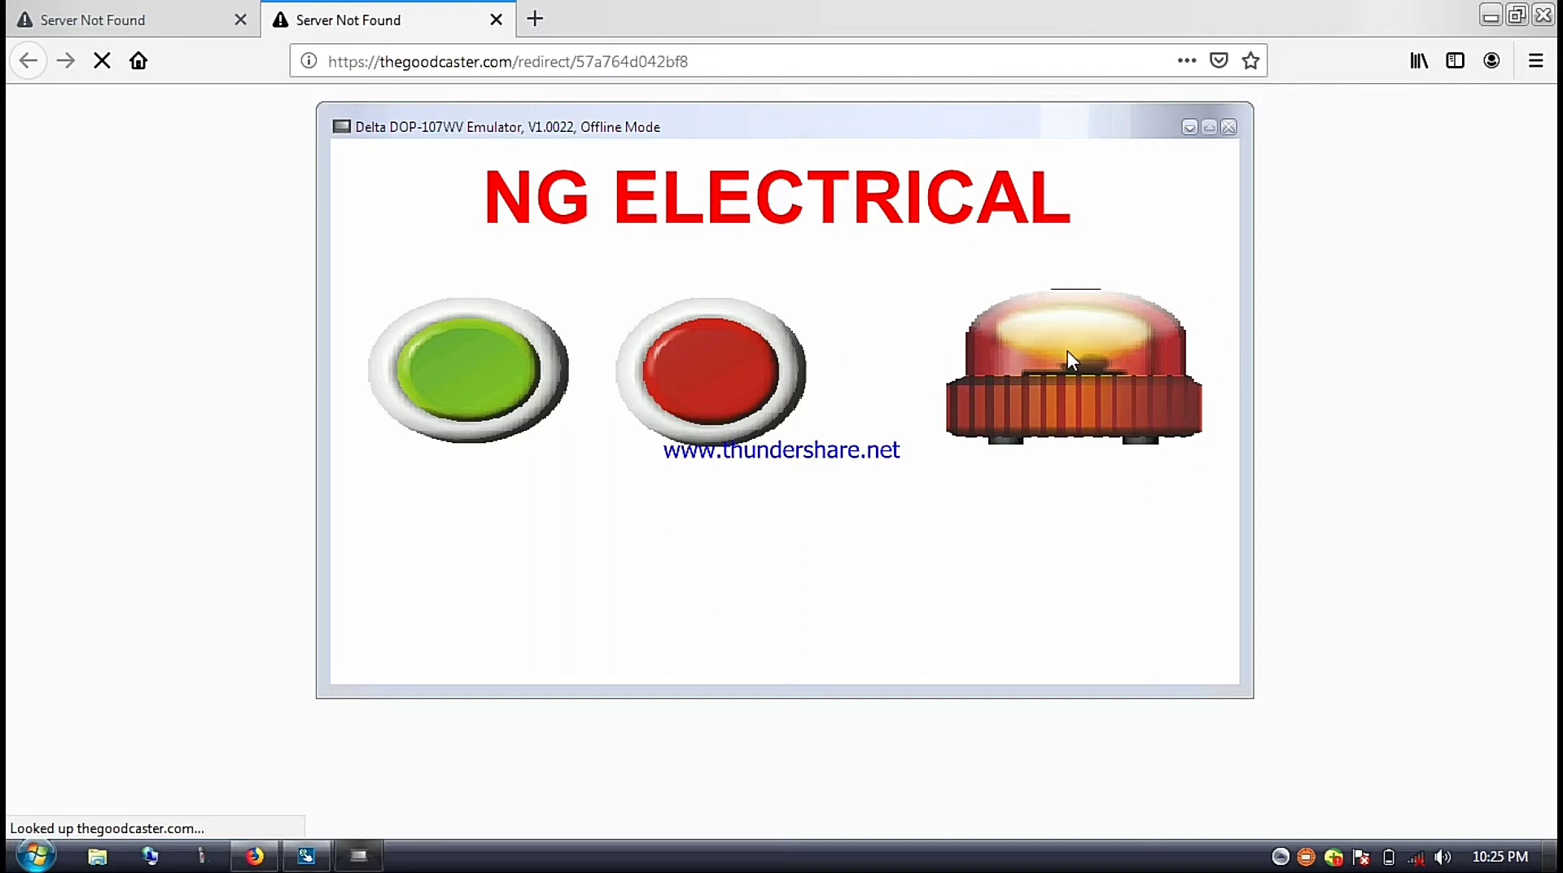
click(453, 394)
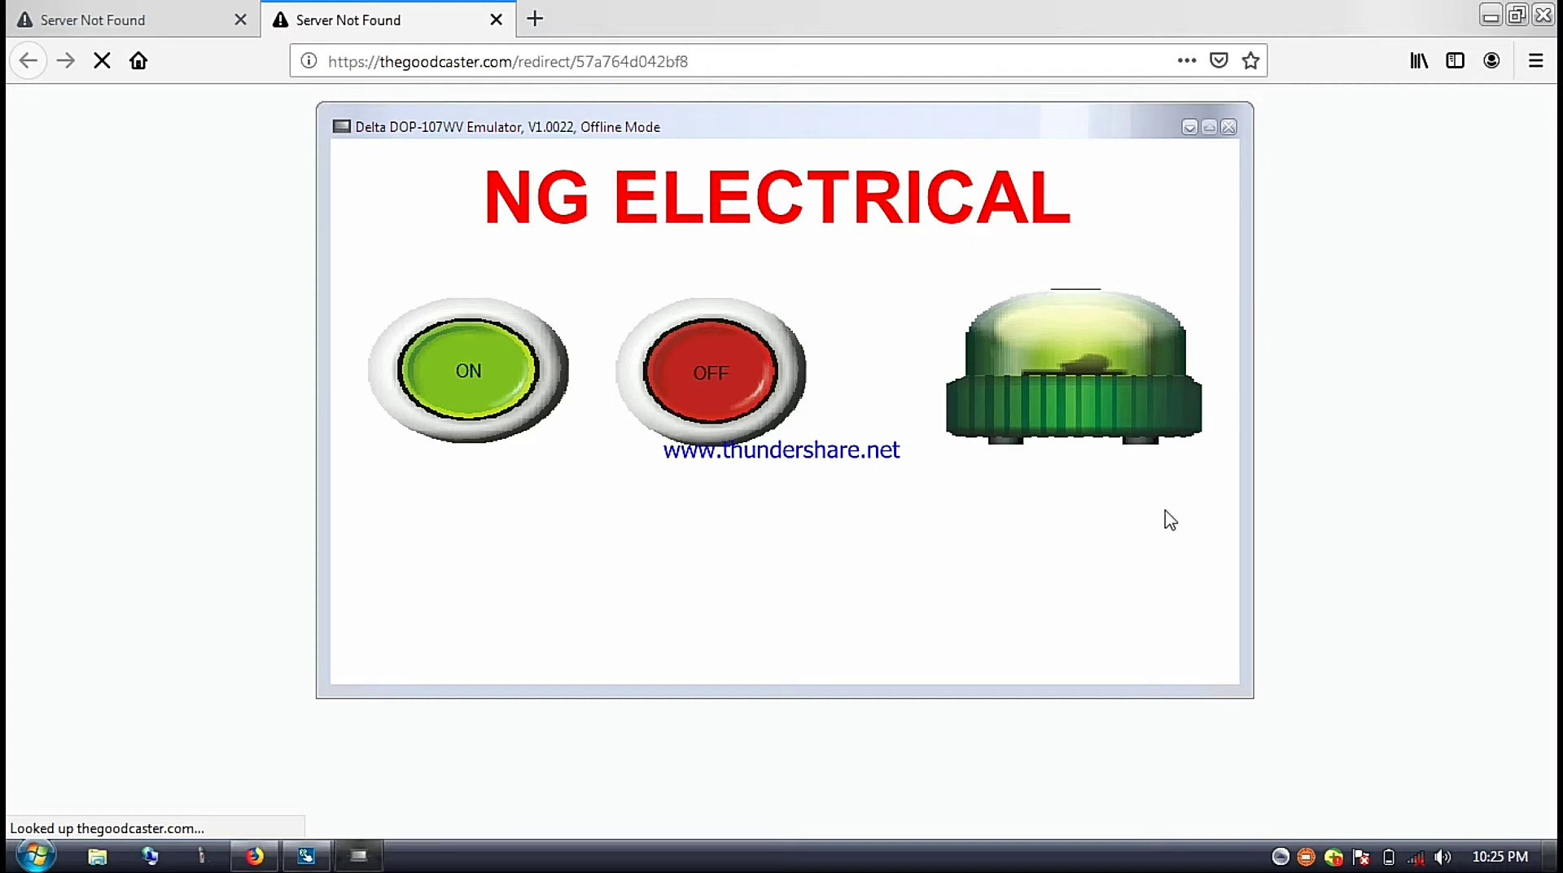
click(713, 380)
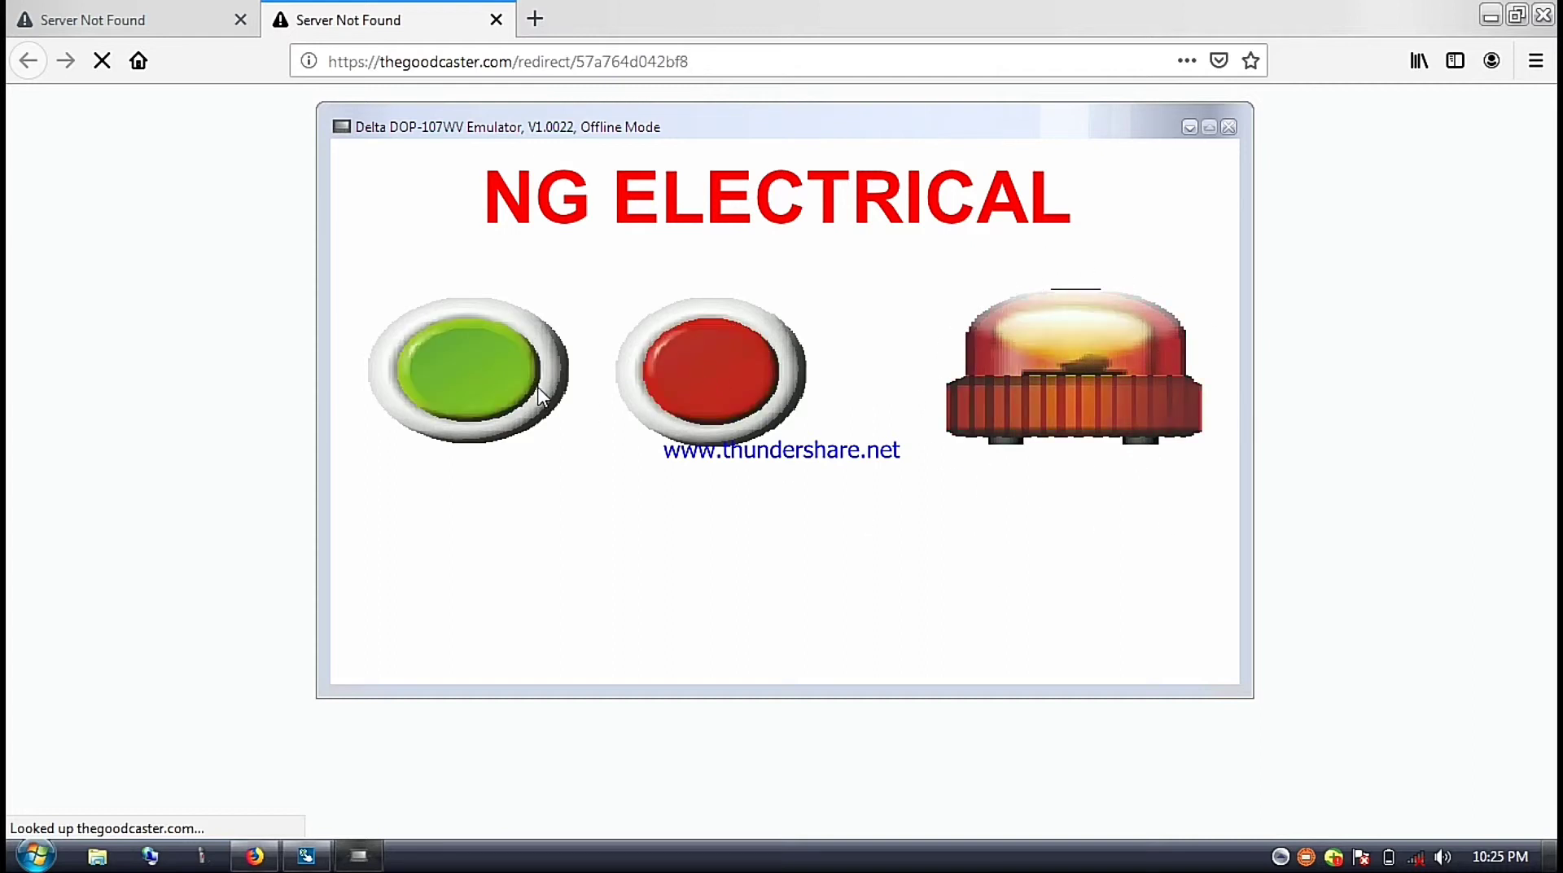
click(504, 388)
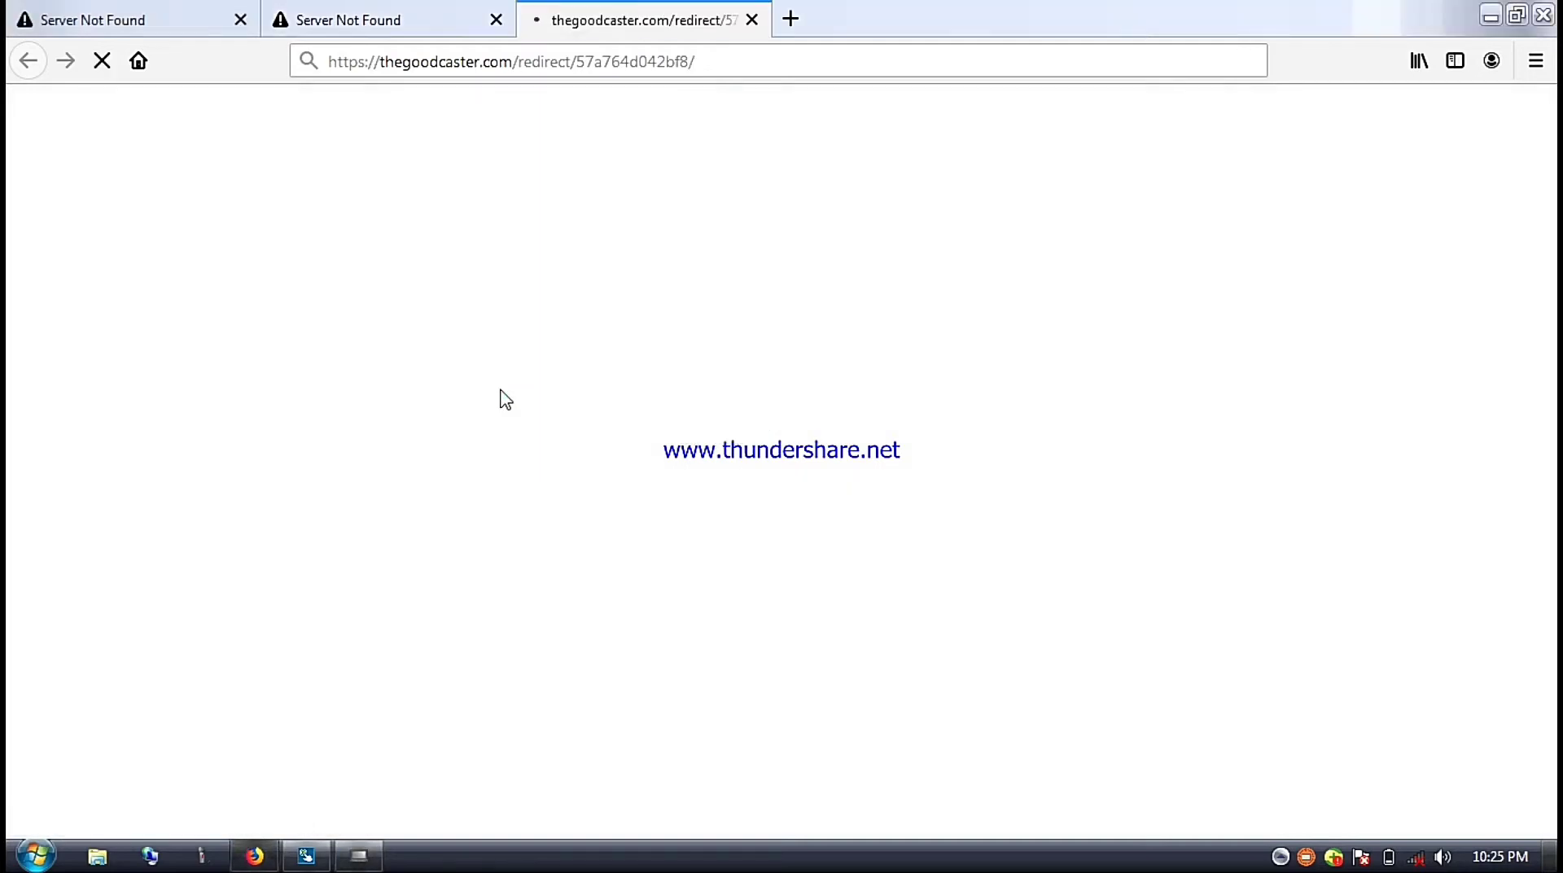
Close all three open browser tabs to get back to the emulator.
click(751, 19)
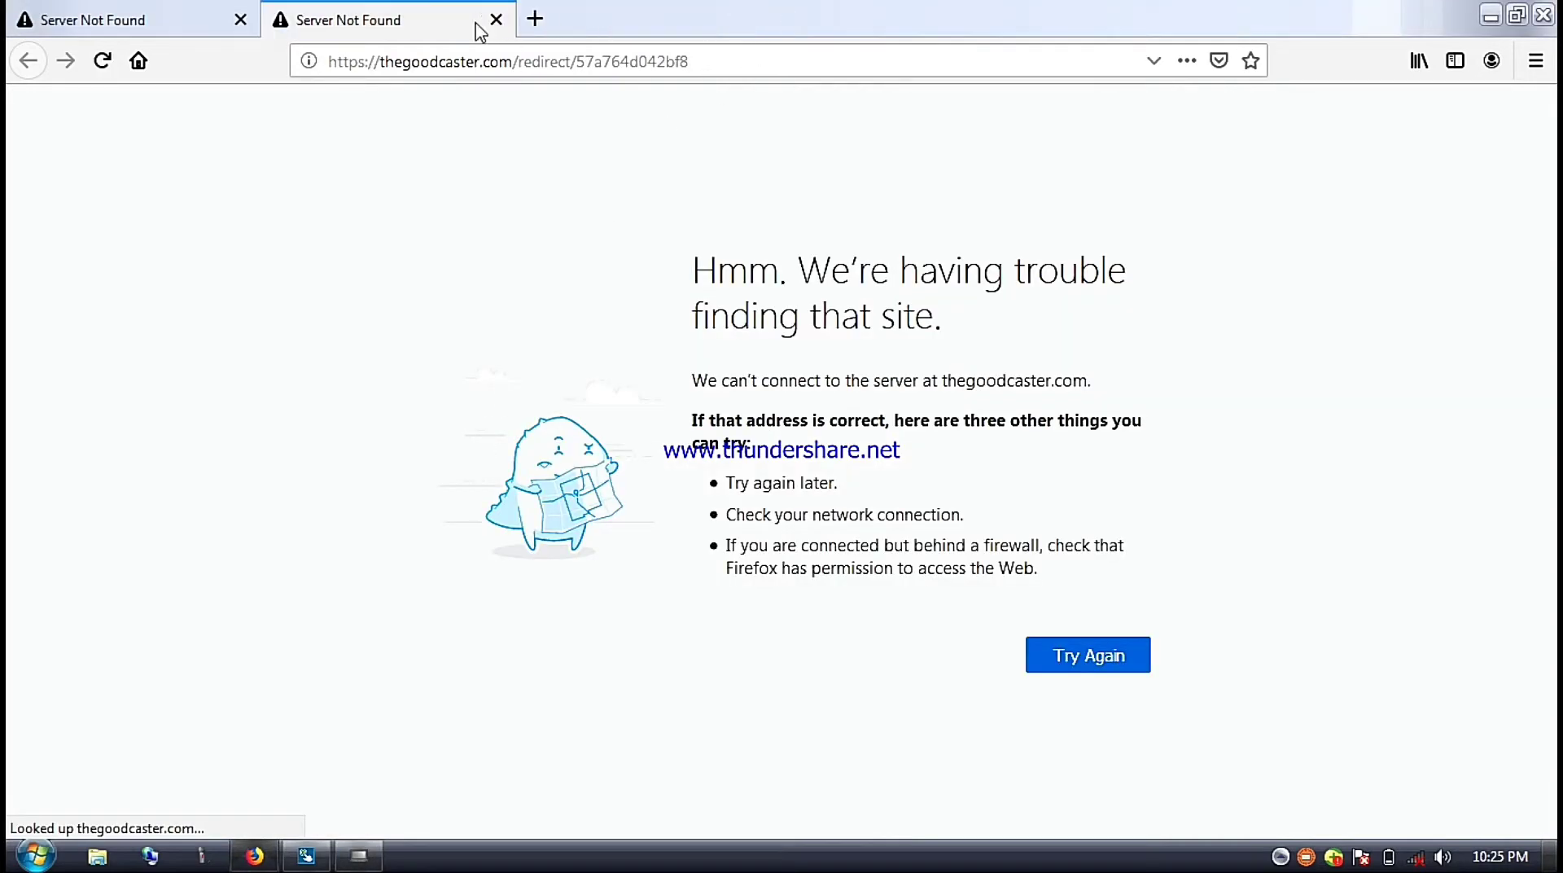
click(496, 20)
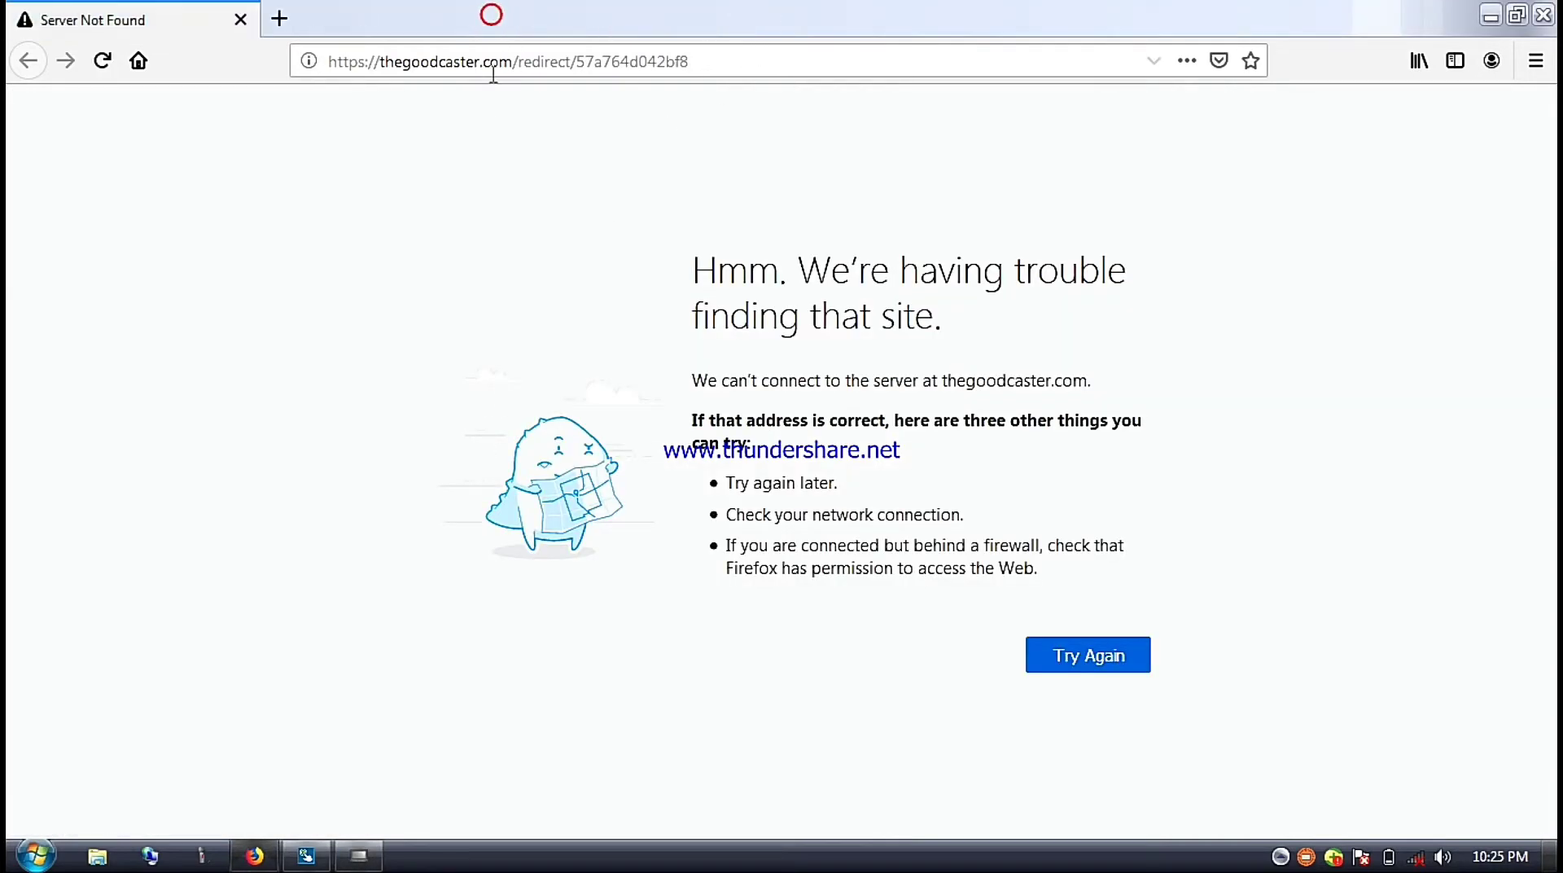
click(238, 19)
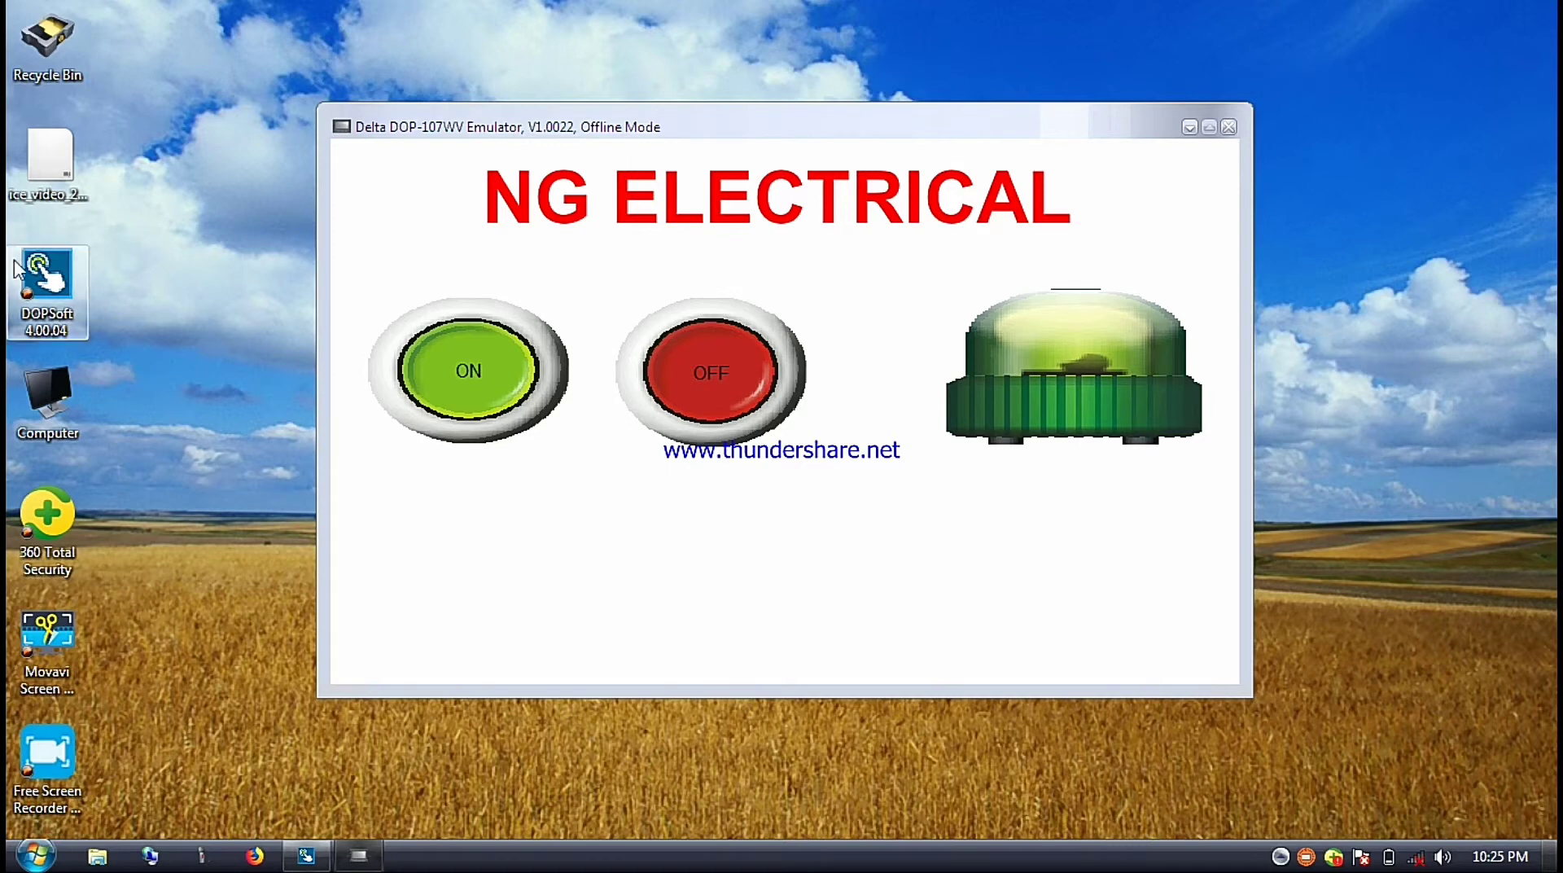
Test the lamp indicator by alternating the red Off and green On buttons several times, and close the emulator.
click(726, 370)
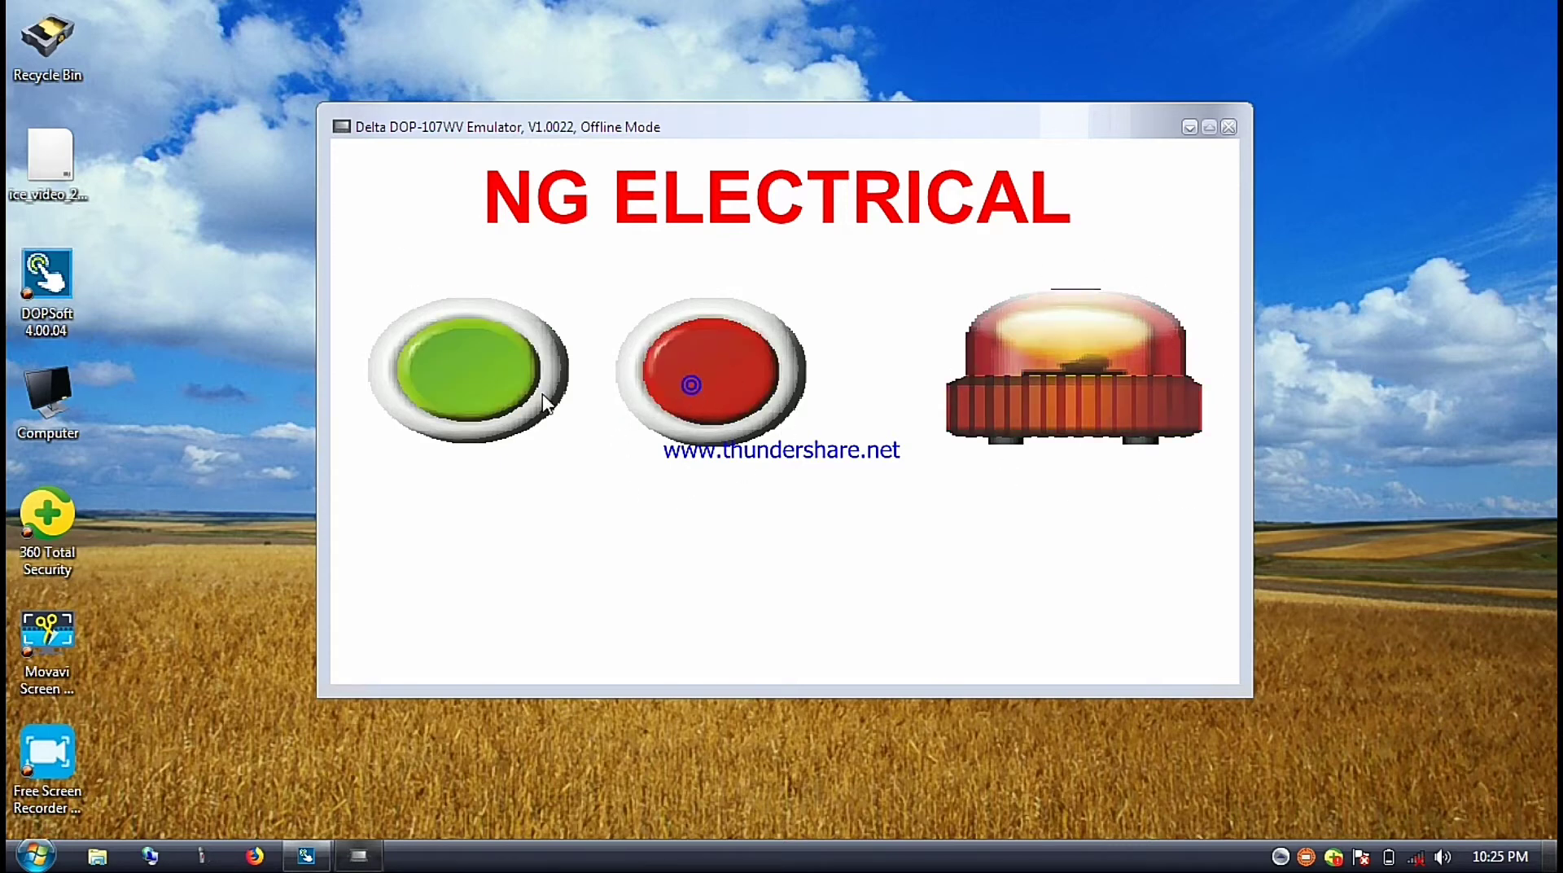
click(482, 376)
click(711, 377)
click(486, 378)
click(711, 370)
click(499, 375)
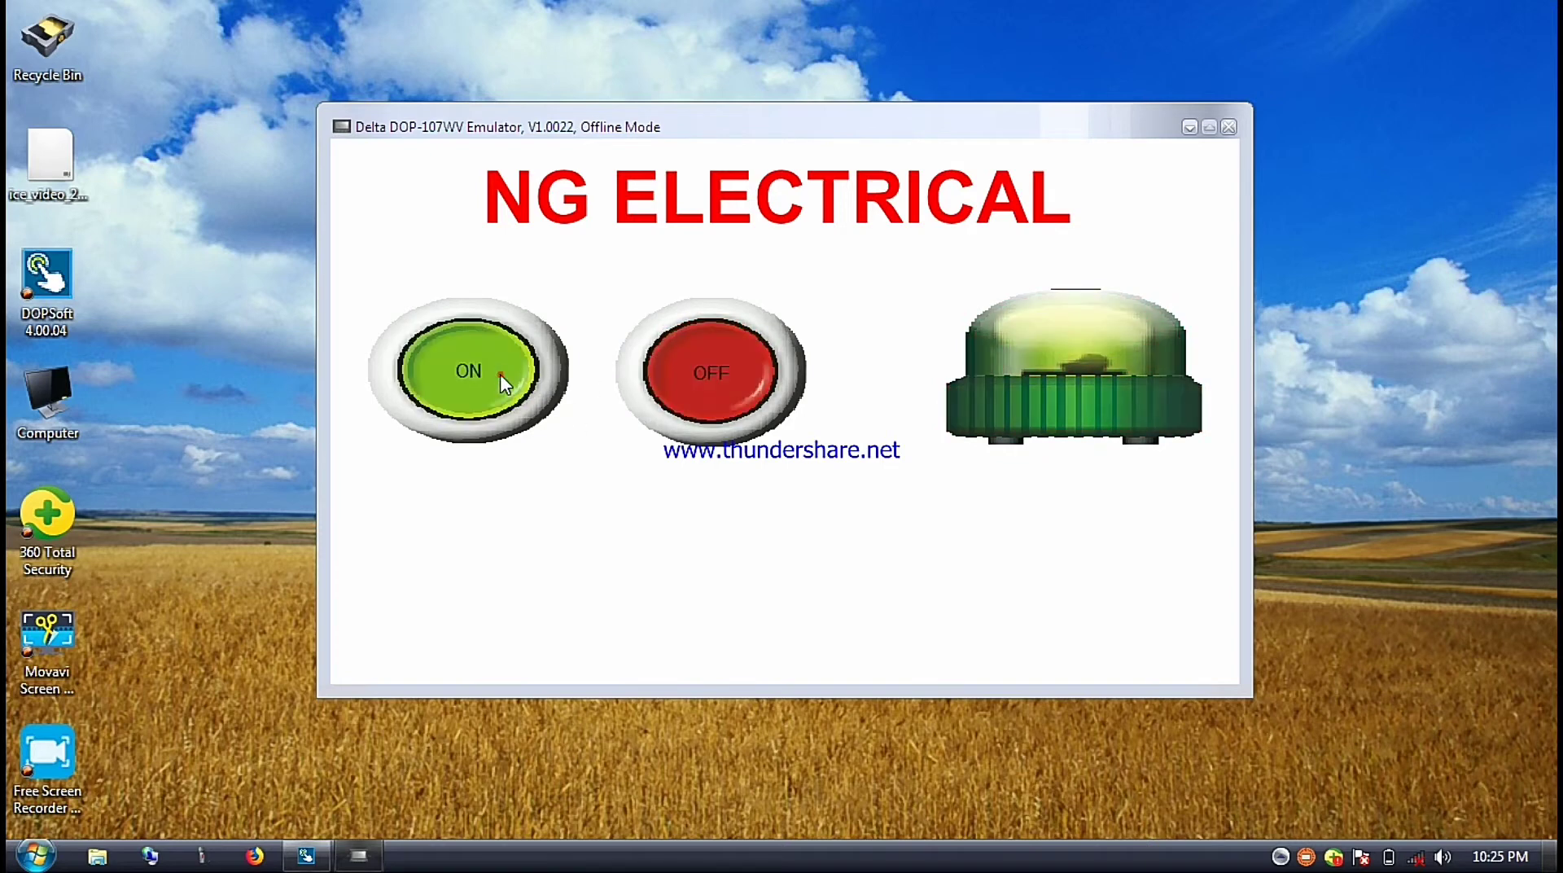
click(690, 376)
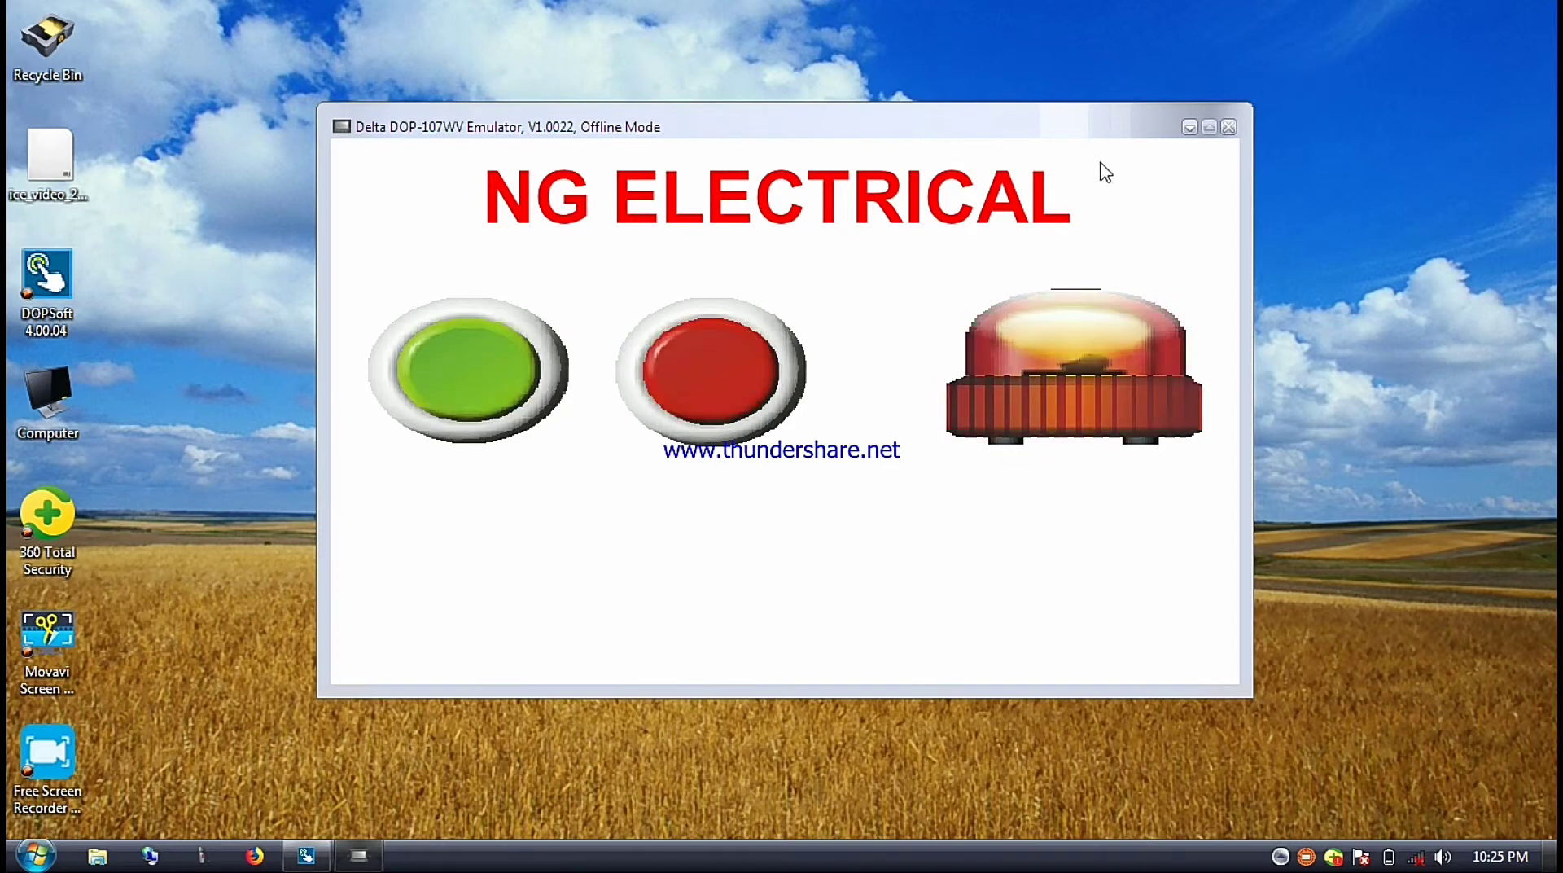
click(1228, 127)
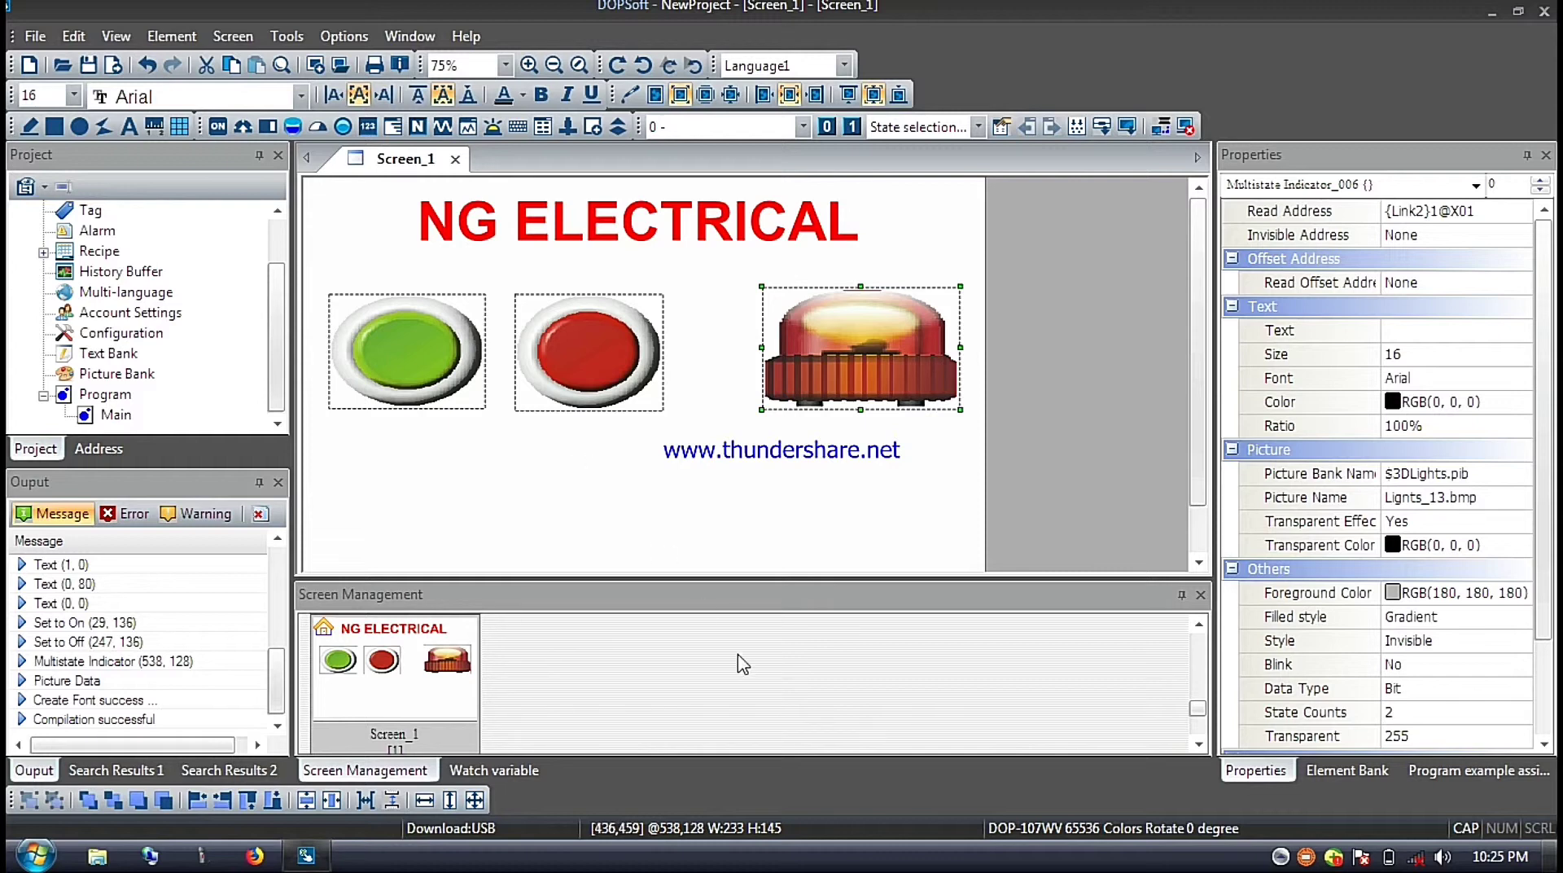
click(1276, 859)
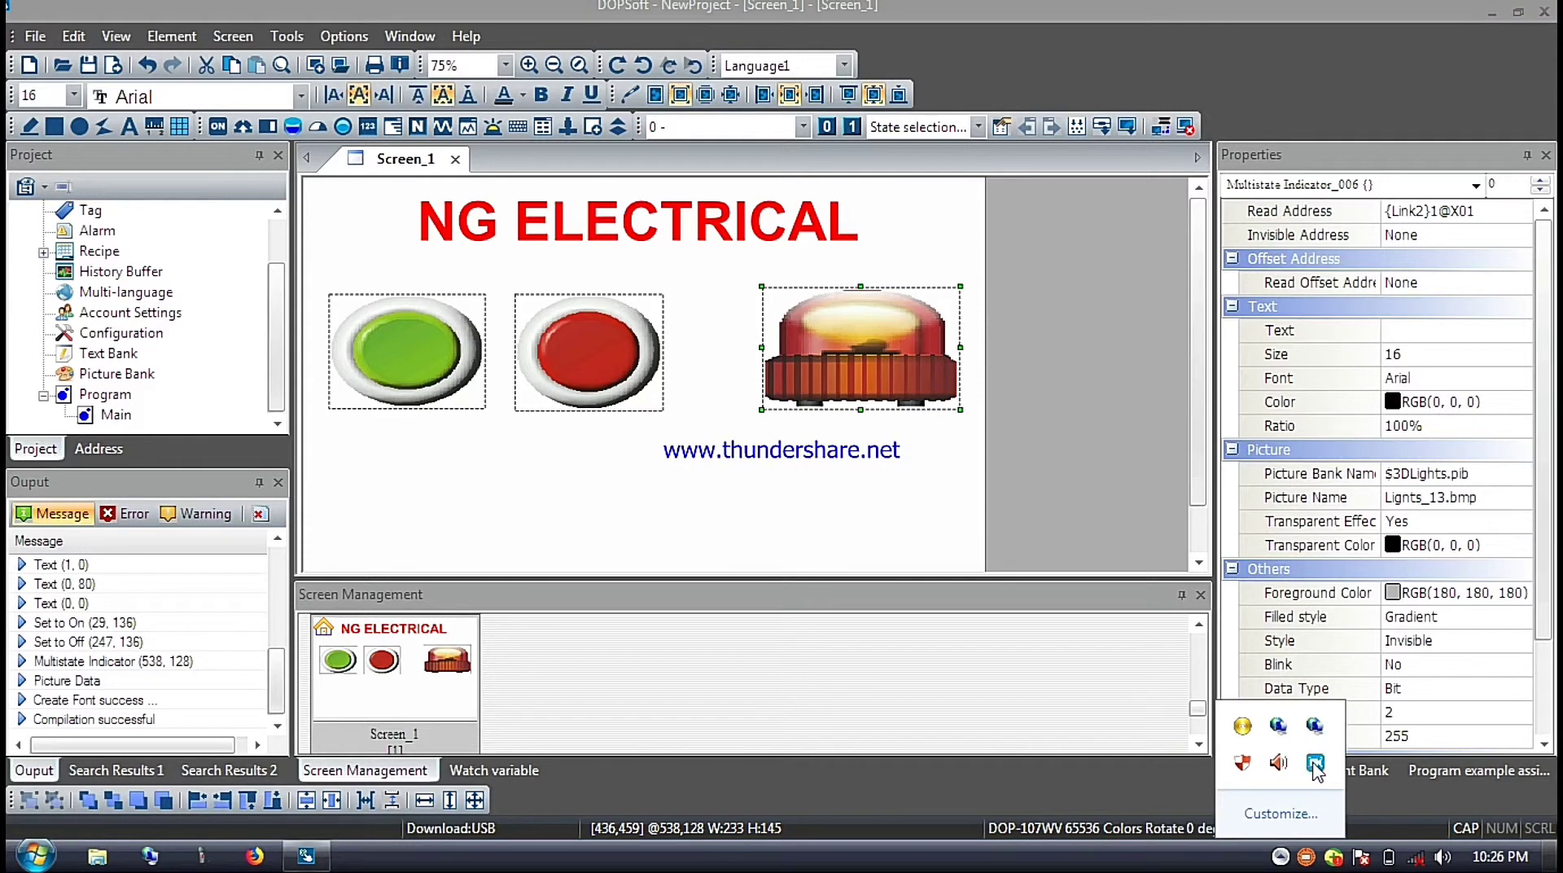
right_click(1315, 763)
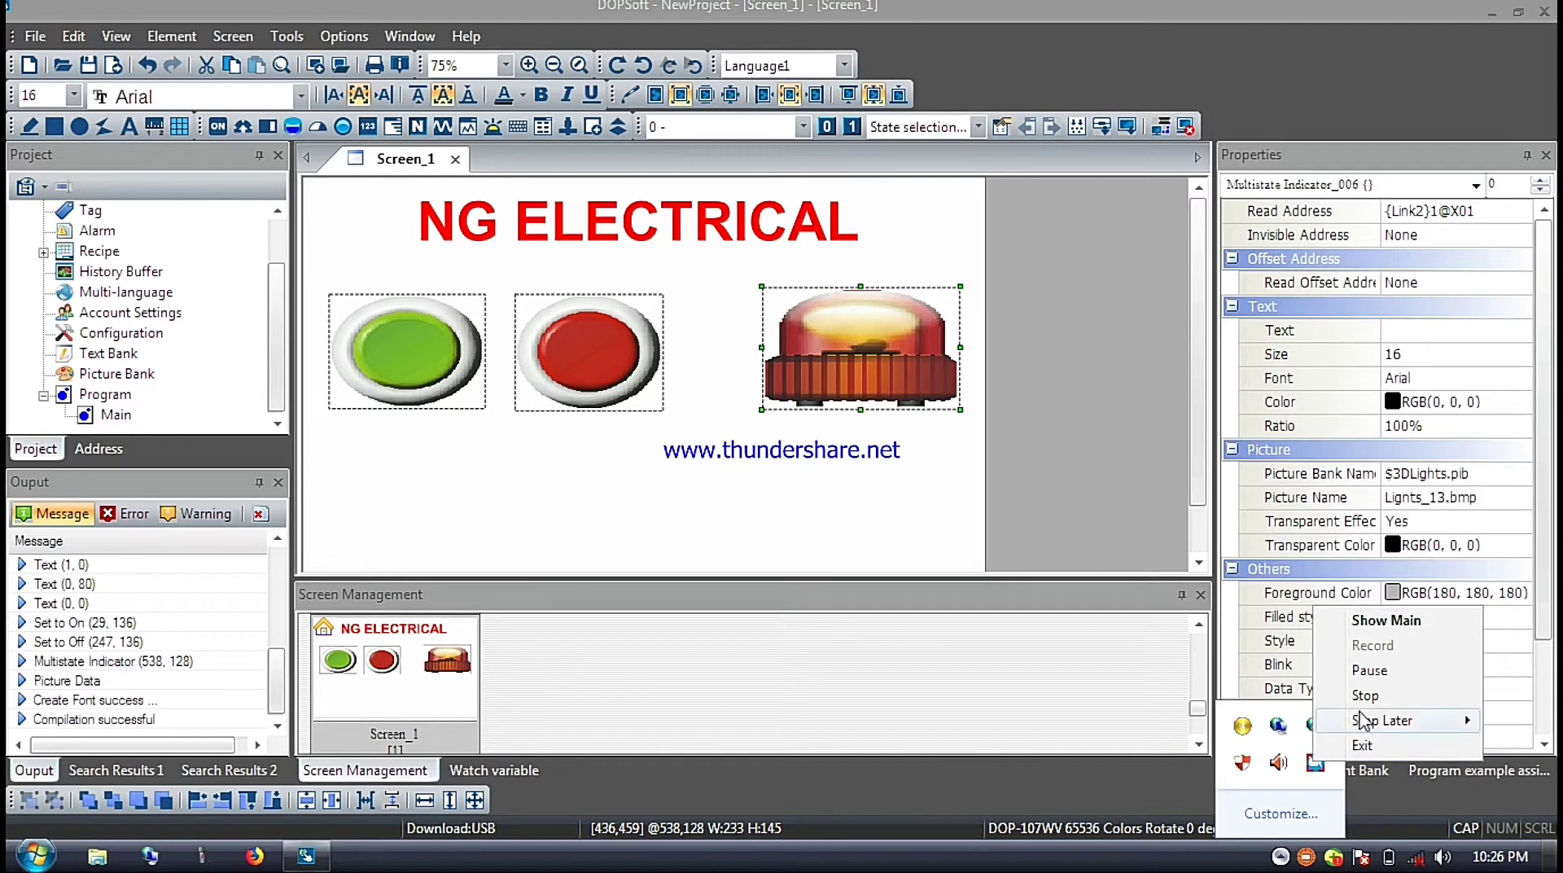